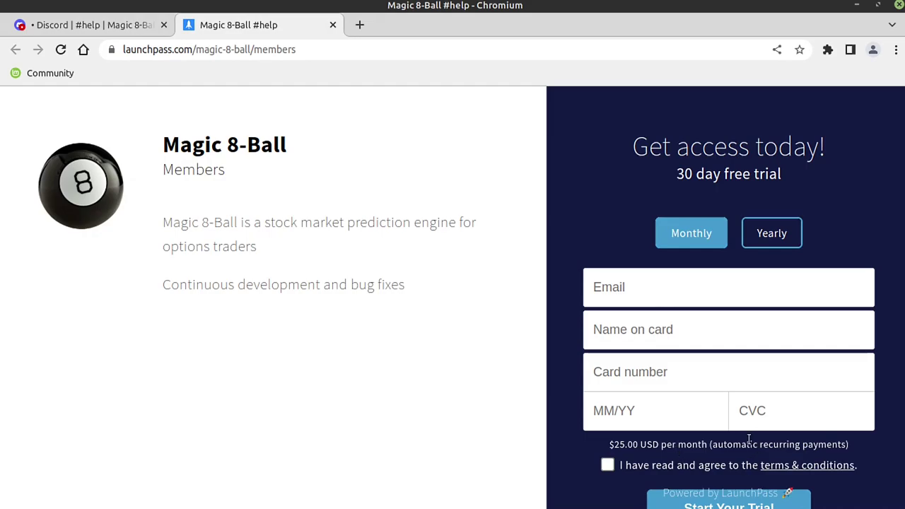
Compare LaunchPass yearly and monthly prices, mark the $25.00 monthly price, and return to Discord
left_click(778, 238)
left_click(695, 239)
left_click_drag(654, 440, 657, 444)
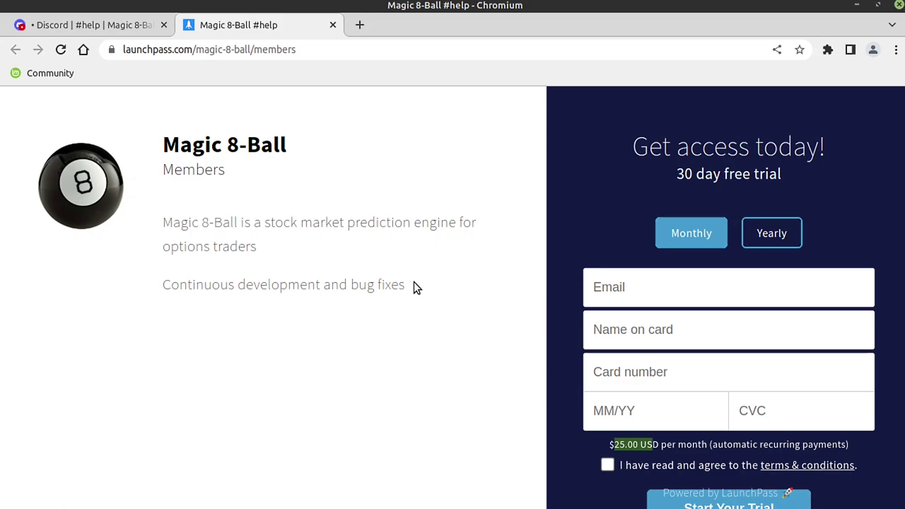
left_click(116, 31)
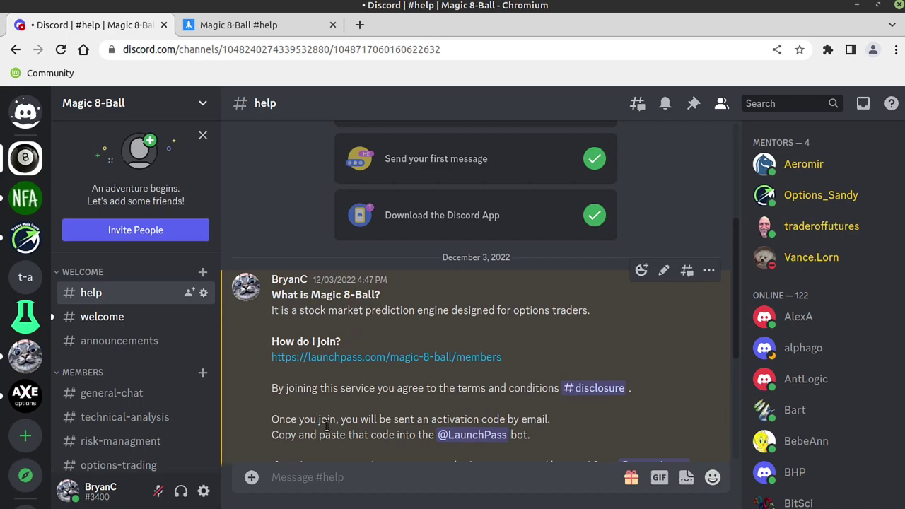
left_click(497, 437)
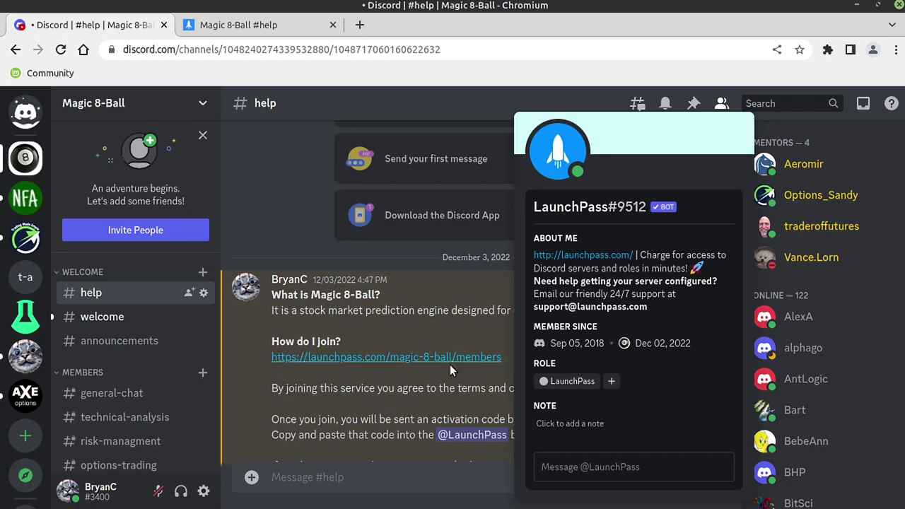
left_click(393, 414)
scroll(373, 398, "down", 1)
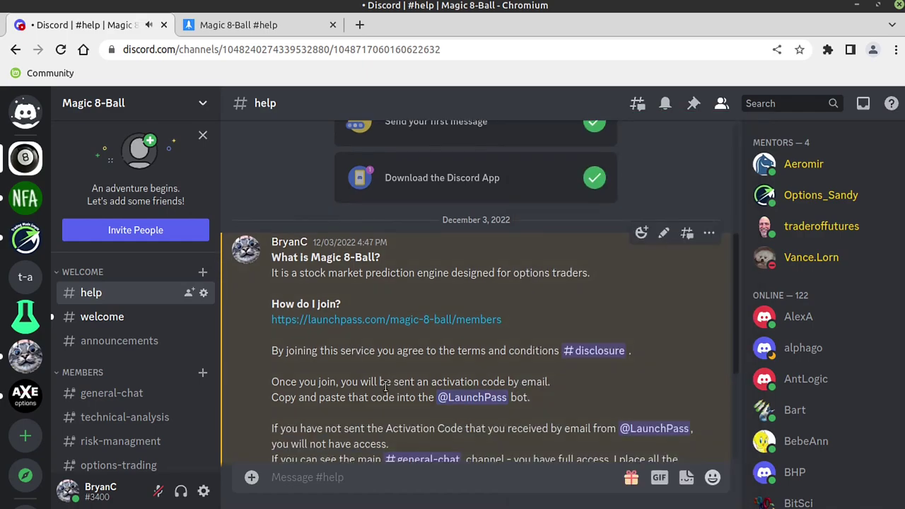
scroll(386, 387, "down", 2)
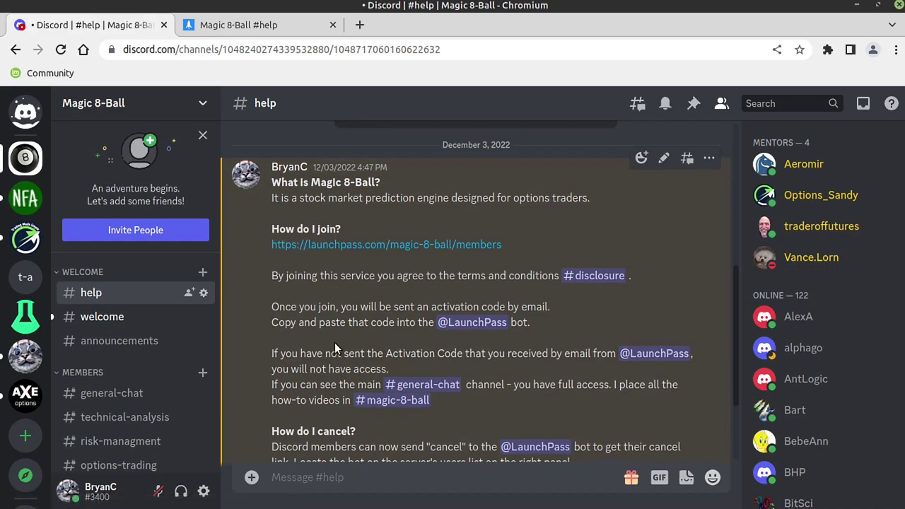
scroll(334, 339, "down", 3)
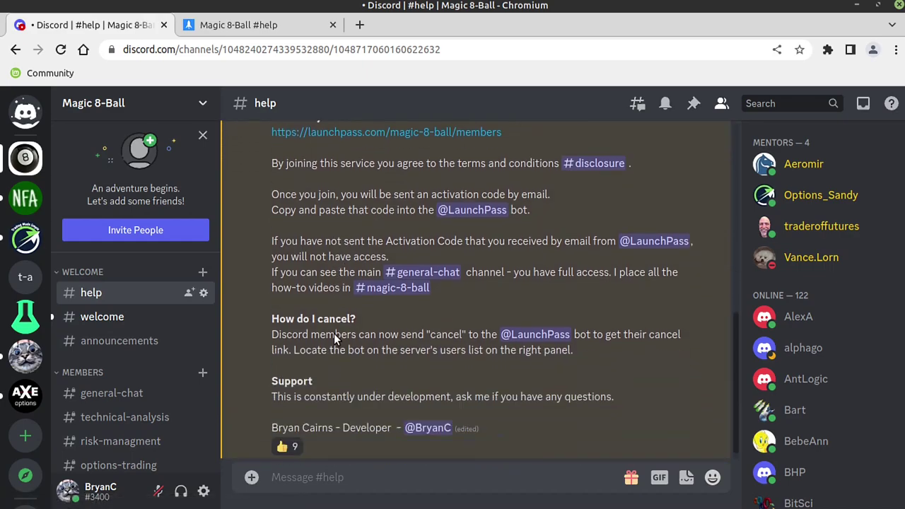
left_click(532, 335)
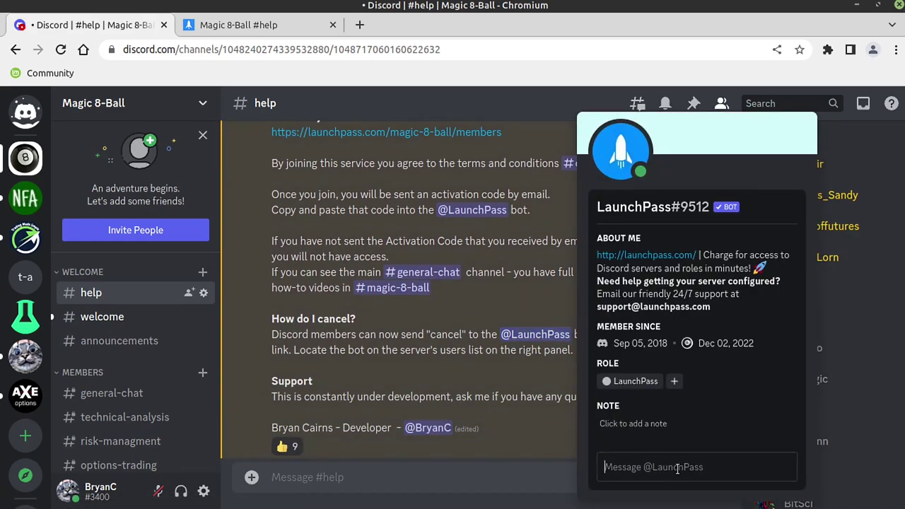
left_click(507, 444)
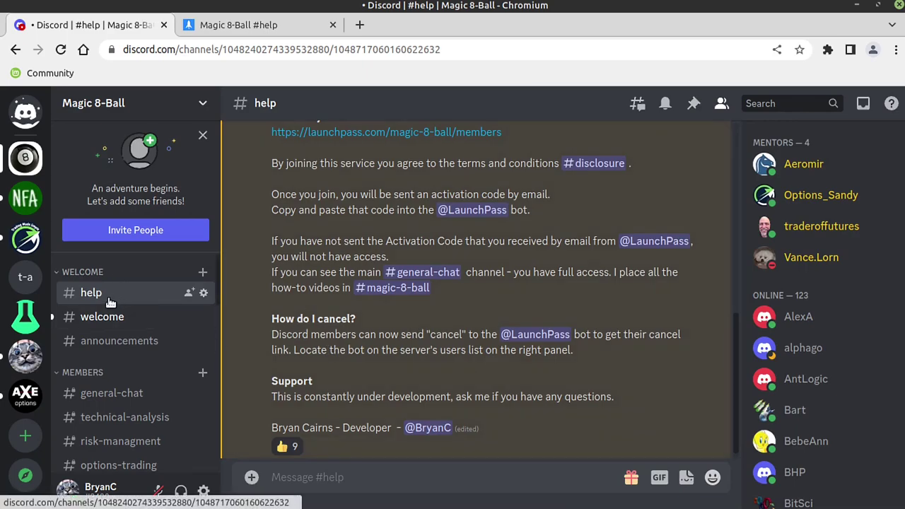
Scroll through the cancellation instructions and open the #0-dte channel under EDUCATION
scroll(106, 318, "down", 2)
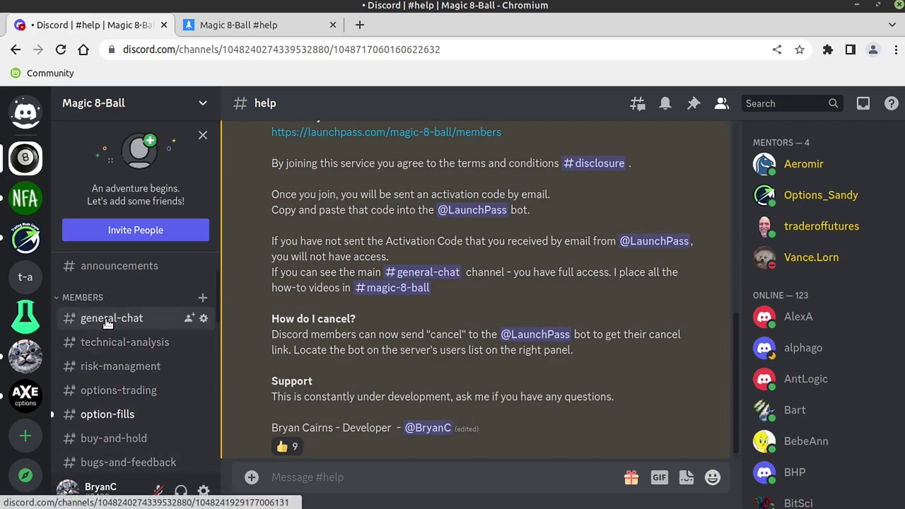
scroll(107, 322, "down", 2)
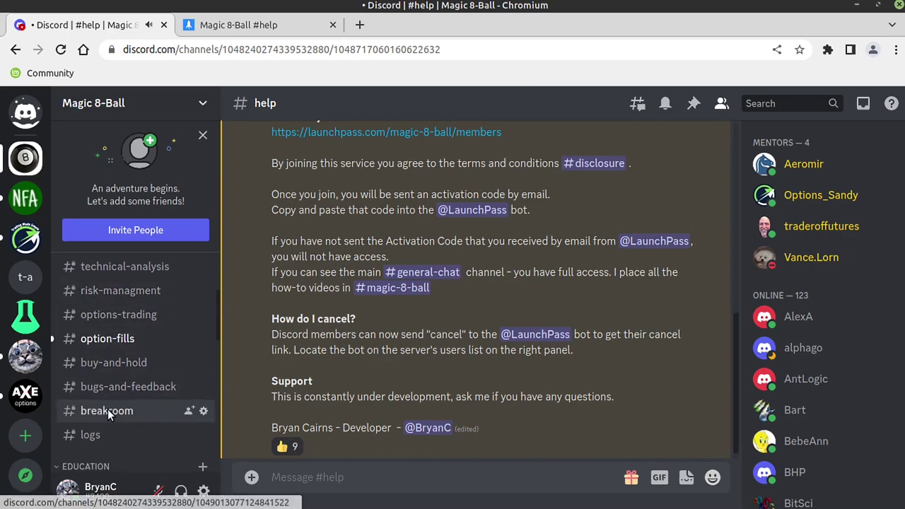
scroll(110, 354, "down", 4)
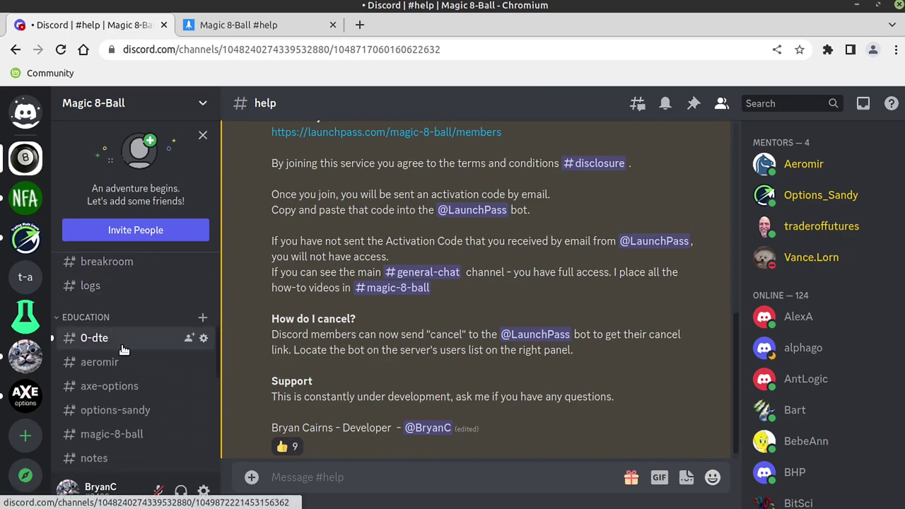
scroll(117, 345, "down", 2)
scroll(99, 307, "up", 1)
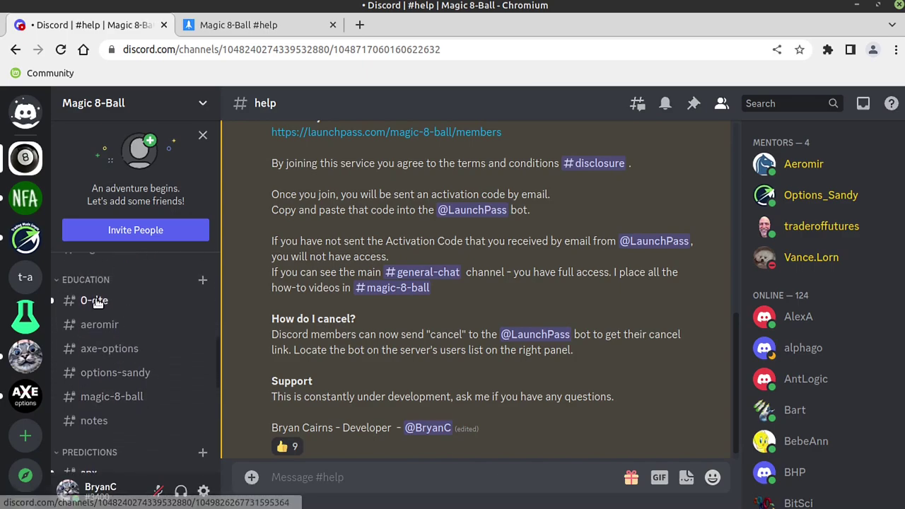
left_click(96, 302)
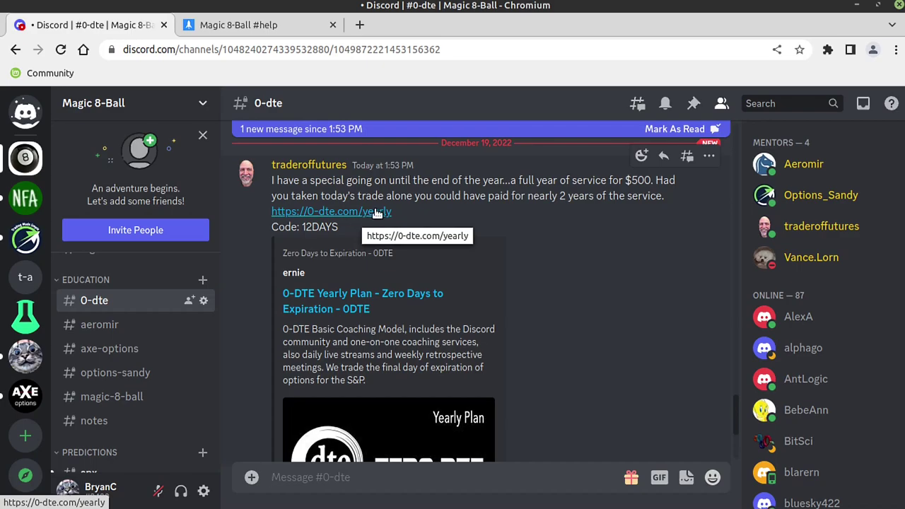
Read the #aeromir introduction, then switch to the private #axe-options channel
left_click(142, 329)
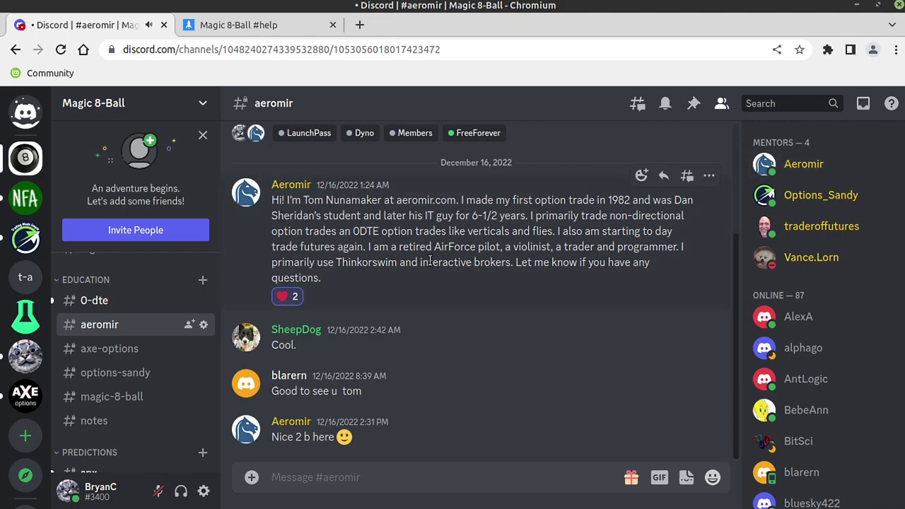
left_click(103, 348)
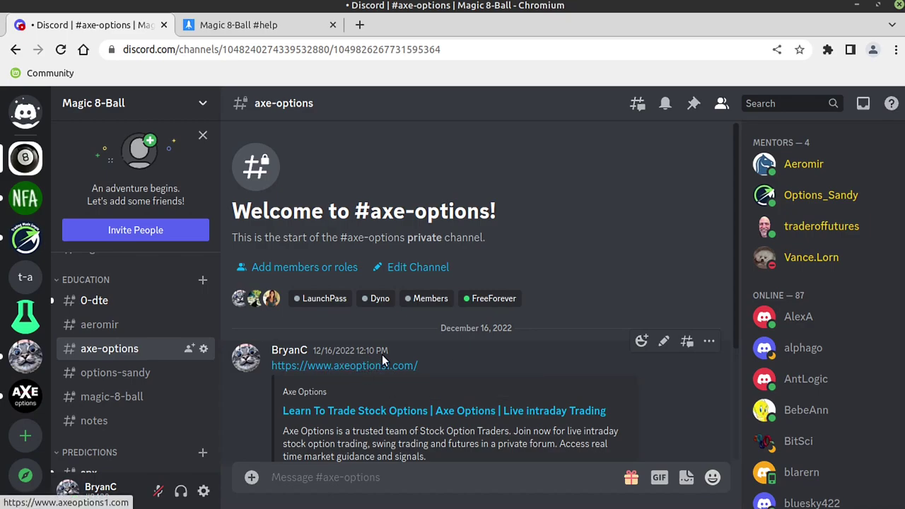
View the #options-sandy watchlist post, then open #spx under PREDICTIONS
left_click(119, 379)
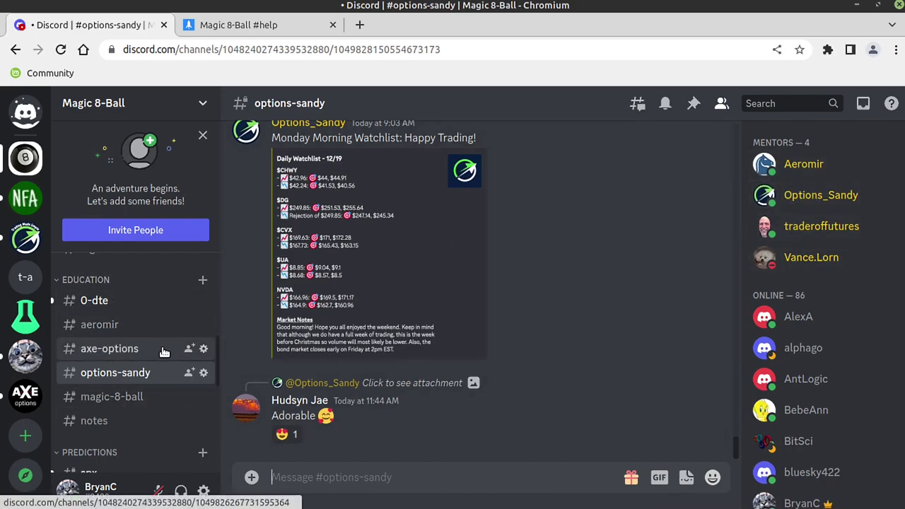
scroll(160, 340, "down", 5)
scroll(139, 299, "up", 2)
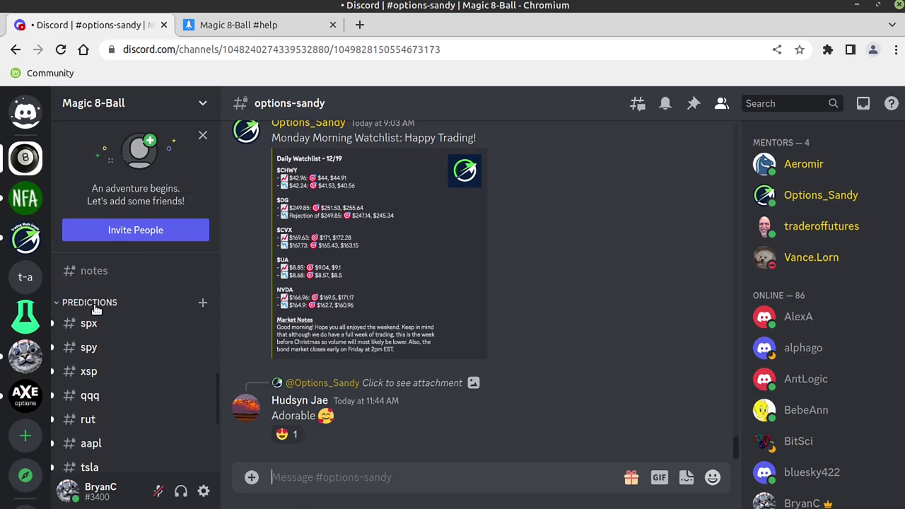
scroll(99, 308, "down", 1)
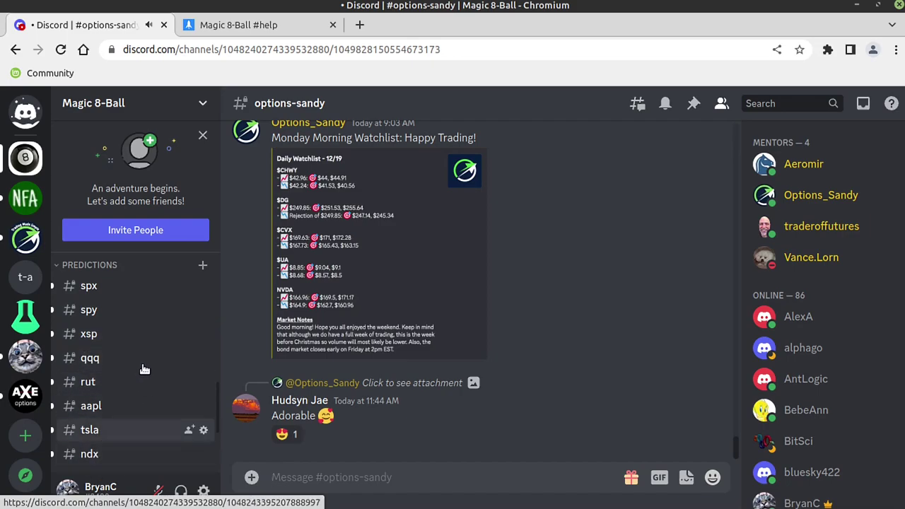
left_click(92, 286)
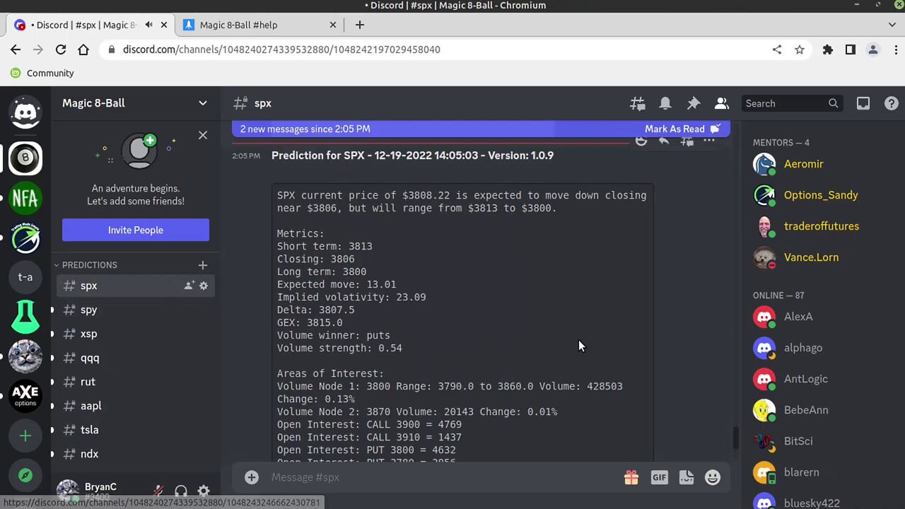
Scroll up and down through the SPX prediction post
left_click_drag(738, 429, 735, 452)
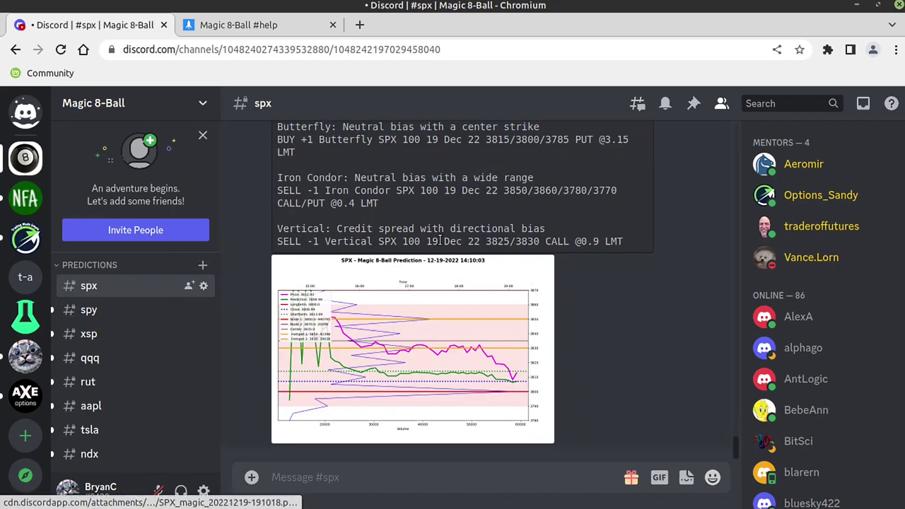
scroll(497, 391, "up", 10)
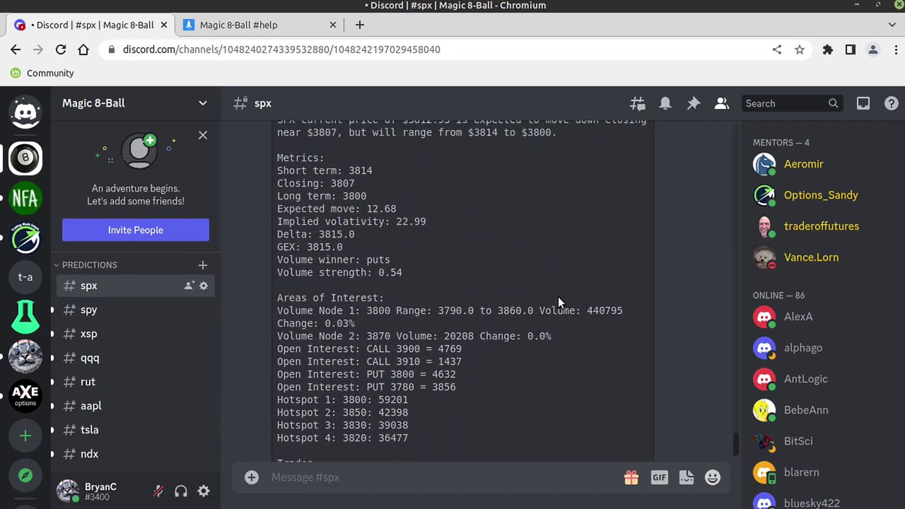
scroll(344, 283, "down", 6)
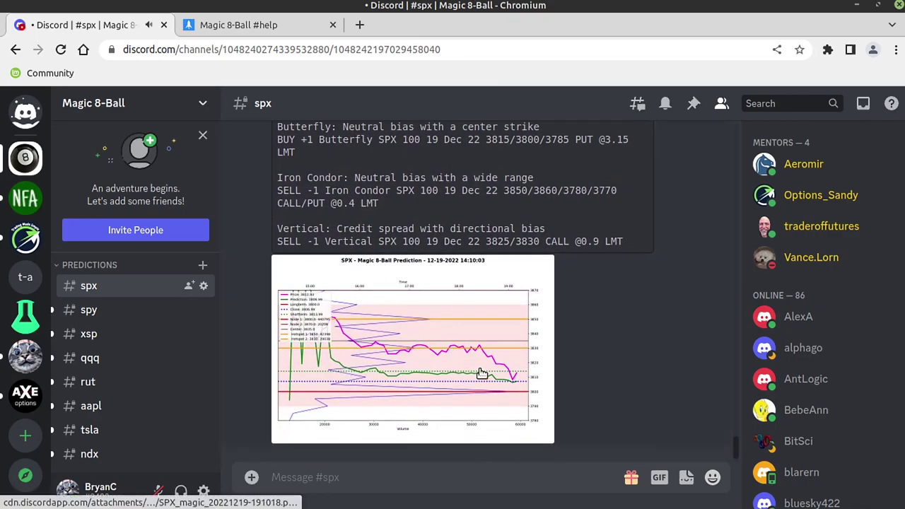
scroll(495, 366, "up", 1)
scroll(507, 357, "up", 4)
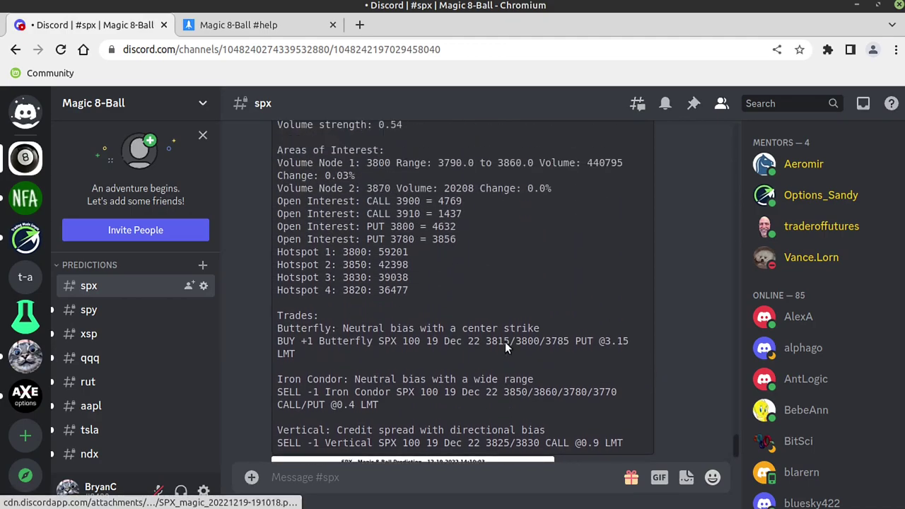
scroll(320, 290, "down", 2)
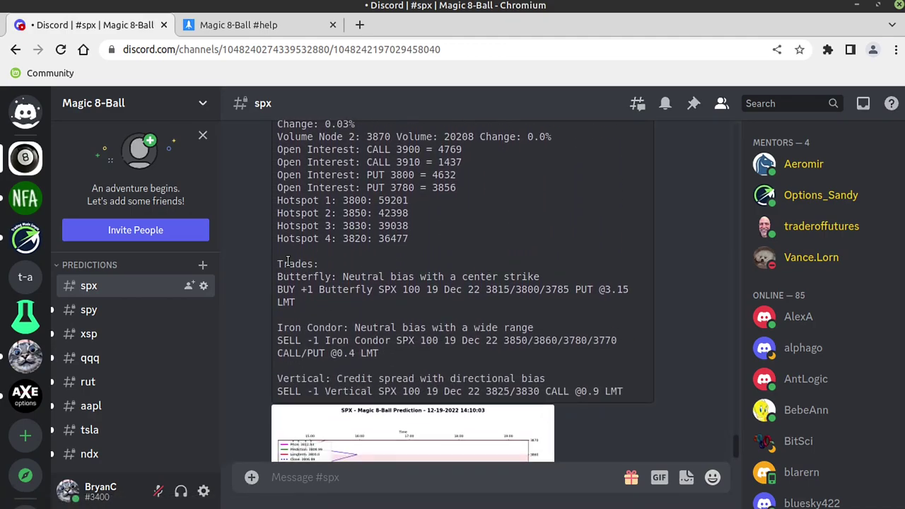
scroll(416, 361, "down", 3)
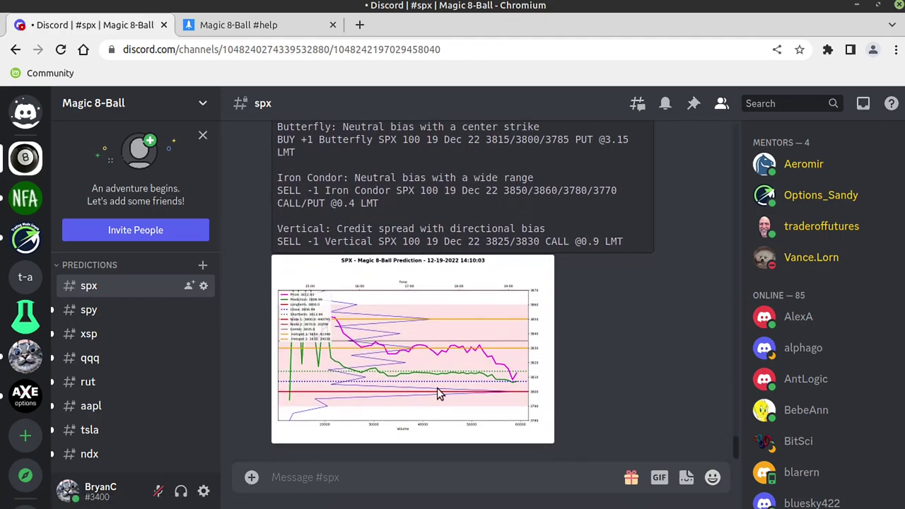
Browse the #spy and #xsp predictions' trades and chart, then open #qqq
left_click(92, 312)
scroll(733, 297, "down", 5)
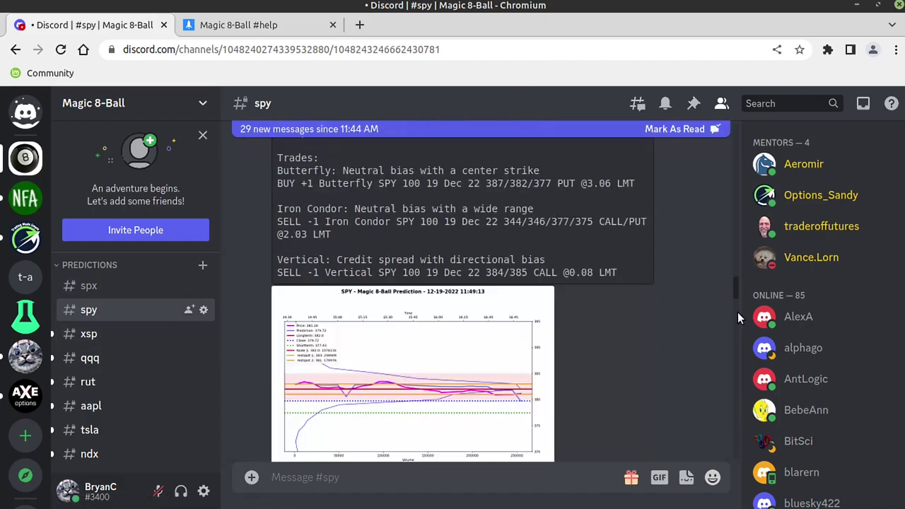
scroll(733, 375, "down", 10)
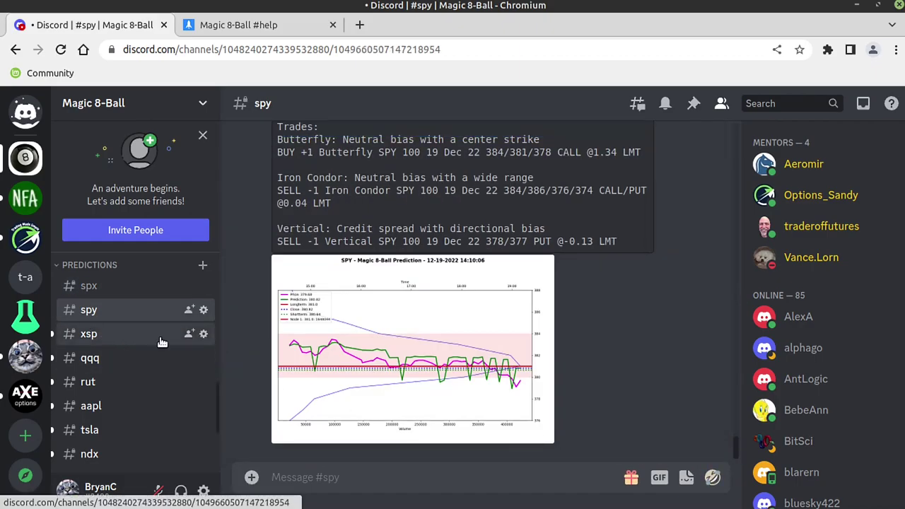
left_click(162, 342)
scroll(734, 256, "down", 2)
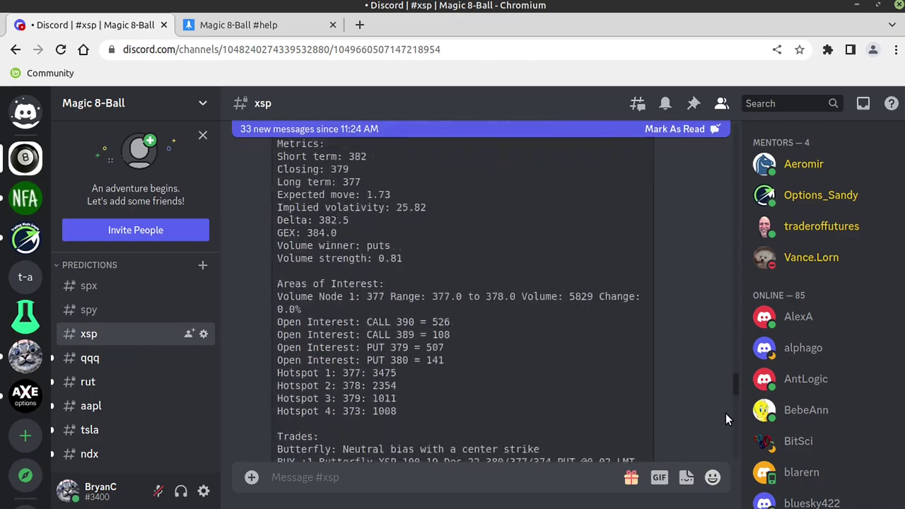
scroll(728, 438, "down", 4)
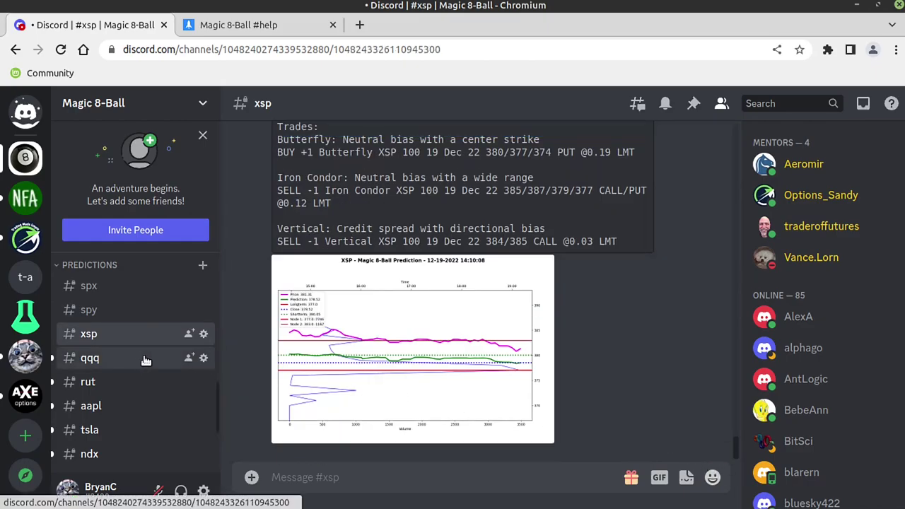
left_click(107, 358)
Scroll through the SPX prediction message and select a block of its text
left_click_drag(734, 257, 730, 449)
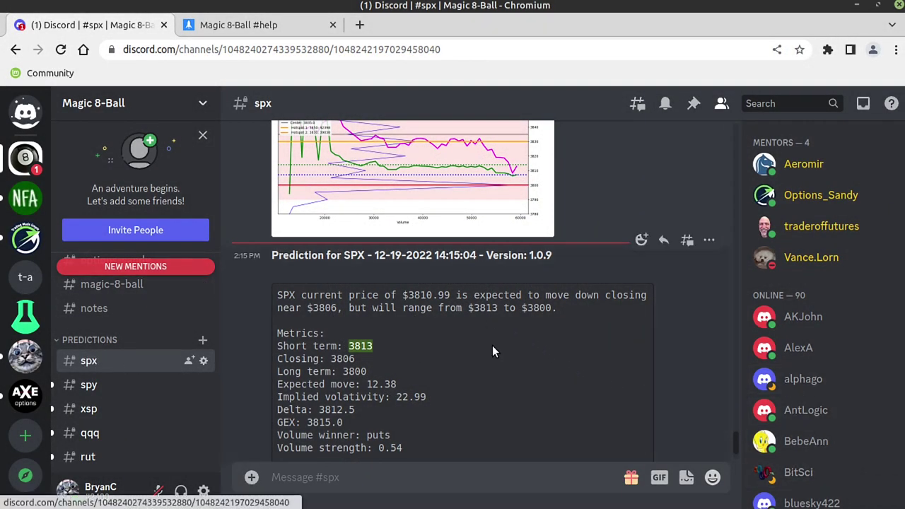
scroll(493, 345, "down", 8)
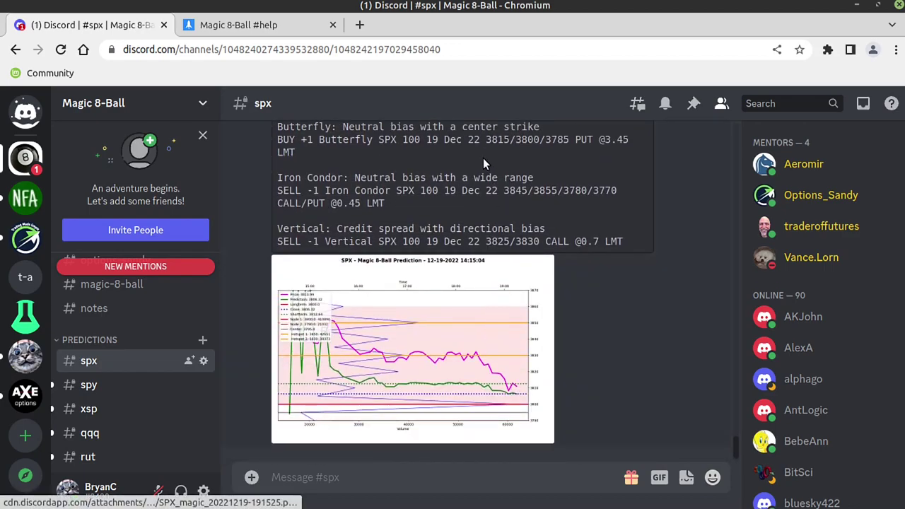
scroll(490, 353, "up", 8)
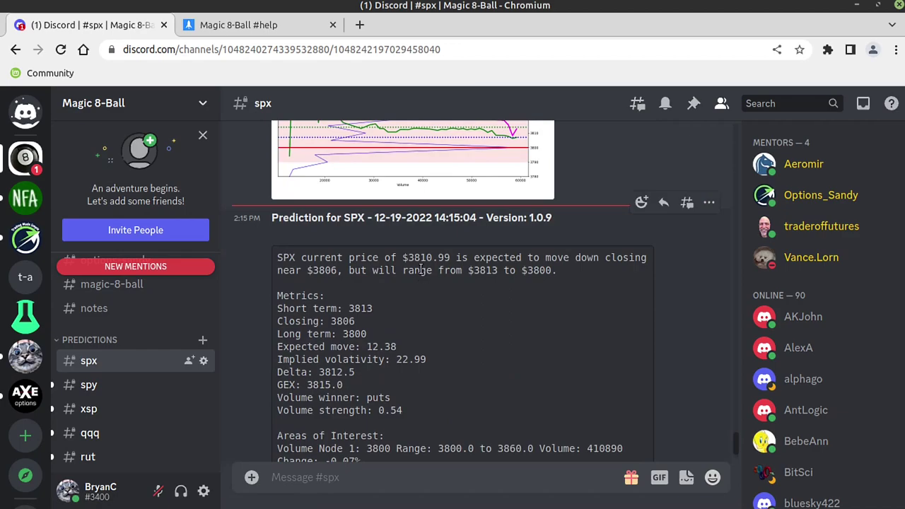
left_click_drag(273, 221, 622, 401)
scroll(629, 391, "down", 2)
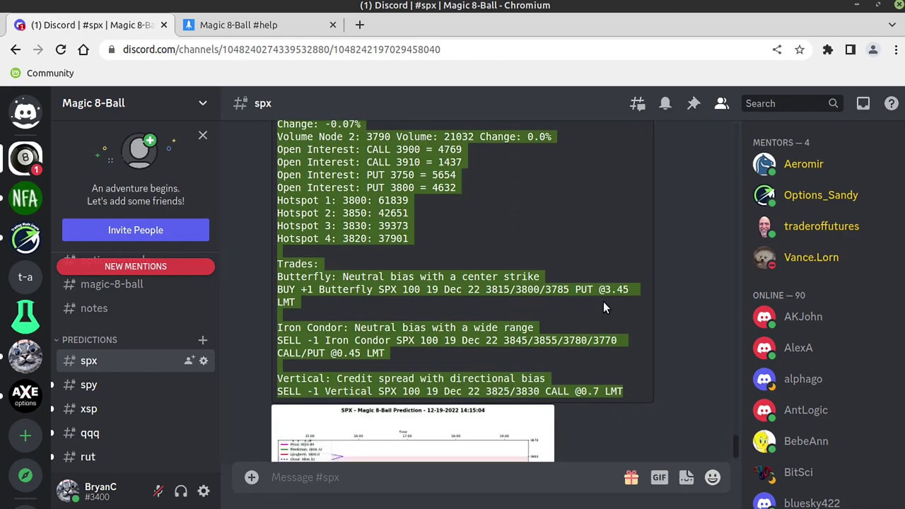
scroll(603, 301, "up", 3)
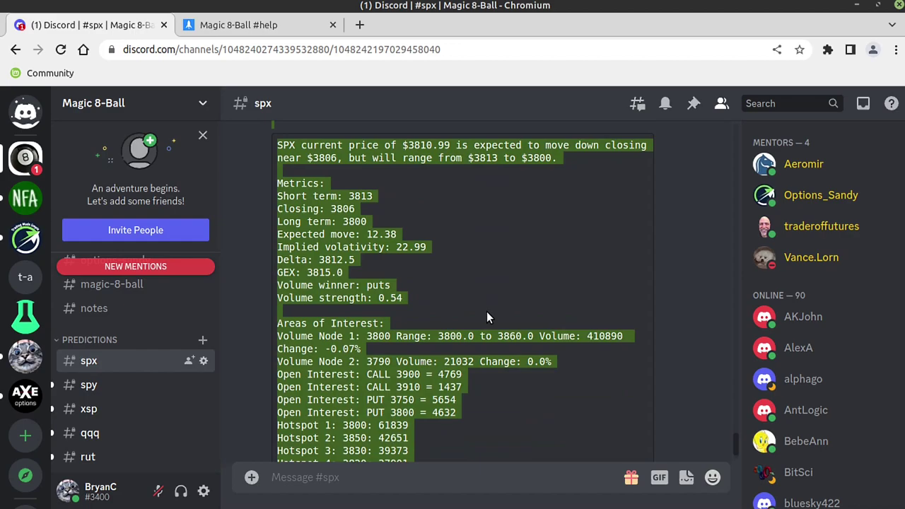
left_click(497, 263)
scroll(473, 335, "up", 2)
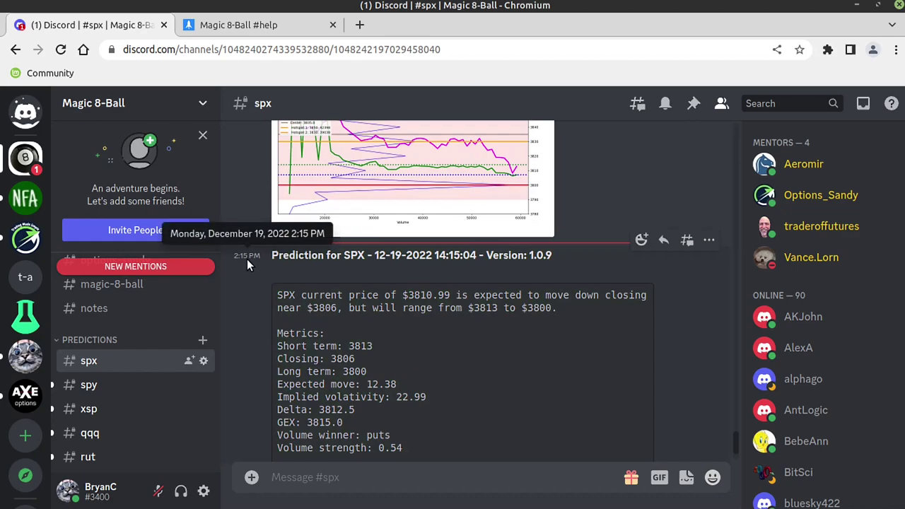
double_click(354, 254)
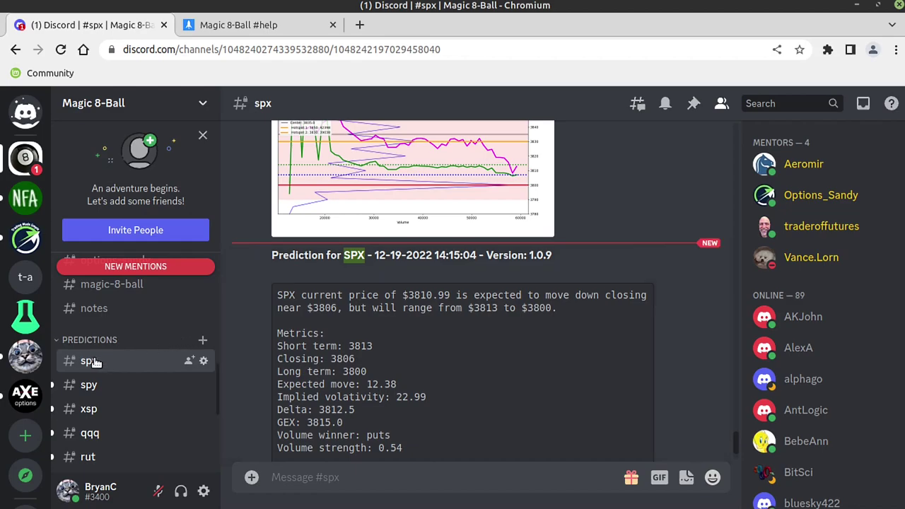
left_click(94, 382)
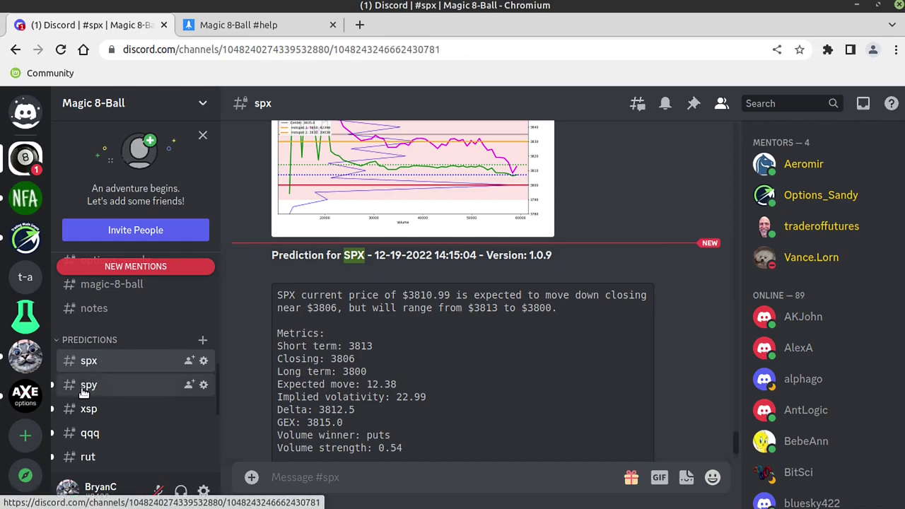
double_click(354, 155)
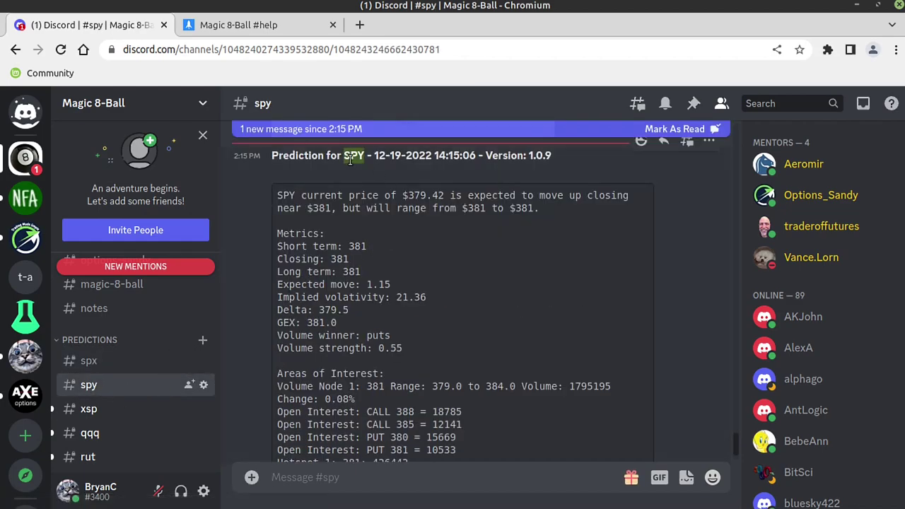
left_click(130, 372)
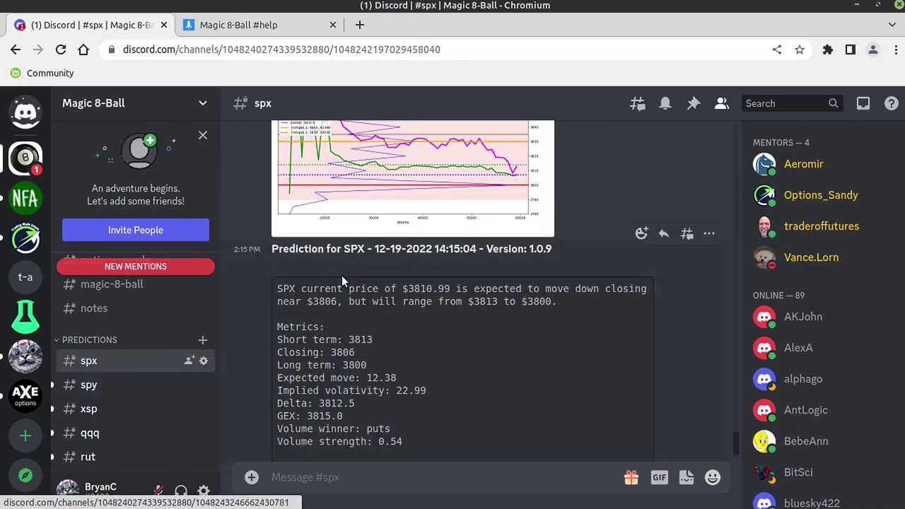
left_click_drag(375, 248, 481, 253)
left_click_drag(555, 265, 487, 252)
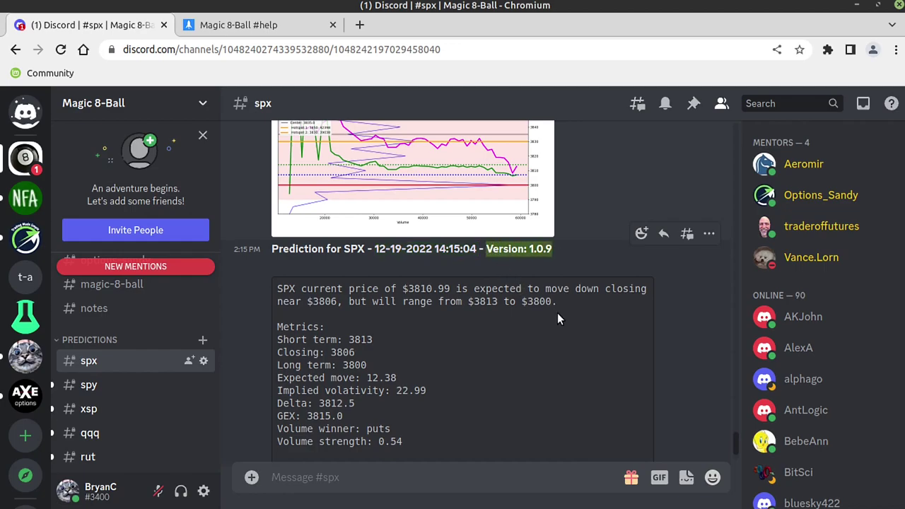
Highlight price 3810.99, move down, close $3806 and range $3813–$3800, then switch to thinkorswim
scroll(552, 340, "down", 2)
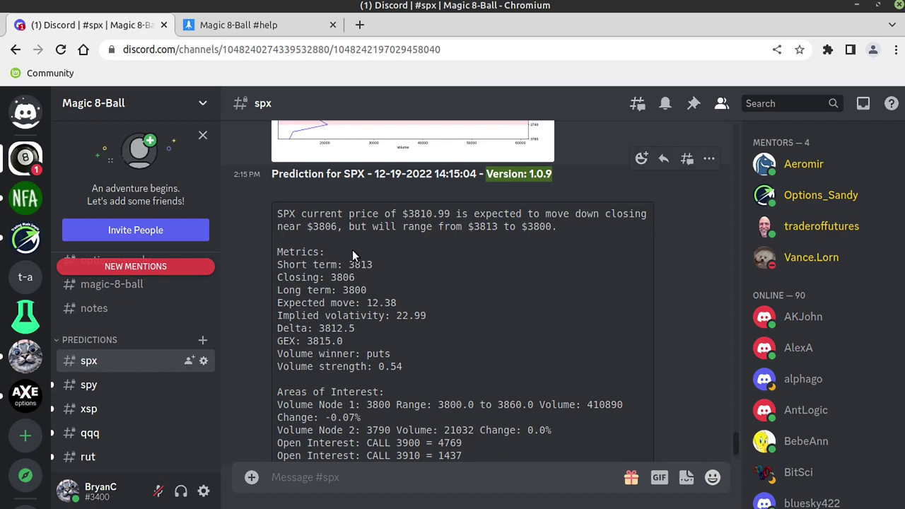
left_click_drag(576, 237, 285, 215)
left_click(451, 244)
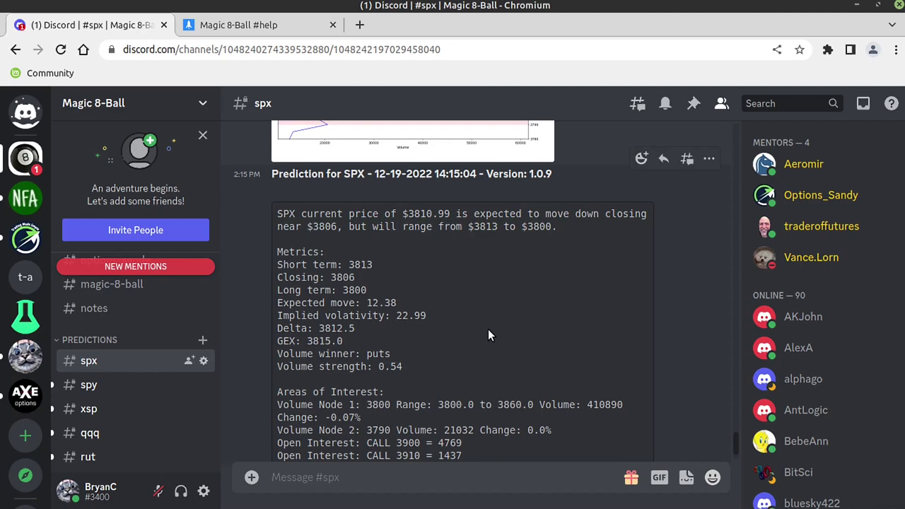
left_click_drag(276, 214, 567, 233)
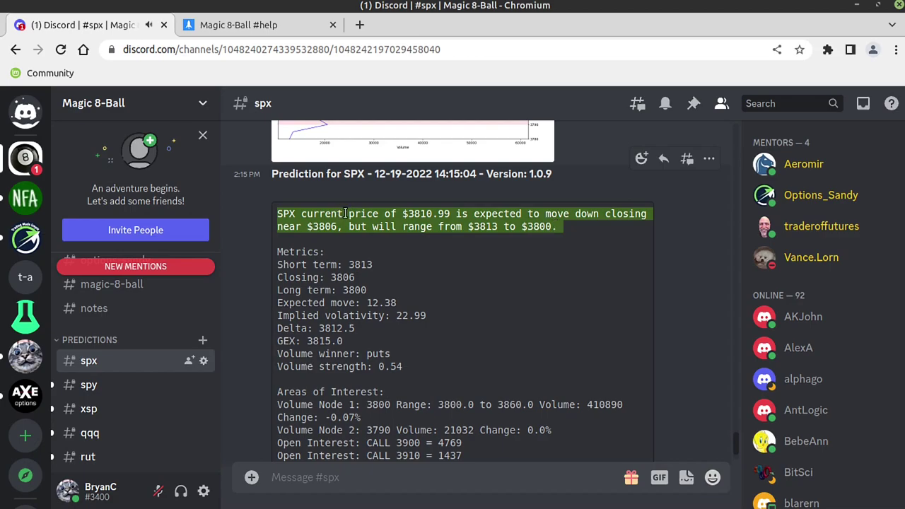
double_click(429, 216)
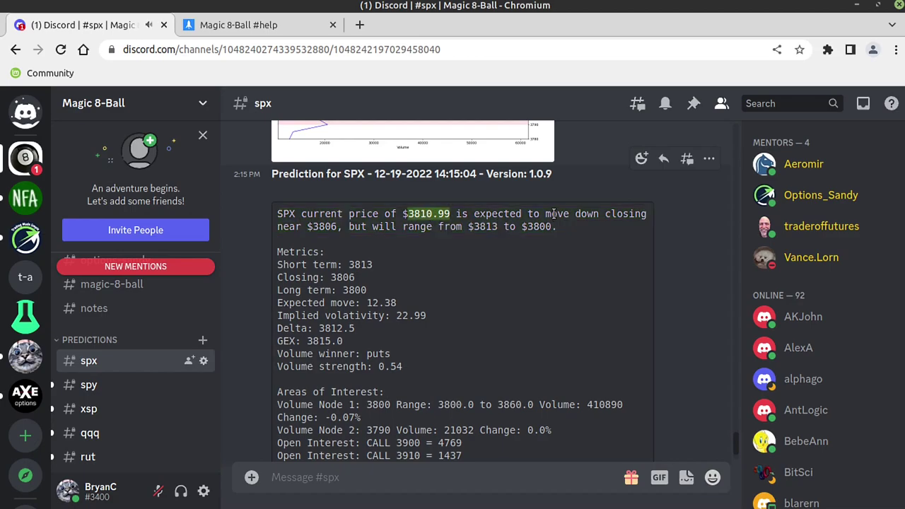
left_click_drag(543, 215, 599, 213)
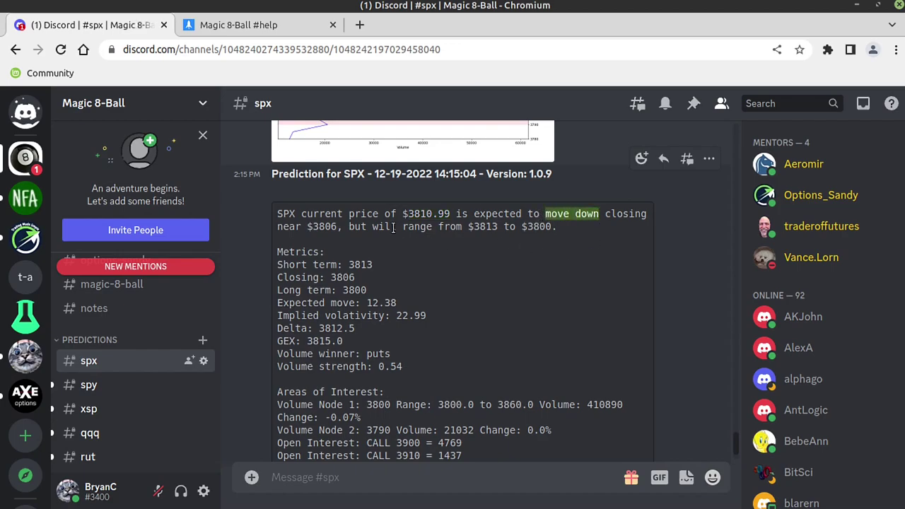
left_click(348, 221)
left_click_drag(307, 226, 338, 227)
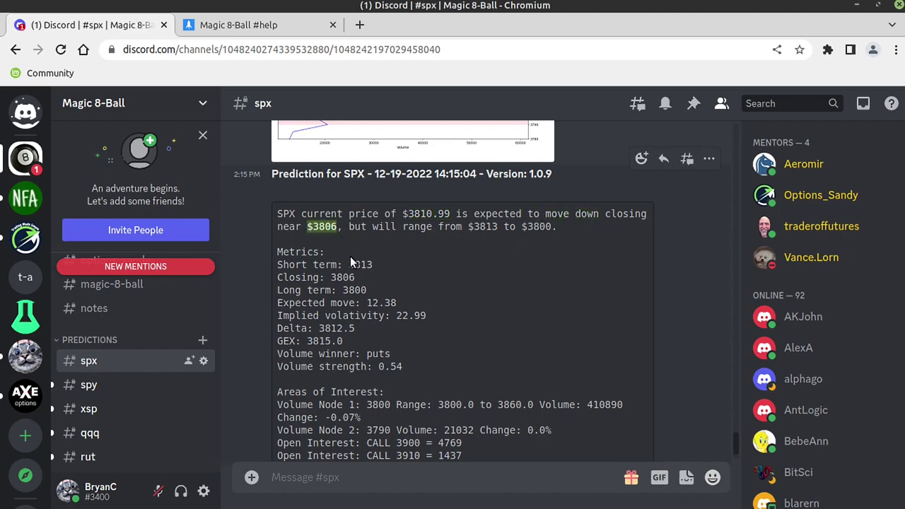
left_click_drag(403, 226, 552, 228)
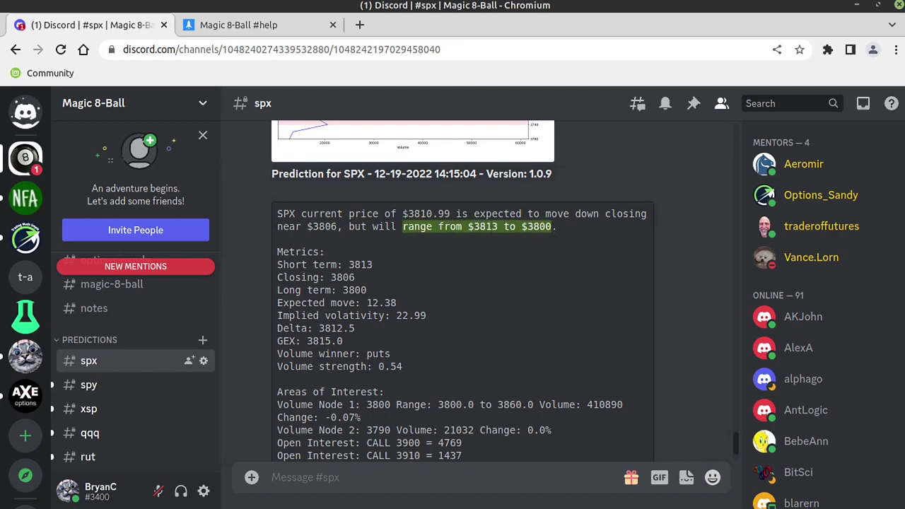
key("alt+Tab")
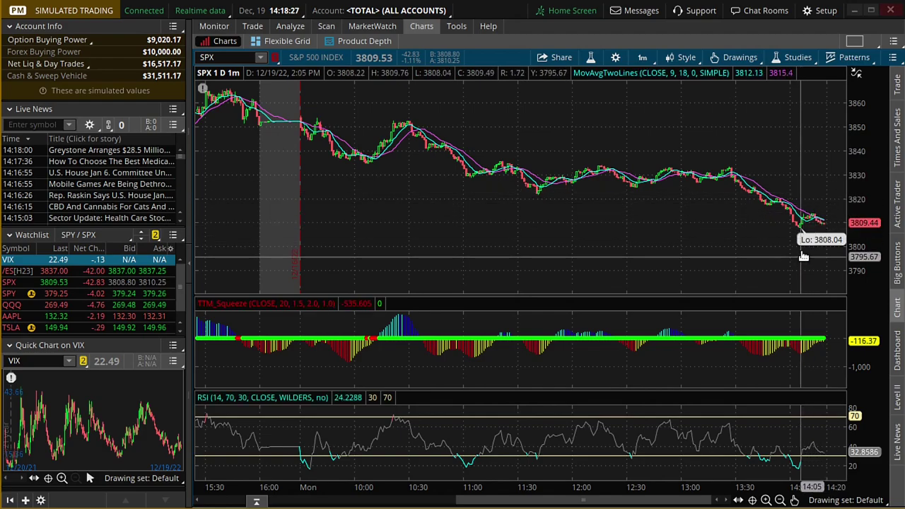
Draw a rectangle zone on the SPX one-minute chart with the Drawing Tools rectangle
left_click(734, 57)
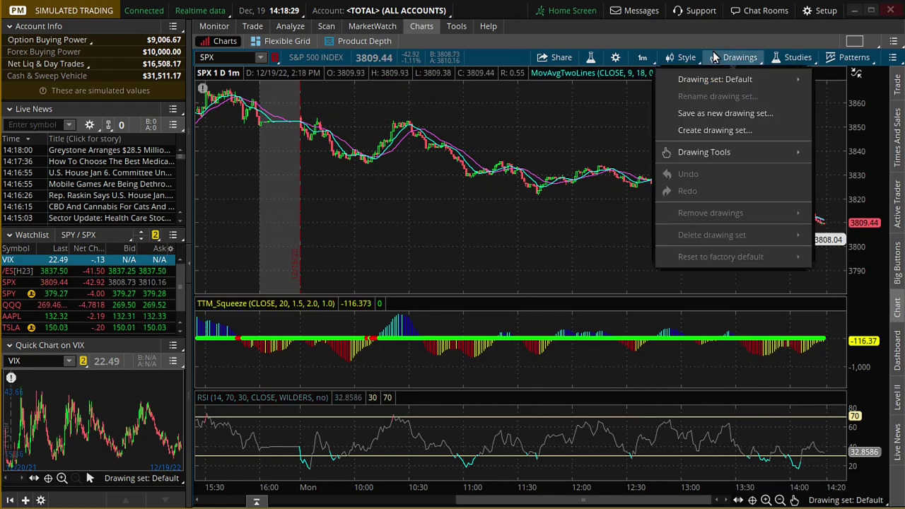
mouse_move(806, 152)
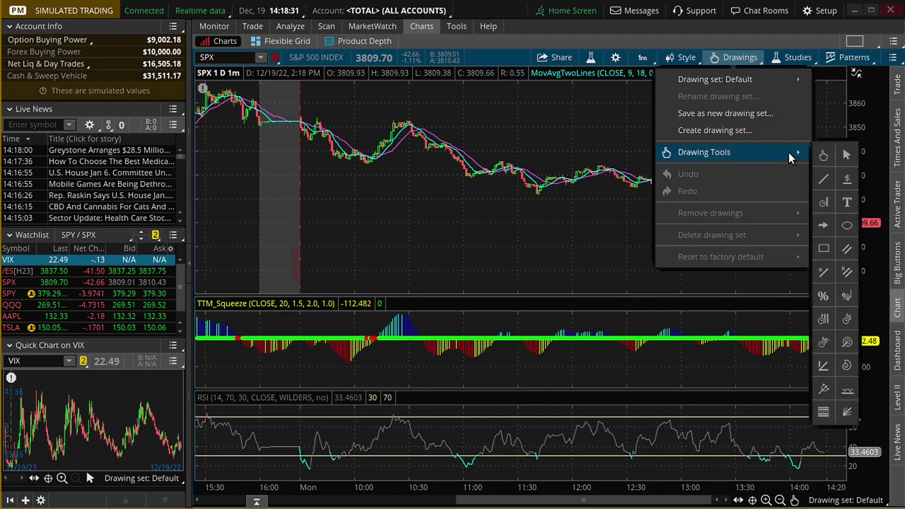
left_click(824, 248)
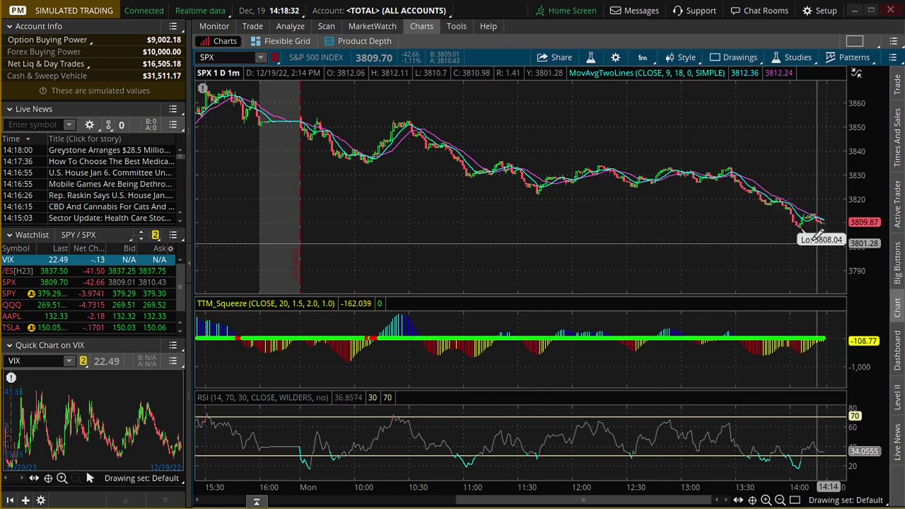
left_click(747, 210)
left_click(842, 253)
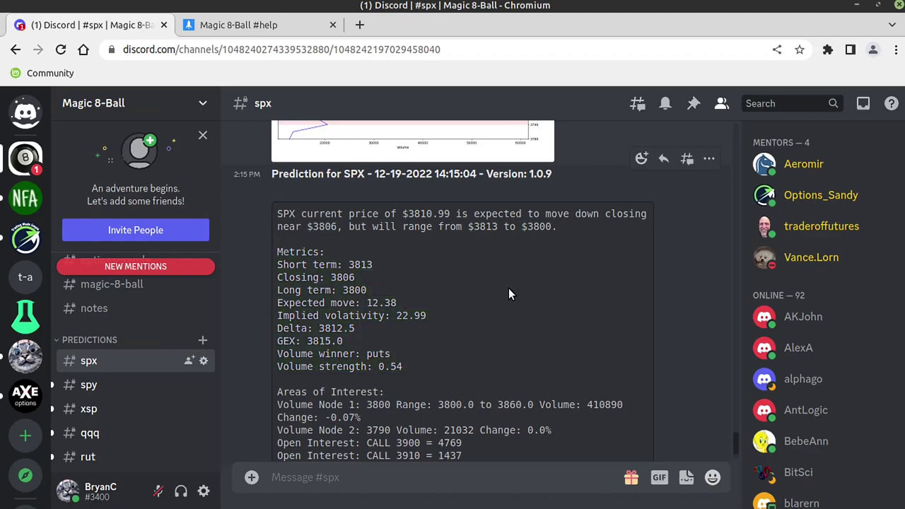
left_click_drag(439, 366, 279, 251)
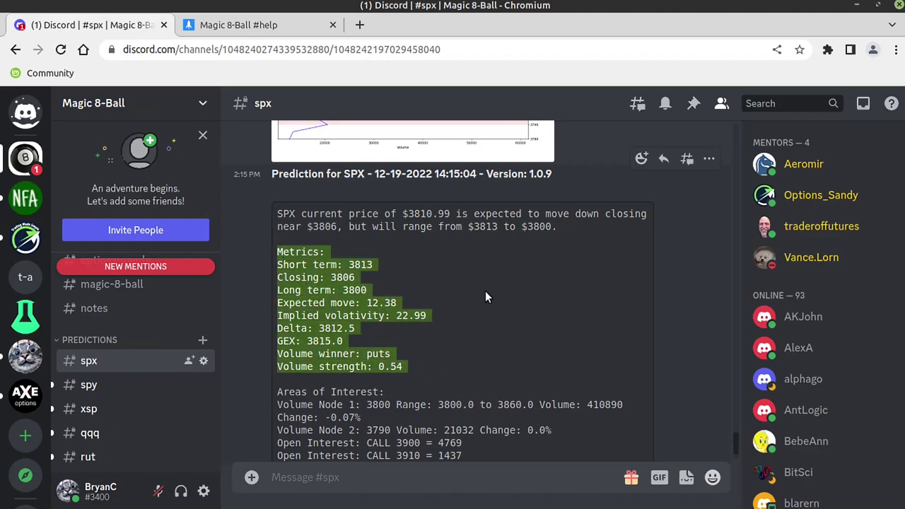
scroll(512, 300, "down", 1)
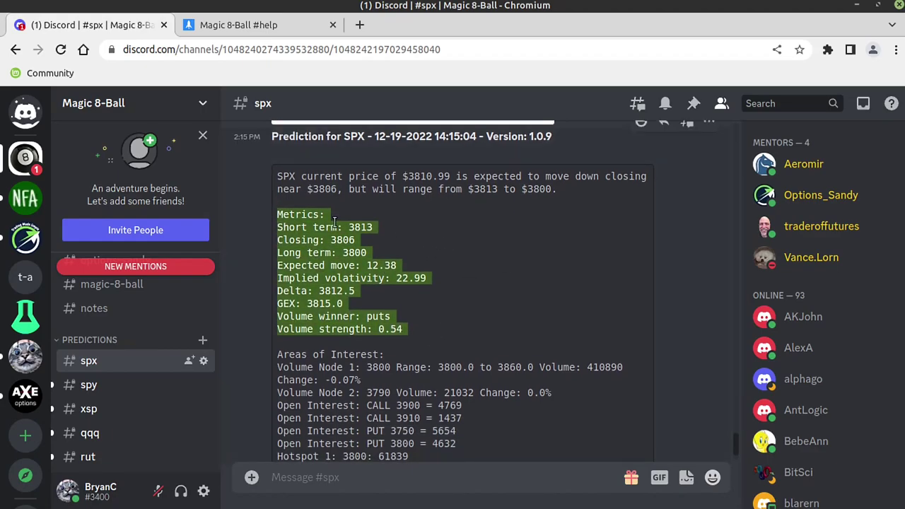
left_click_drag(335, 225, 372, 227)
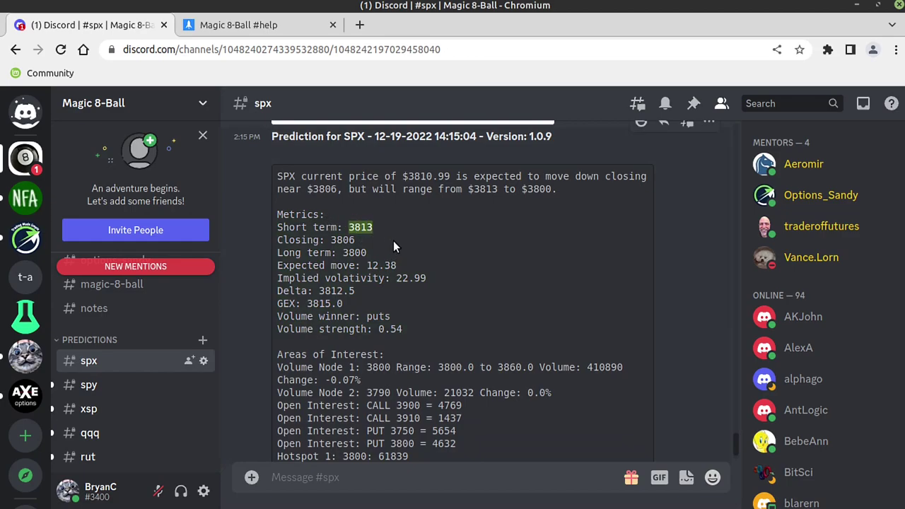
double_click(428, 176)
left_click(357, 225)
double_click(355, 227)
double_click(311, 241)
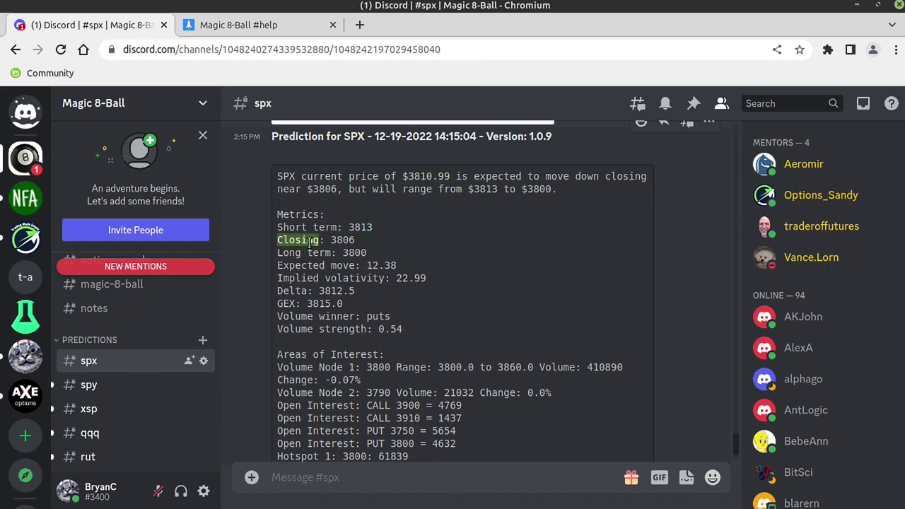
left_click(338, 239)
double_click(342, 239)
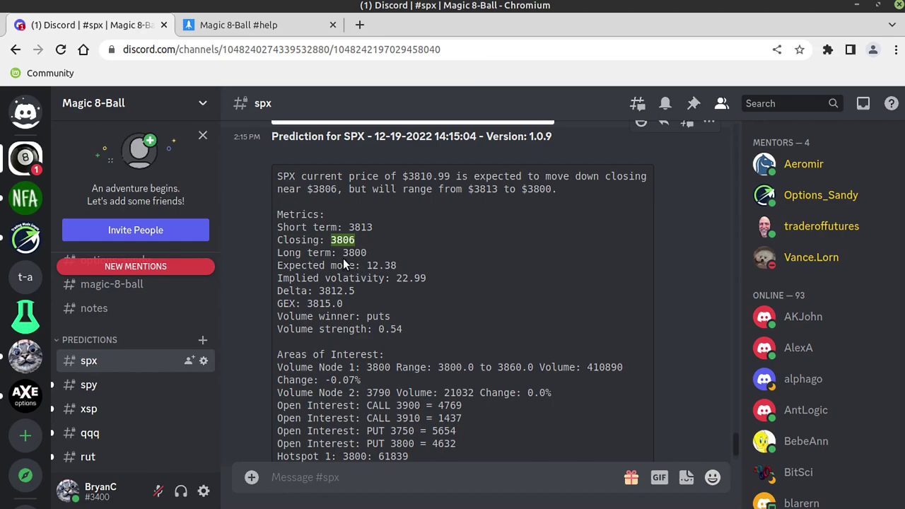
left_click_drag(368, 253, 277, 253)
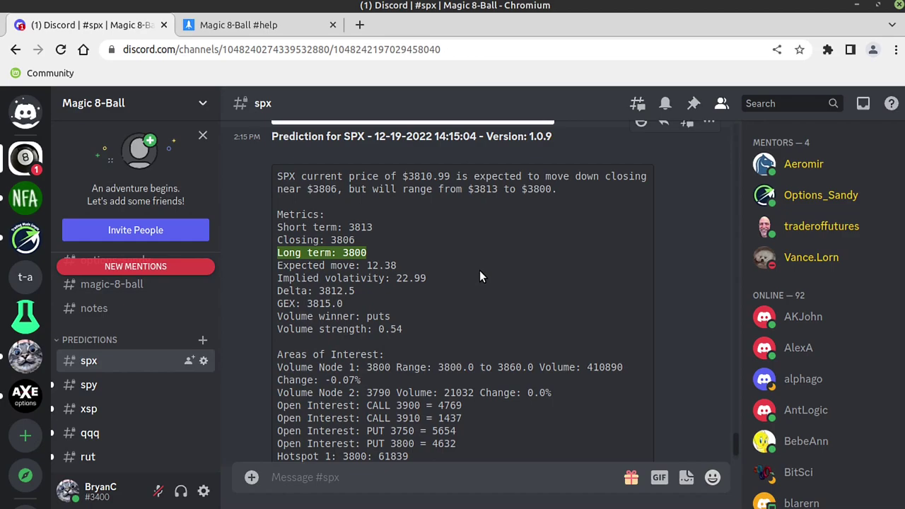
left_click_drag(371, 245, 330, 240)
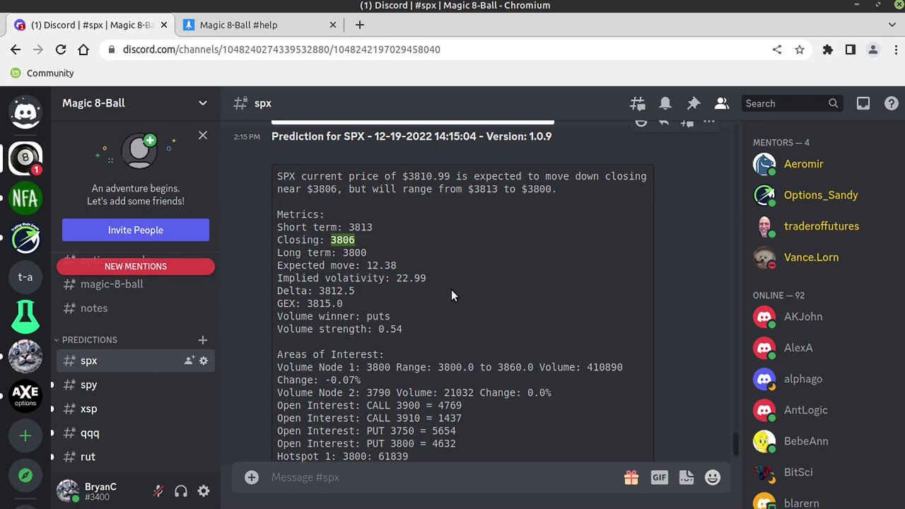
left_click_drag(408, 265, 367, 265)
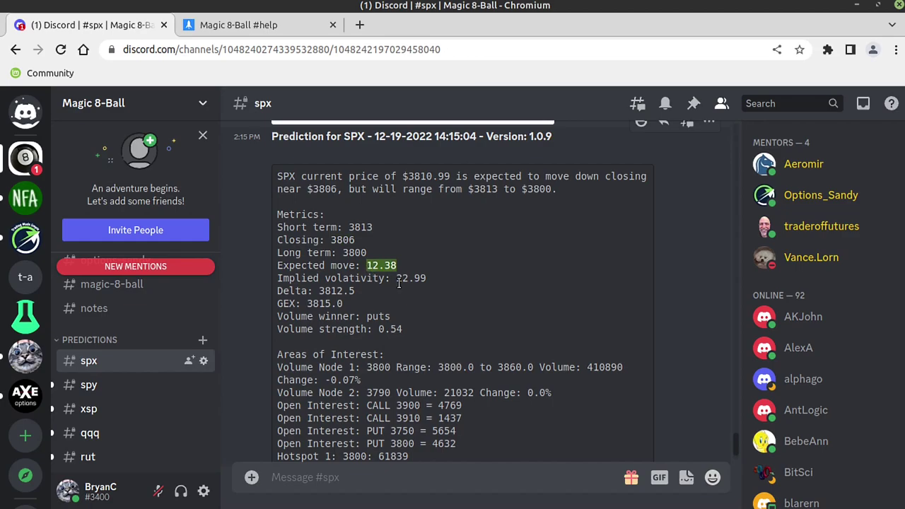
left_click_drag(443, 278, 280, 264)
left_click(432, 280)
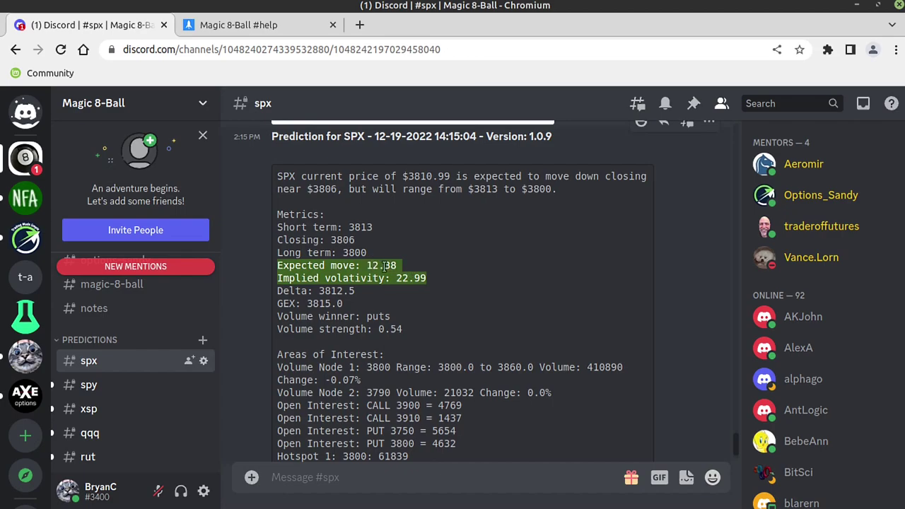
left_click(394, 296)
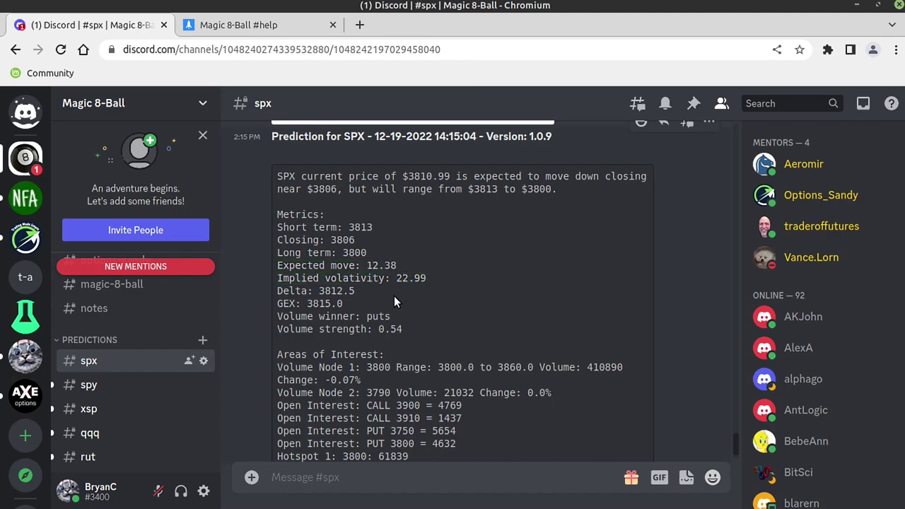
double_click(329, 291)
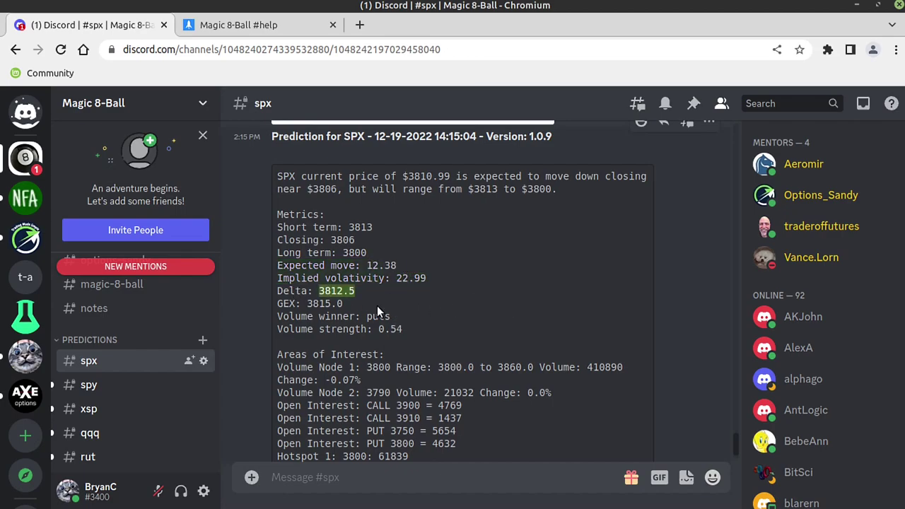
left_click_drag(381, 298, 275, 287)
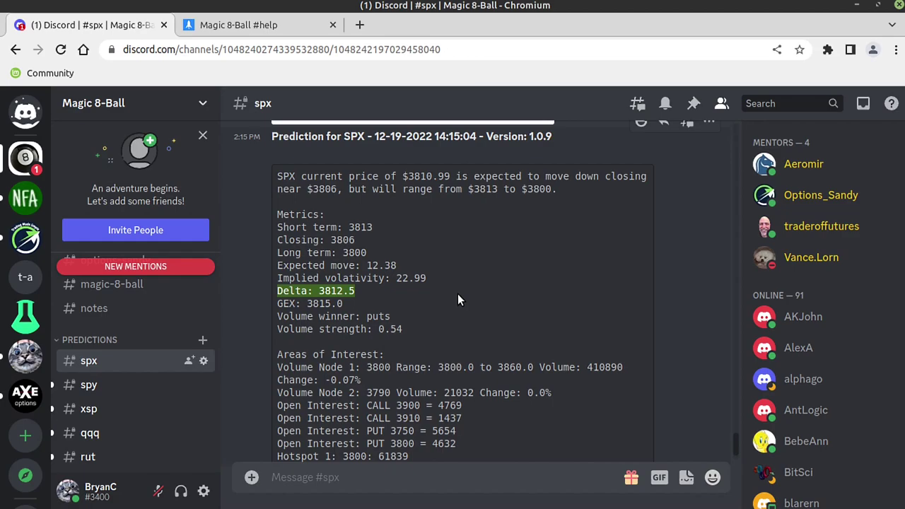
double_click(350, 295)
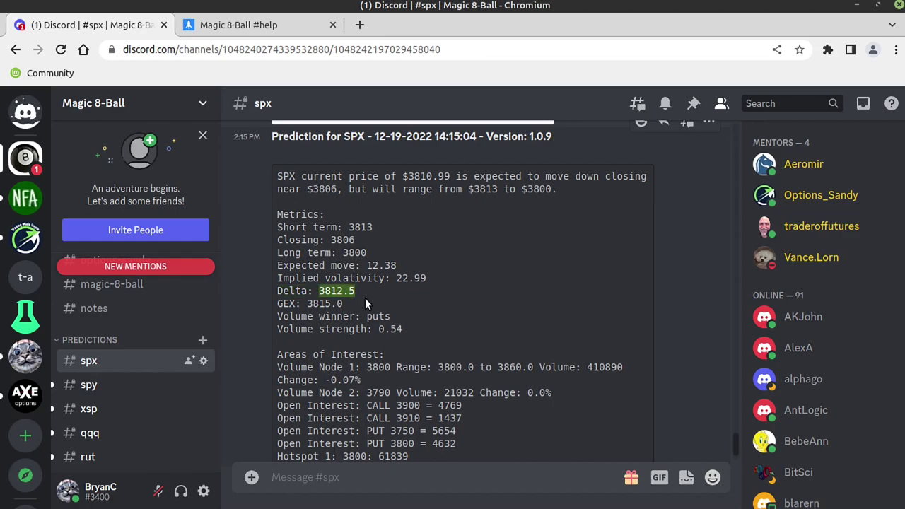
double_click(587, 177)
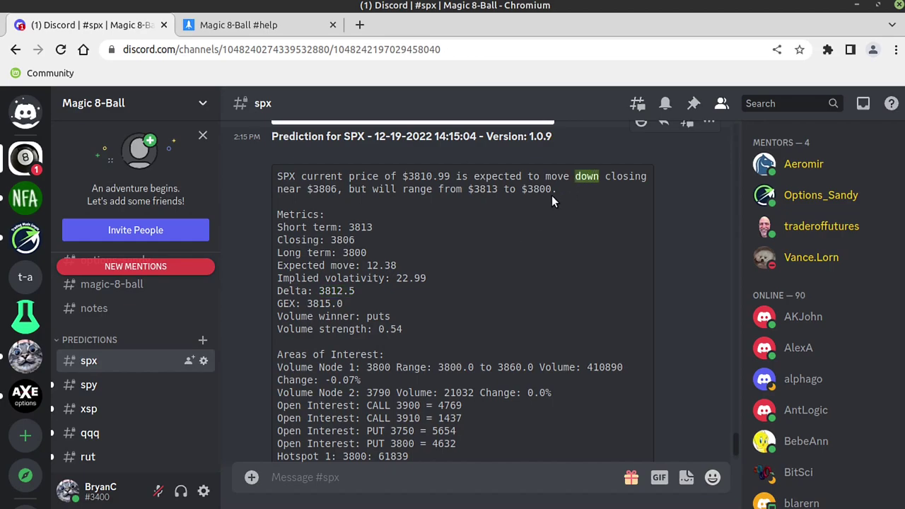
double_click(332, 291)
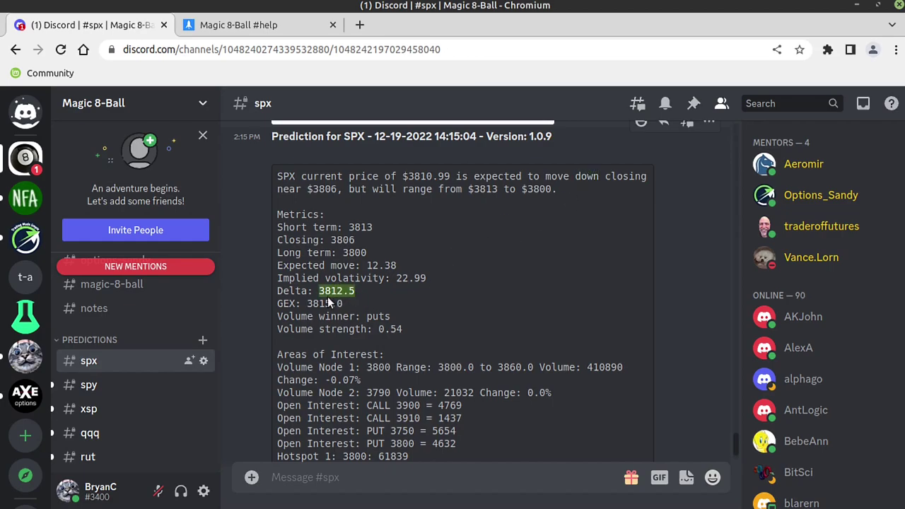
double_click(286, 304)
left_click_drag(353, 299, 276, 304)
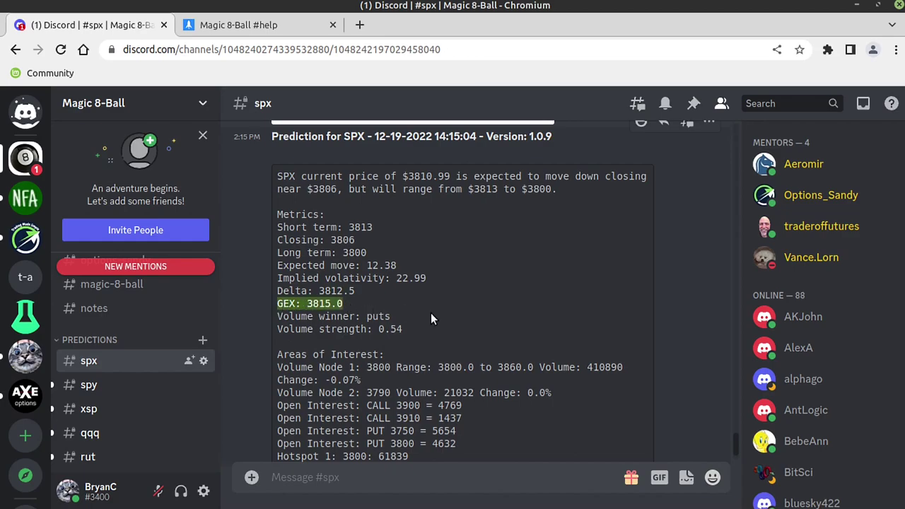
left_click_drag(413, 318, 295, 319)
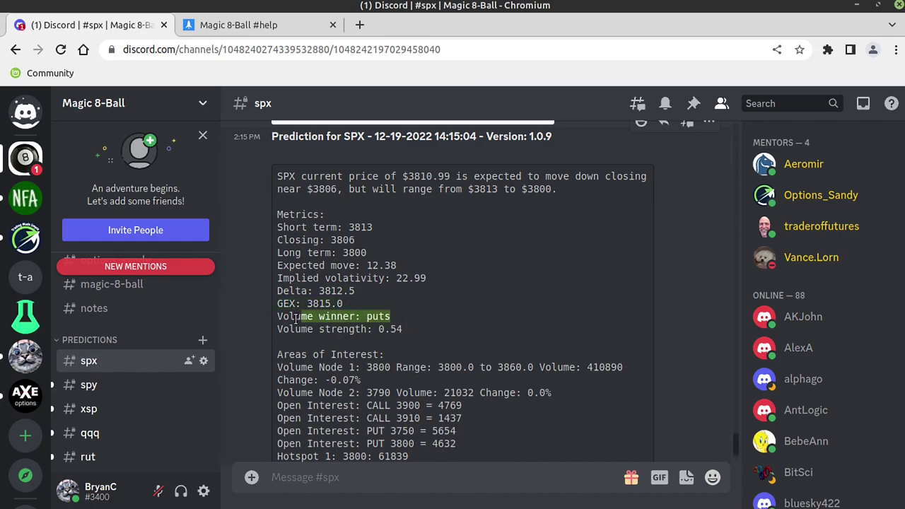
left_click(292, 334)
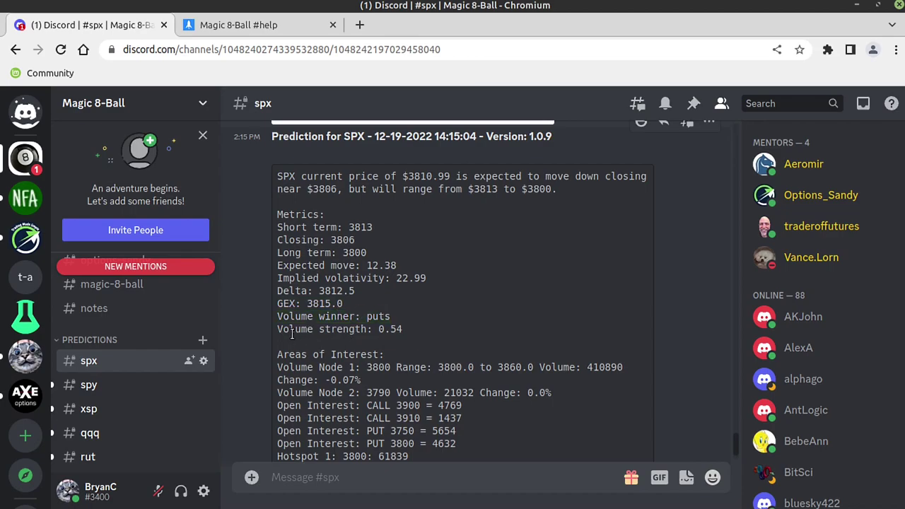
double_click(292, 331)
double_click(343, 329)
left_click_drag(403, 330, 383, 337)
Highlight the Areas of Interest block and both Volume Node lines, then switch to thinkorswim
scroll(434, 332, "down", 2)
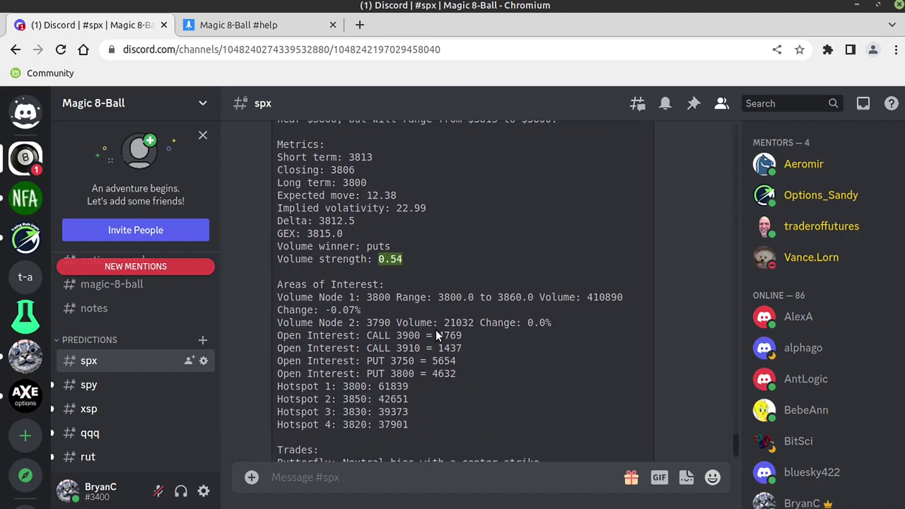
scroll(410, 280, "down", 2)
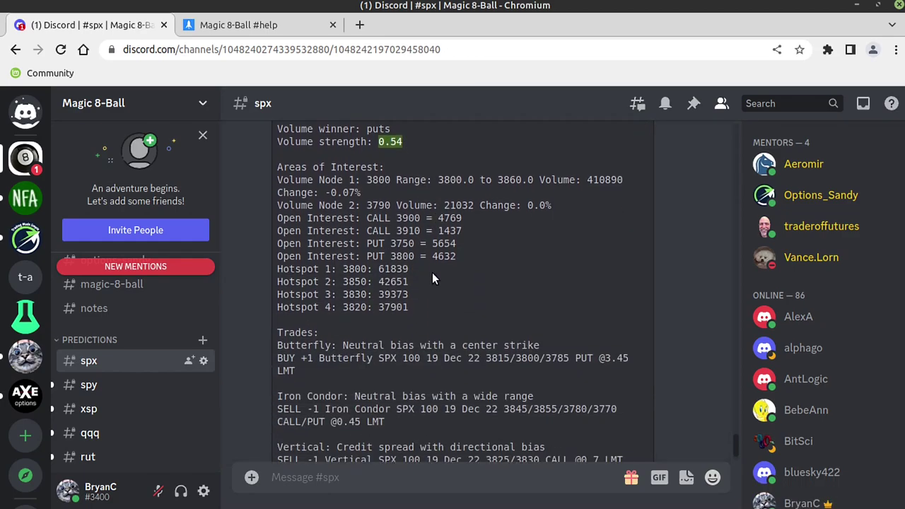
scroll(432, 272, "up", 1)
left_click_drag(419, 385, 273, 245)
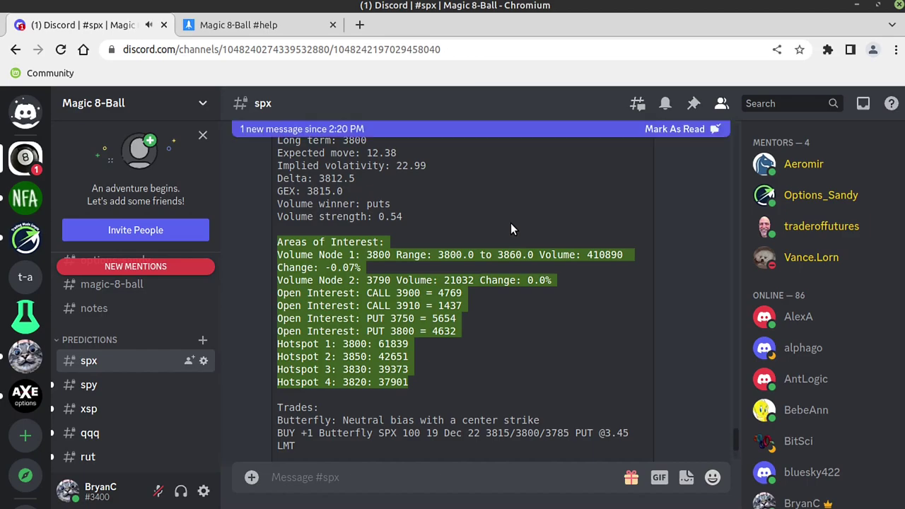
left_click(418, 244)
left_click_drag(278, 254, 360, 280)
left_click_drag(558, 287, 278, 254)
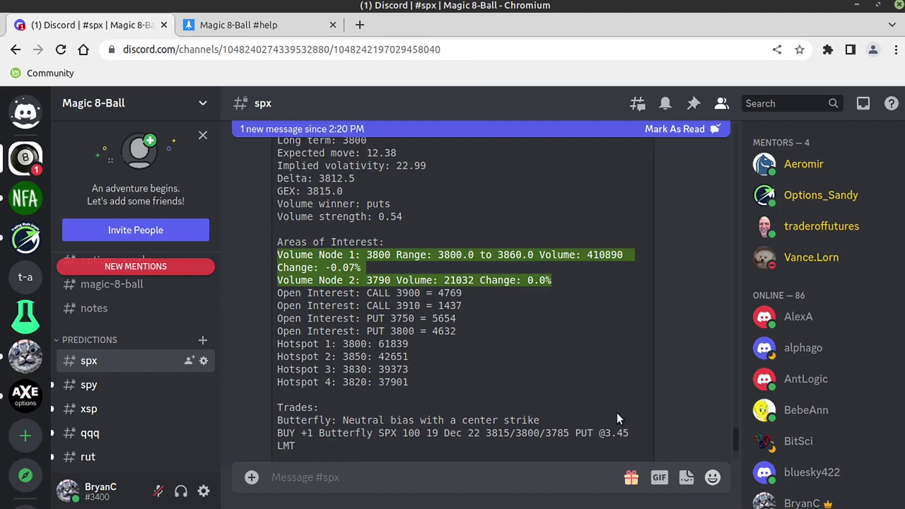
key("alt+Tab")
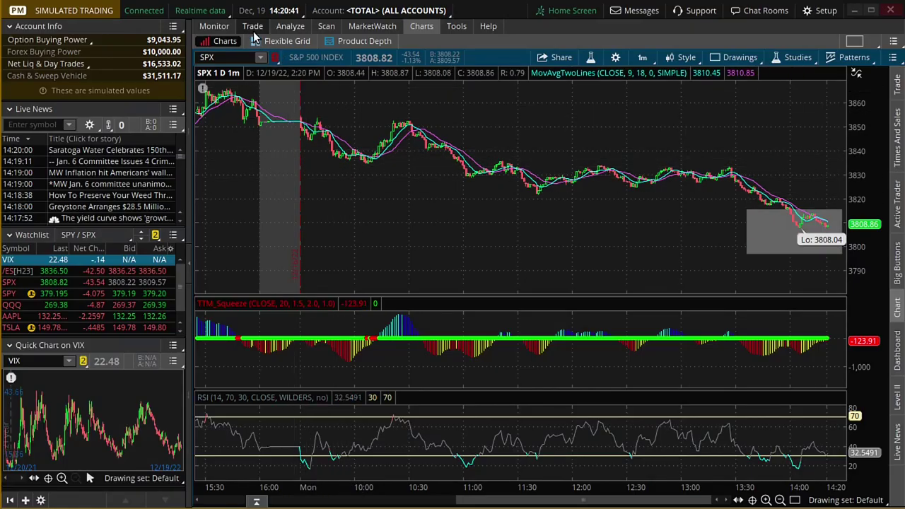
left_click(288, 26)
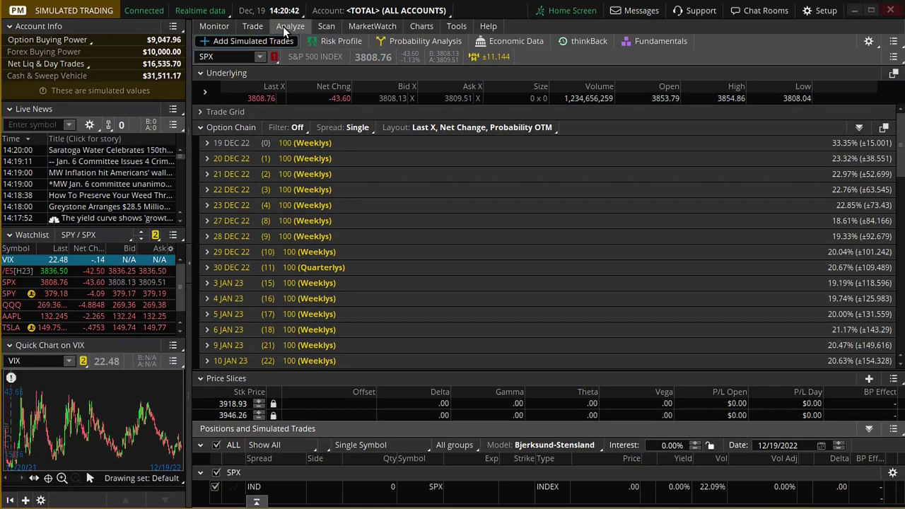
left_click(208, 144)
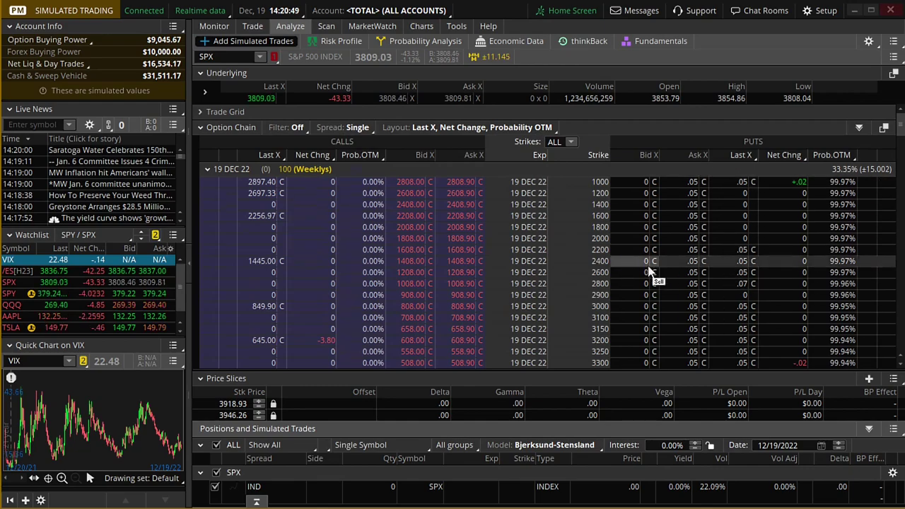
scroll(649, 271, "down", 15)
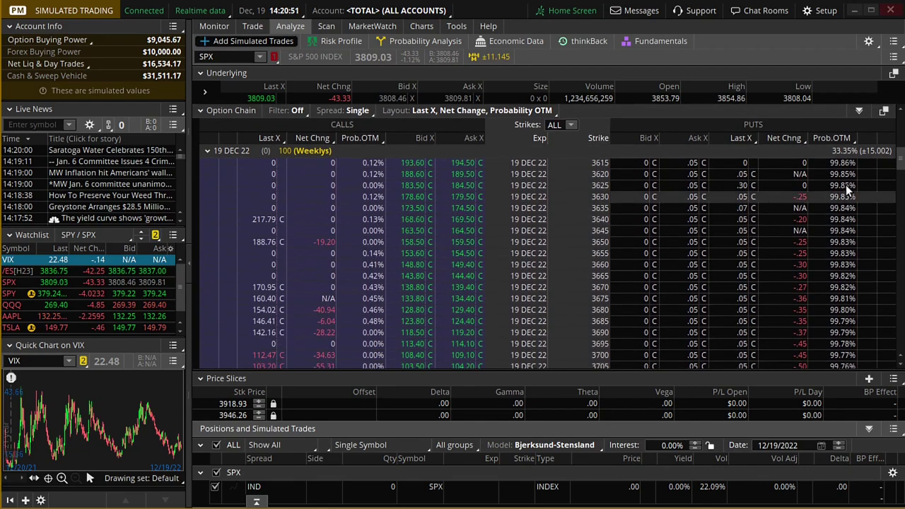
mouse_move(901, 159)
left_mouse_down()
mouse_move(902, 244)
mouse_move(902, 162)
left_mouse_up()
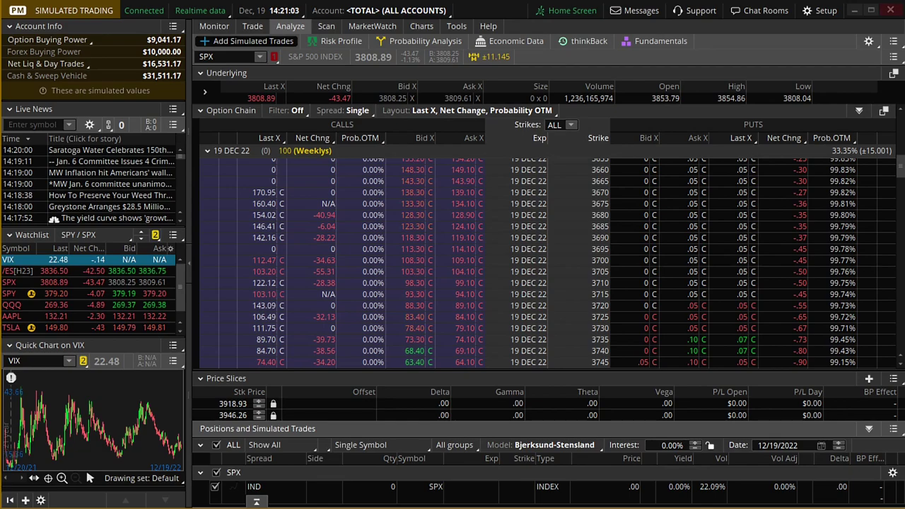
left_click(422, 26)
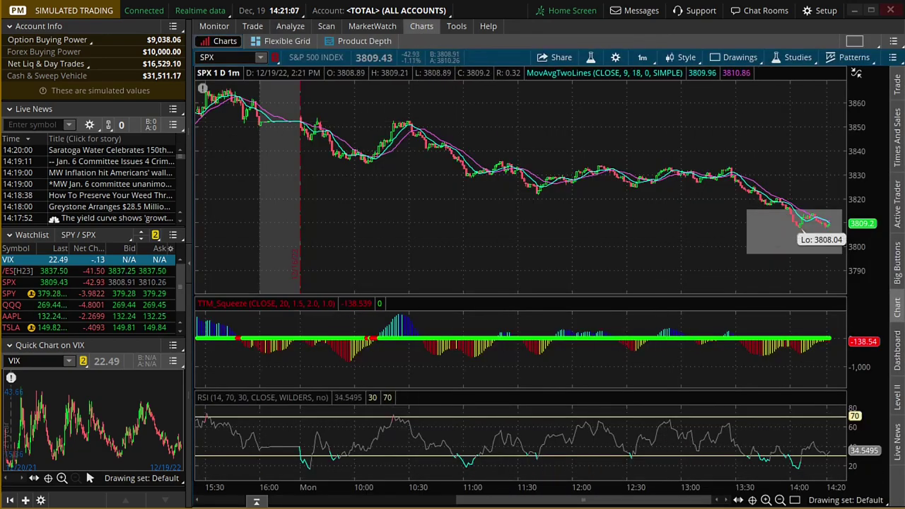
key("alt+Tab")
left_click(398, 265)
double_click(379, 254)
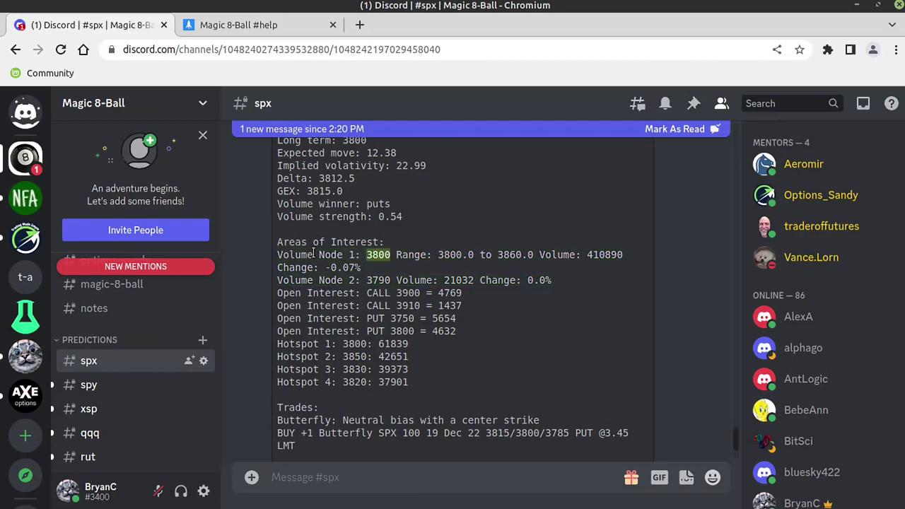
left_click_drag(276, 255, 279, 280)
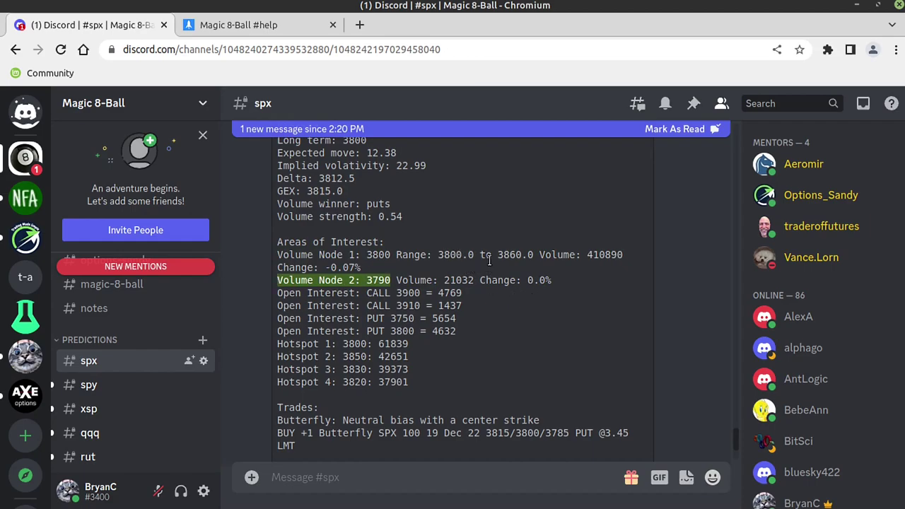
double_click(558, 254)
double_click(598, 255)
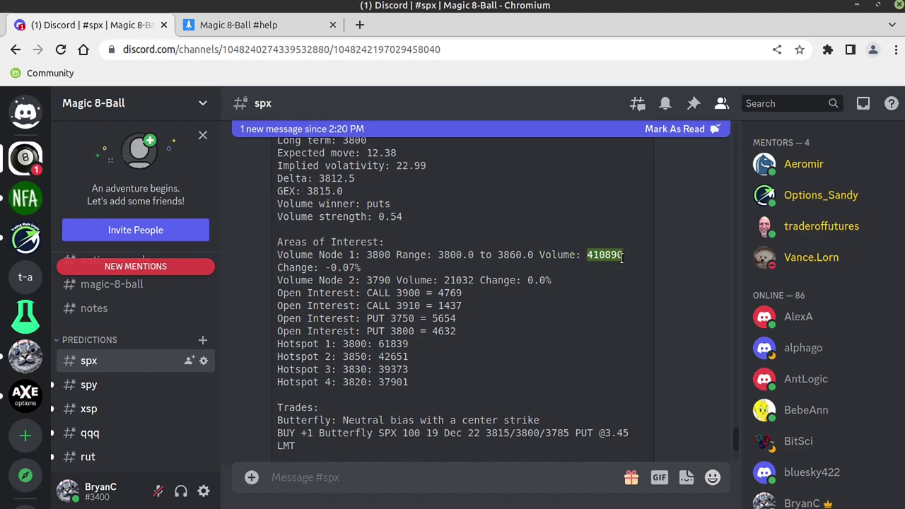
double_click(458, 282)
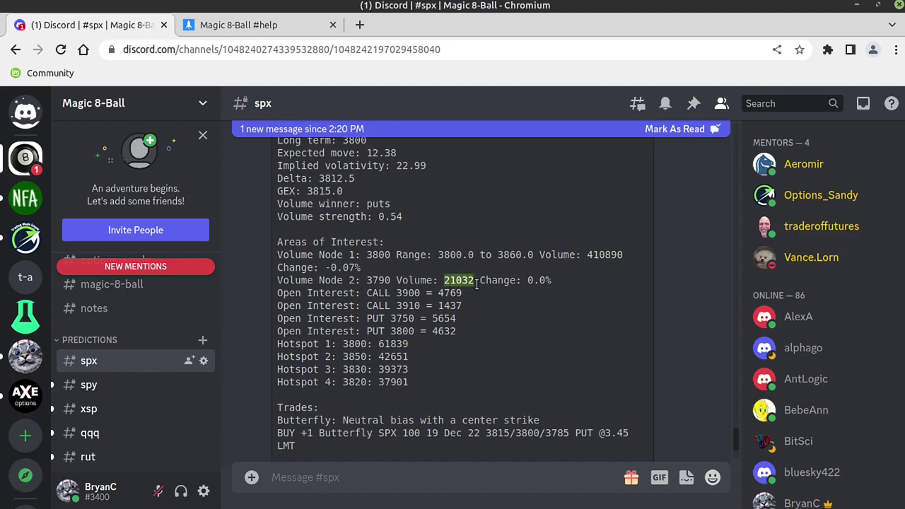
left_click_drag(364, 266, 274, 273)
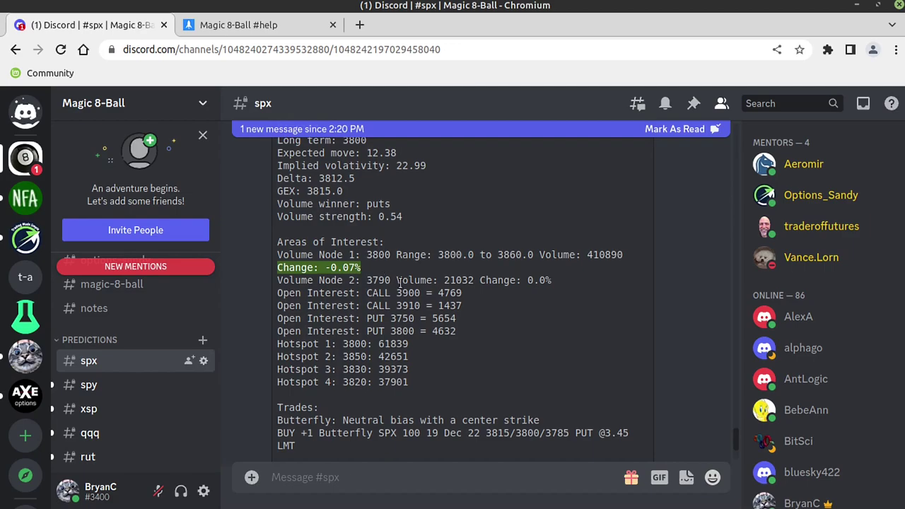
left_click_drag(554, 280, 527, 280)
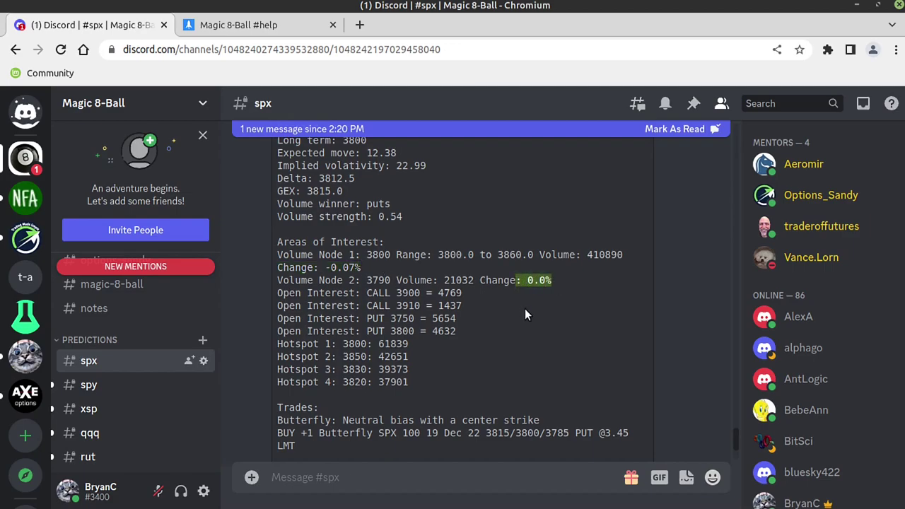
left_click(525, 309)
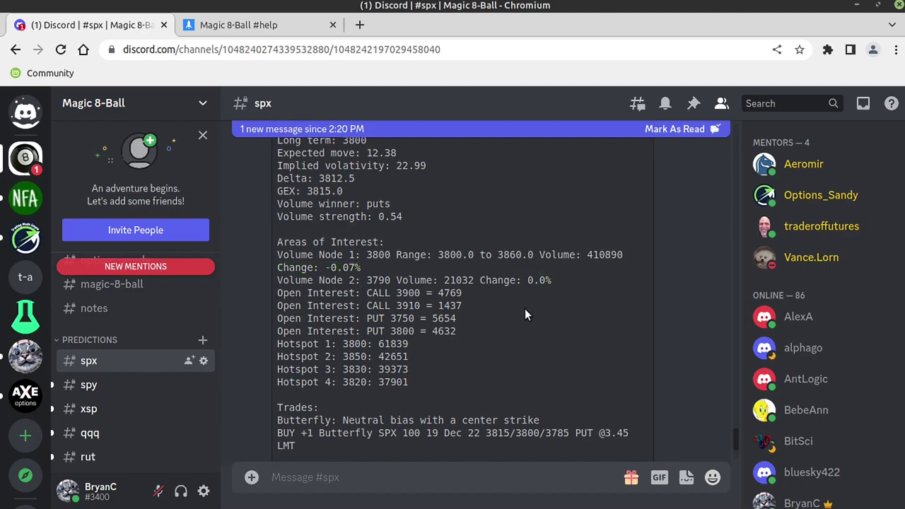
double_click(378, 256)
scroll(379, 253, "up", 2)
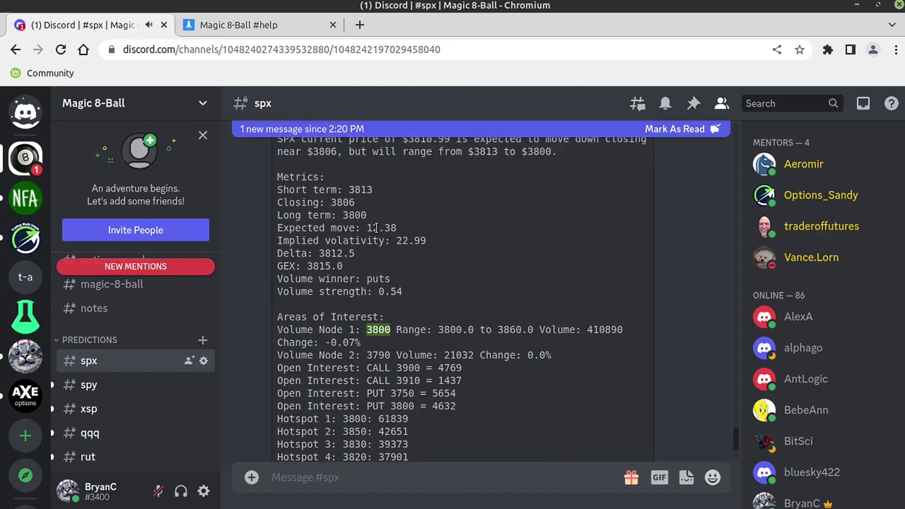
left_click_drag(376, 228, 277, 215)
double_click(382, 330)
double_click(355, 215)
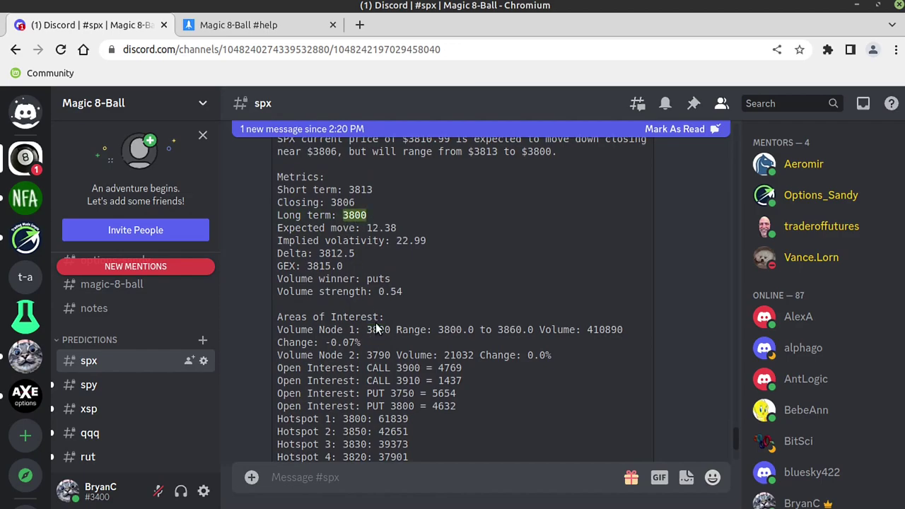
double_click(378, 329)
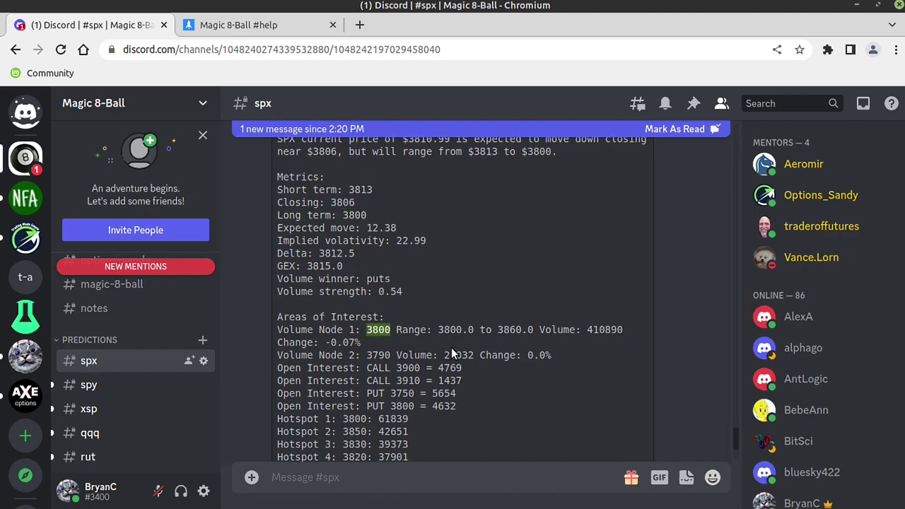
scroll(451, 347, "down", 2)
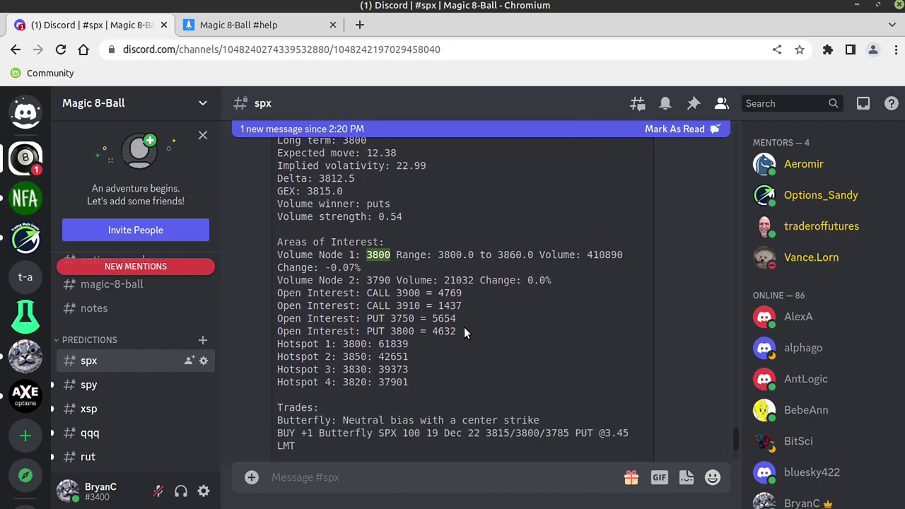
left_click_drag(392, 280, 355, 280)
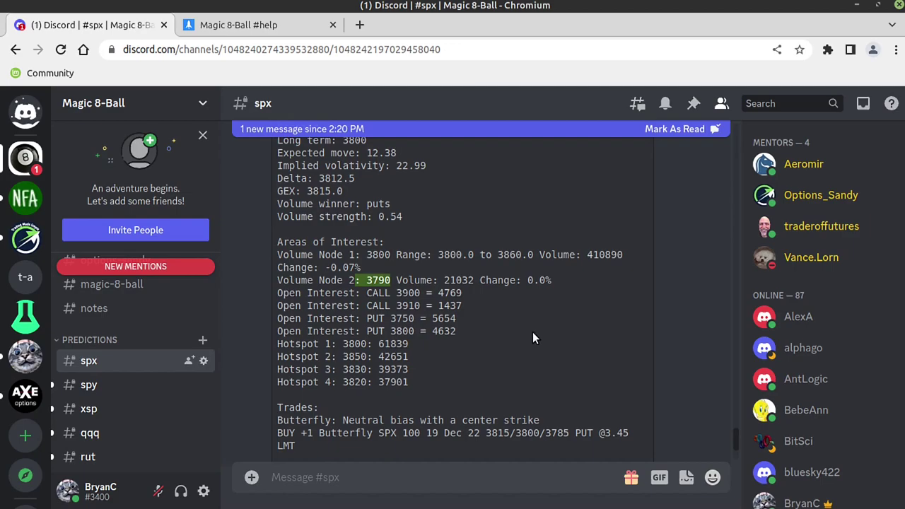
left_click(440, 282)
left_click_drag(558, 283, 266, 251)
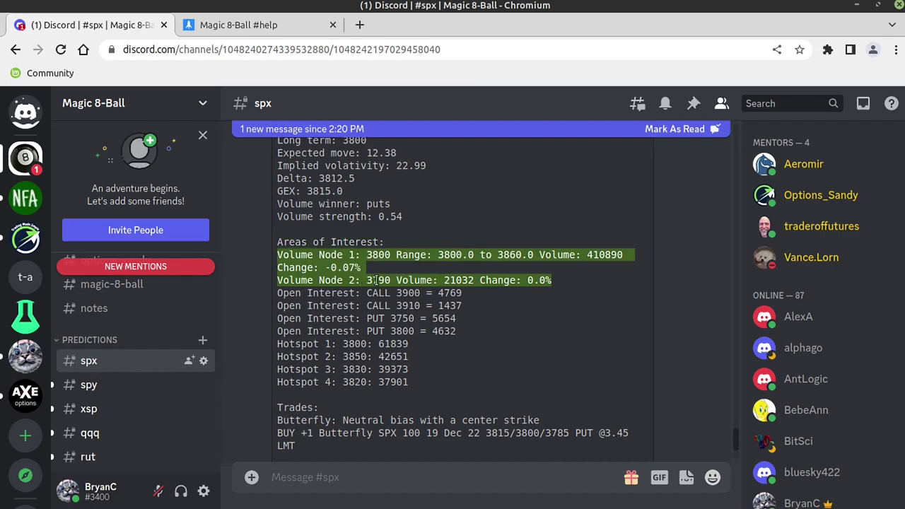
left_click(540, 322)
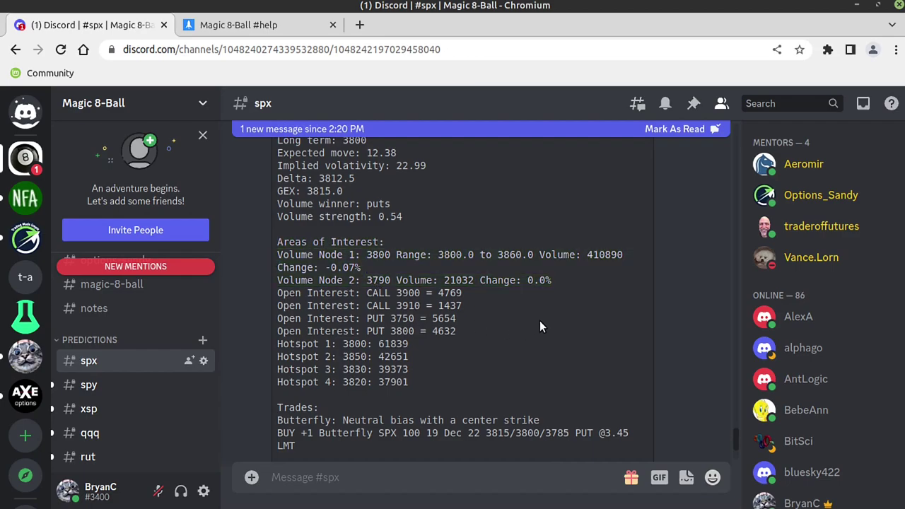
left_click_drag(559, 280, 480, 281)
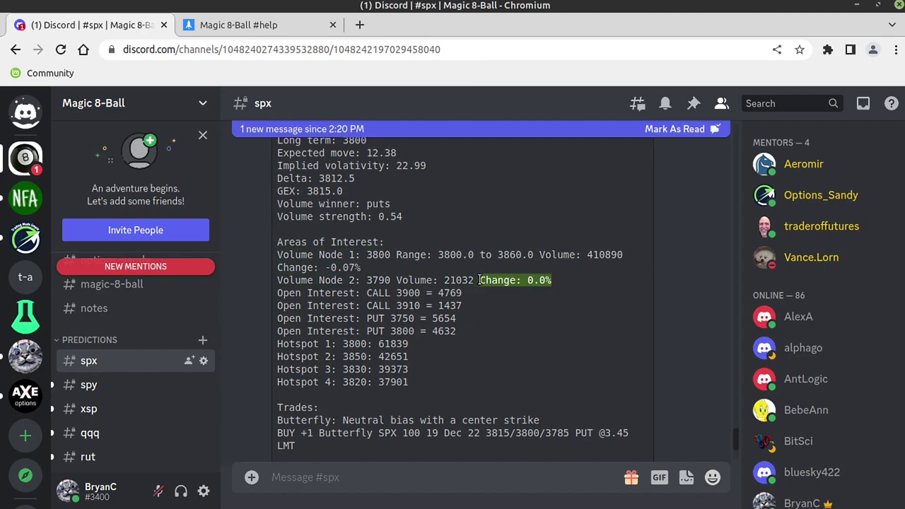
double_click(367, 281)
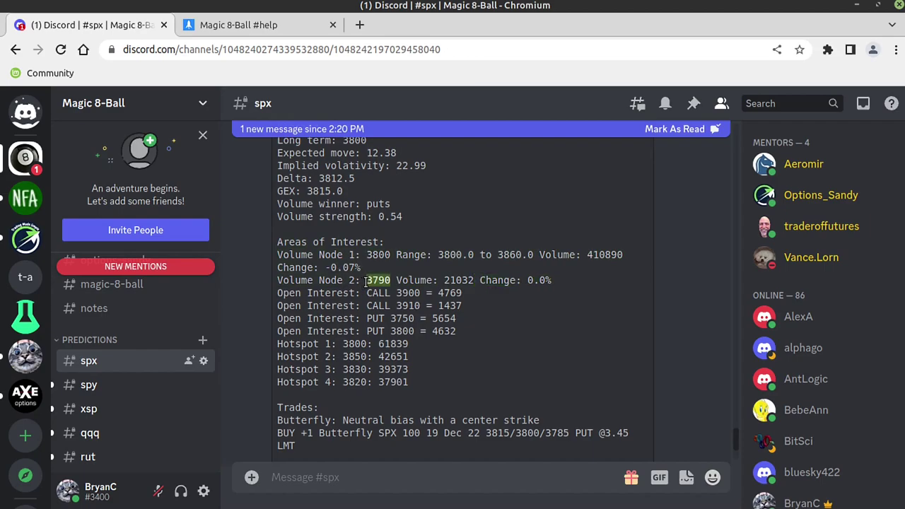
double_click(372, 256)
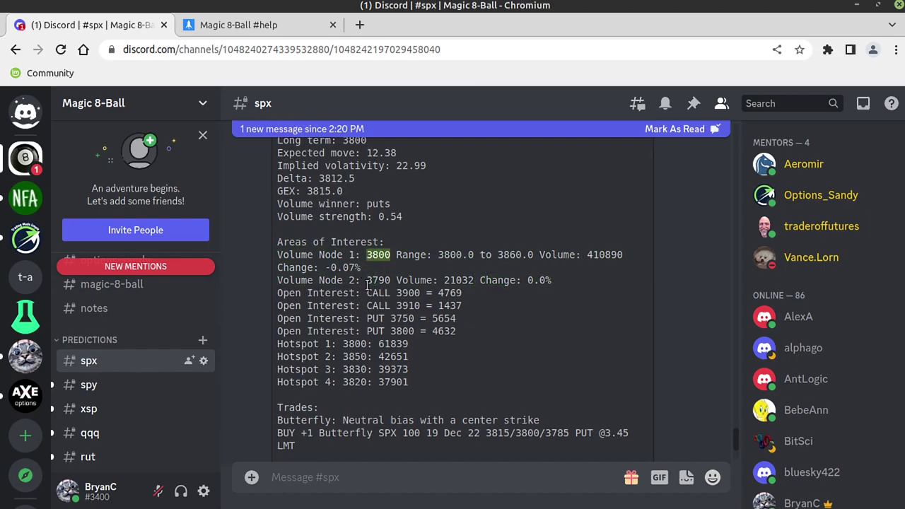
double_click(381, 280)
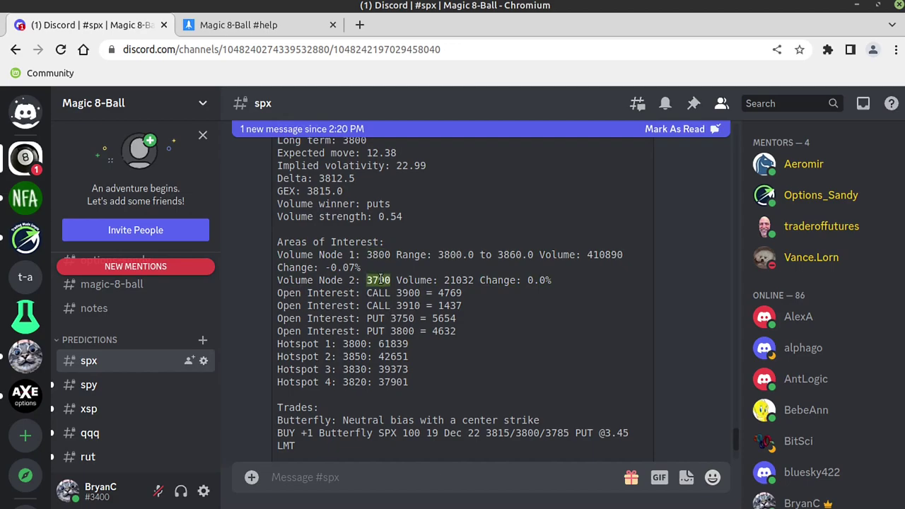
left_click(382, 256)
double_click(382, 256)
left_click_drag(552, 282, 278, 255)
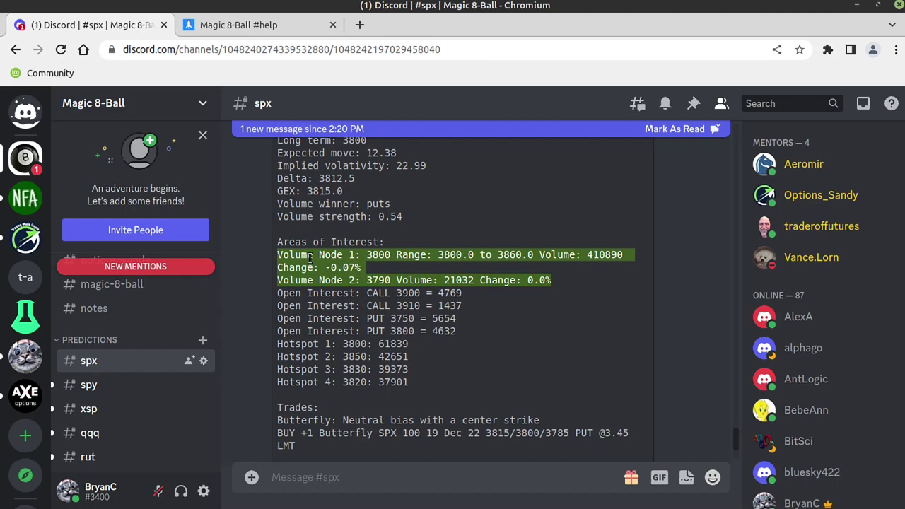
left_click(386, 276)
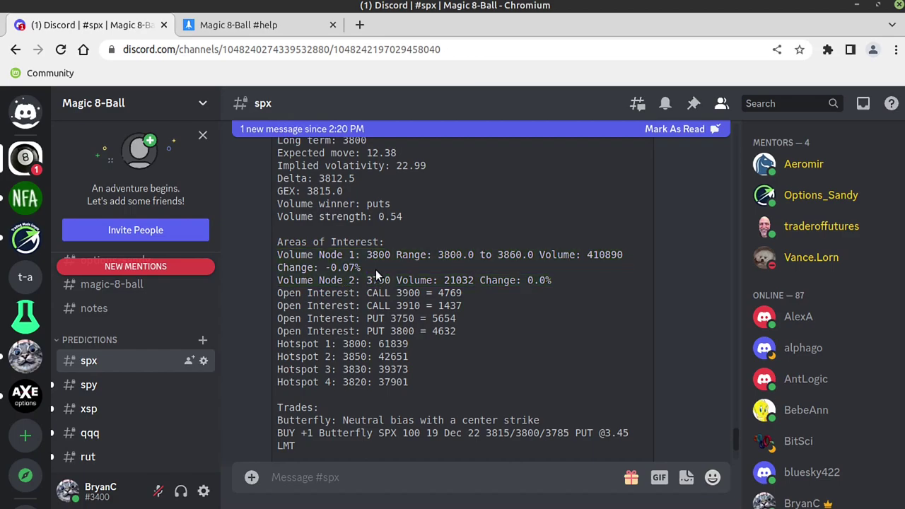
double_click(378, 256)
double_click(379, 281)
left_click_drag(276, 292, 464, 337)
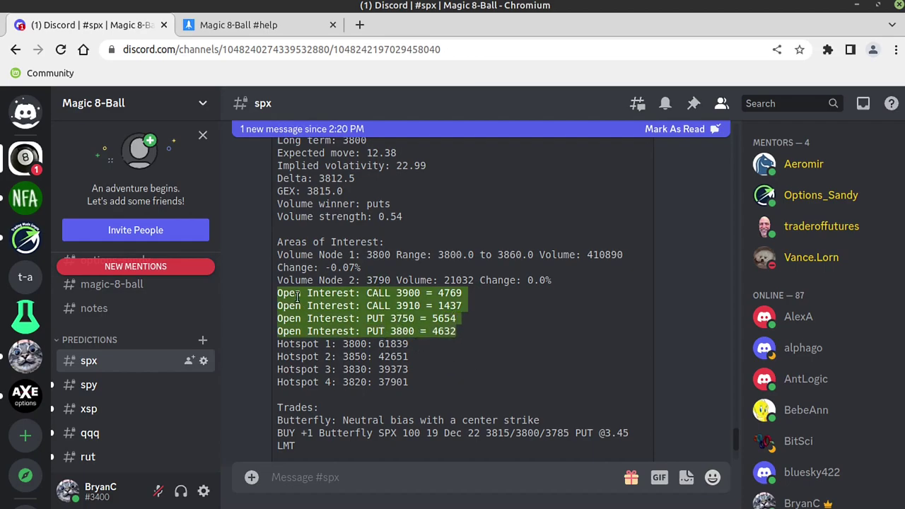
double_click(401, 331)
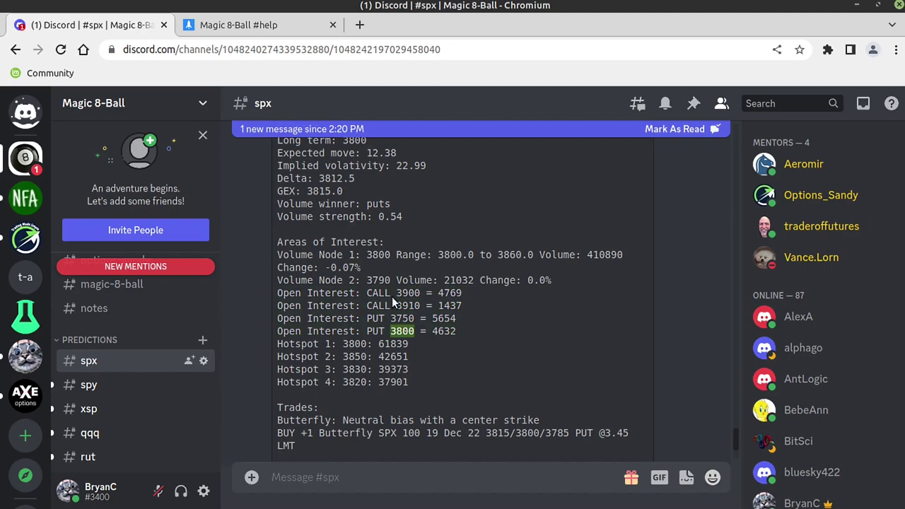
left_click_drag(459, 330, 300, 330)
left_click(375, 264)
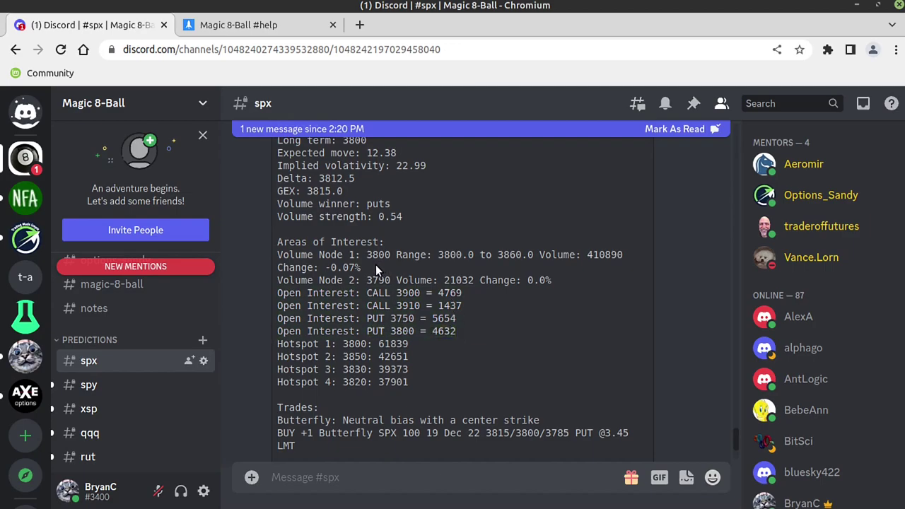
triple_click(376, 264)
scroll(401, 366, "up", 2)
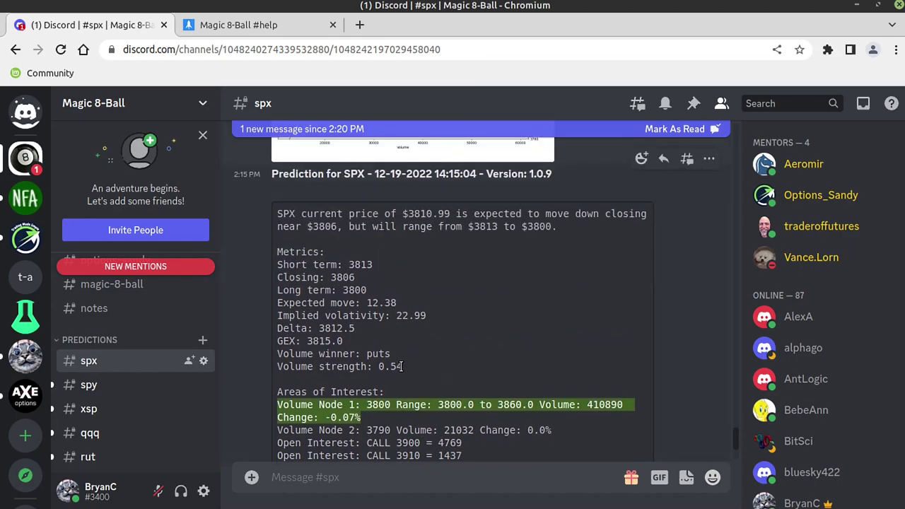
left_click_drag(403, 366, 283, 252)
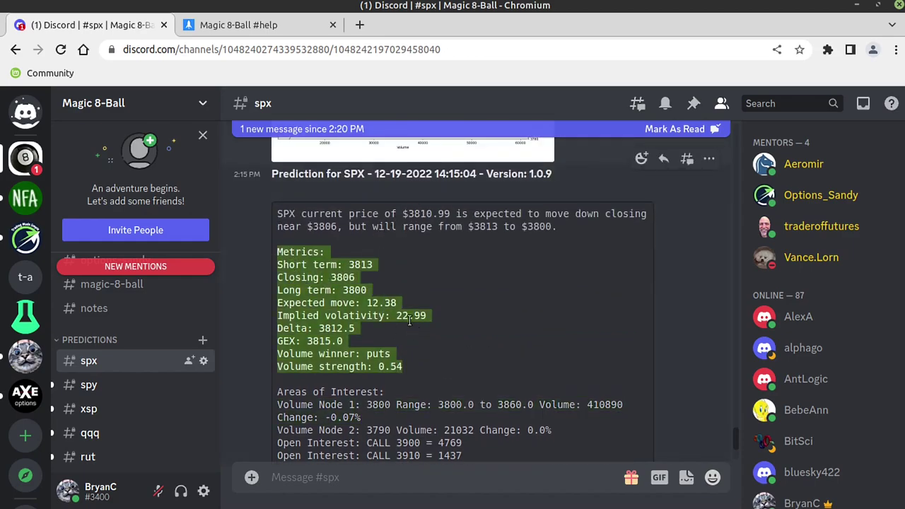
double_click(354, 291)
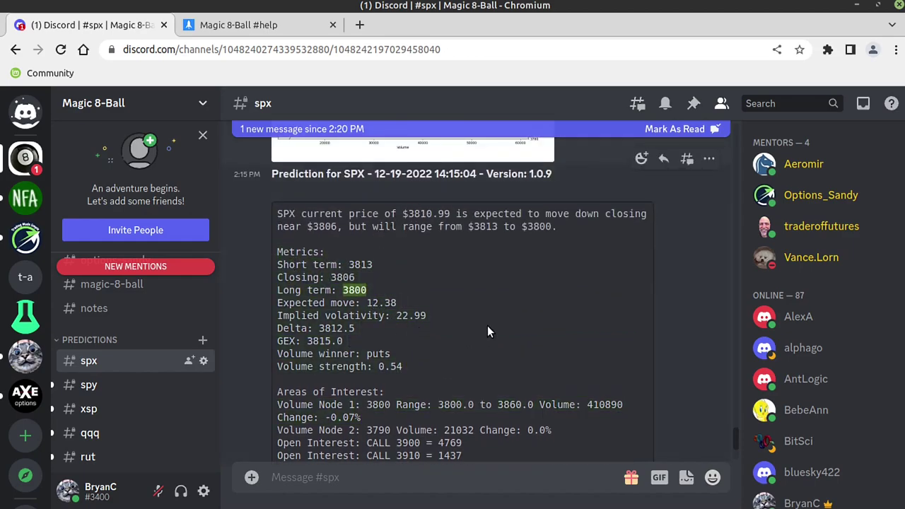
scroll(487, 325, "down", 2)
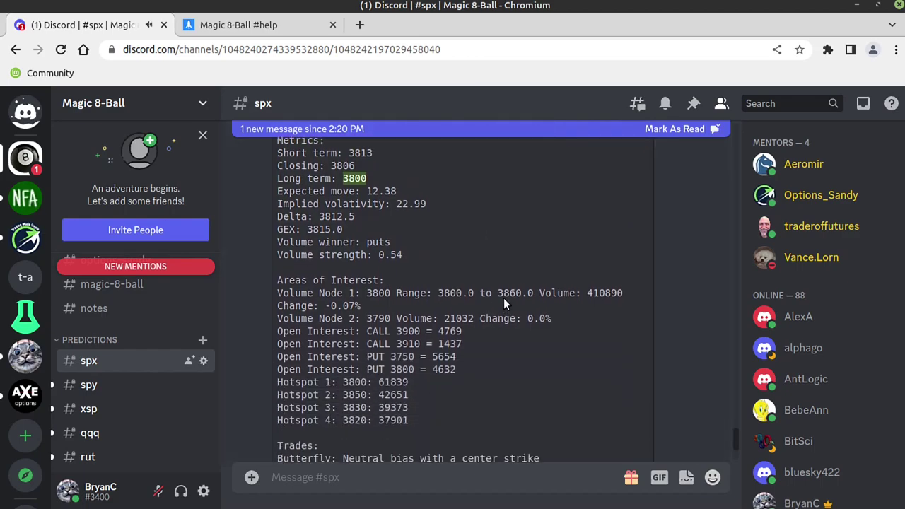
scroll(504, 297, "up", 3)
left_click_drag(584, 306, 270, 281)
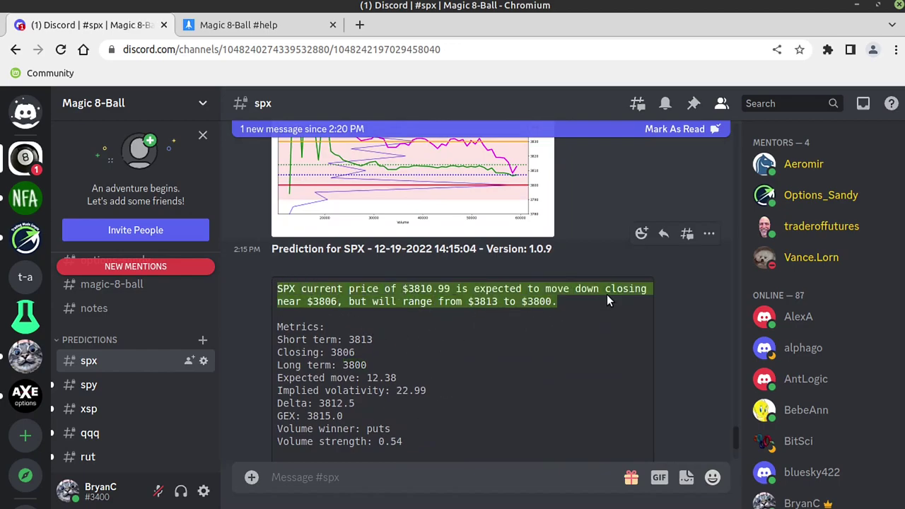
left_click(320, 302)
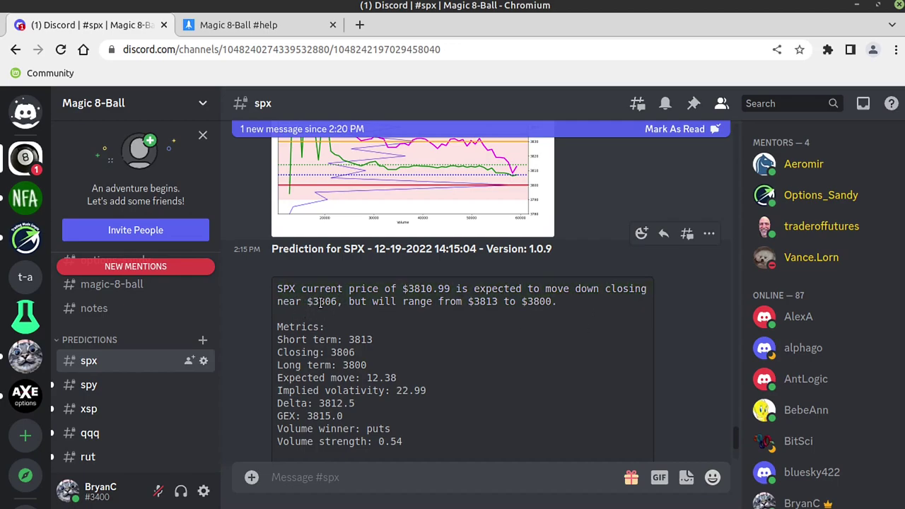
double_click(320, 302)
scroll(386, 358, "down", 1)
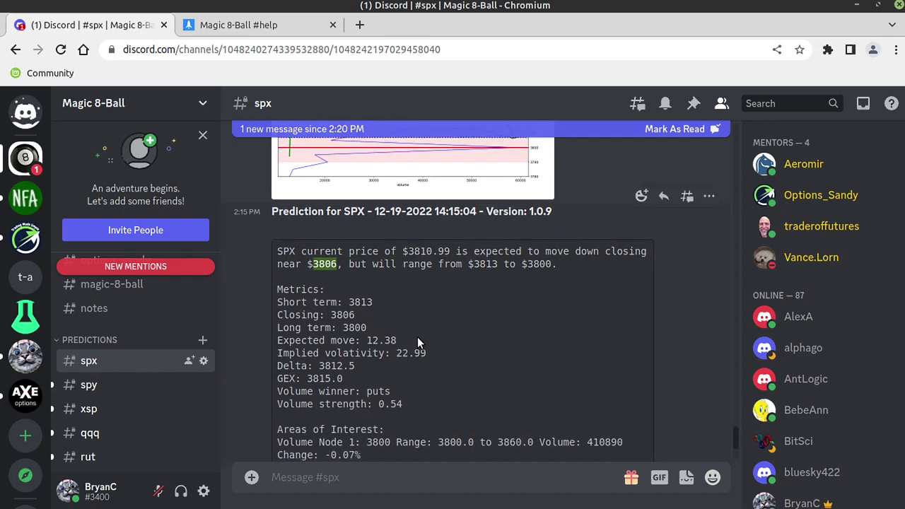
double_click(353, 327)
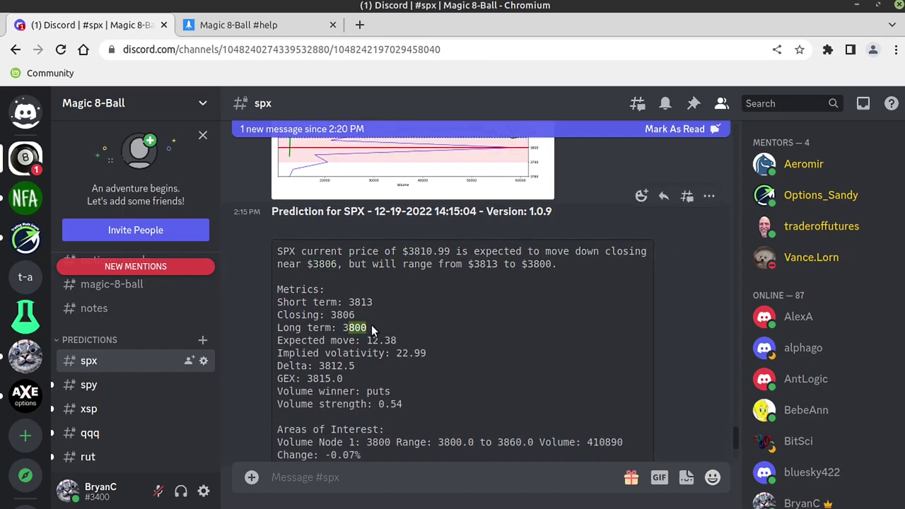
left_click_drag(371, 324, 367, 327)
left_click_drag(367, 327, 272, 322)
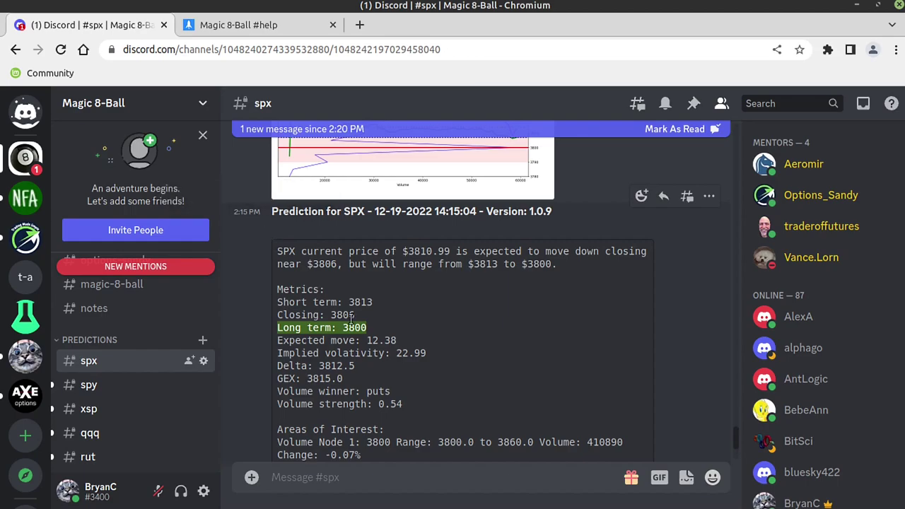
left_click_drag(363, 315, 335, 315)
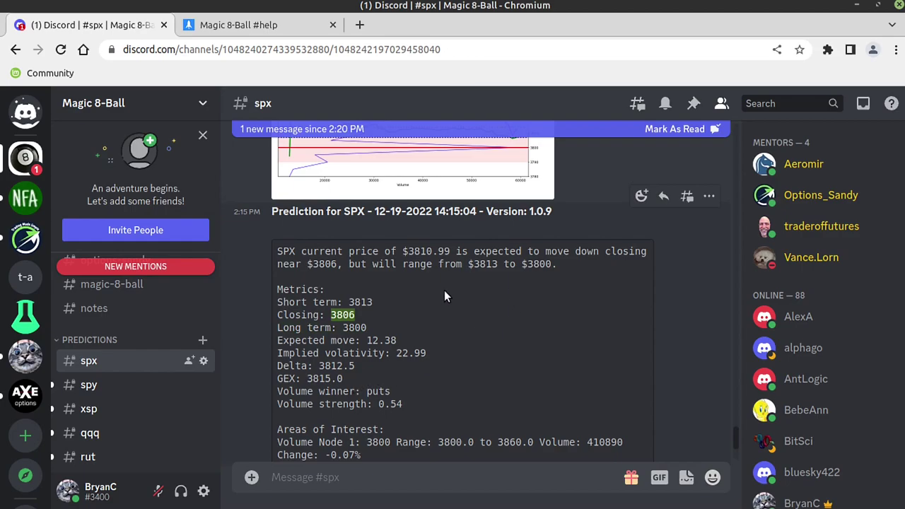
left_click_drag(569, 278, 297, 248)
scroll(317, 270, "down", 3)
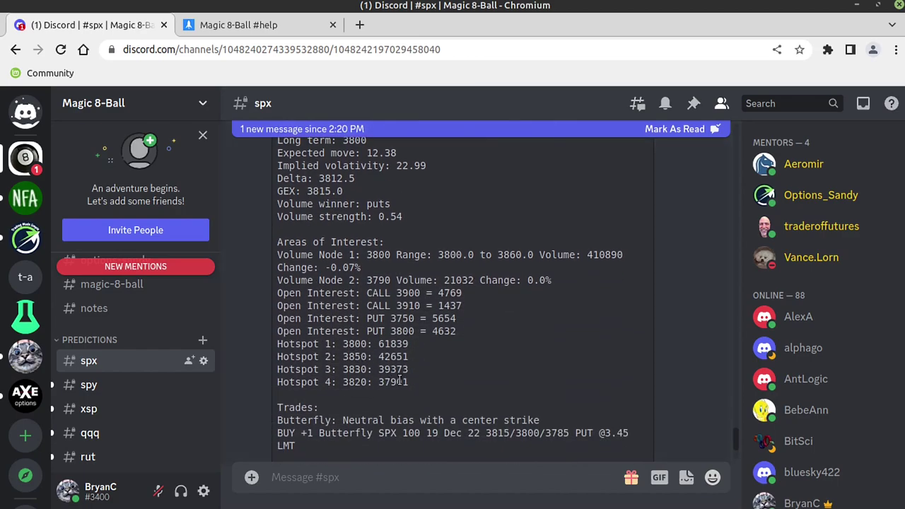
left_click_drag(408, 382, 276, 347)
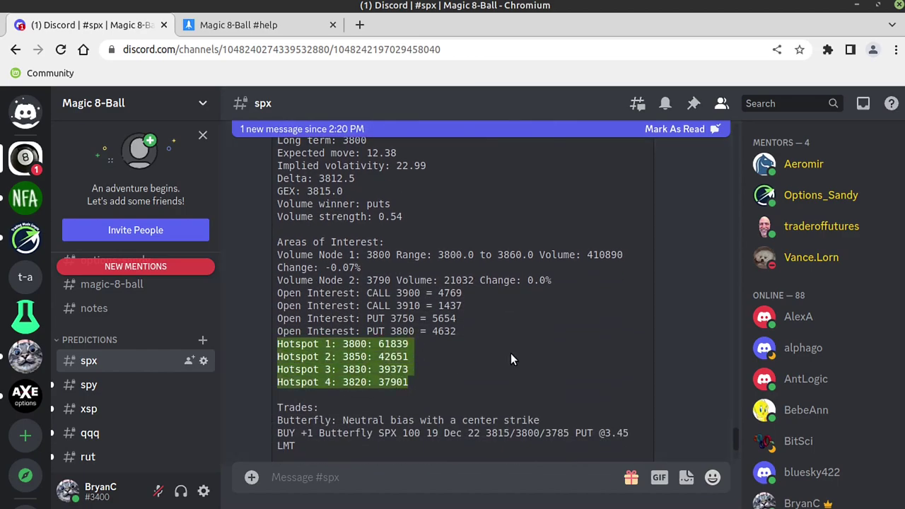
scroll(481, 340, "down", 6)
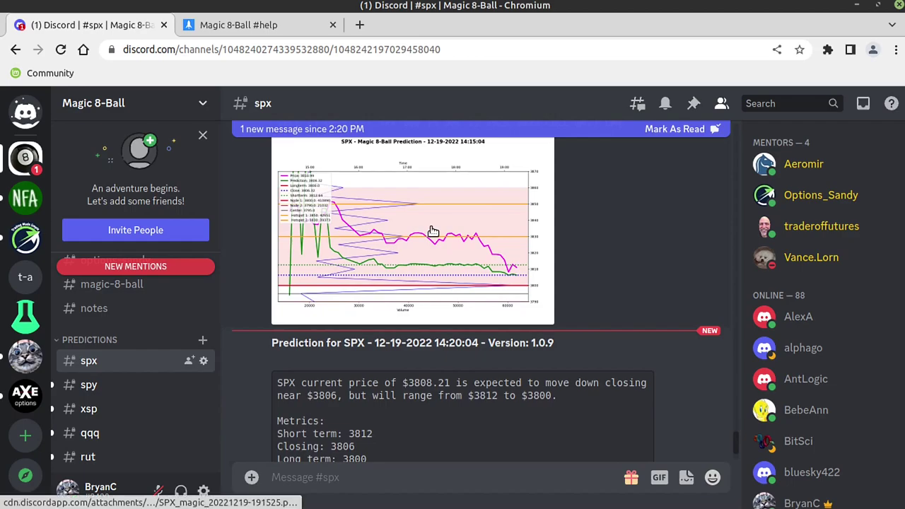
scroll(492, 259, "down", 6)
scroll(512, 285, "down", 3)
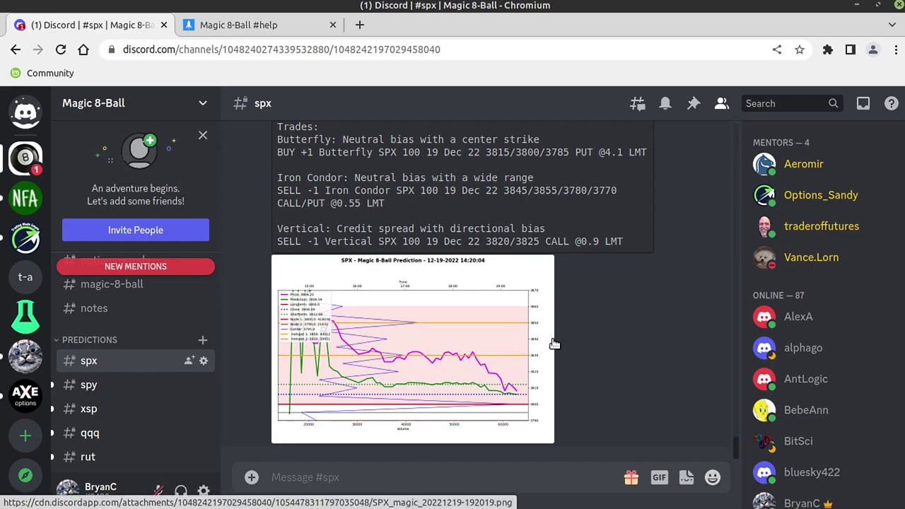
scroll(625, 325, "up", 3)
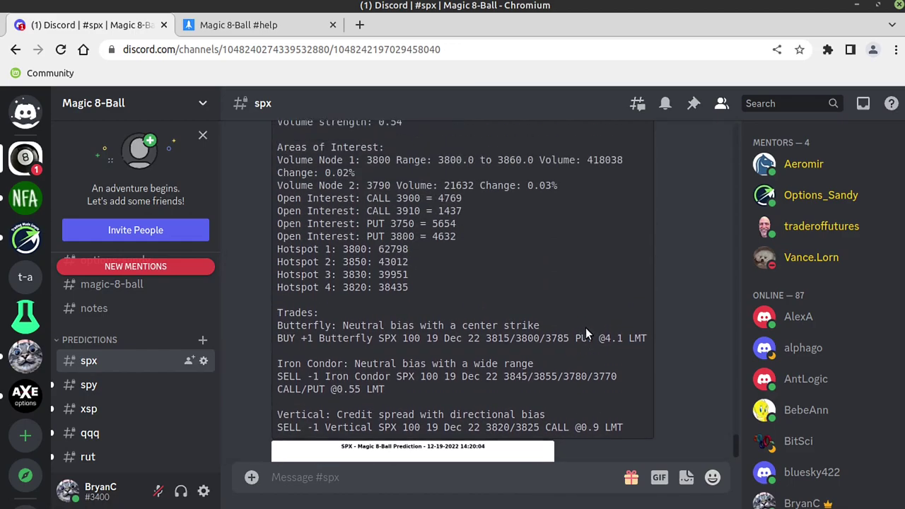
Mark the 3800 Hotspot, Volume Node and long-term target levels and the 3806 closing prediction
left_click_drag(410, 290, 267, 250)
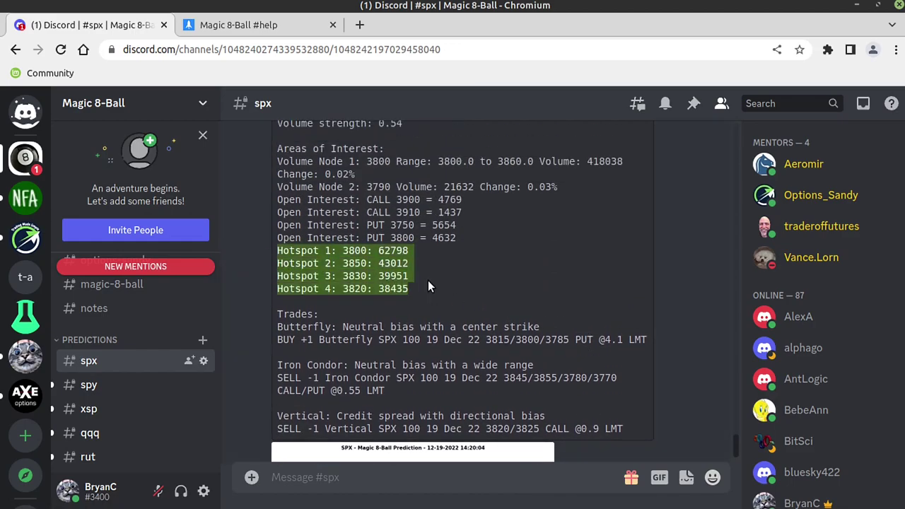
double_click(357, 252)
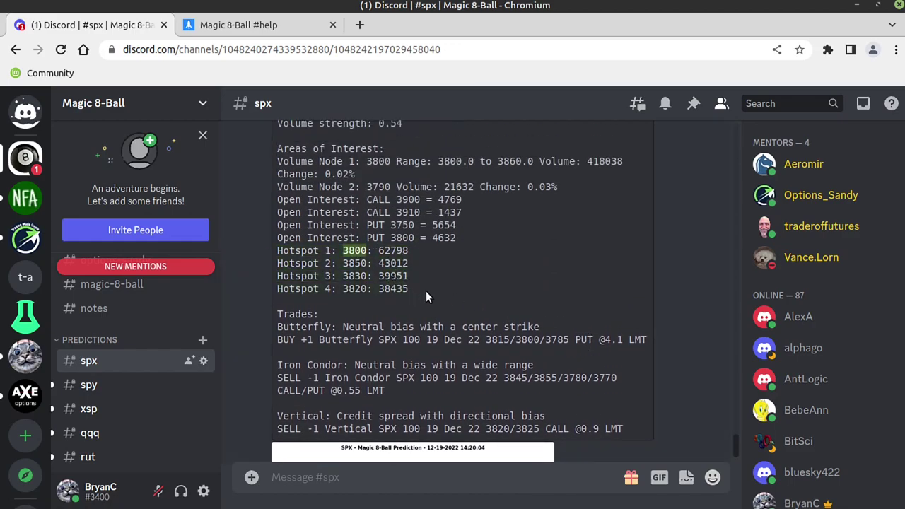
scroll(425, 291, "up", 2)
double_click(387, 251)
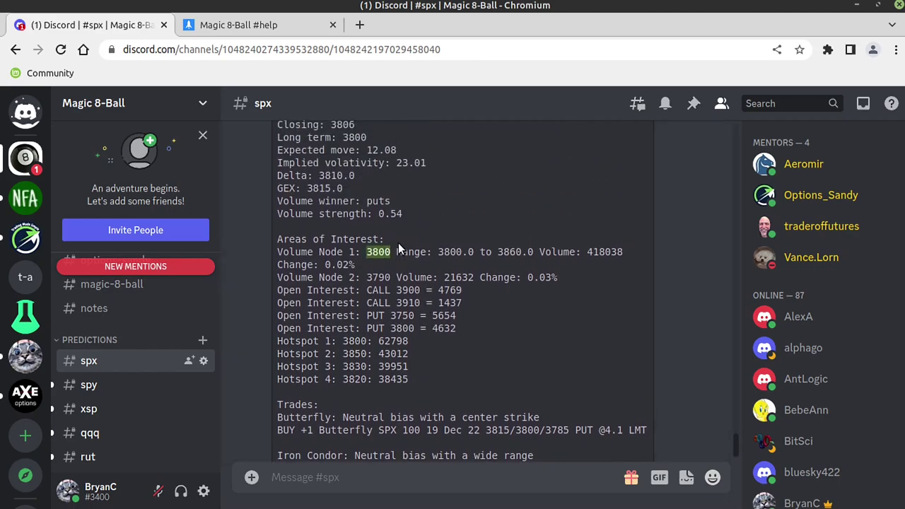
scroll(398, 243, "up", 2)
double_click(354, 234)
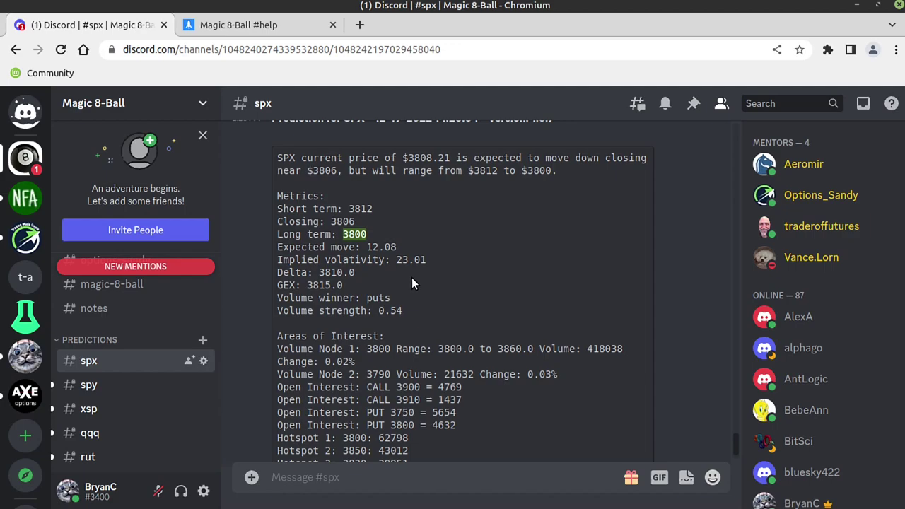
left_click_drag(358, 222, 280, 224)
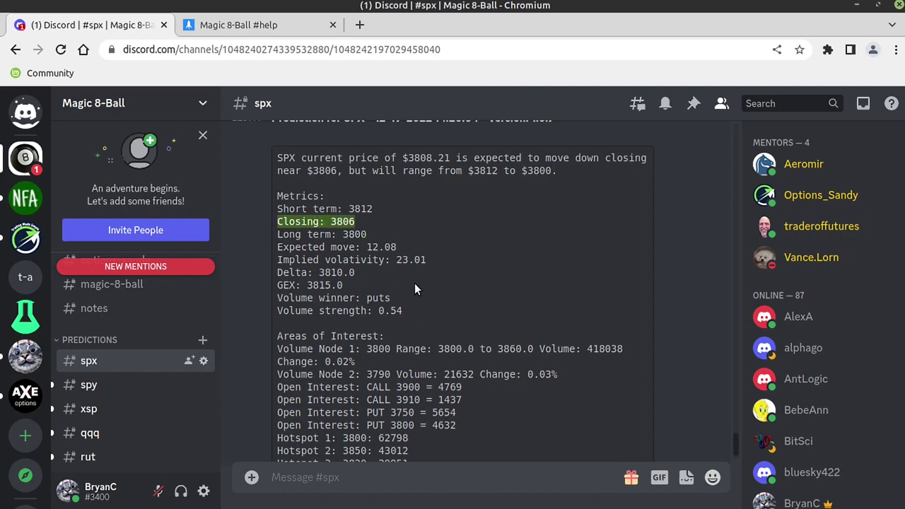
scroll(420, 285, "down", 5)
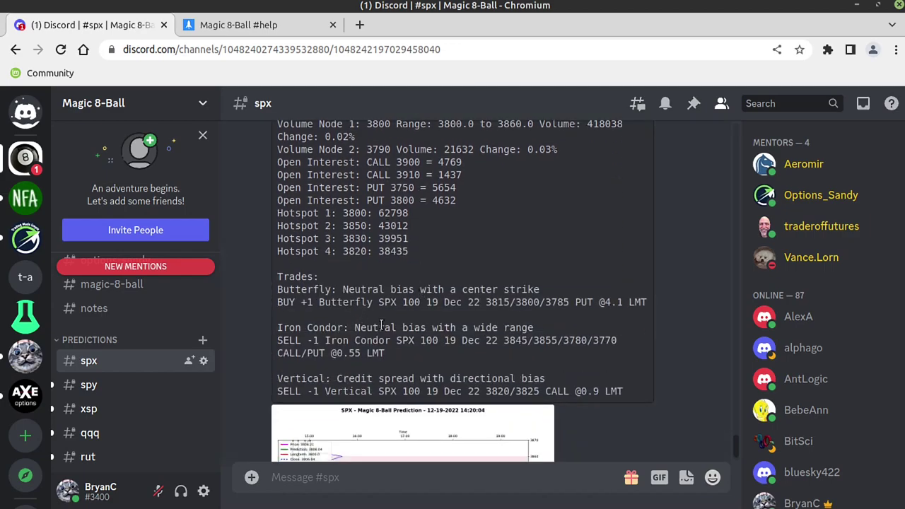
Review the Butterfly, Iron Condor and Vertical ideas, copy the butterfly order line, and switch to thinkorswim
double_click(306, 290)
double_click(311, 327)
double_click(314, 379)
left_click_drag(650, 303, 276, 308)
right_click(296, 302)
left_click(323, 309)
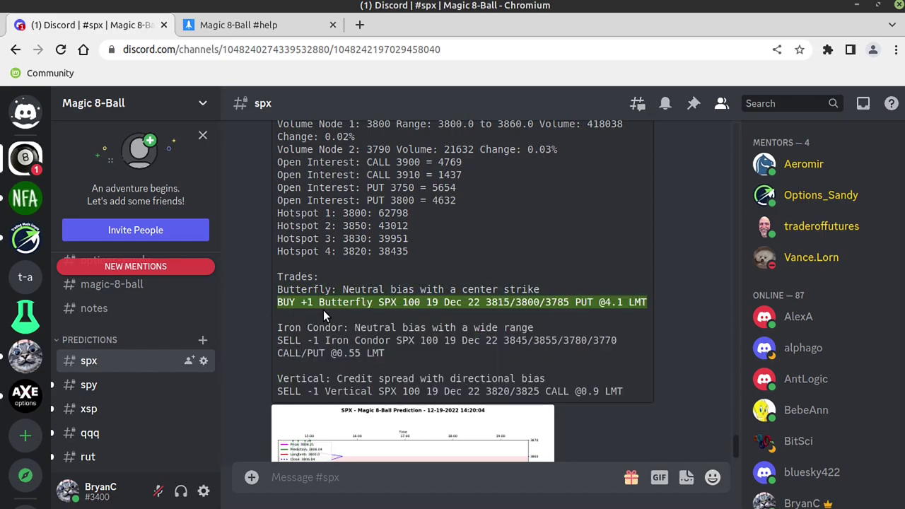
key("alt+Tab")
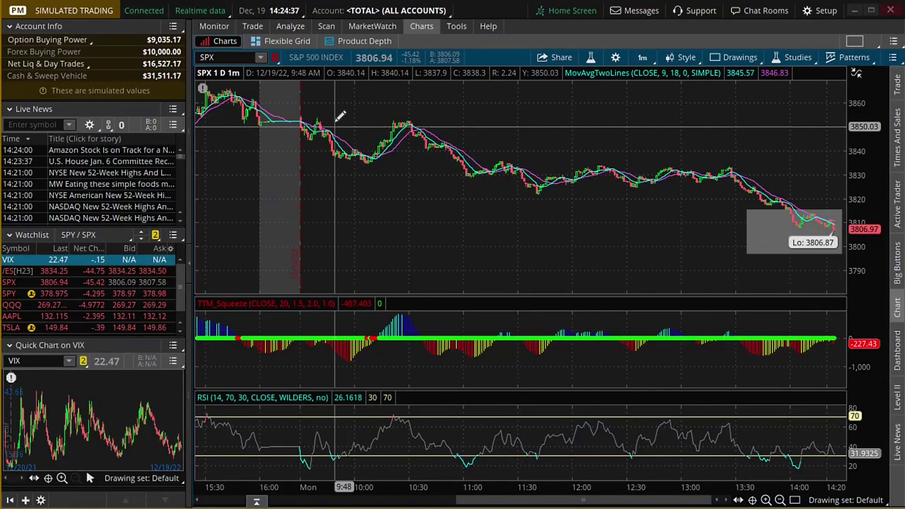
Paste the 3815/3800/3785 put butterfly into Analyze order entry, analyze it, and view Risk Profile
mouse_move(264, 35)
left_click(287, 27)
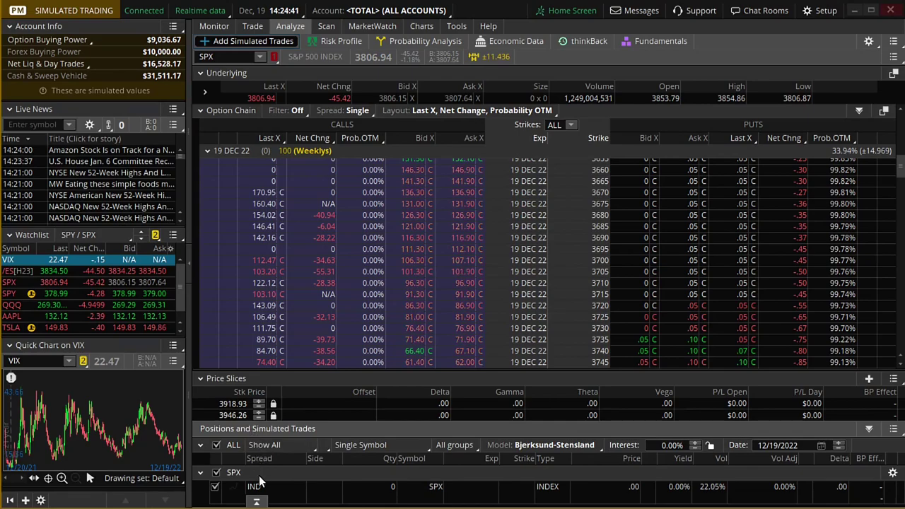
left_click(257, 501)
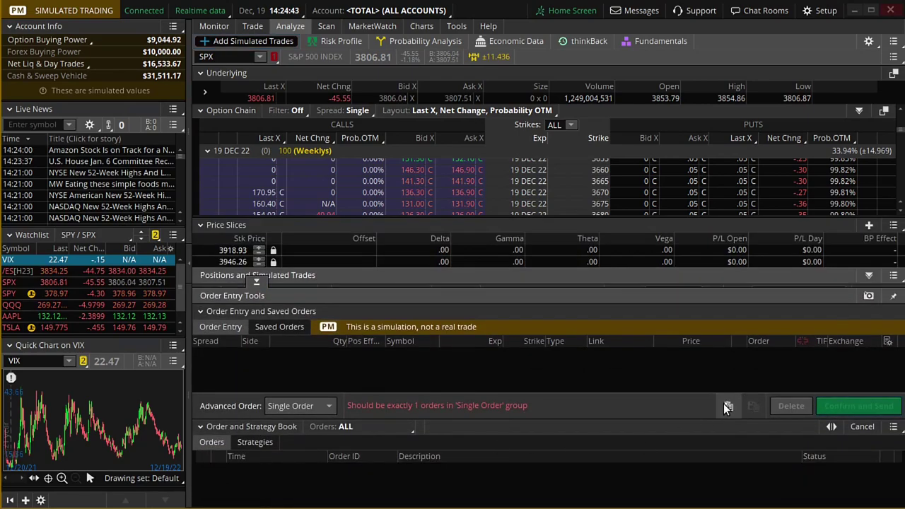
left_click(725, 404)
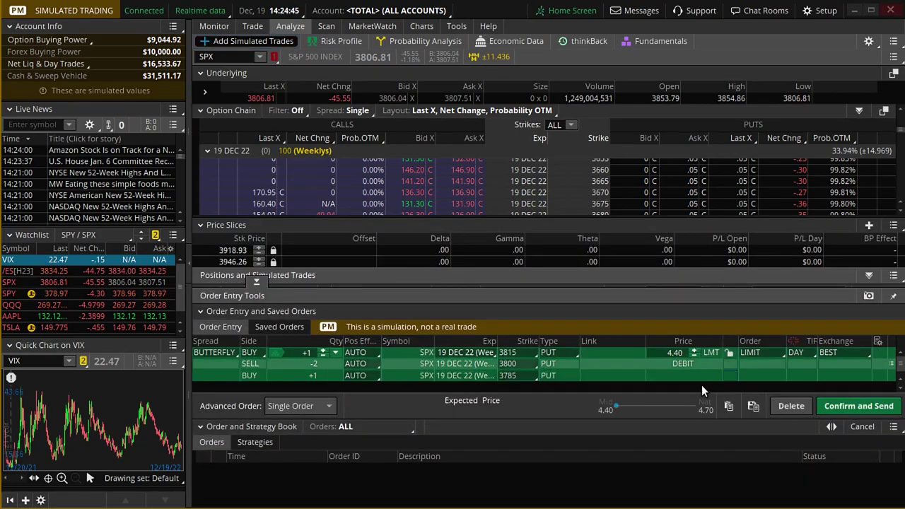
right_click(612, 364)
left_click(661, 489)
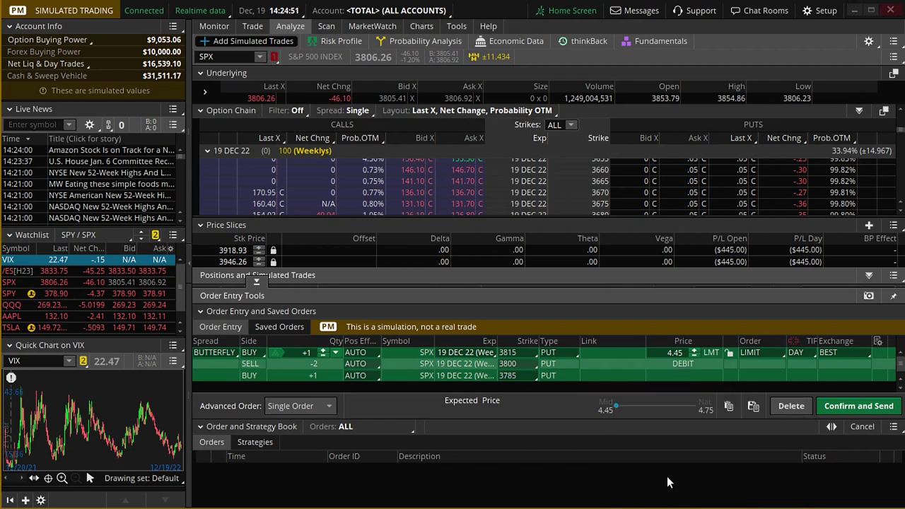
left_click(345, 43)
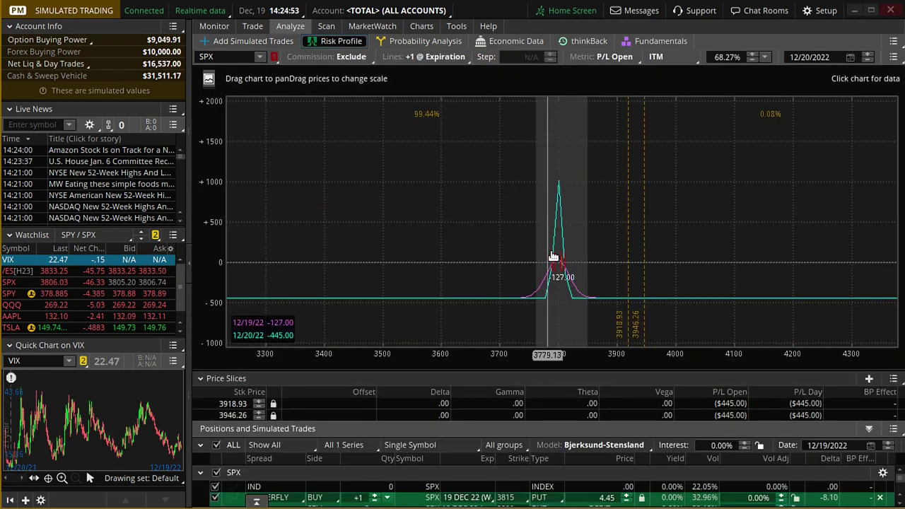
Zoom the butterfly risk profile onto its 3800 peak and add a price slice at 3800.10
left_click_drag(565, 304, 709, 313)
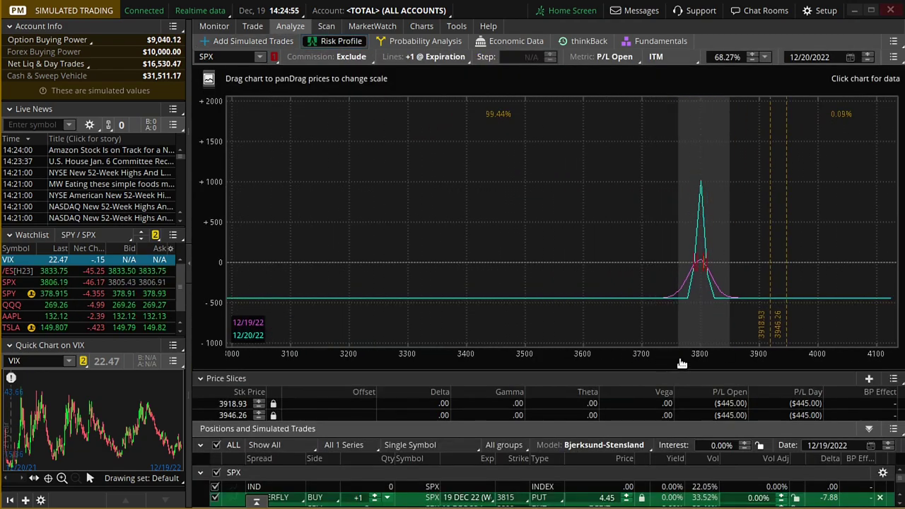
left_click_drag(678, 353, 808, 356)
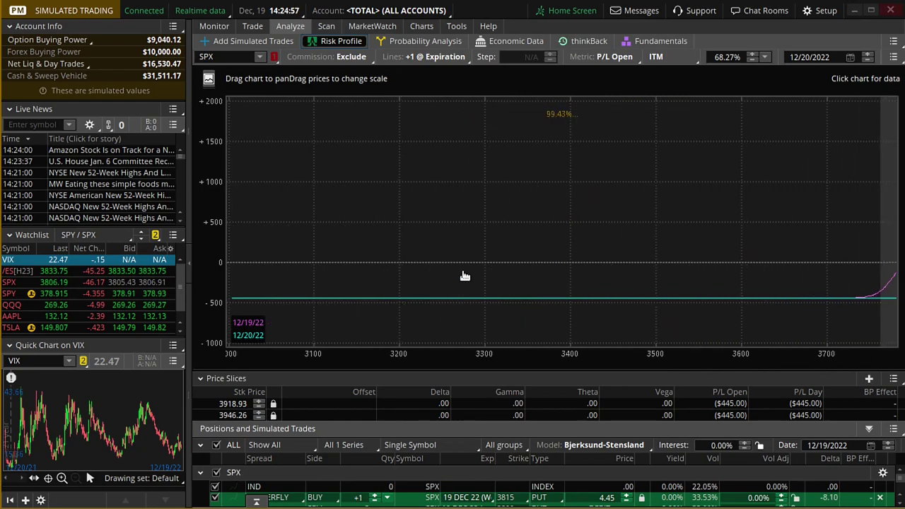
left_click_drag(462, 275, 310, 278)
left_click_drag(473, 357, 450, 306)
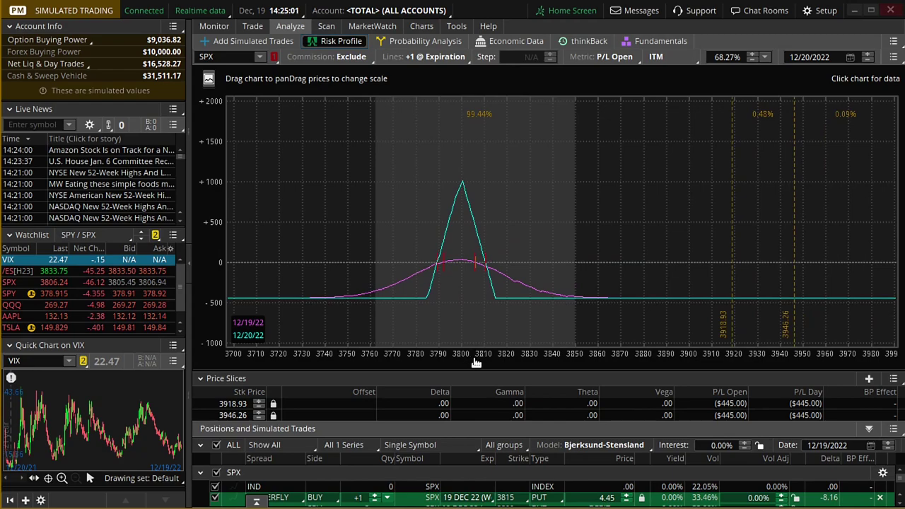
left_click_drag(476, 357, 847, 386)
left_click_drag(839, 333, 582, 325)
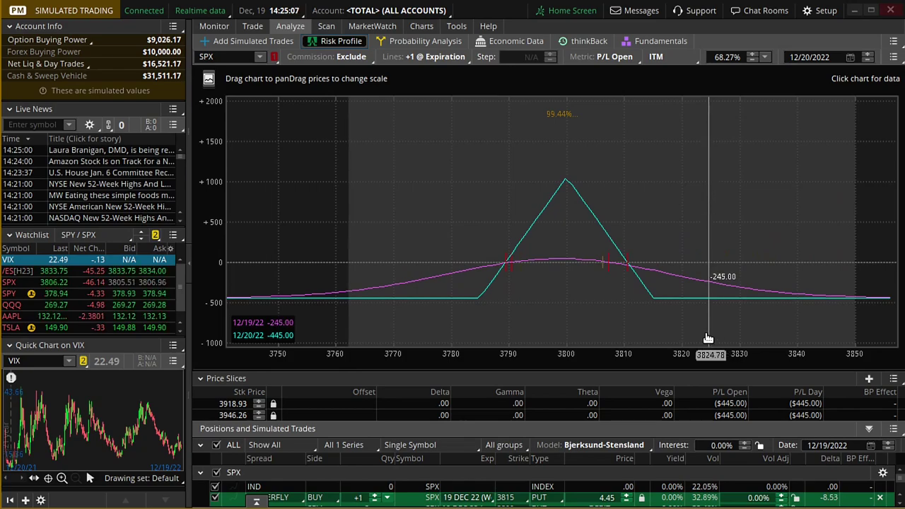
left_click(568, 315)
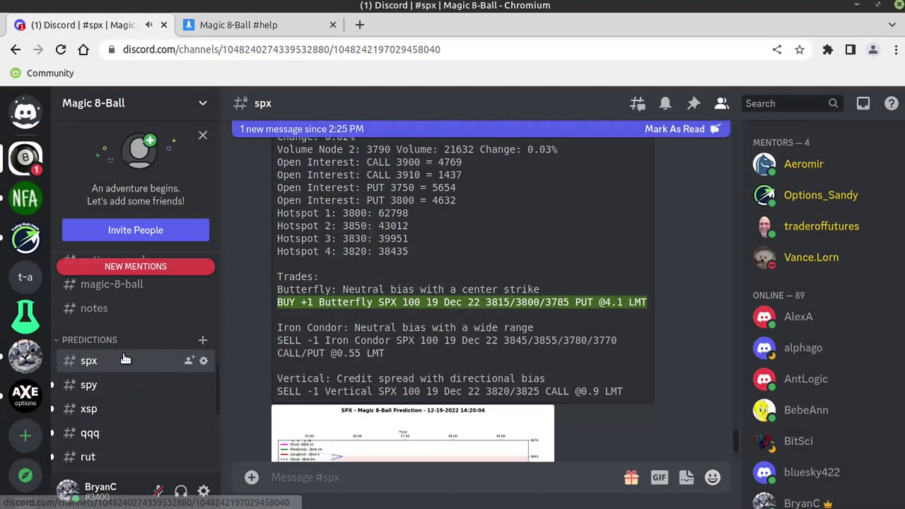
View the 14:25:05 SPX prediction chart full-size, then move on to the #spy channel
scroll(449, 311, "down", 3)
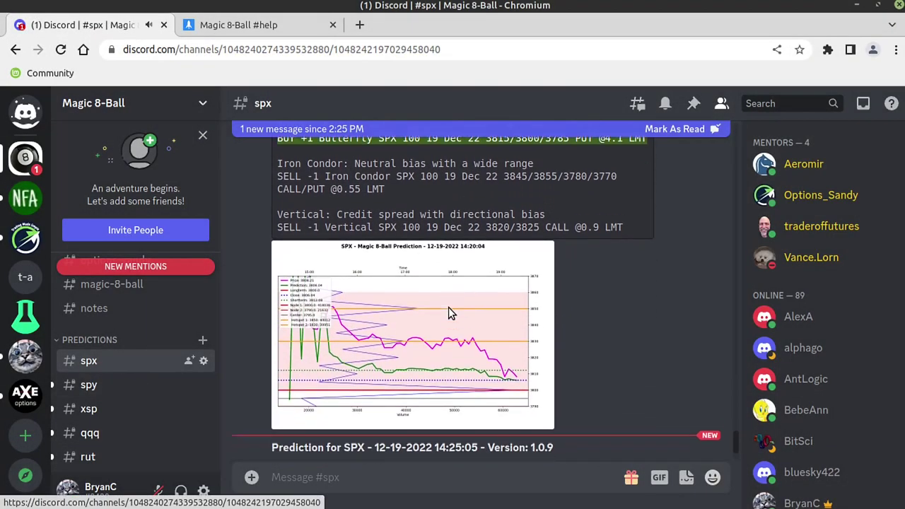
scroll(448, 307, "down", 8)
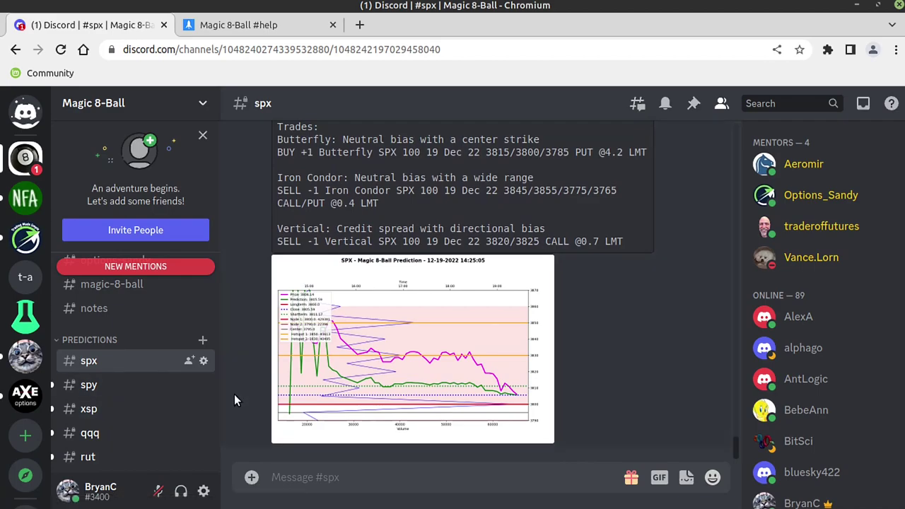
left_click(500, 323)
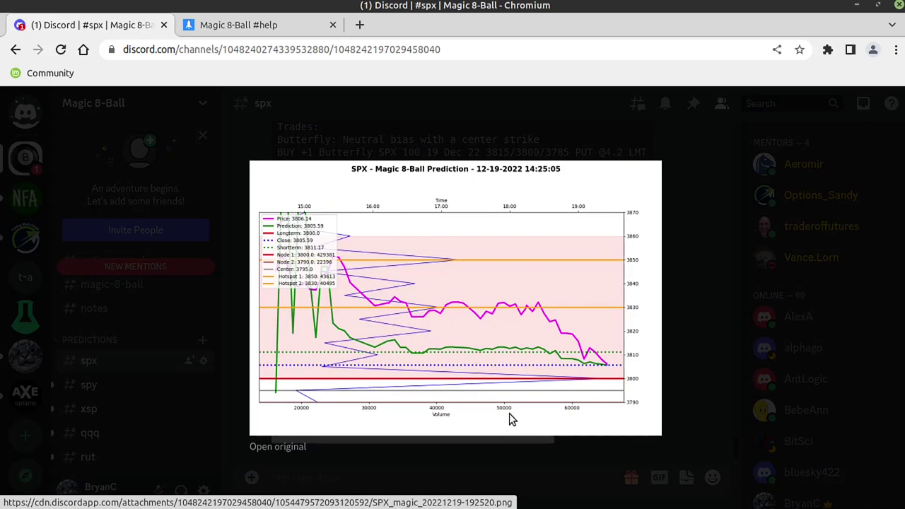
left_click(688, 319)
left_click(113, 385)
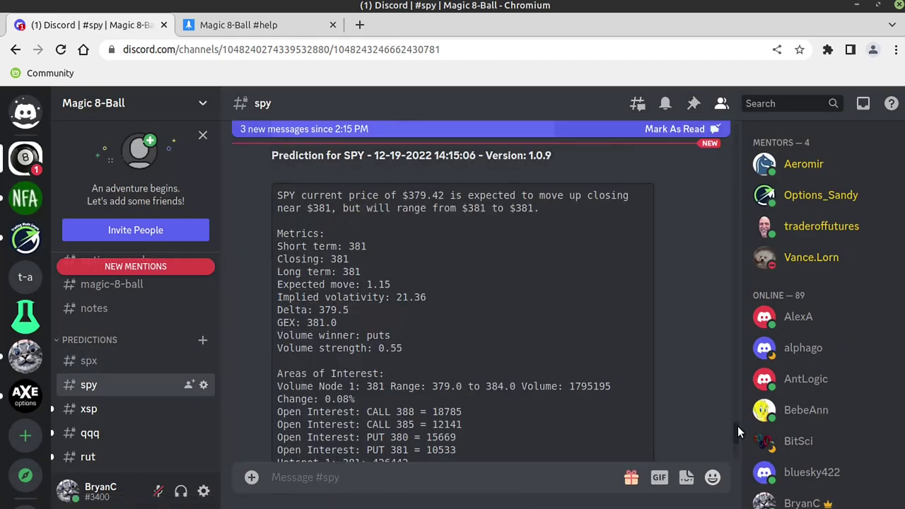
Look through the #xsp and #qqq prediction channels
left_click_drag(738, 426, 739, 459)
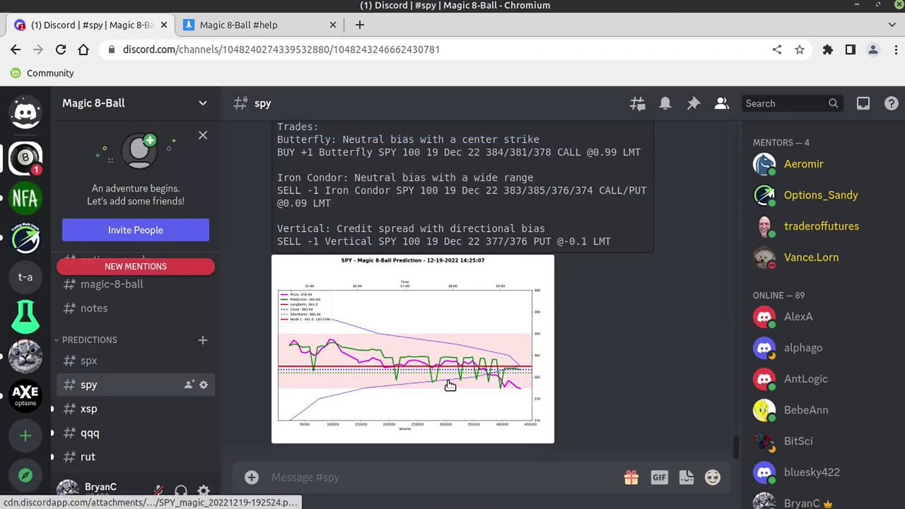
left_click(117, 413)
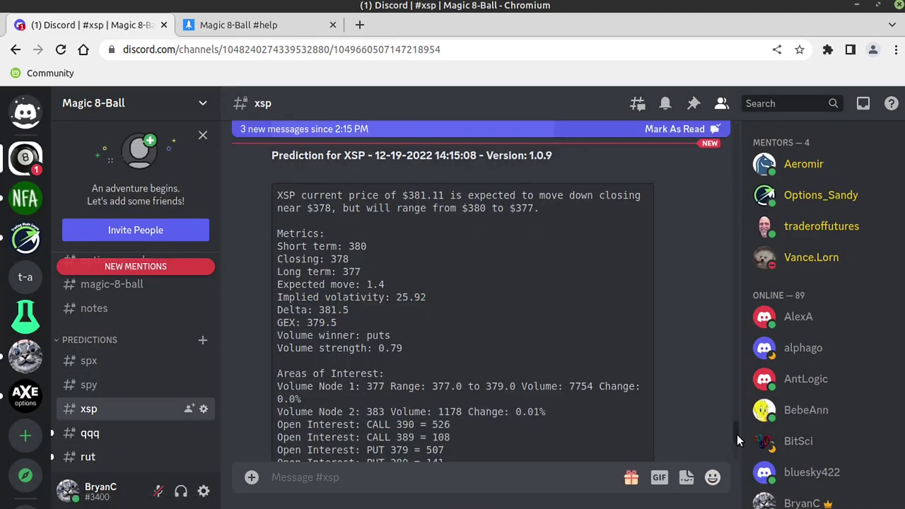
left_click_drag(736, 434, 738, 467)
left_click(91, 434)
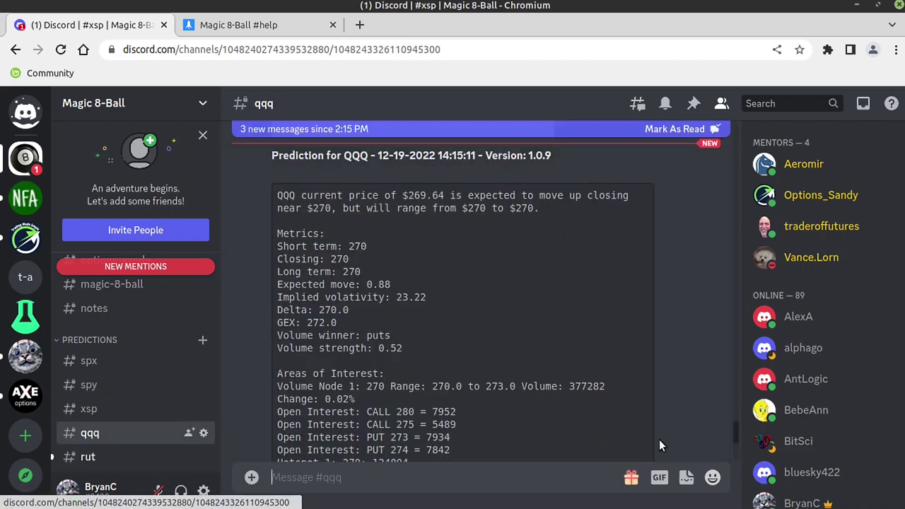
Revisit #xsp, settle on #spx, then switch to the charts folder window
left_click_drag(739, 447, 737, 465)
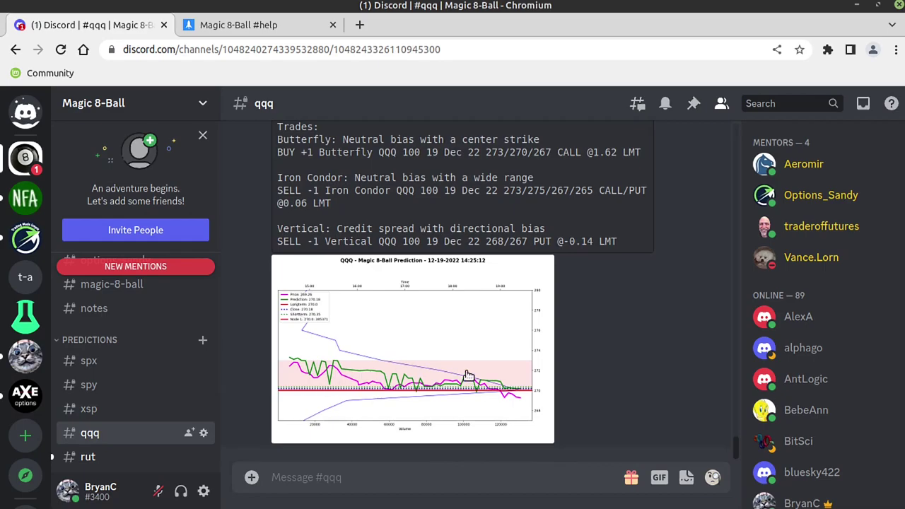
left_click(170, 415)
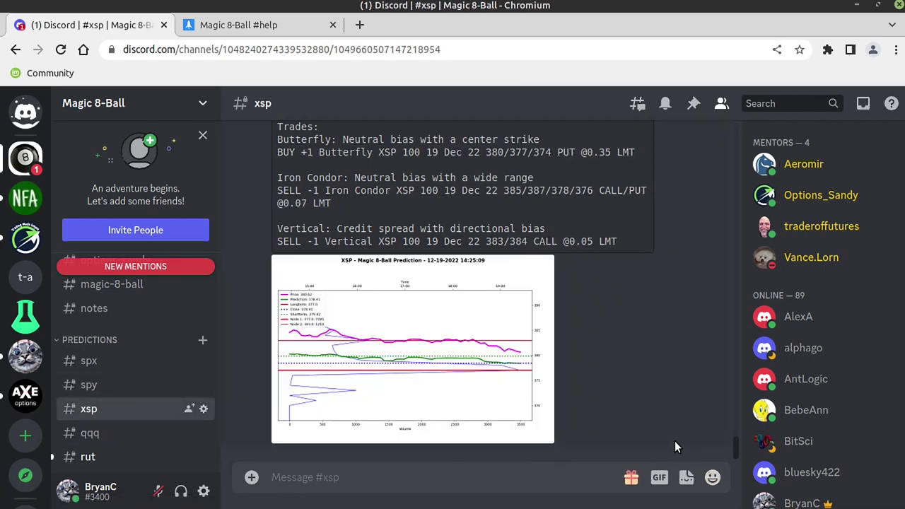
left_click(114, 361)
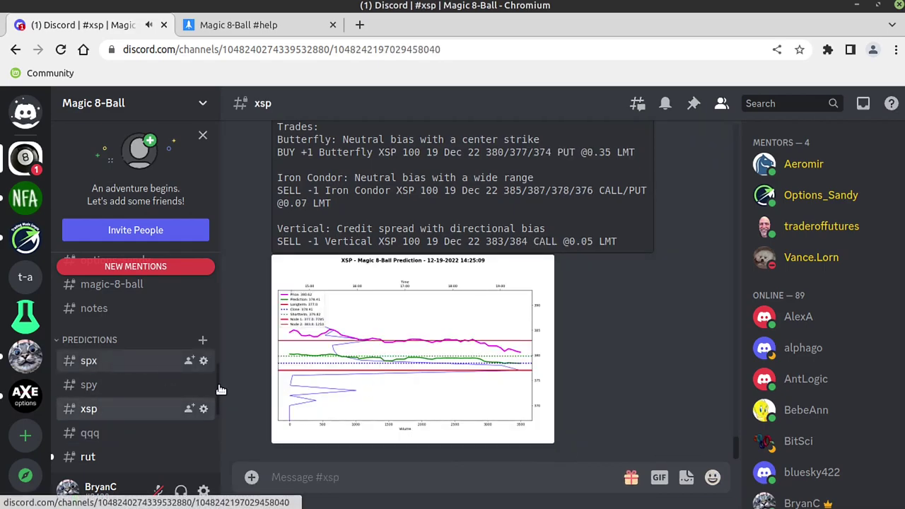
key("alt+Tab")
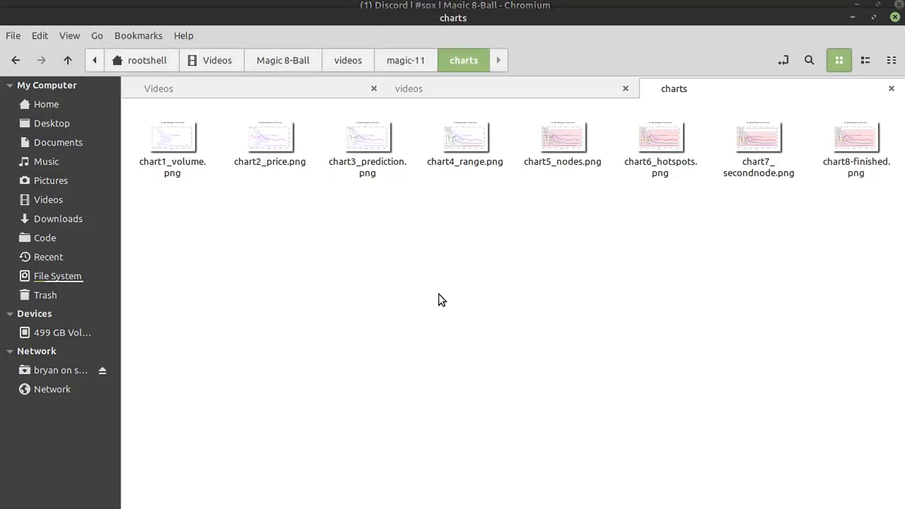
Open chart1_volume.png in the image viewer and move it to the screen's left side
left_click(180, 169)
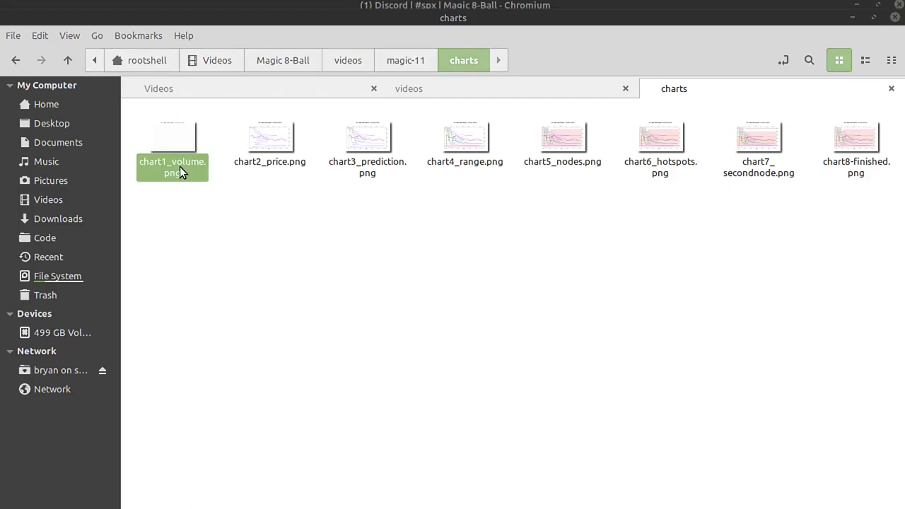
double_click(179, 168)
left_click_drag(816, 49, 565, 0)
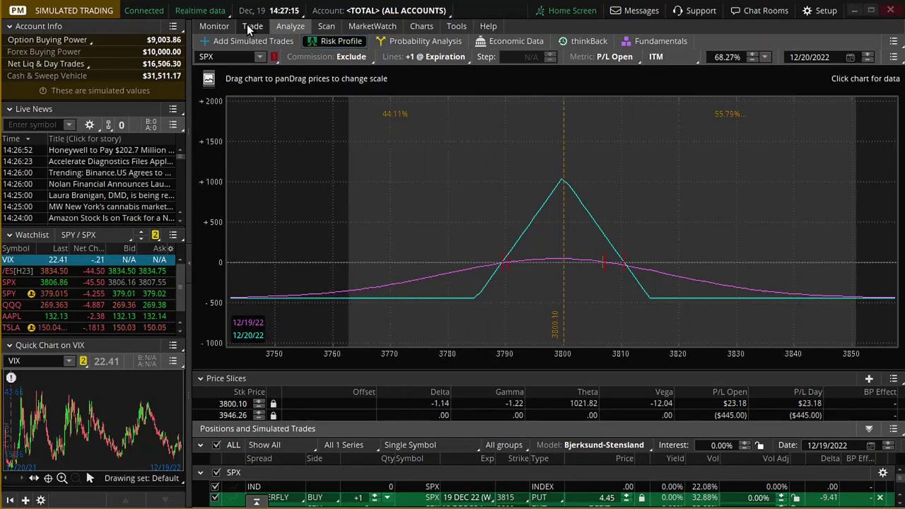
Submit the simulated 19 Dec 22 SPX 3815/3800/3785 put butterfly order from Add Simulated Trades
left_click(245, 40)
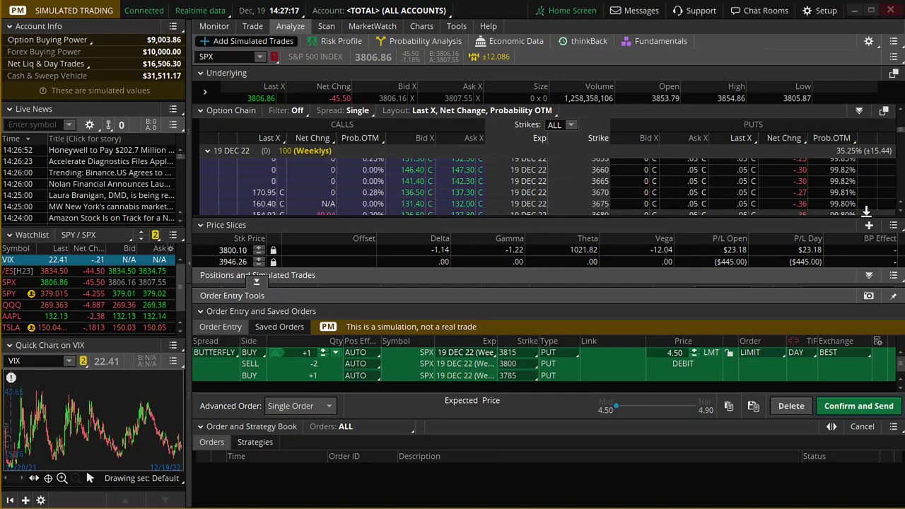
left_click(859, 406)
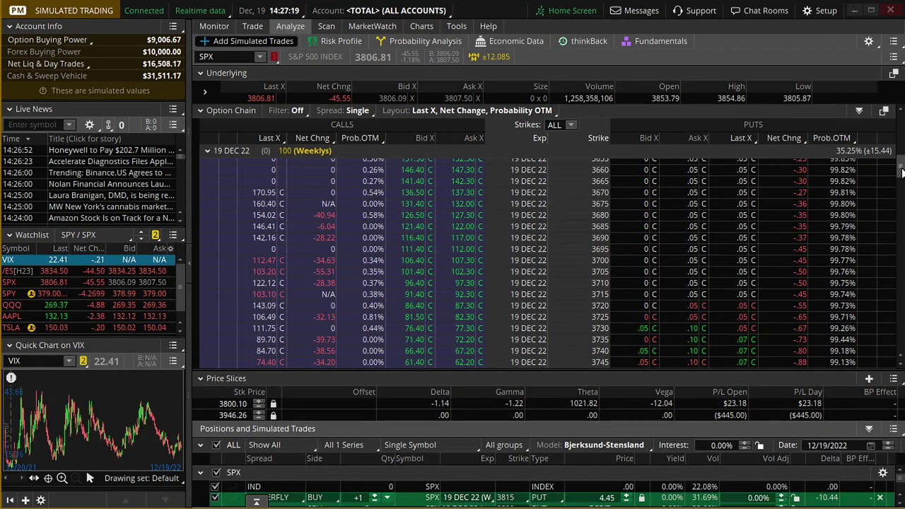
left_click_drag(902, 172, 903, 141)
mouse_move(902, 191)
left_mouse_down()
mouse_move(900, 279)
mouse_move(901, 182)
mouse_move(902, 191)
left_mouse_up()
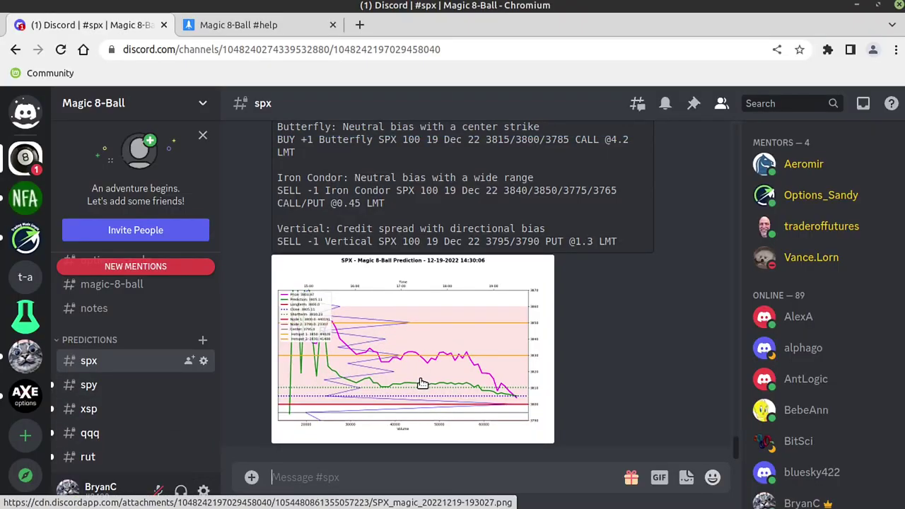
Review the enlarged SPY and XSP prediction charts in their channels
left_click(119, 386)
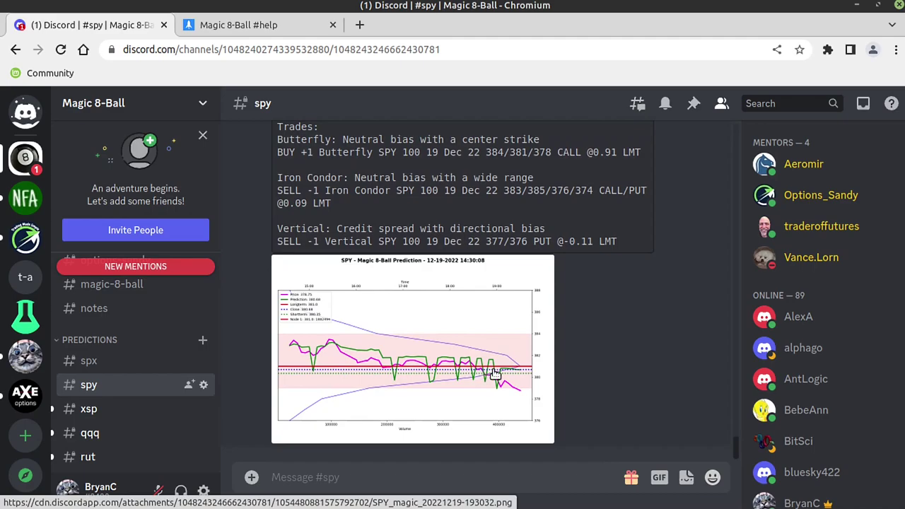
left_click(386, 389)
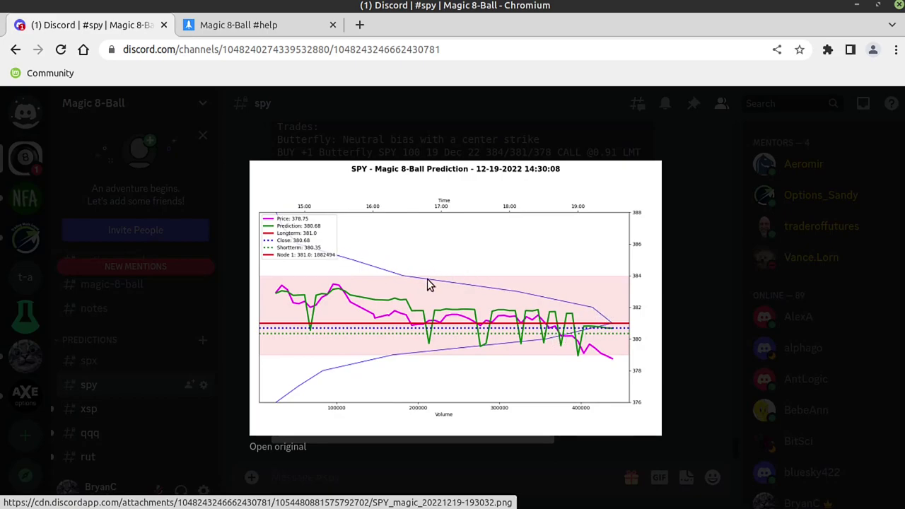
left_click(460, 447)
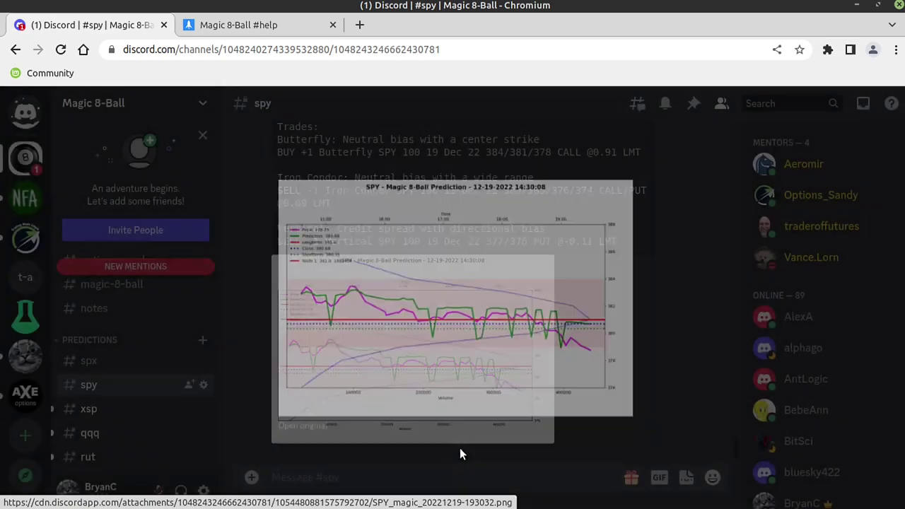
left_click(141, 410)
scroll(502, 360, "down", 5)
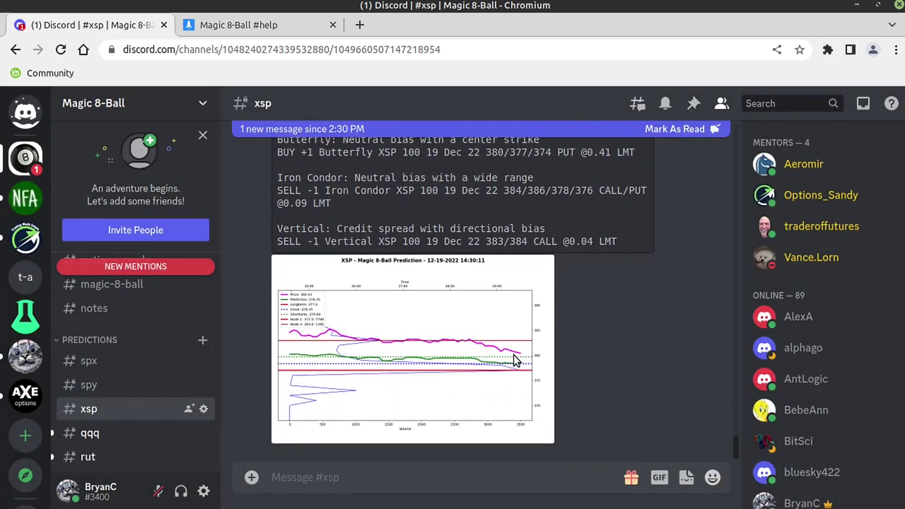
left_click(430, 388)
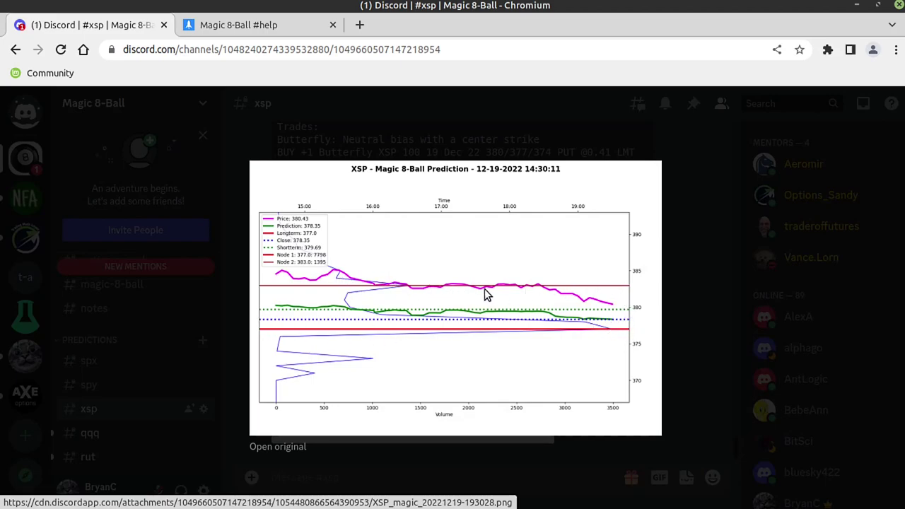
left_click(710, 300)
Review the QQQ prediction chart, then open #rut and scroll to its trade suggestions
left_click(118, 437)
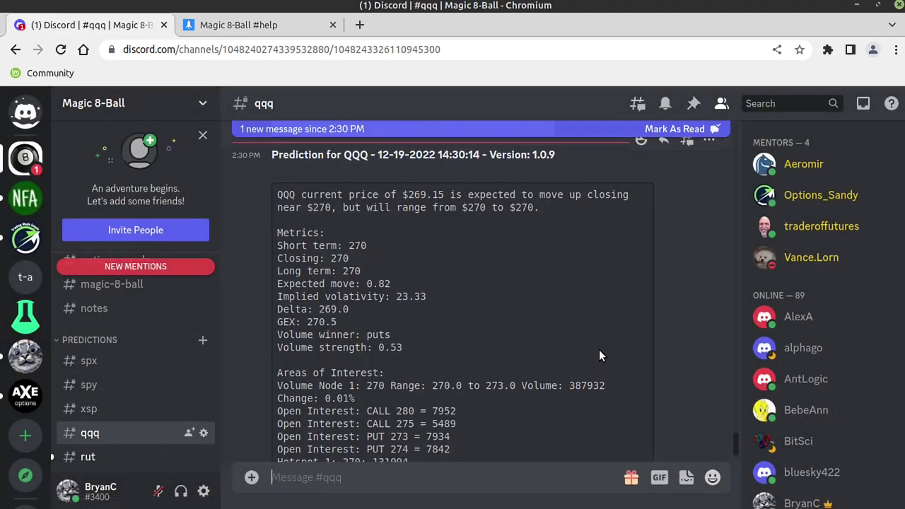
left_click(466, 381)
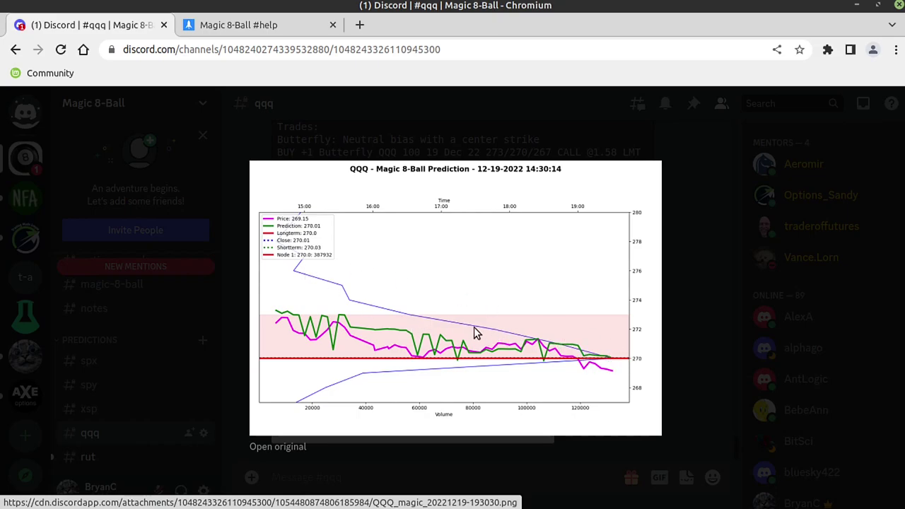
left_click(669, 309)
scroll(163, 394, "down", 1)
scroll(162, 396, "down", 3)
scroll(131, 363, "up", 1)
left_click(124, 347)
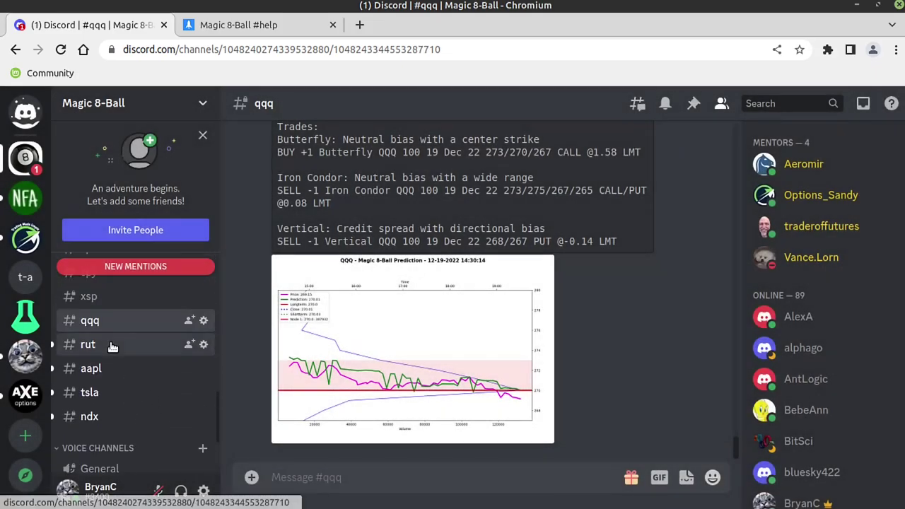
scroll(495, 354, "down", 4)
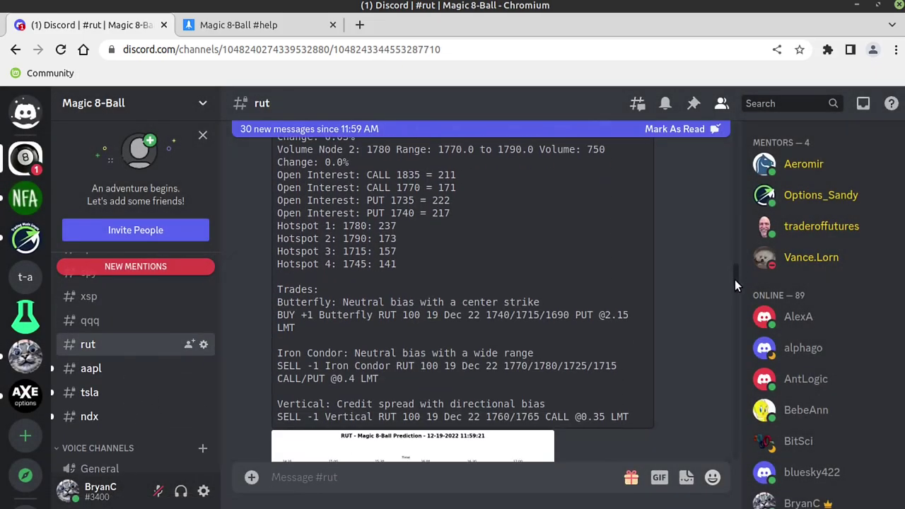
Enlarge and review the latest RUT prediction chart
left_click_drag(735, 280, 728, 453)
left_click(394, 375)
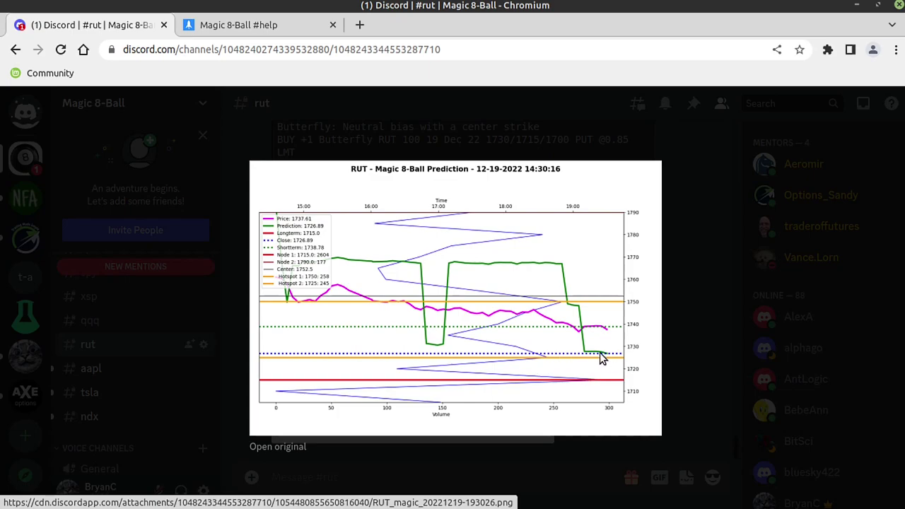
left_click(682, 309)
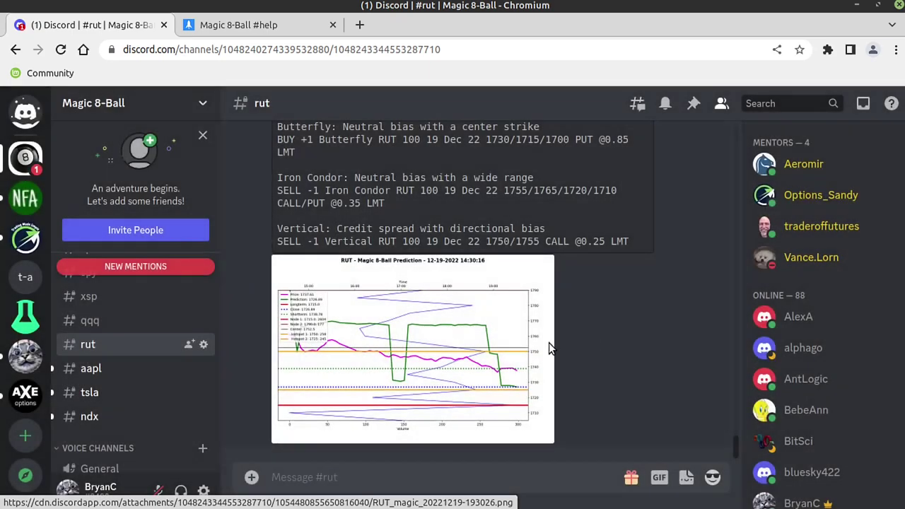
In #aapl, select the latest target and 52751.0 volume line
left_click(169, 373)
scroll(547, 366, "down", 8)
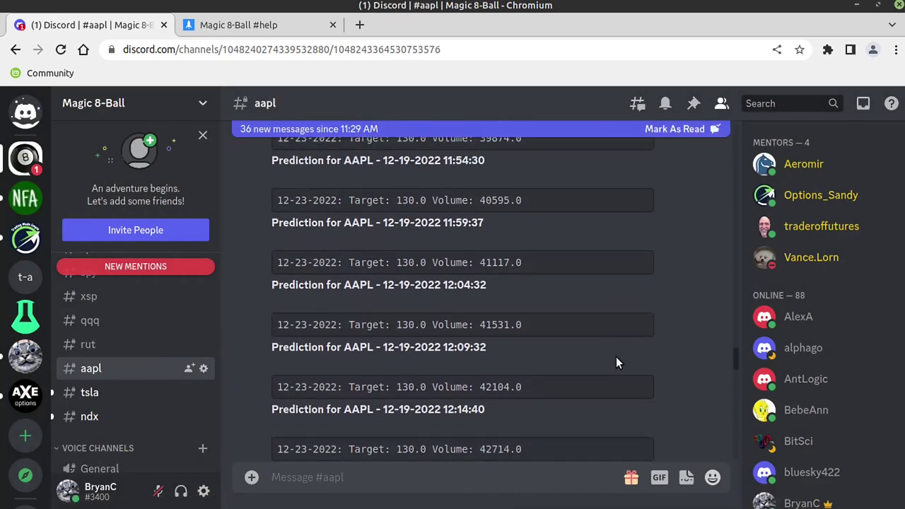
scroll(732, 361, "down", 20)
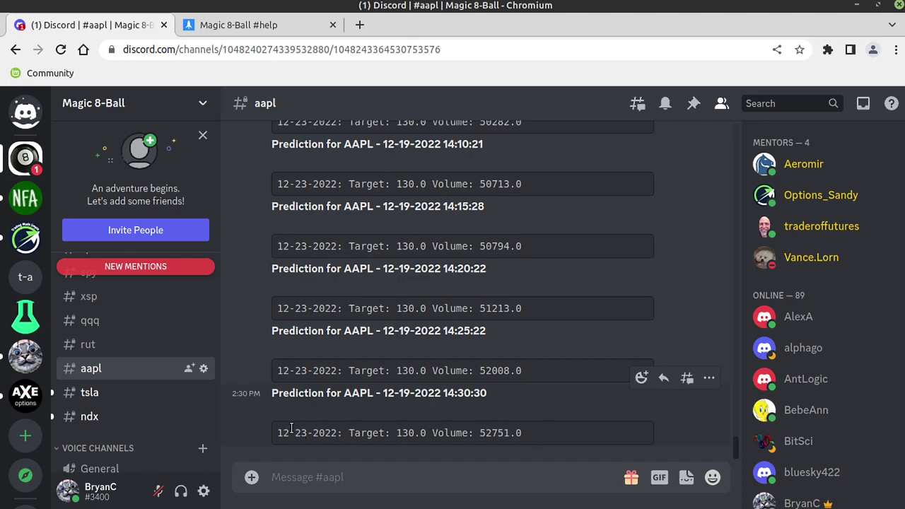
left_click_drag(280, 434, 538, 448)
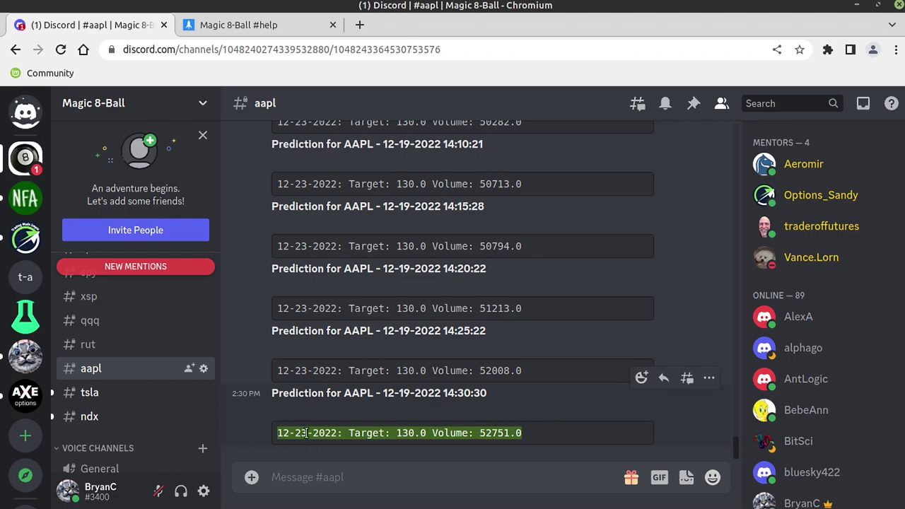
left_click(398, 434)
double_click(522, 433)
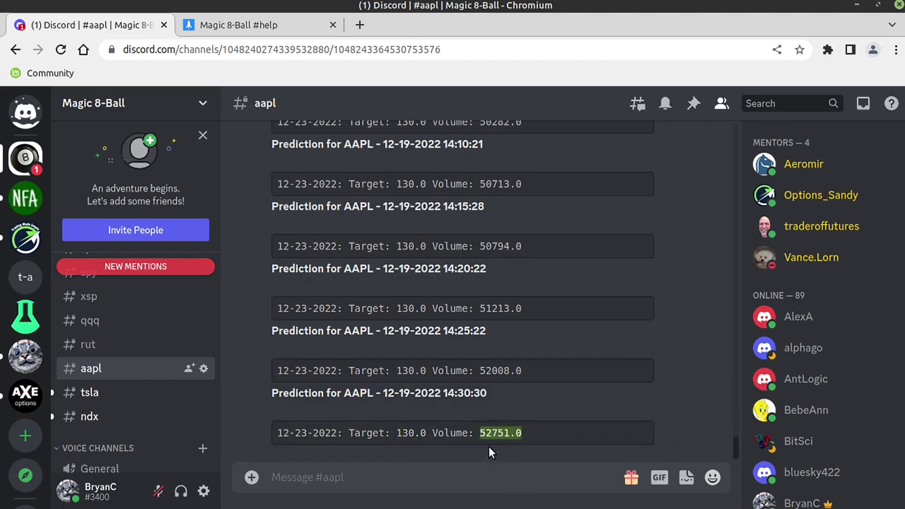
left_click_drag(536, 429, 379, 433)
Glance through #tsla, then open the #ndx channel
left_click(89, 393)
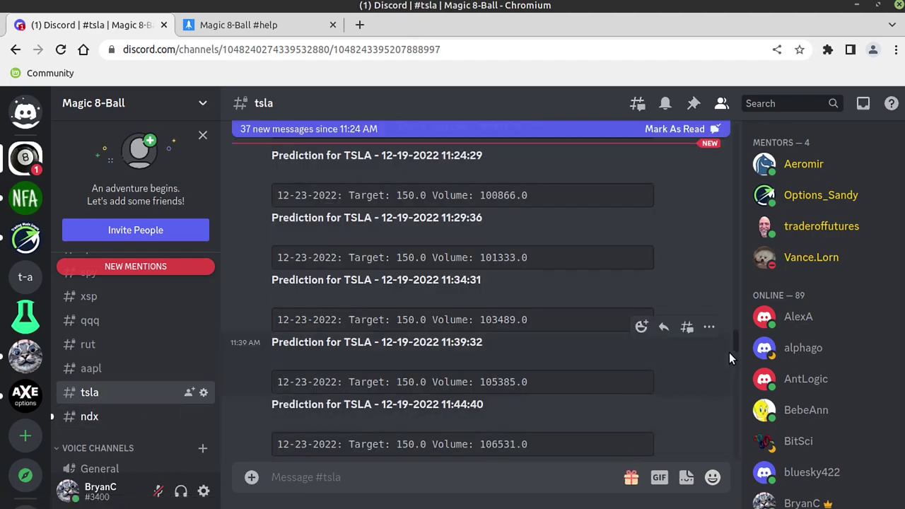
left_click_drag(729, 352, 738, 467)
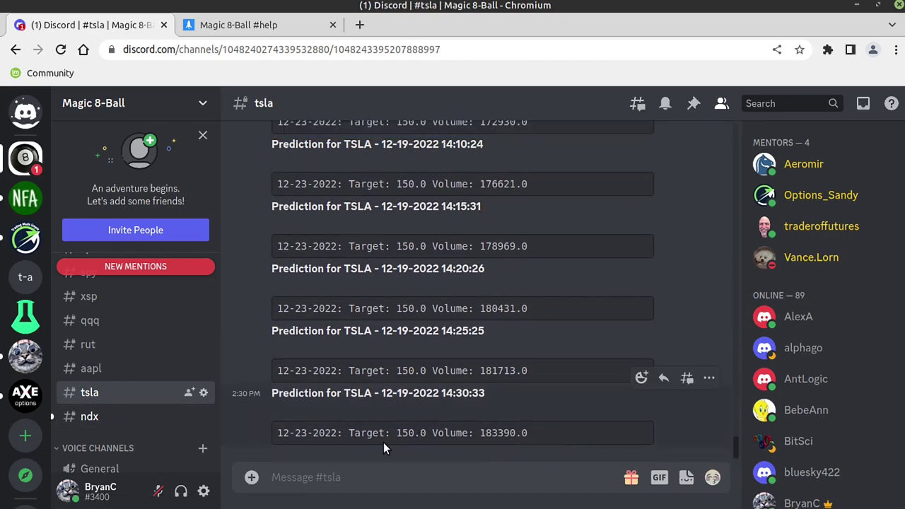
left_click(89, 417)
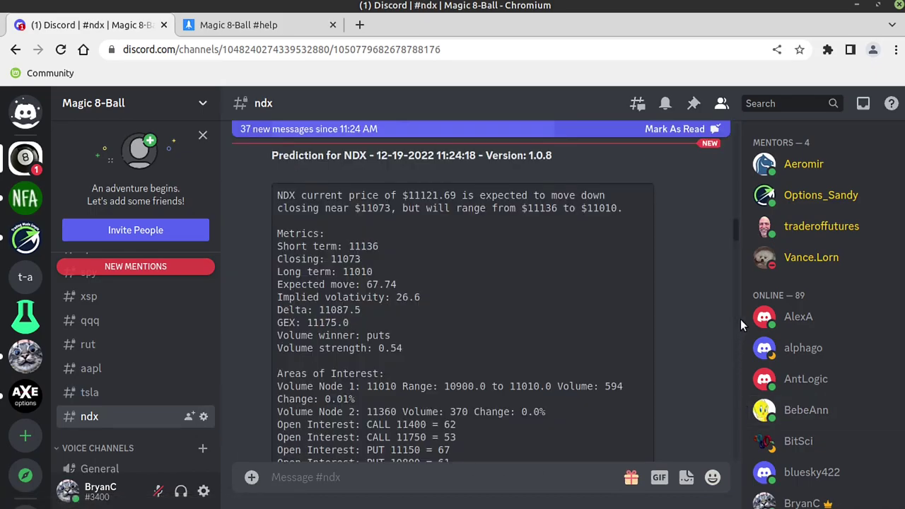
Enlarge and review the latest NDX prediction chart
left_click_drag(737, 235, 747, 463)
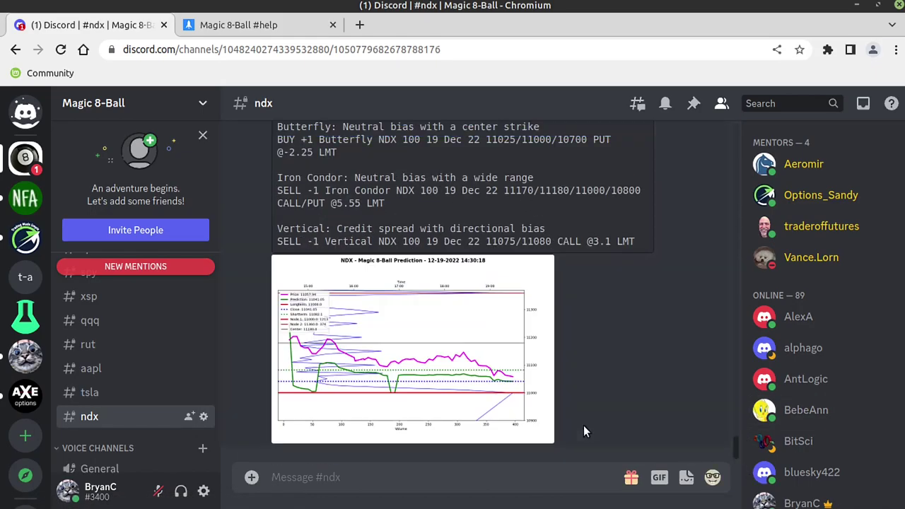
left_click(399, 375)
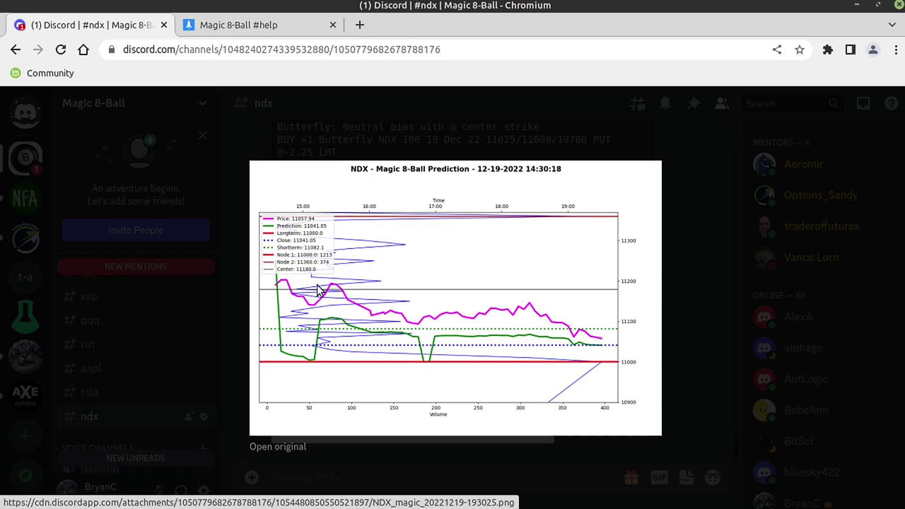
left_click(687, 318)
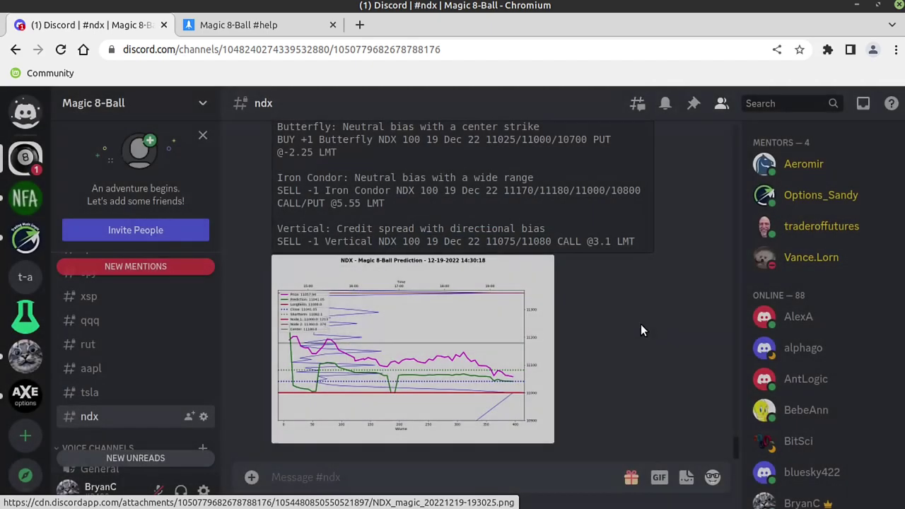
Scroll through the 14:30:06 SPX prediction's metrics and trades, then enlarge its chart
scroll(452, 375, "up", 5)
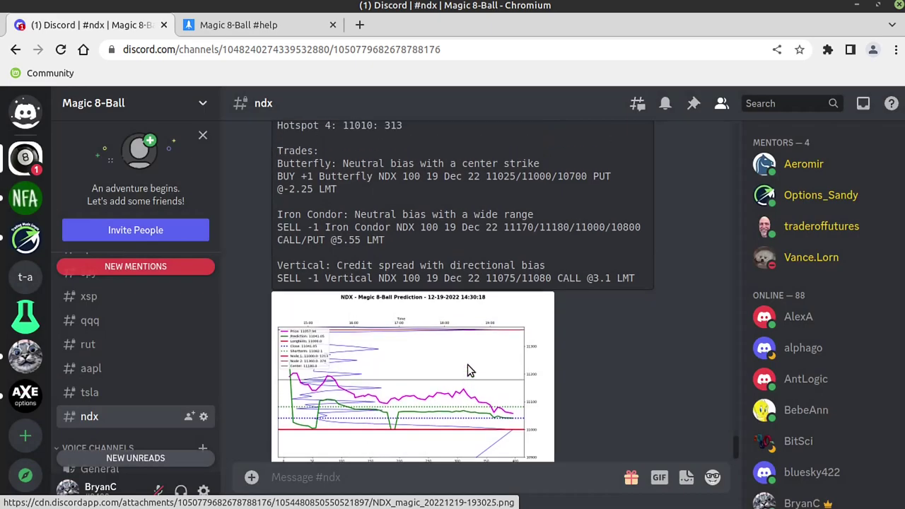
scroll(154, 332, "up", 3)
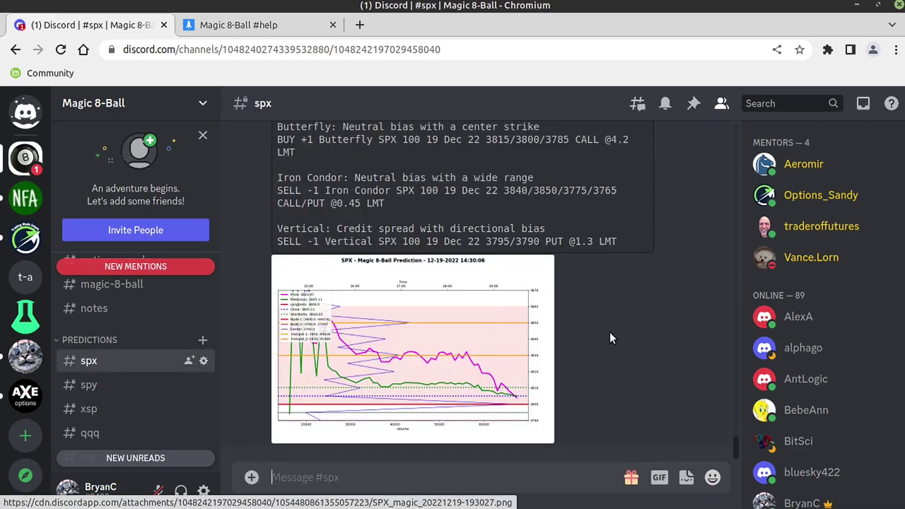
scroll(635, 347, "up", 6)
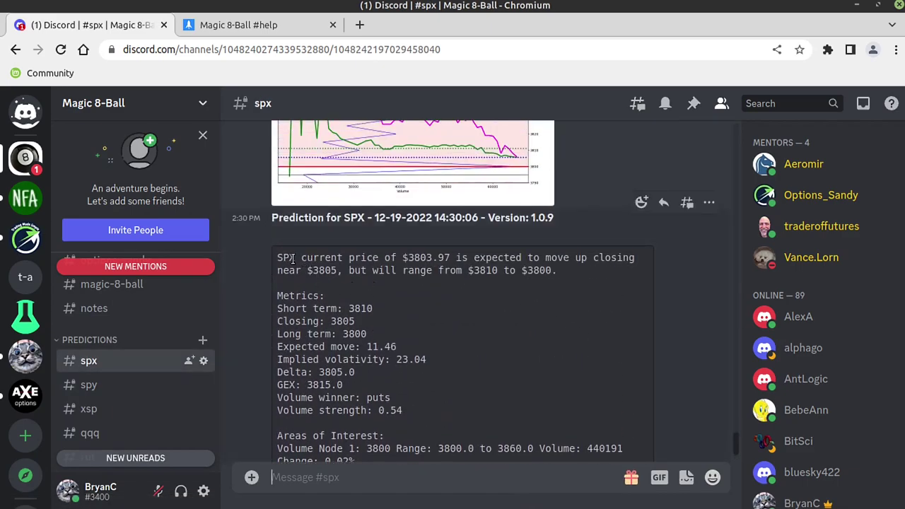
scroll(423, 356, "down", 7)
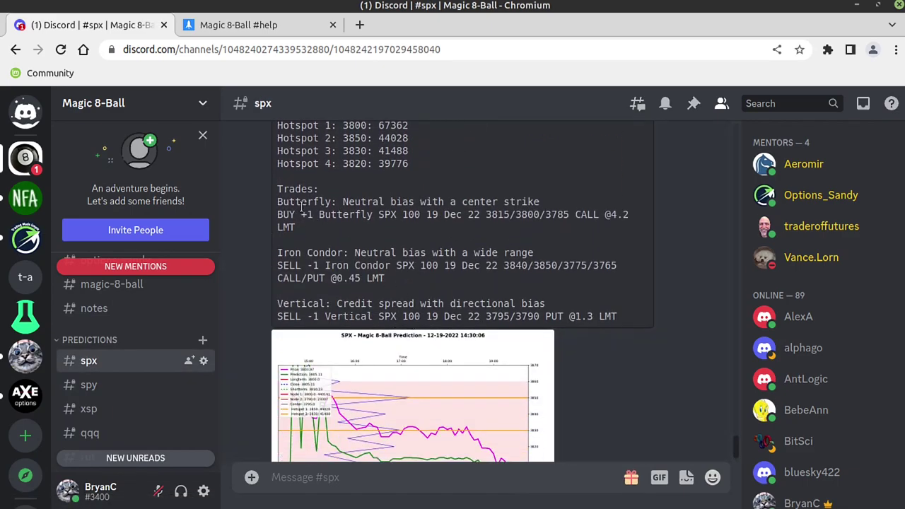
scroll(452, 233, "down", 1)
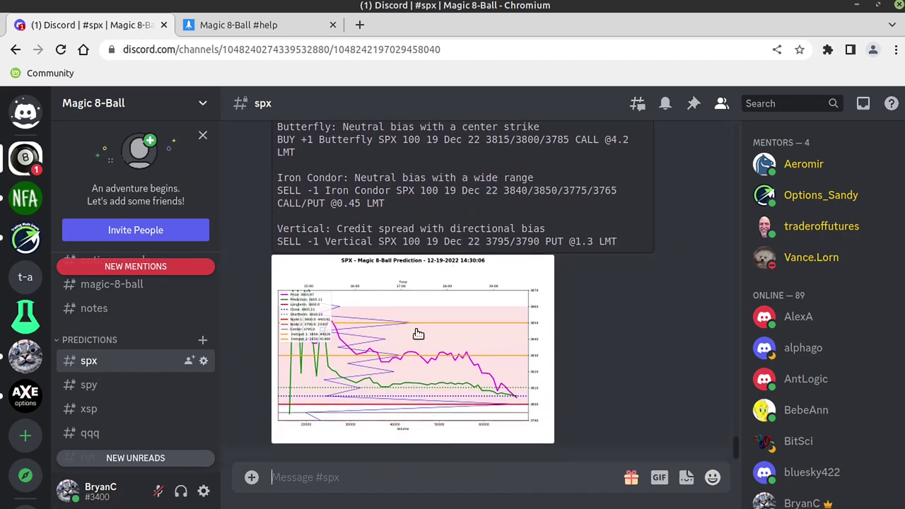
left_click(417, 333)
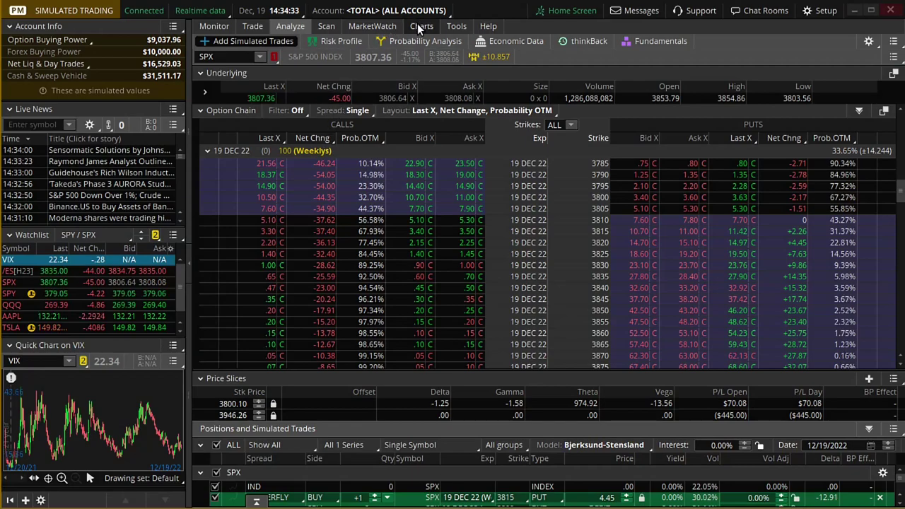
Show the SPX 1m chart zoomed in and scrolled to the latest bars near 3807.58
left_click(421, 26)
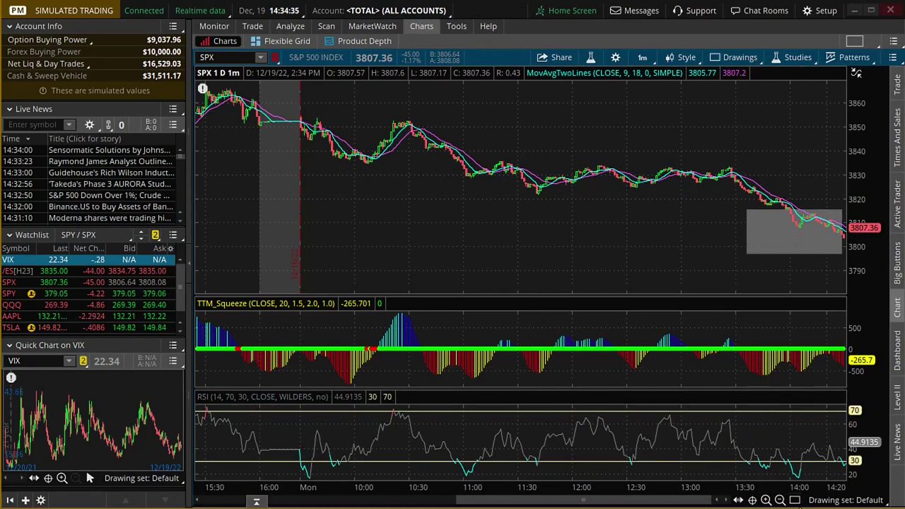
left_click(767, 500)
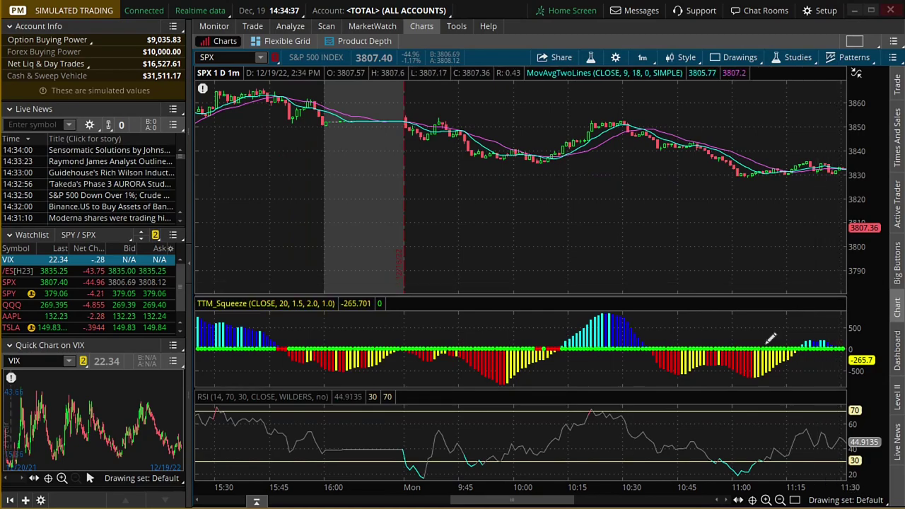
left_click_drag(512, 500, 650, 500)
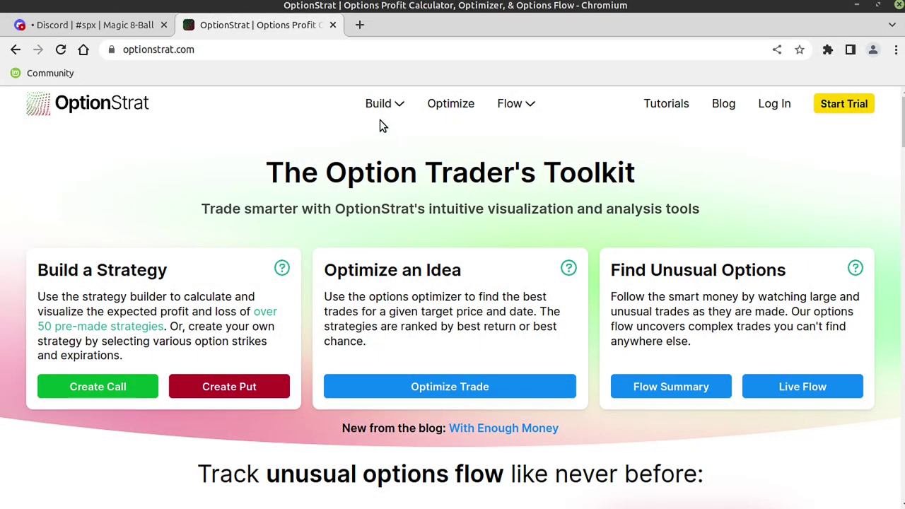
Build an OptionStrat Long Put Butterfly and view its $390 max loss, $4,610 max profit graph
left_click(383, 105)
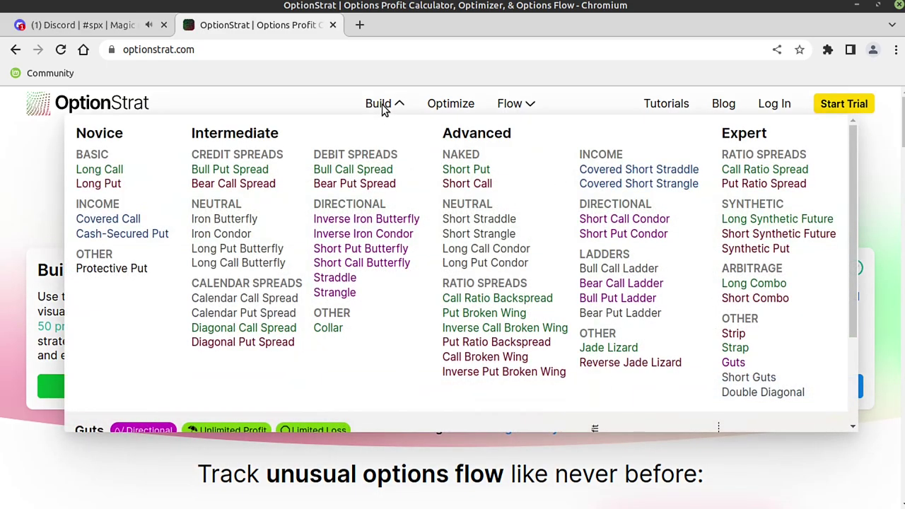
left_click(234, 249)
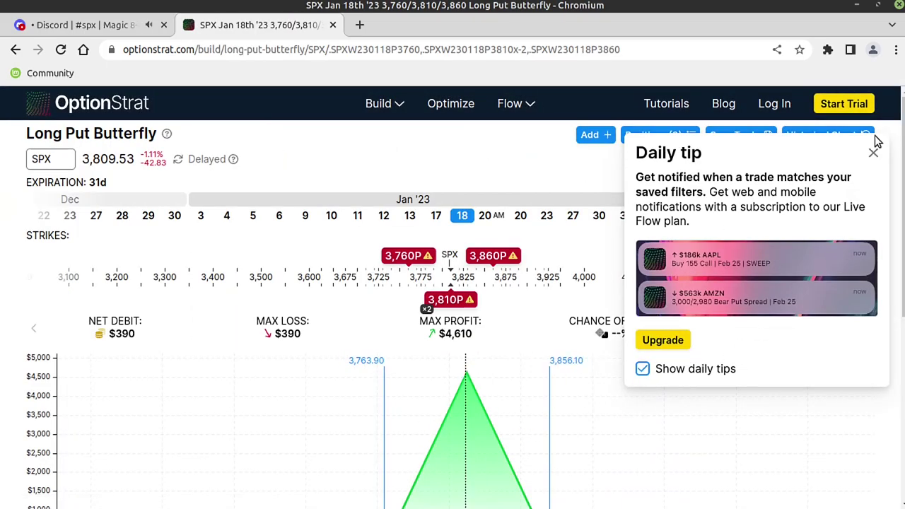
left_click(874, 152)
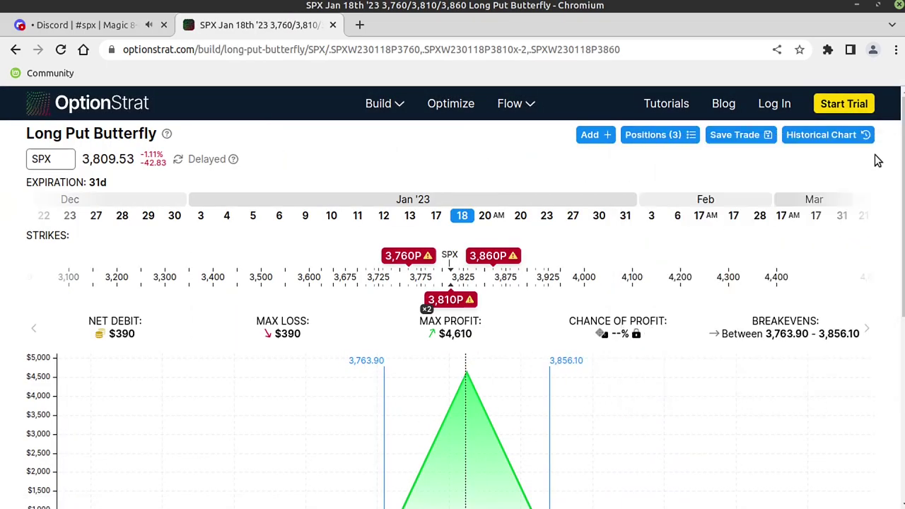
scroll(654, 341, "down", 5)
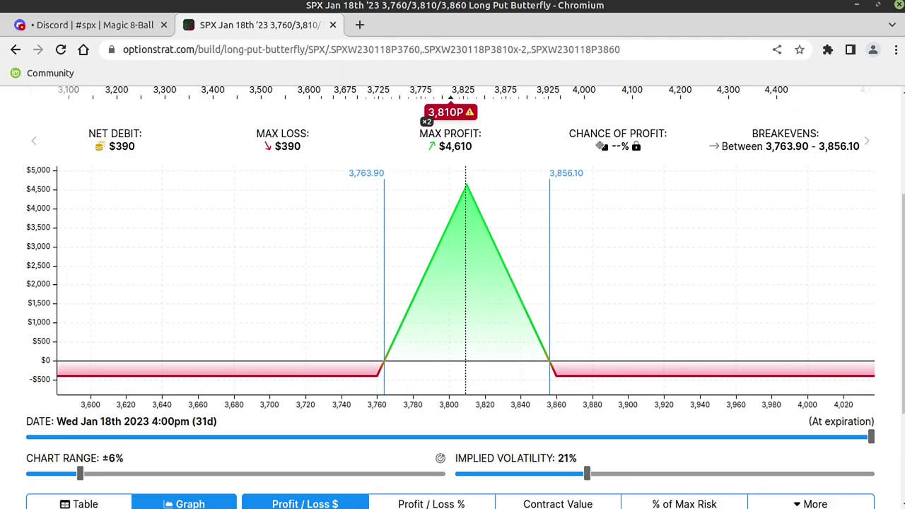
key("alt+Tab")
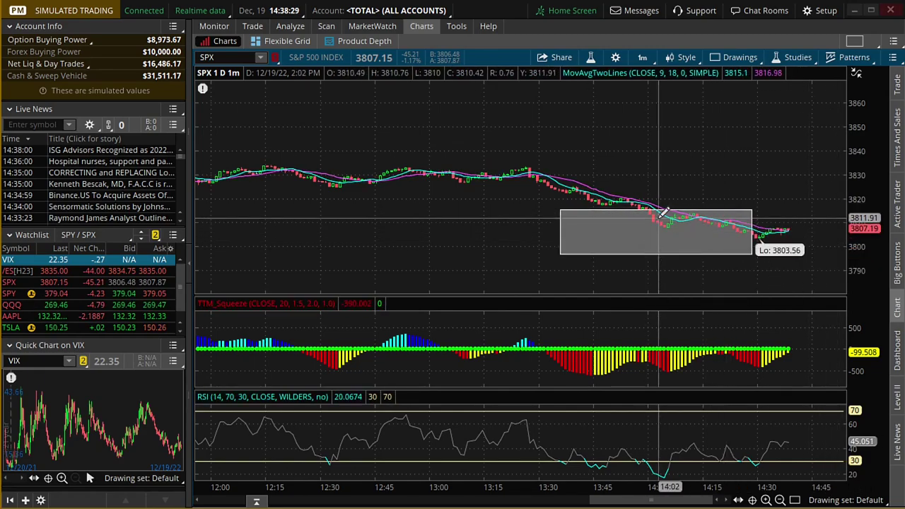
Draw a new rectangle zone over the SPX bars from about 14:00 onward, roughly 3798–3817
left_click(722, 63)
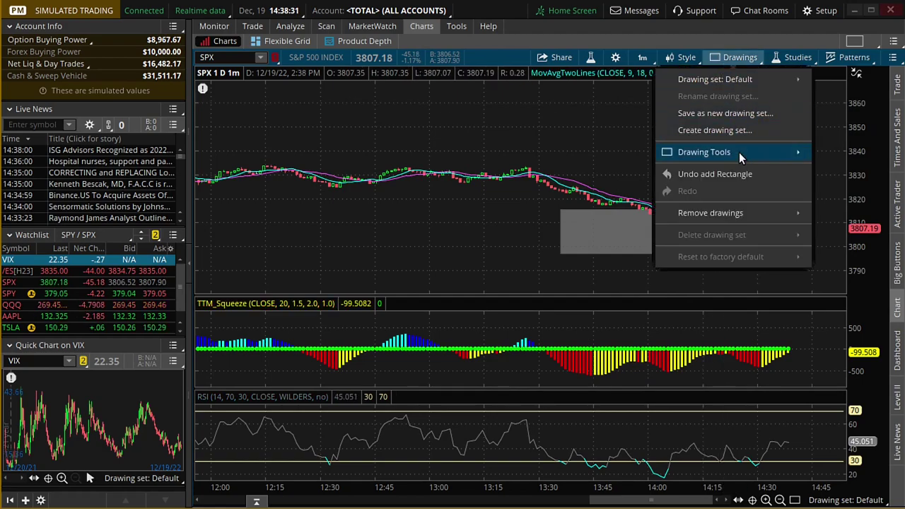
mouse_move(739, 152)
left_click(822, 157)
left_click_drag(651, 228, 726, 227)
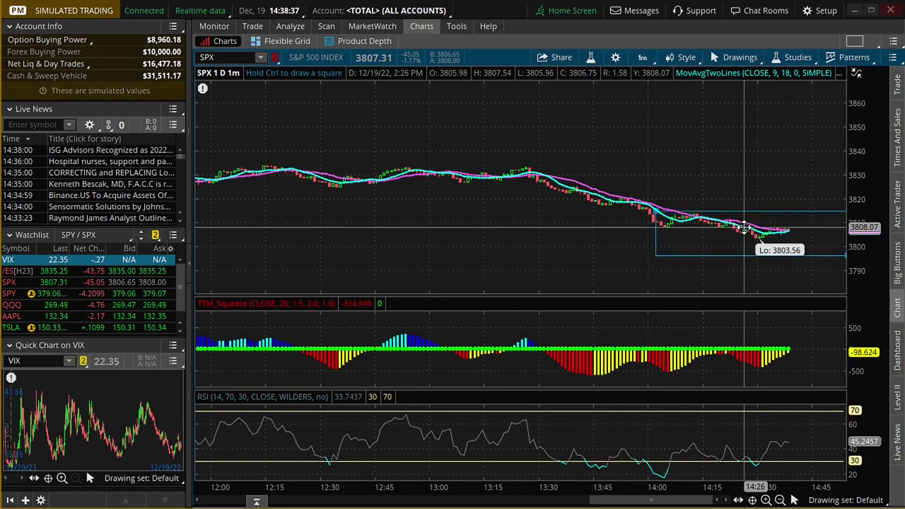
left_click(605, 253)
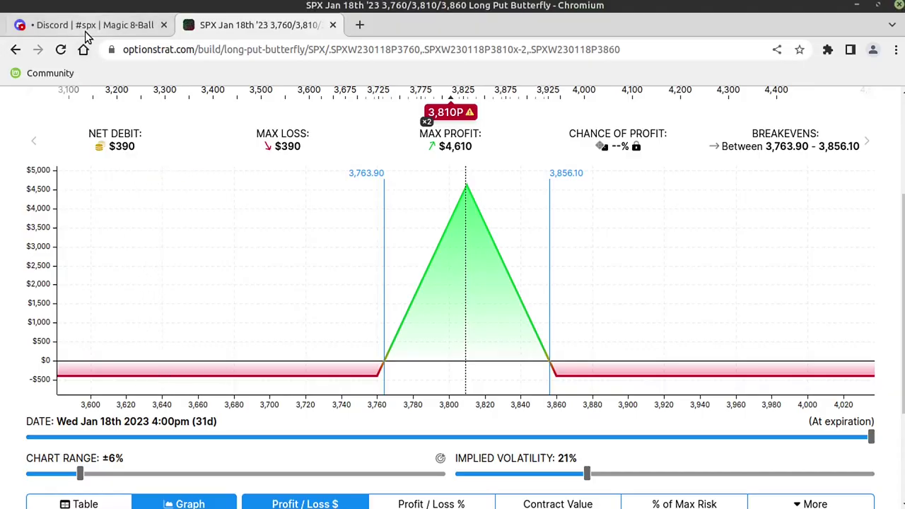
Copy Discord's BUY +1 Butterfly 3815/3800/3785 PUT 4.25 LMT line and return to thinkorswim
left_click(86, 31)
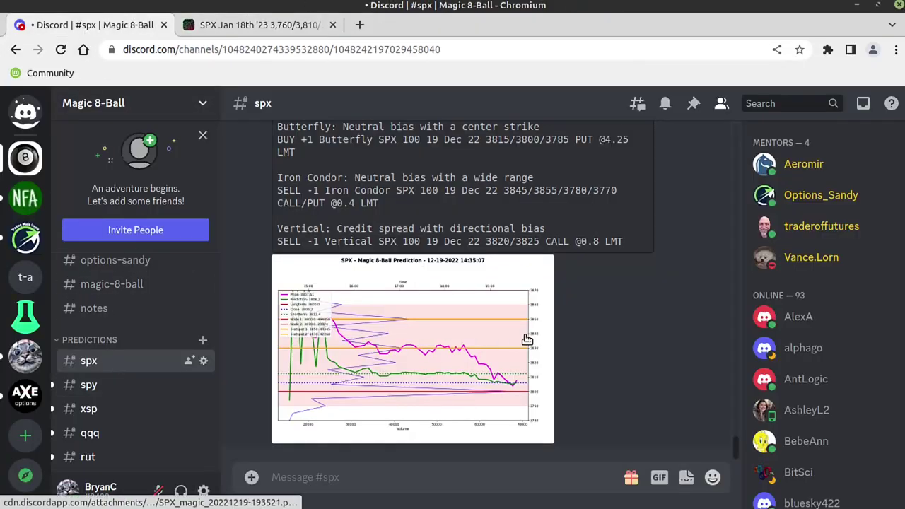
scroll(480, 285, "up", 2)
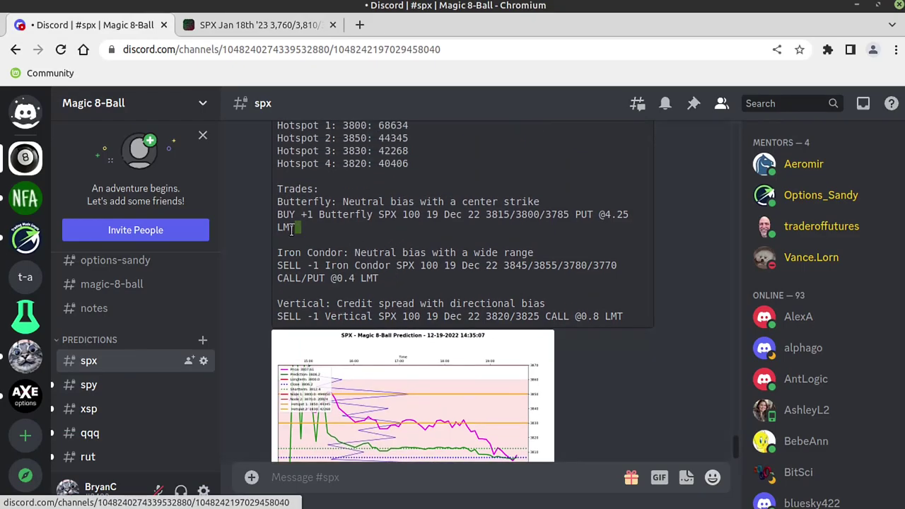
left_click_drag(292, 230, 277, 214)
right_click(280, 219)
left_click(338, 227)
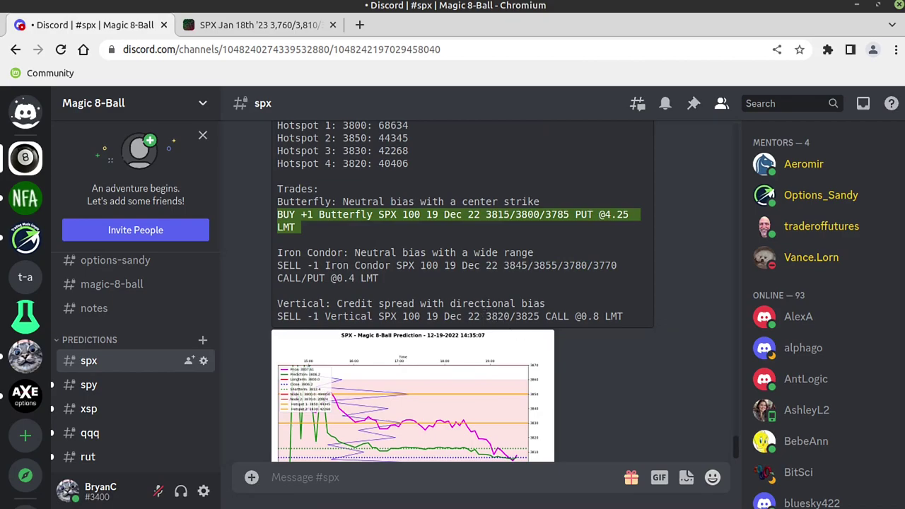
key("alt+Tab")
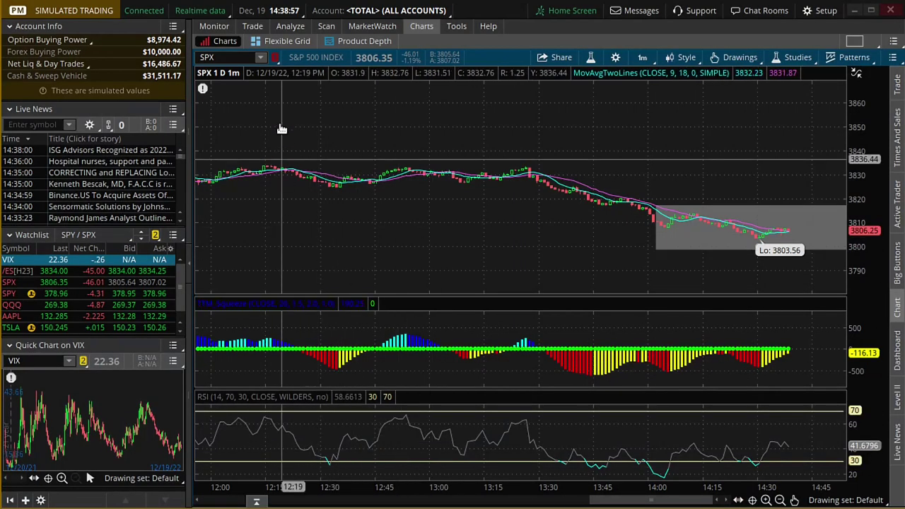
Remove the old simulated butterfly trade from the SPX option chain view
left_click(291, 26)
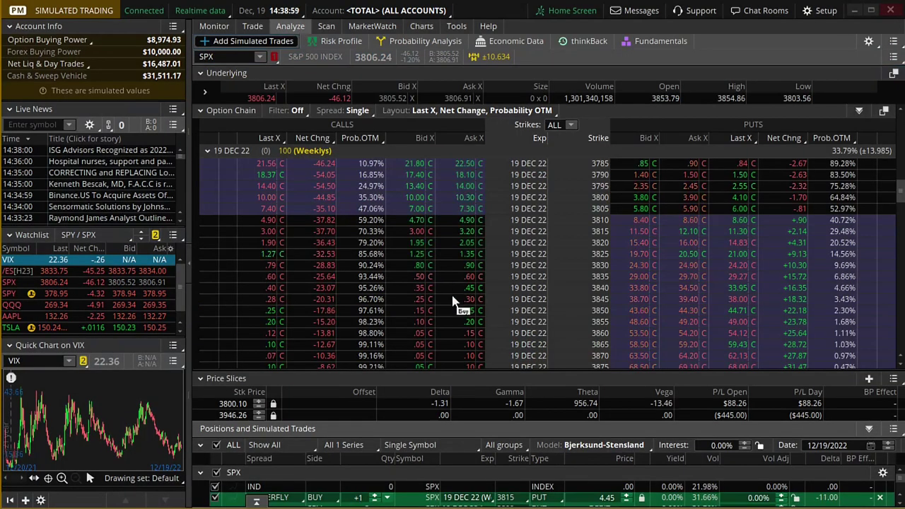
left_click(880, 498)
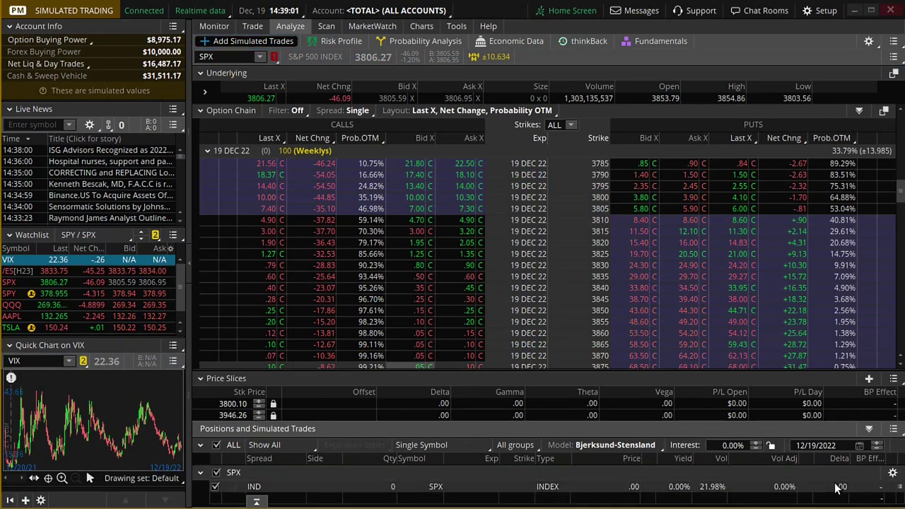
left_click(256, 501)
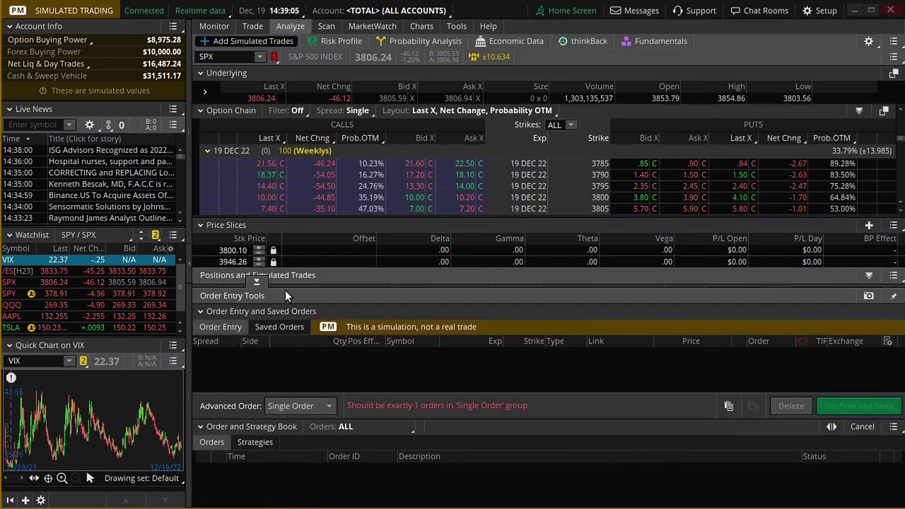
left_click(259, 282)
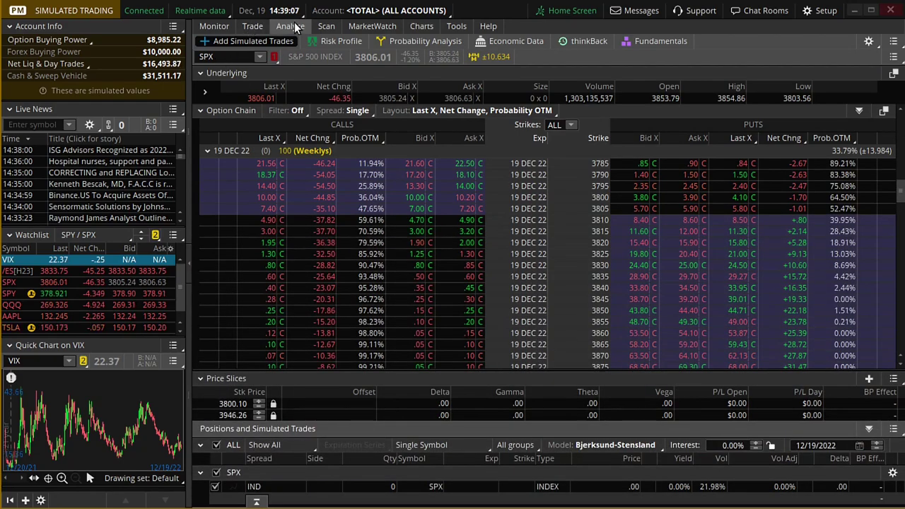
left_click(257, 24)
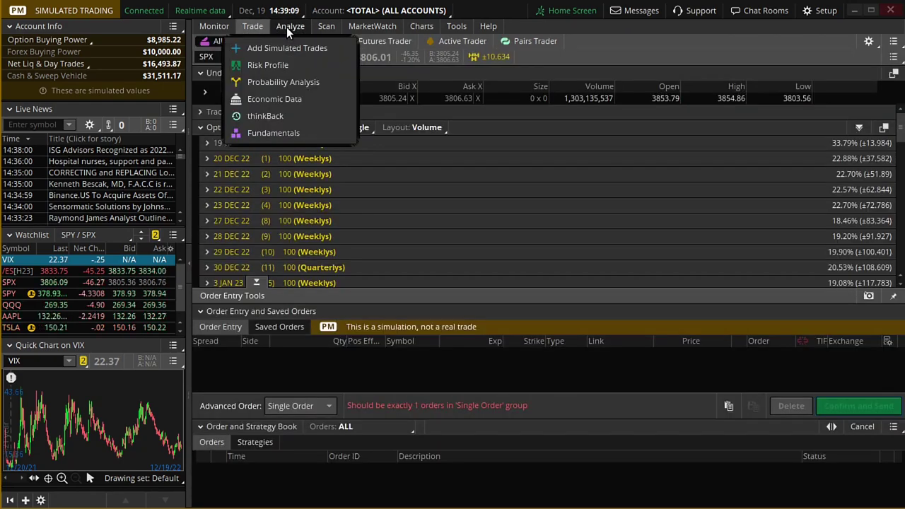
left_click(287, 27)
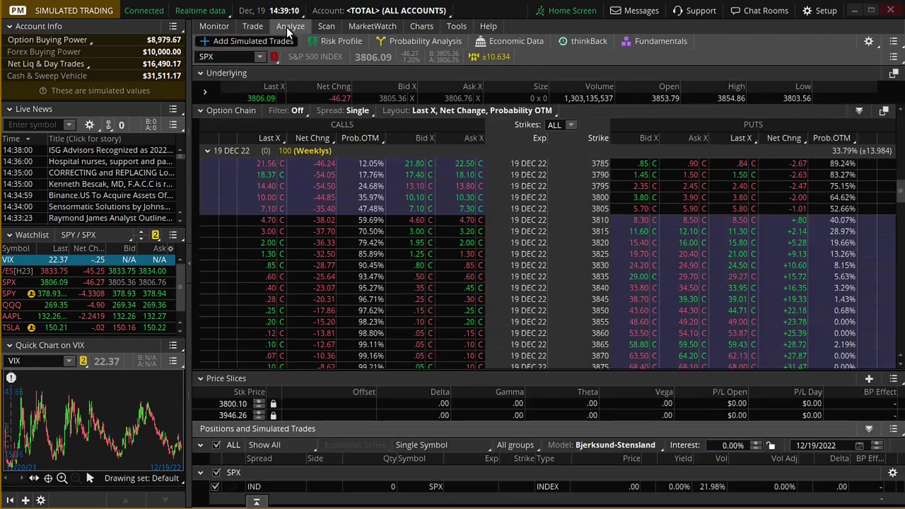
Paste the 3815/3800/3785 put butterfly into Order Entry at mid price and analyze it as a simulated trade
left_click(256, 501)
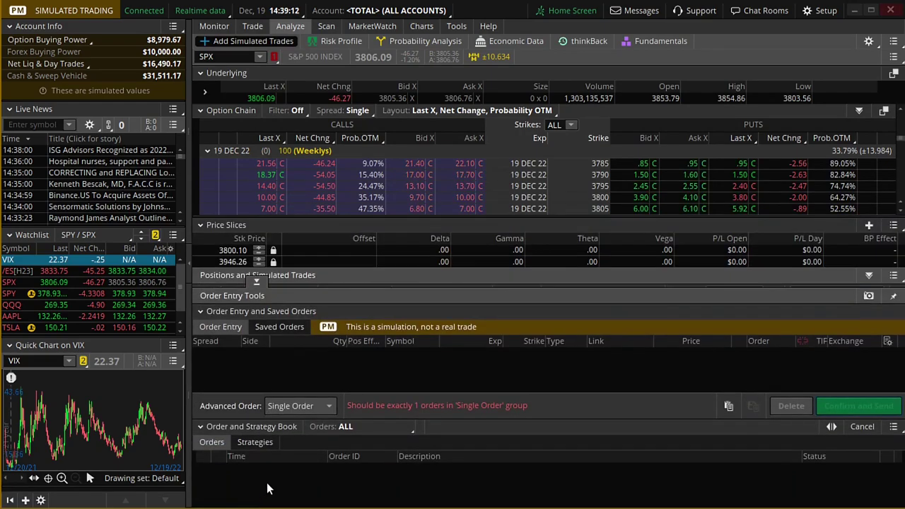
left_click(729, 407)
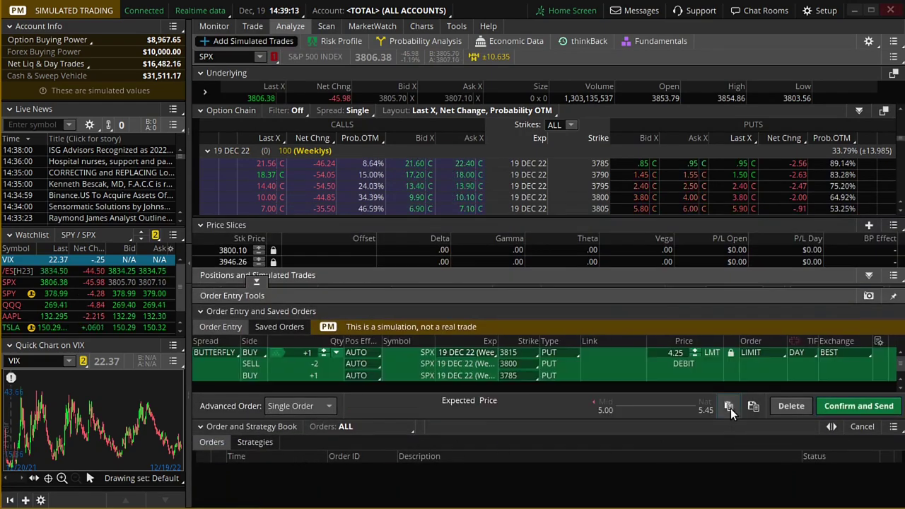
left_click(729, 352)
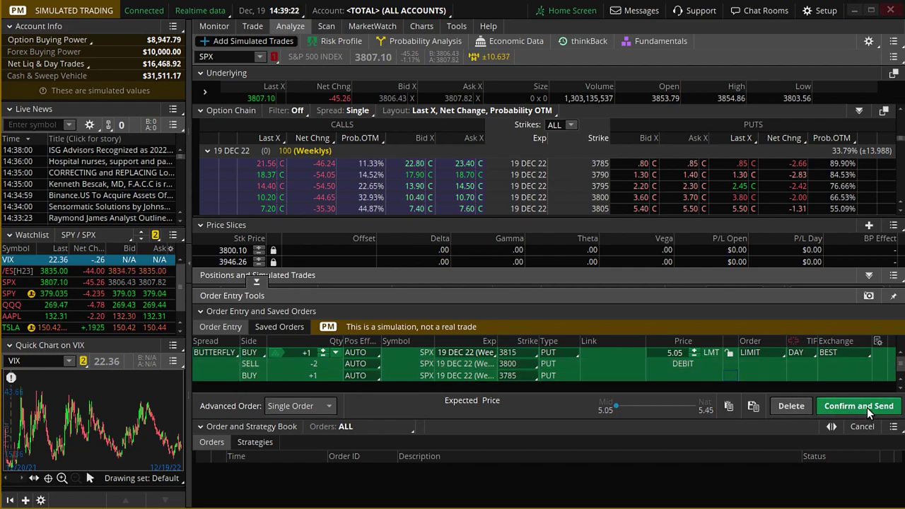
right_click(563, 363)
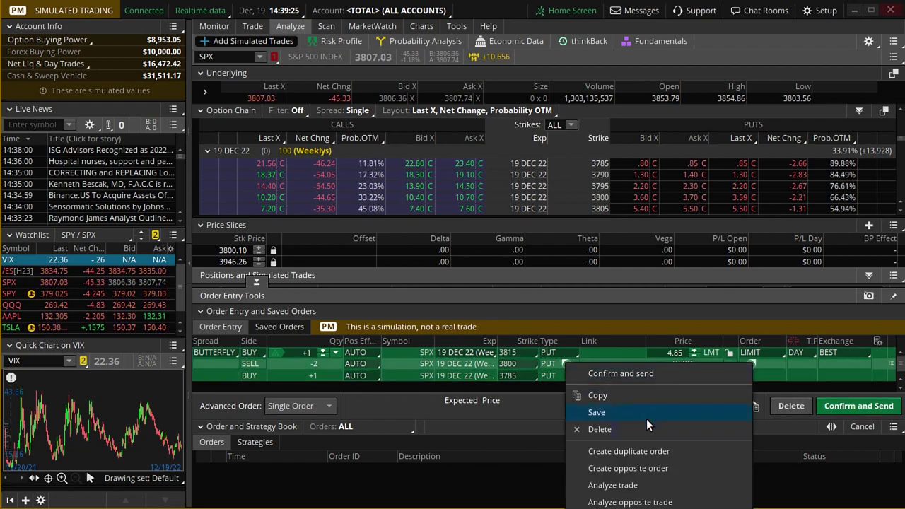
left_click(635, 486)
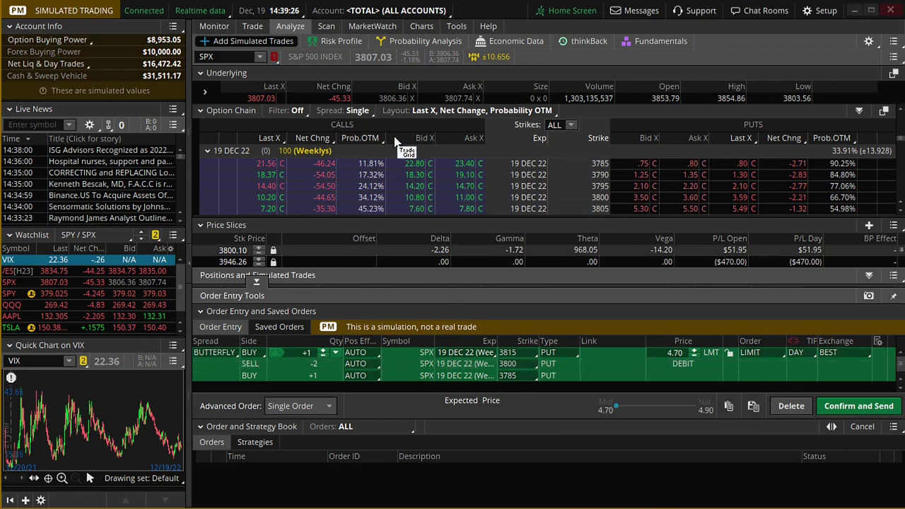
Show the butterfly's risk profile with the price axis rescaled around 3800 and widened to 3860
left_click(324, 43)
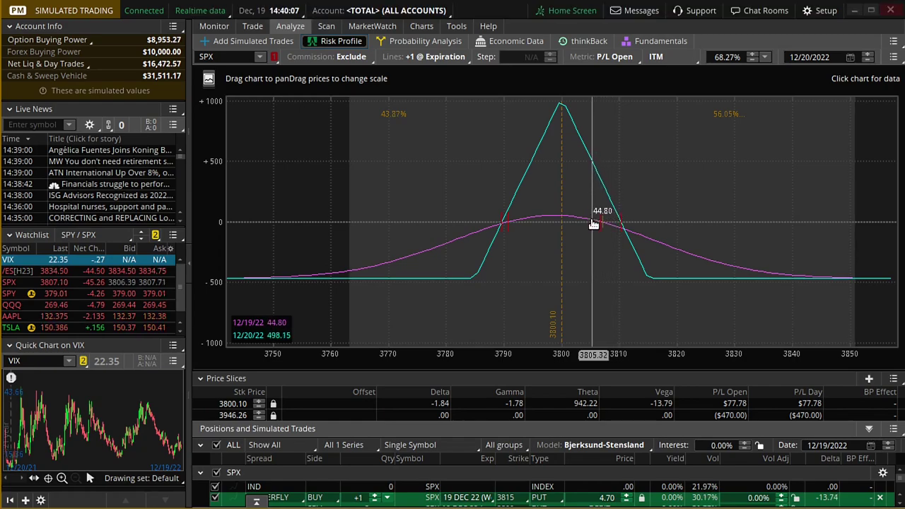
left_click_drag(587, 343, 646, 297)
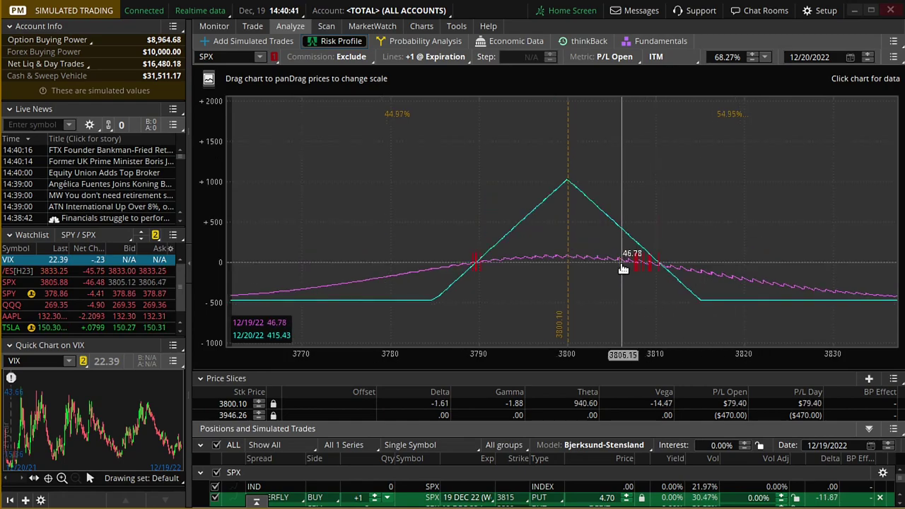
left_click_drag(677, 359, 519, 353)
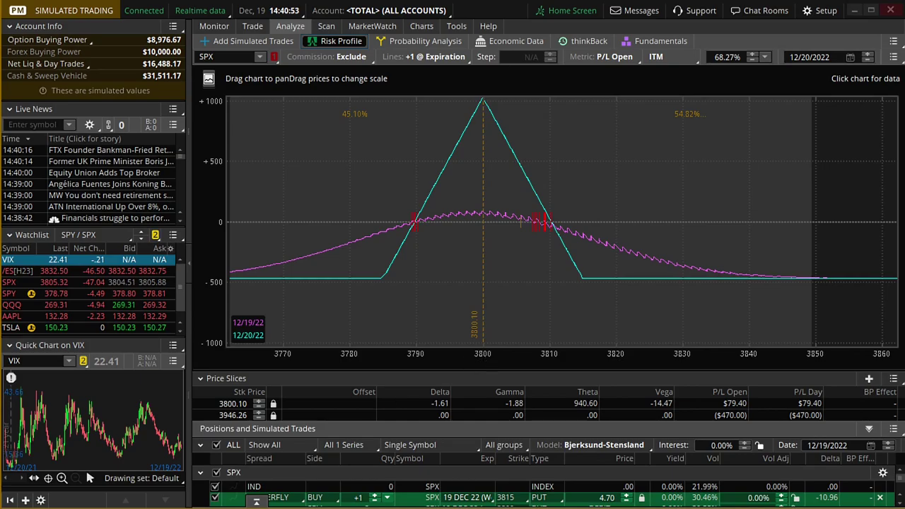
key("alt+Tab")
scroll(547, 394, "down", 5)
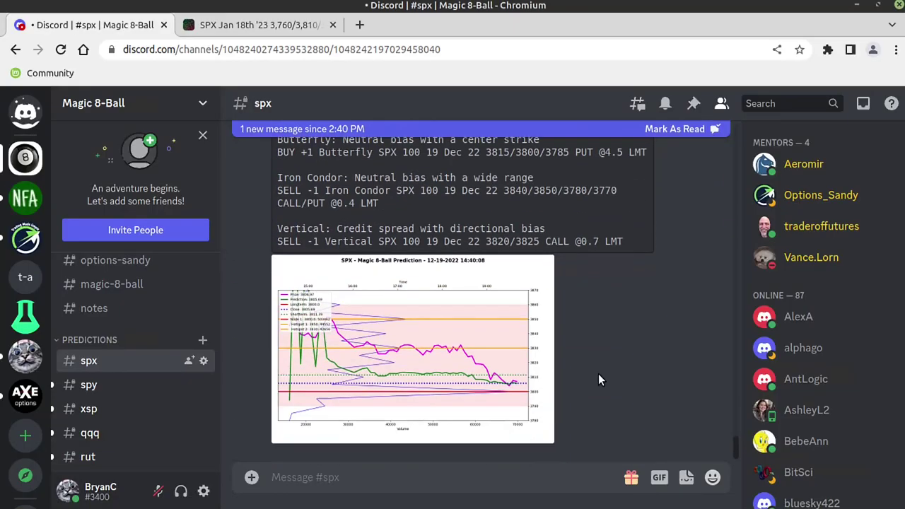
View the enlarged 14:40:08 SPX Magic 8-Ball chart, then go back to thinkorswim's risk profile
left_click(512, 360)
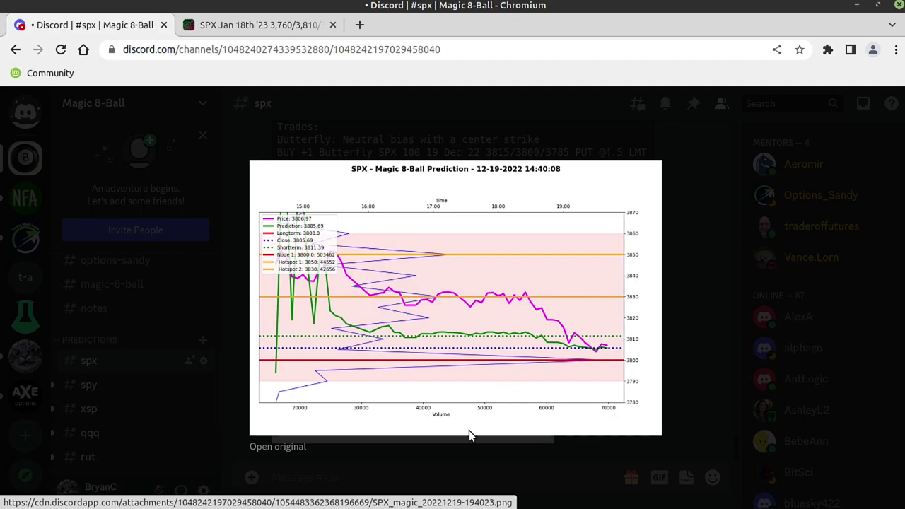
key("alt+Tab")
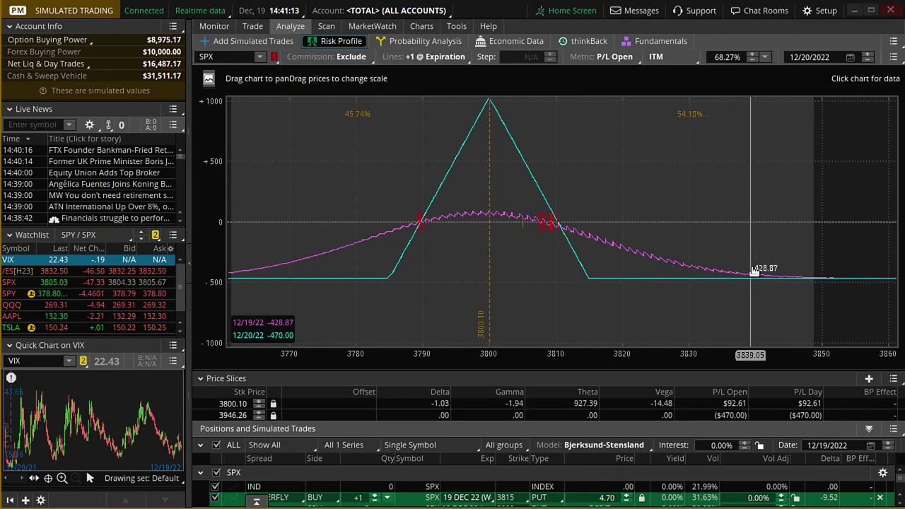
Move the price slice from 3809.09 to 3800.44 ($100.14 P/L Open) and close Discord's image viewer
left_click(549, 278)
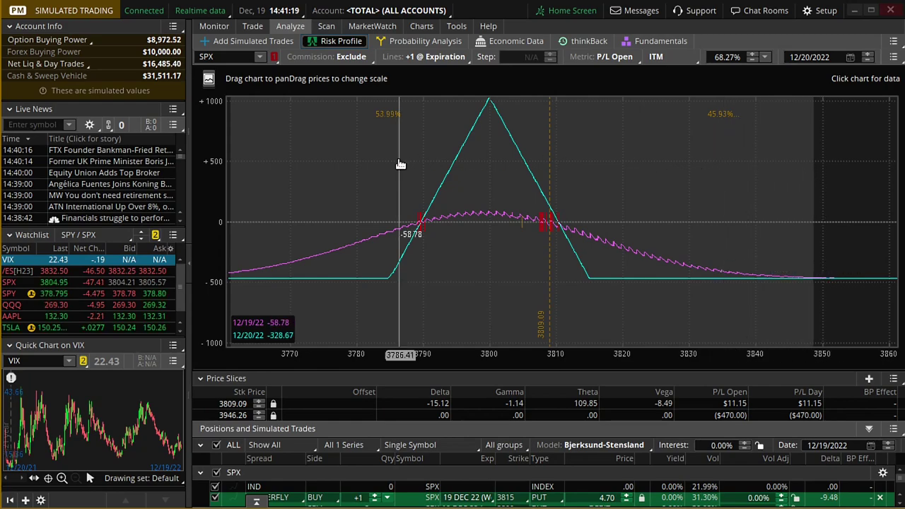
left_click(494, 313)
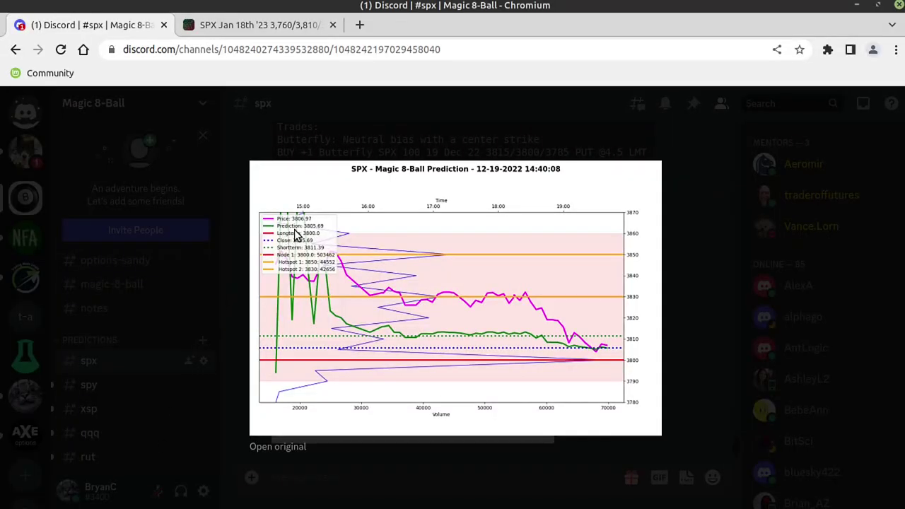
left_click(353, 144)
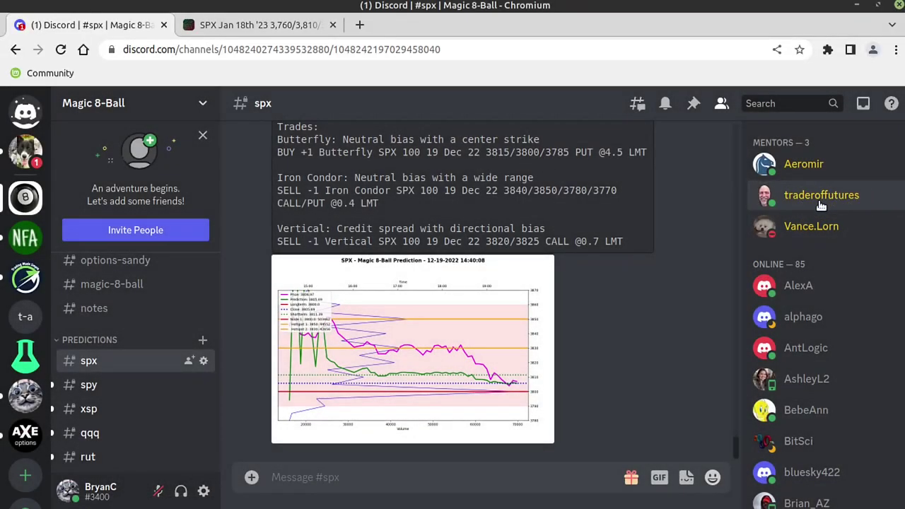
Check Discord's 0-dte channel, glance at thinkorswim, then open #general-chat
scroll(106, 318, "up", 5)
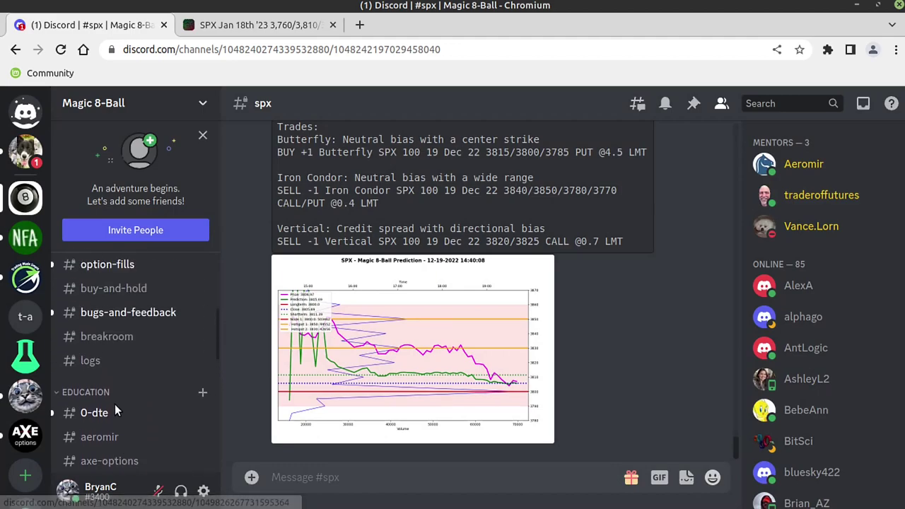
left_click(114, 412)
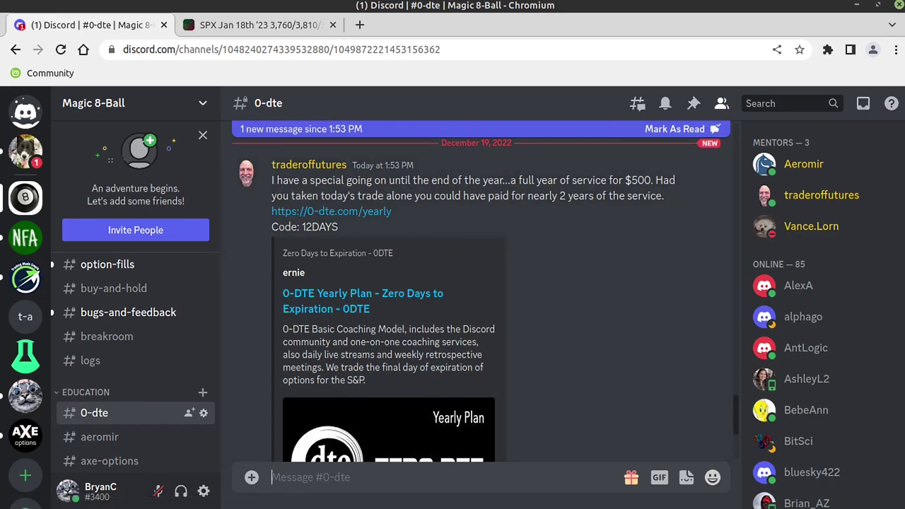
key("alt+Tab")
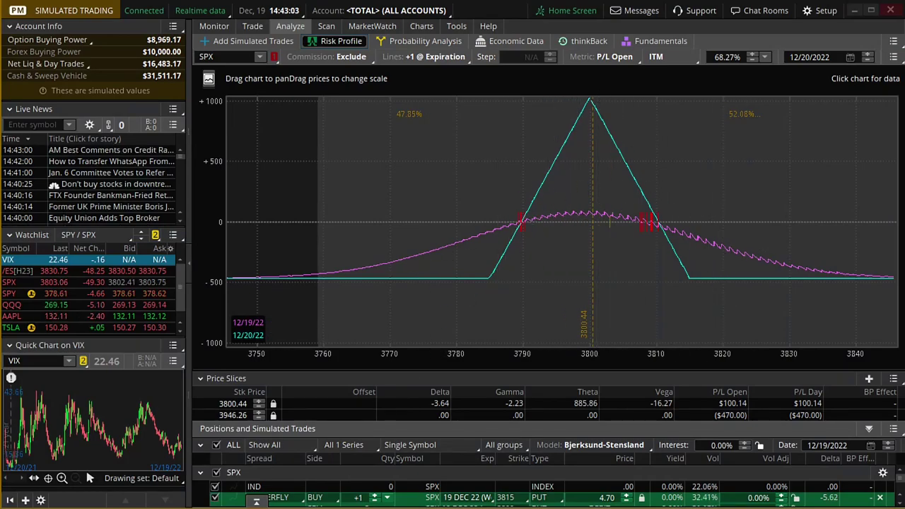
key("alt+Tab")
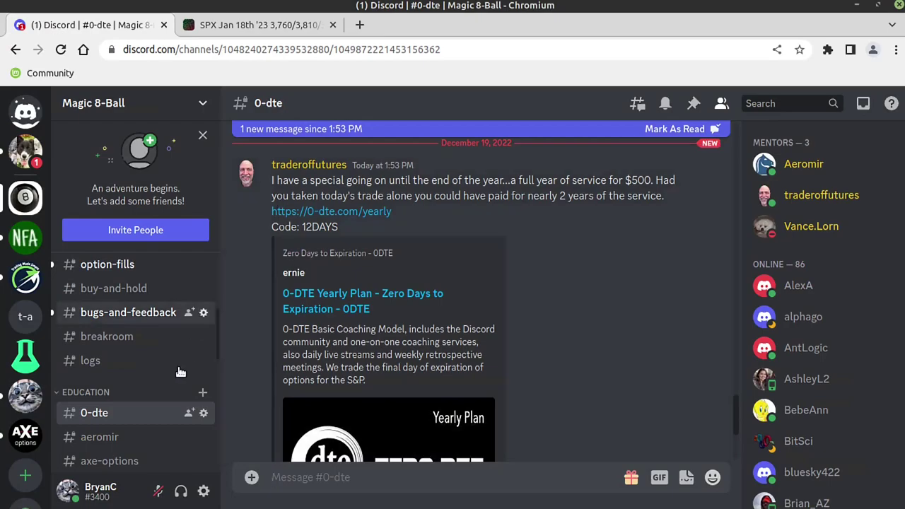
scroll(149, 383, "up", 4)
scroll(145, 352, "up", 2)
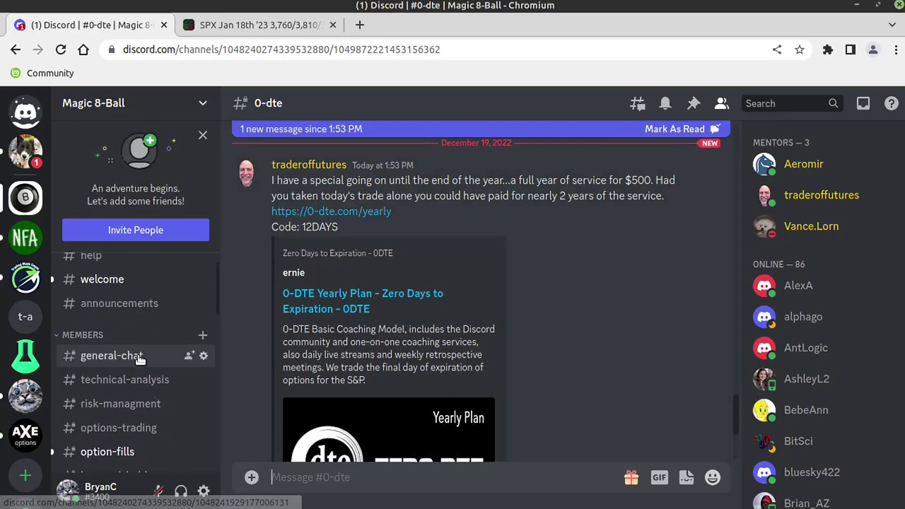
left_click(139, 357)
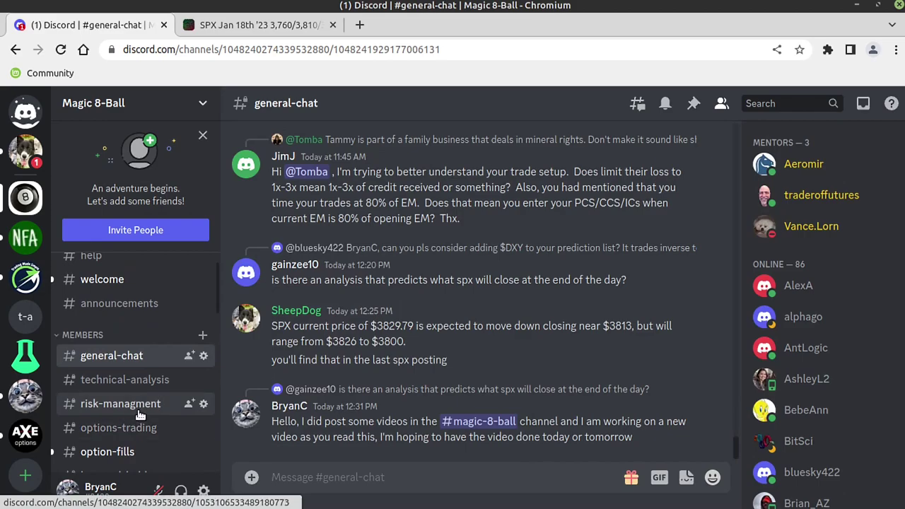
In #options-trading, scroll up to the 3830/3800/3770 put fly post and highlight its 17.00 value
left_click(141, 427)
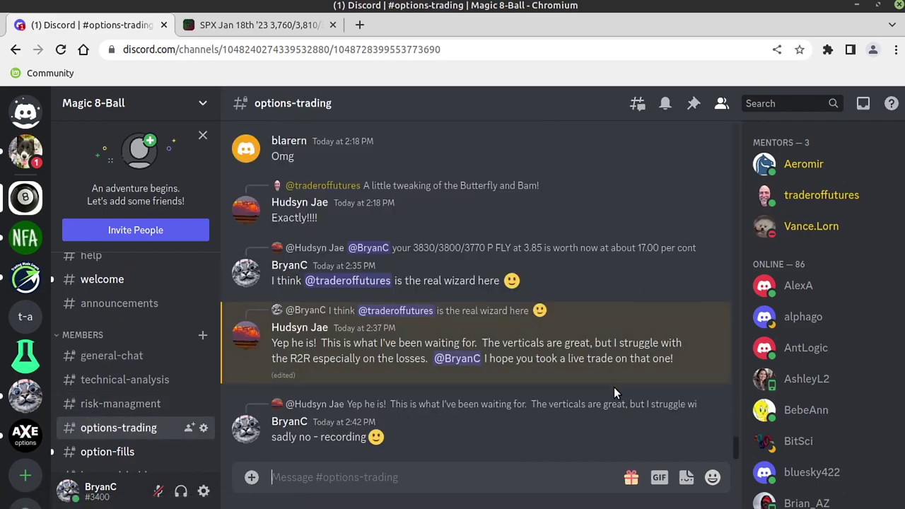
scroll(548, 345, "up", 1)
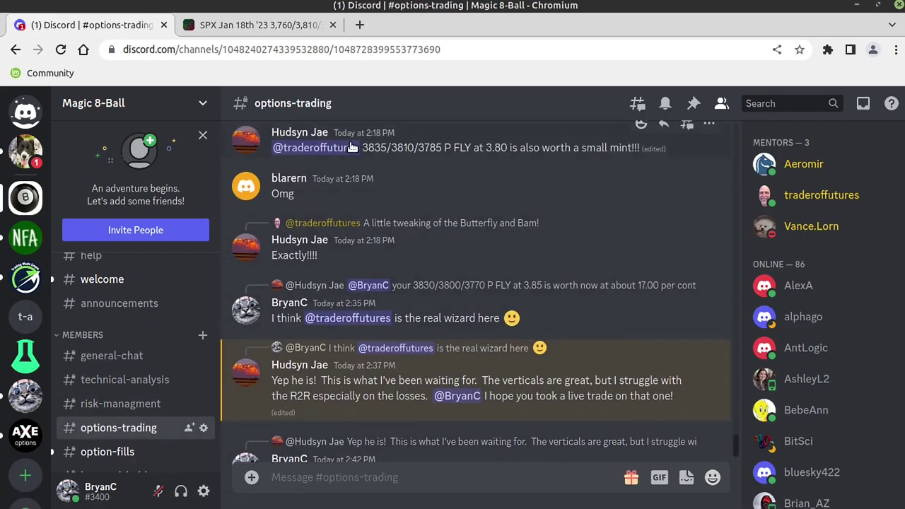
scroll(396, 162, "up", 1)
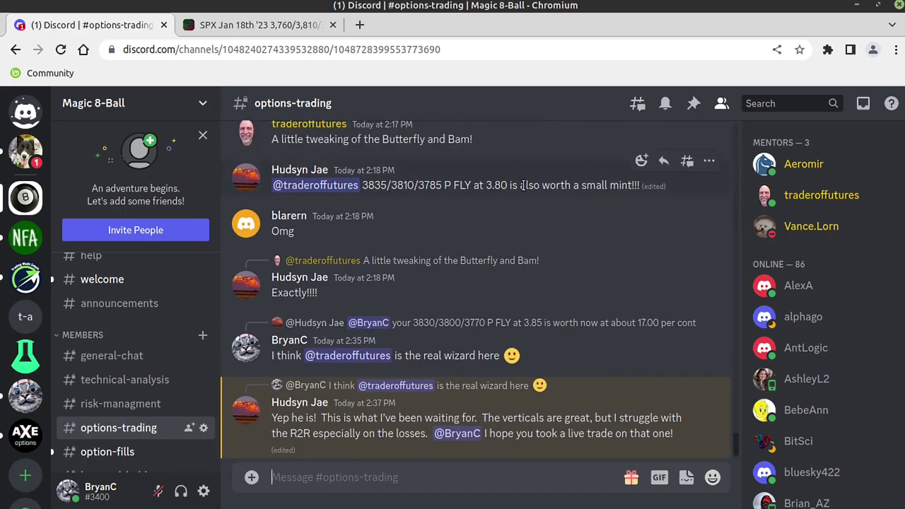
scroll(470, 212, "up", 2)
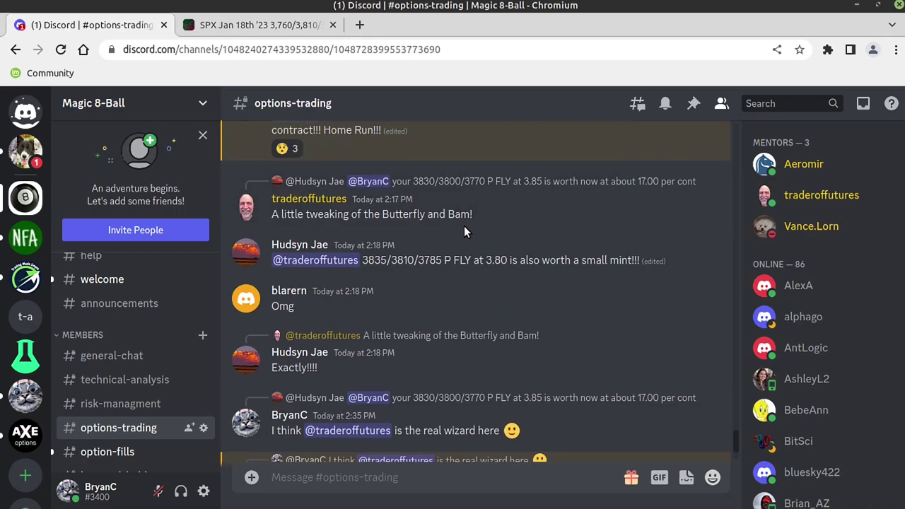
scroll(509, 276, "up", 2)
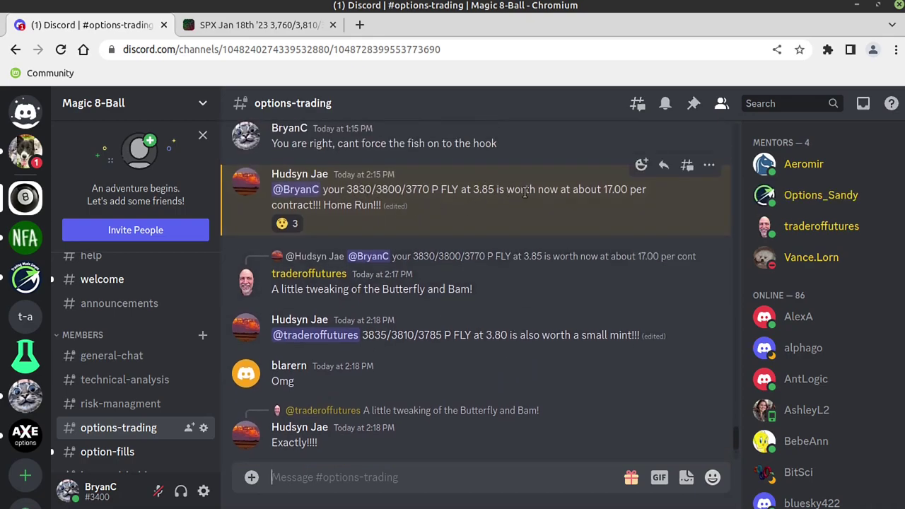
left_click_drag(602, 190, 637, 188)
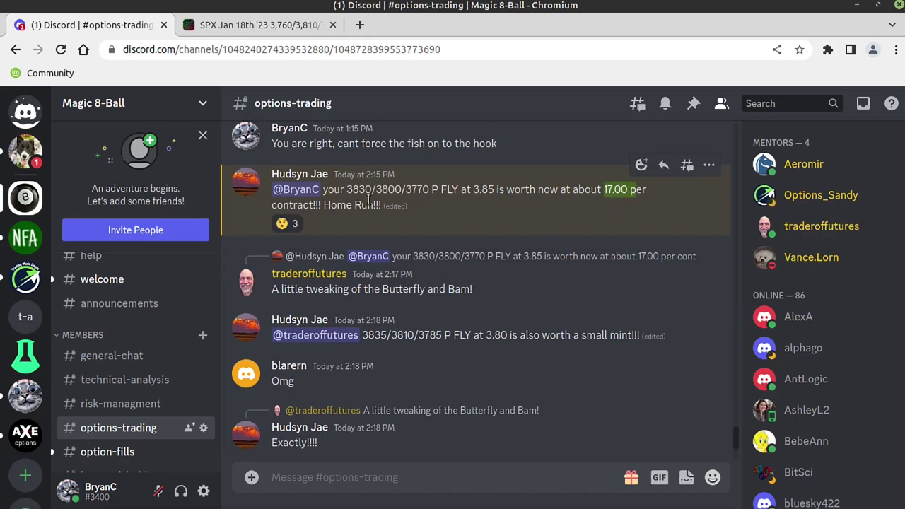
left_click(351, 191)
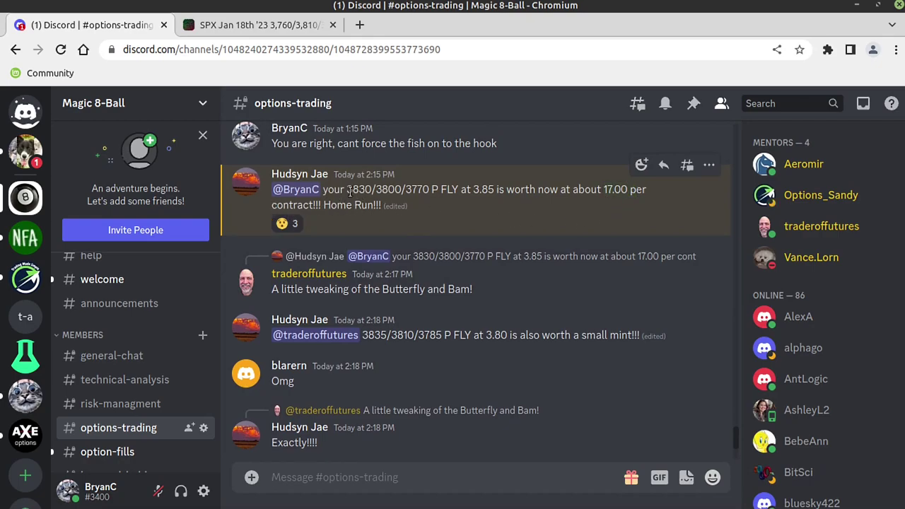
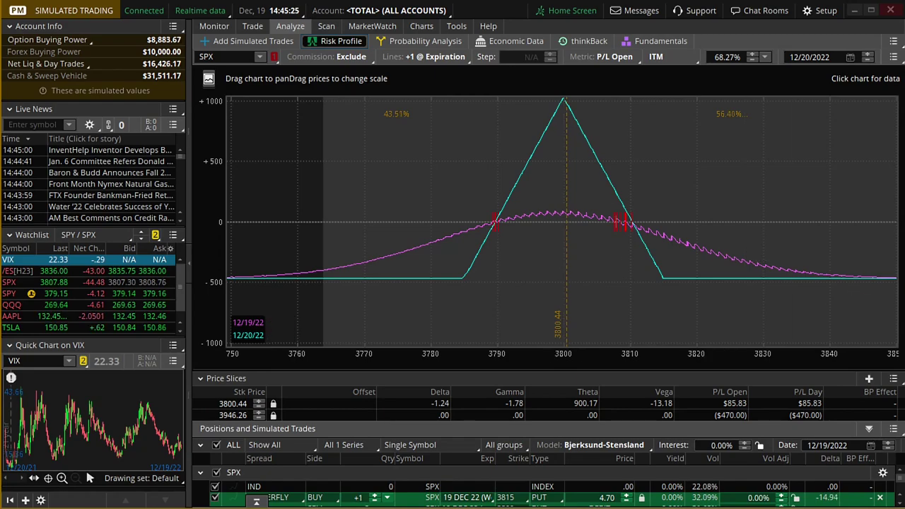
Switch from thinkorswim's risk profile to Discord's #options-trading channel and scroll its messages
key("alt+Tab")
scroll(114, 370, "down", 5)
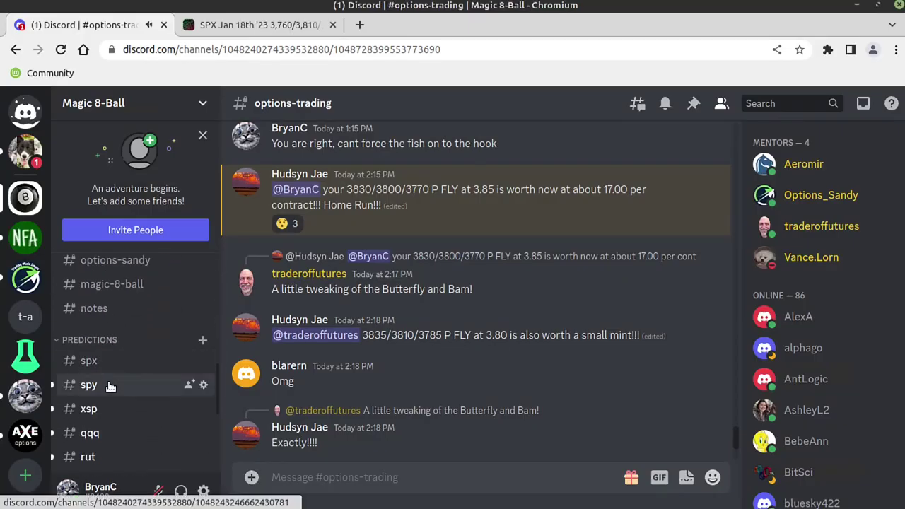
Open the #spx channel and enlarge the 14:40:08 SPX Magic 8-Ball prediction chart
left_click(111, 362)
left_click(547, 348)
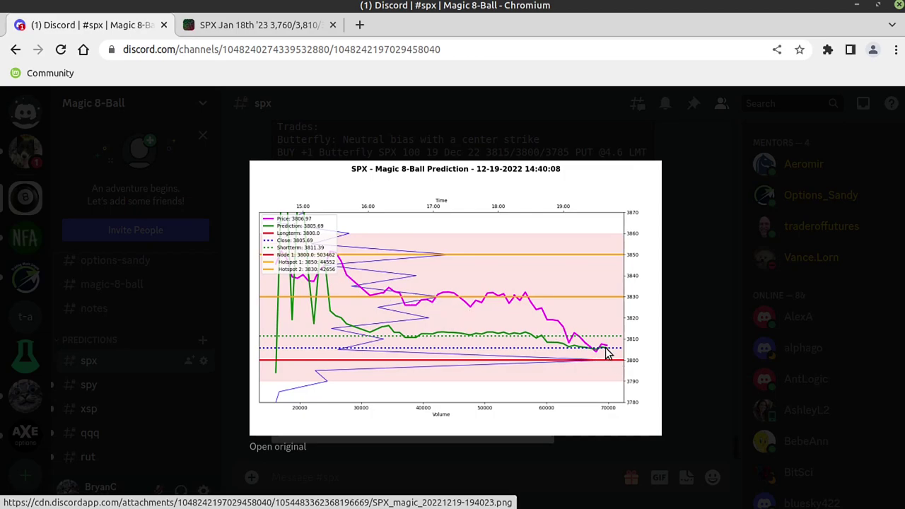
Close the prediction chart, check thinkorswim's Analyze risk profile, and come back to Discord
left_click(684, 339)
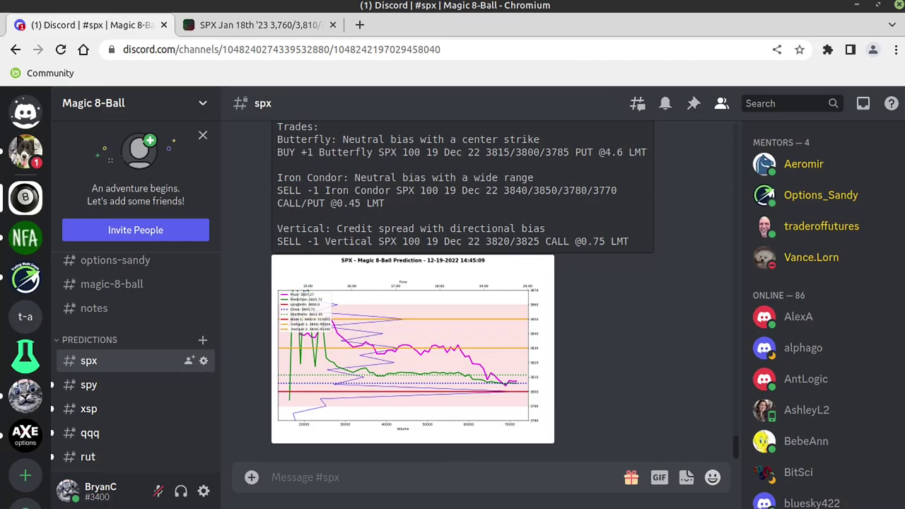
key("alt+Tab")
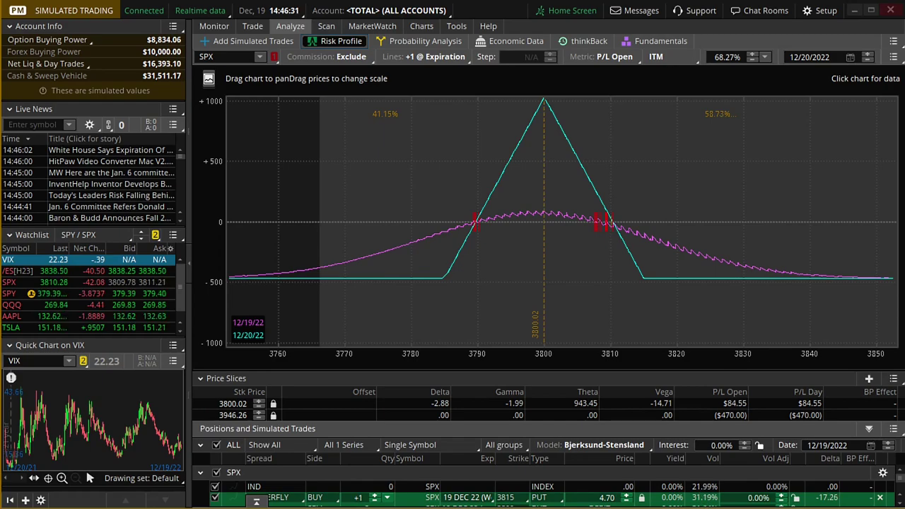
key("alt+Tab")
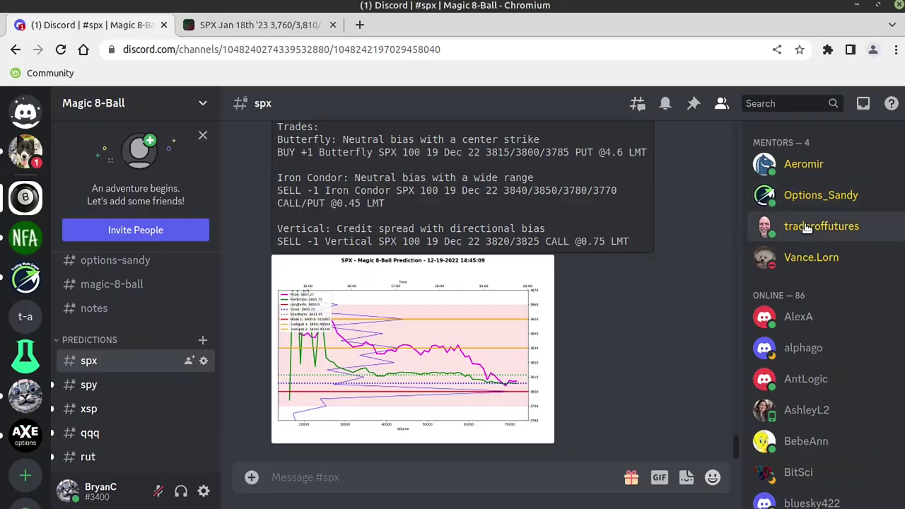
scroll(101, 338, "up", 3)
left_click(94, 338)
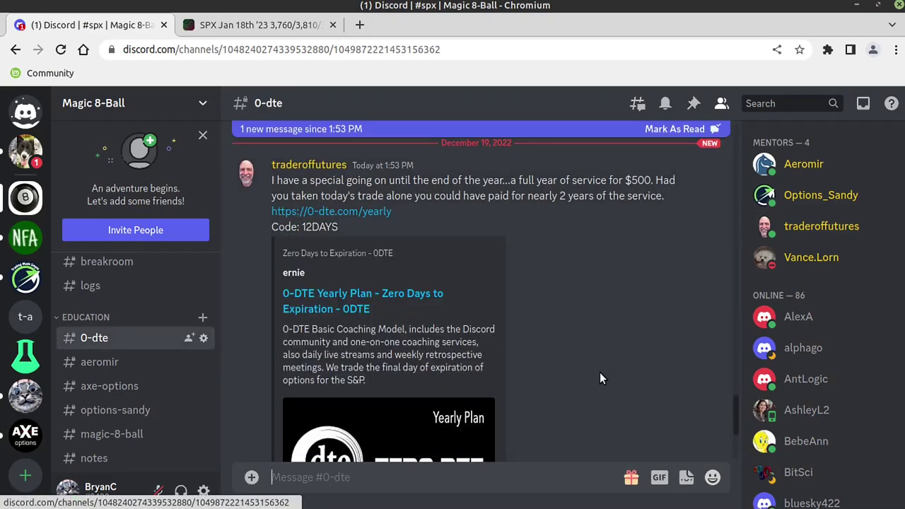
scroll(615, 375, "down", 3)
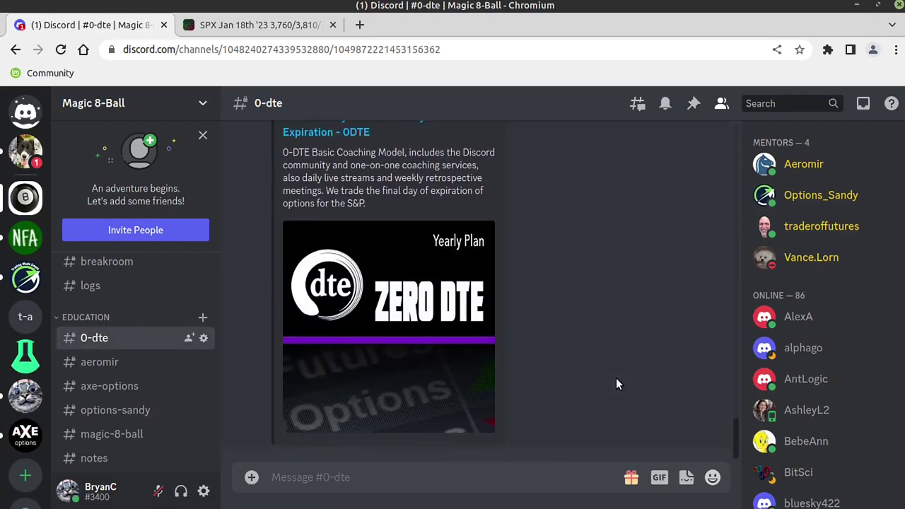
scroll(616, 377, "up", 5)
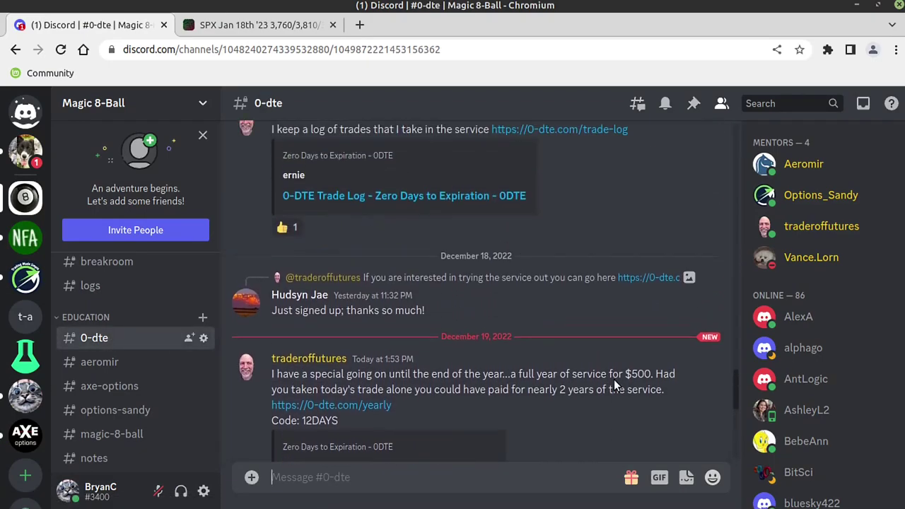
scroll(612, 385, "down", 3)
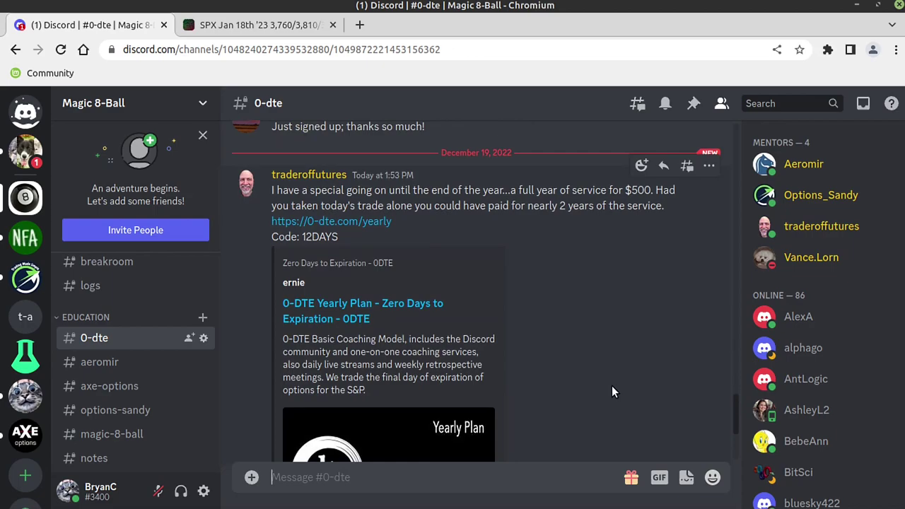
scroll(609, 396, "down", 3)
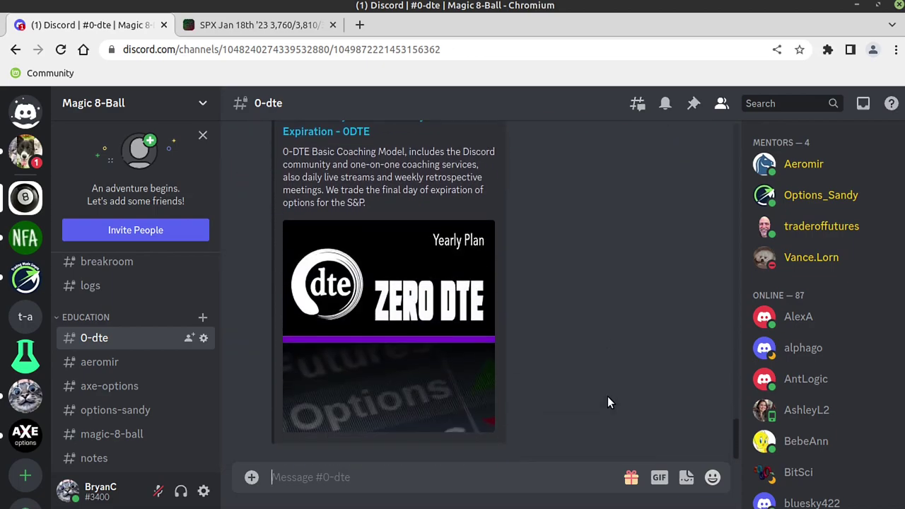
scroll(608, 403, "up", 3)
scroll(562, 315, "up", 1)
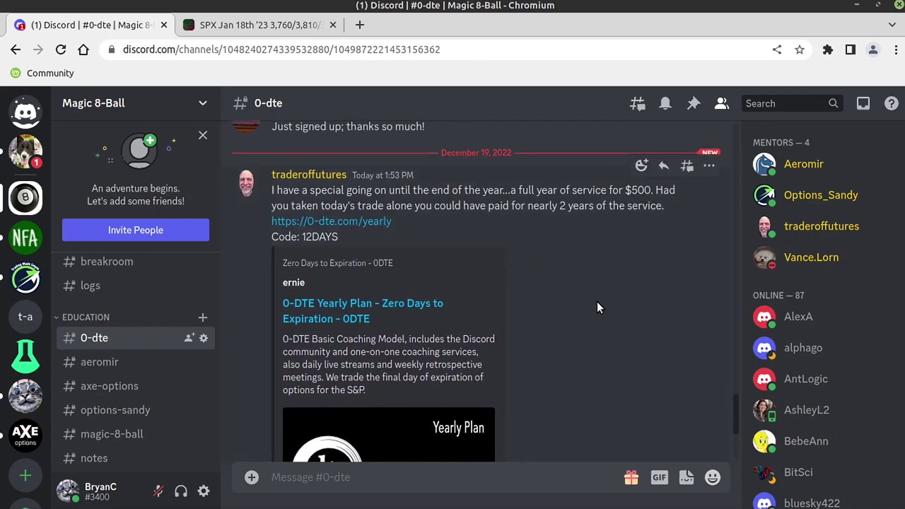
scroll(601, 306, "down", 1)
scroll(604, 312, "down", 2)
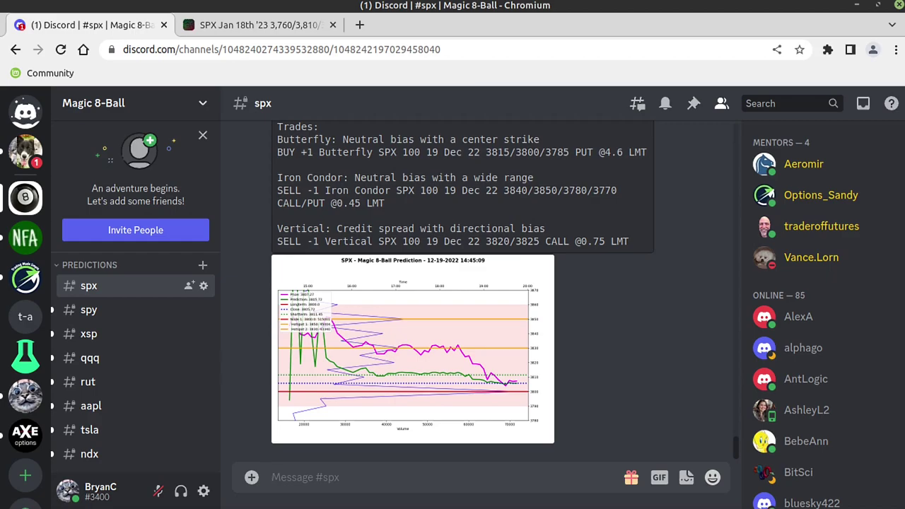
Enlarge and close the latest SPX prediction chart, then scroll up to earlier predictions
left_click(471, 337)
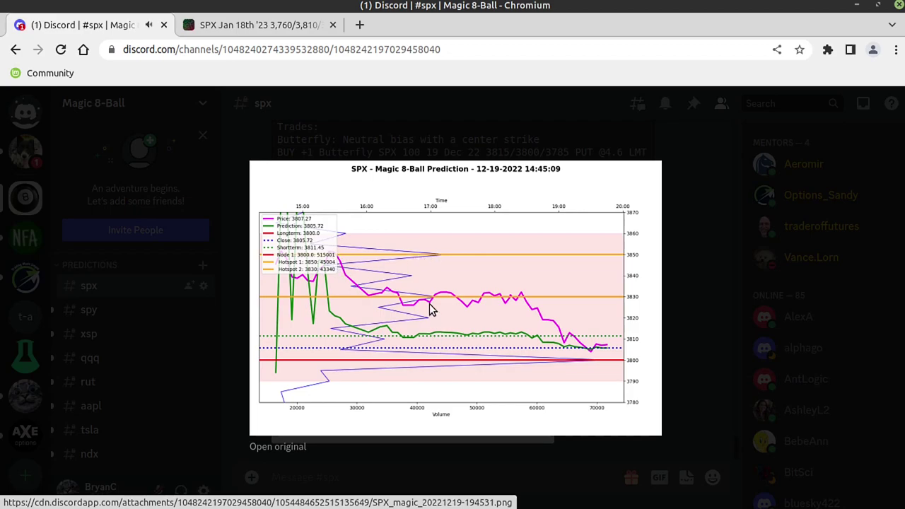
left_click(587, 127)
scroll(598, 293, "up", 4)
scroll(492, 274, "up", 3)
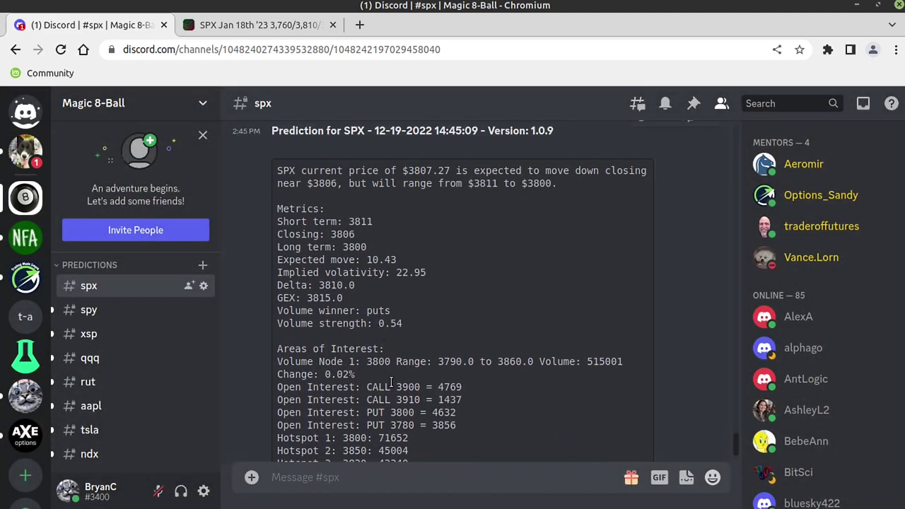
Highlight the Volume Node 1 and 2 lines in an earlier prediction's Areas of Interest
left_click_drag(625, 361, 261, 360)
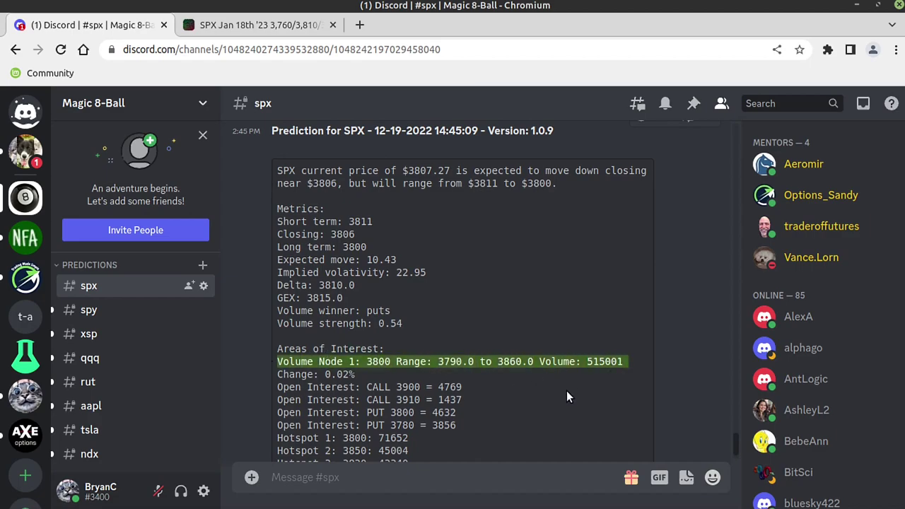
scroll(566, 390, "up", 8)
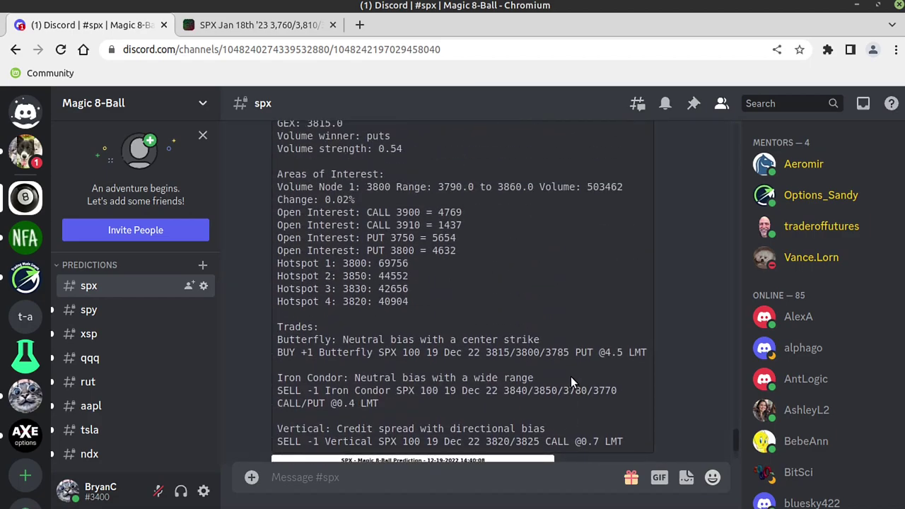
scroll(570, 376, "up", 6)
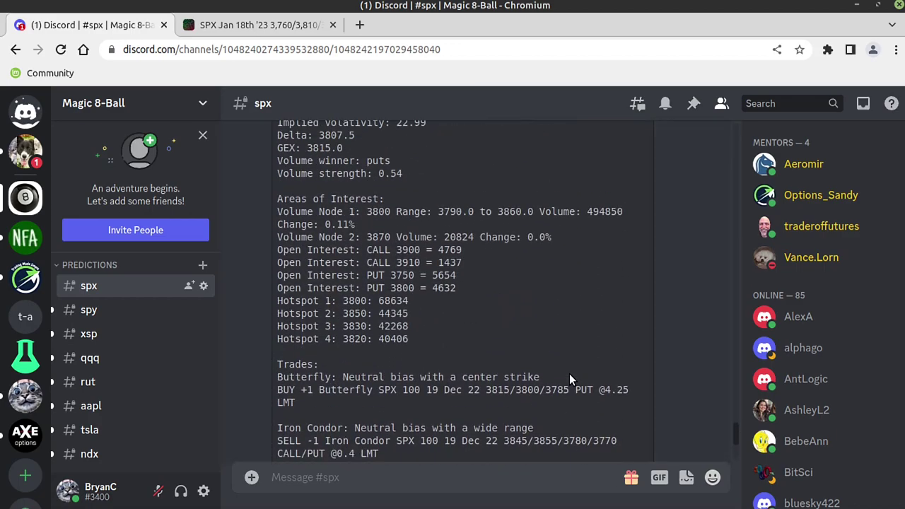
left_click_drag(561, 238, 276, 212)
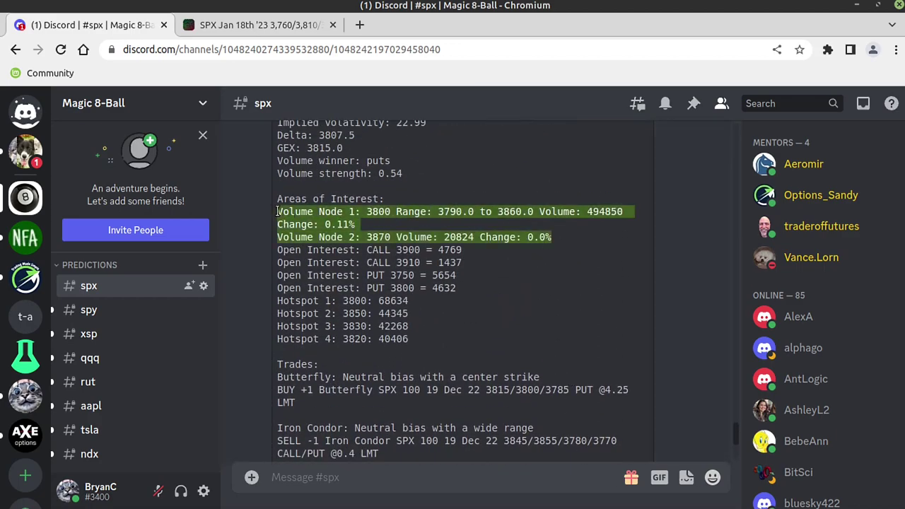
left_click(499, 287)
Mark the volume figures 494850 and 20824 and the 3800 Volume Node 1 price
double_click(614, 212)
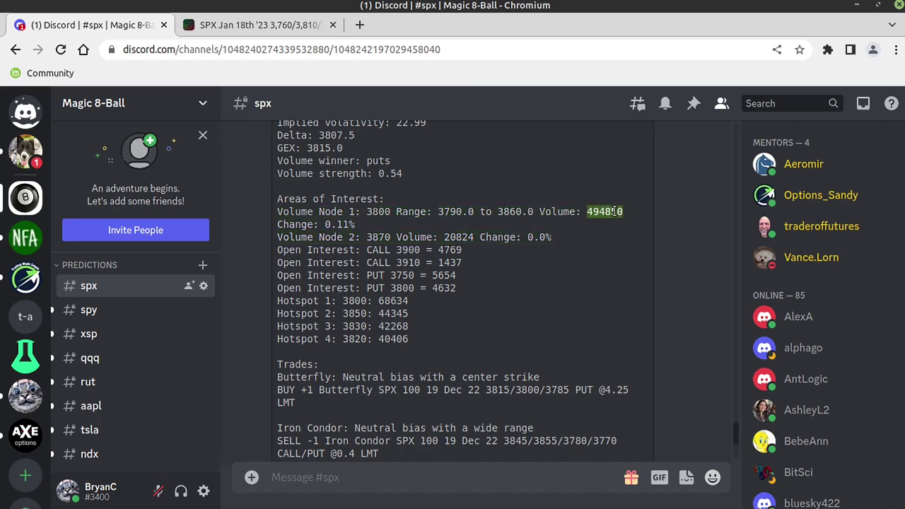
double_click(461, 237)
left_click_drag(316, 204, 275, 212)
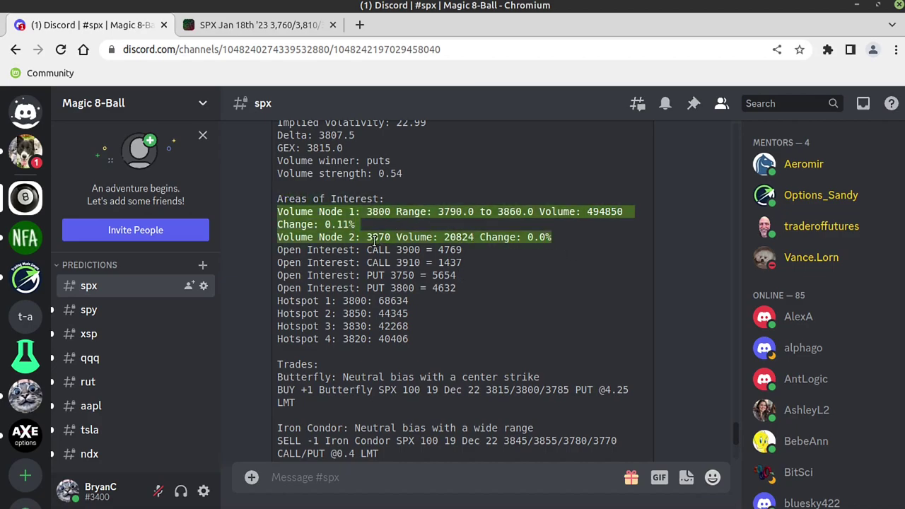
left_click(518, 236)
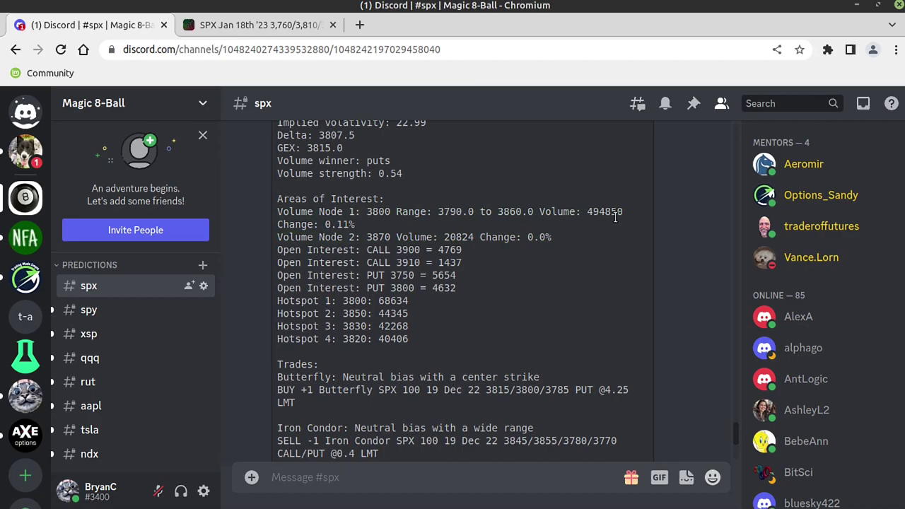
mouse_move(589, 211)
left_mouse_down()
mouse_move(563, 211)
mouse_move(587, 212)
left_mouse_up()
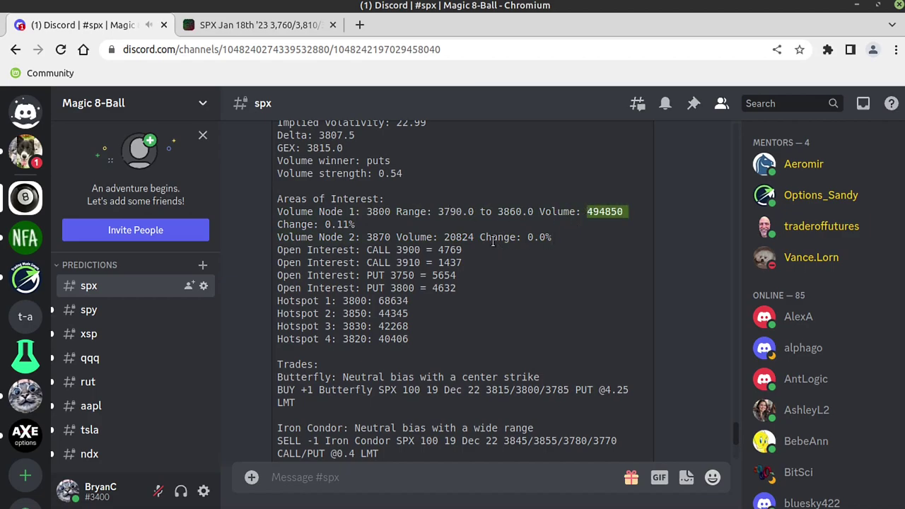
left_click_drag(481, 237, 401, 238)
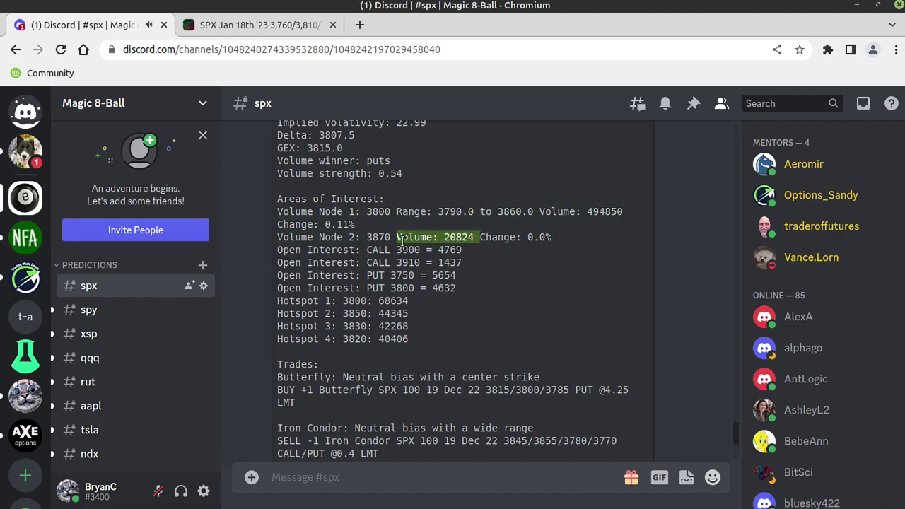
double_click(371, 212)
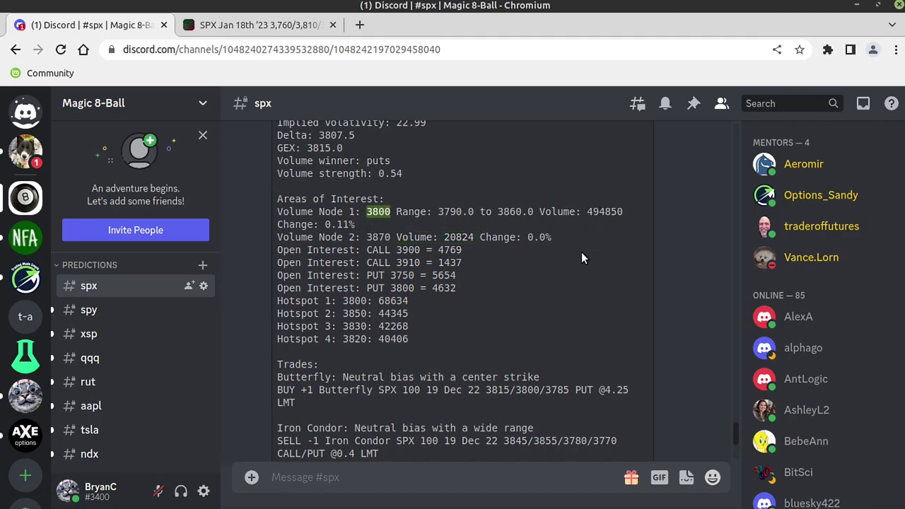
left_click_drag(552, 238, 276, 209)
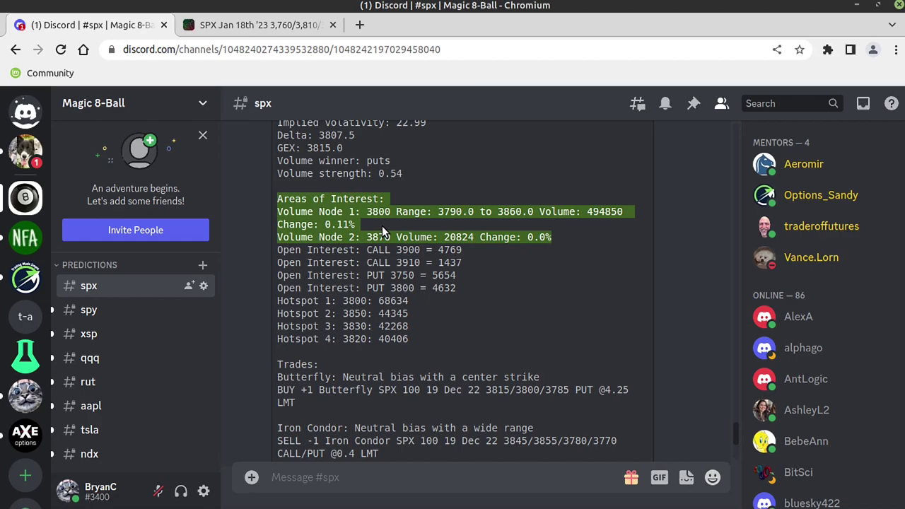
Enlarge the prediction chart and compare it with thinkorswim's SPX 1-minute chart
scroll(394, 242, "up", 1)
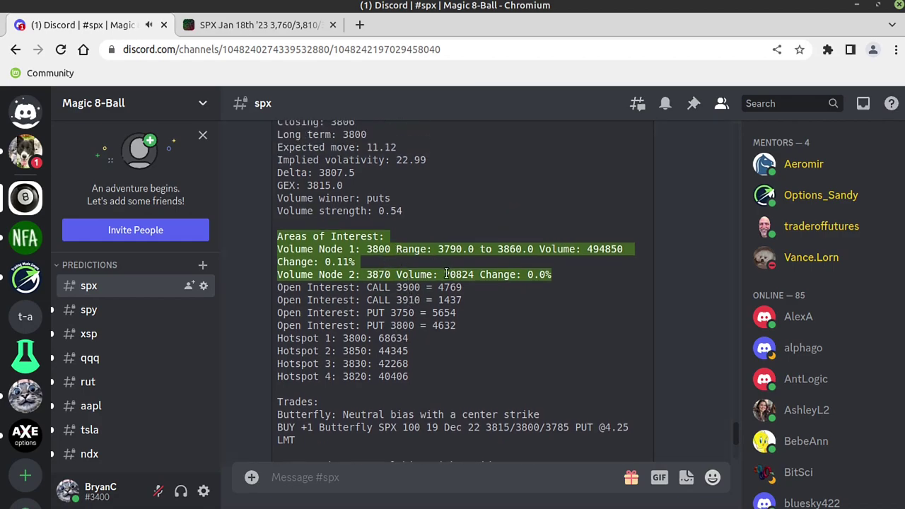
scroll(538, 297, "down", 8)
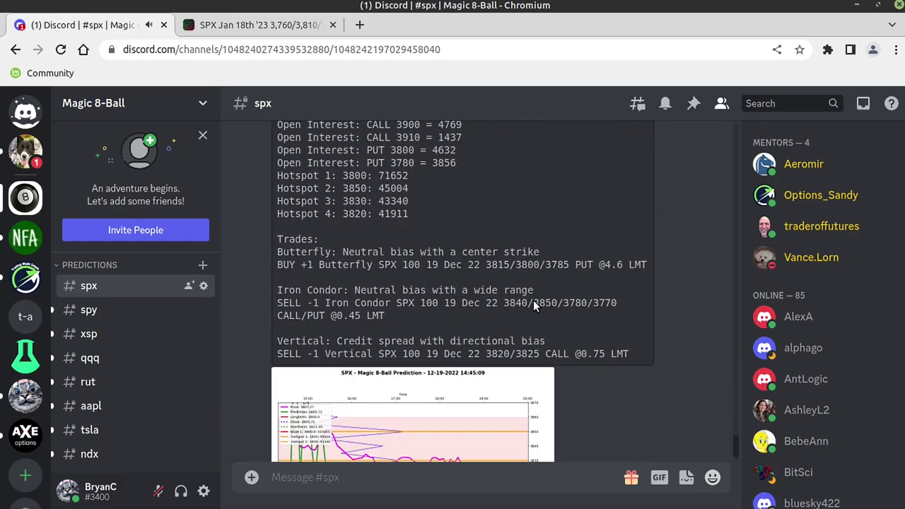
left_click(444, 357)
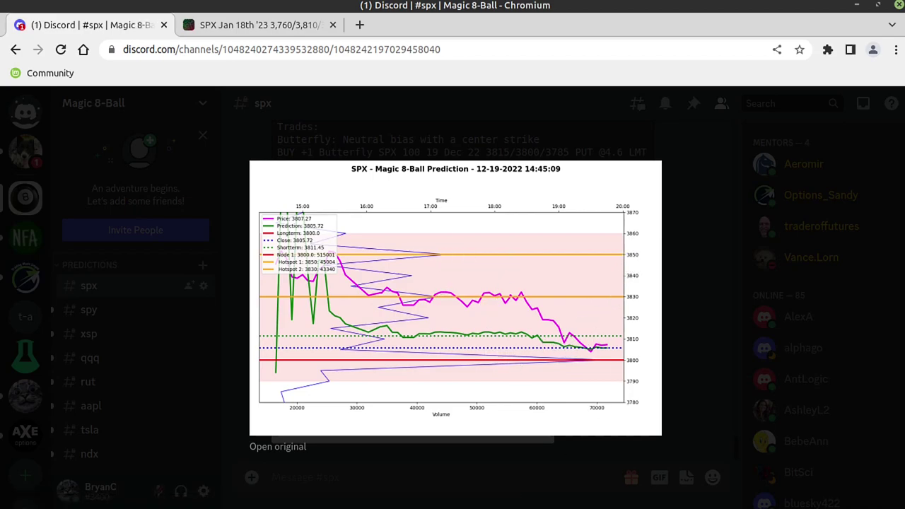
key("alt+Tab")
left_click(422, 27)
left_click(703, 295)
Highlight the Volume Node 1 line and its volume figure 515001
scroll(534, 294, "up", 4)
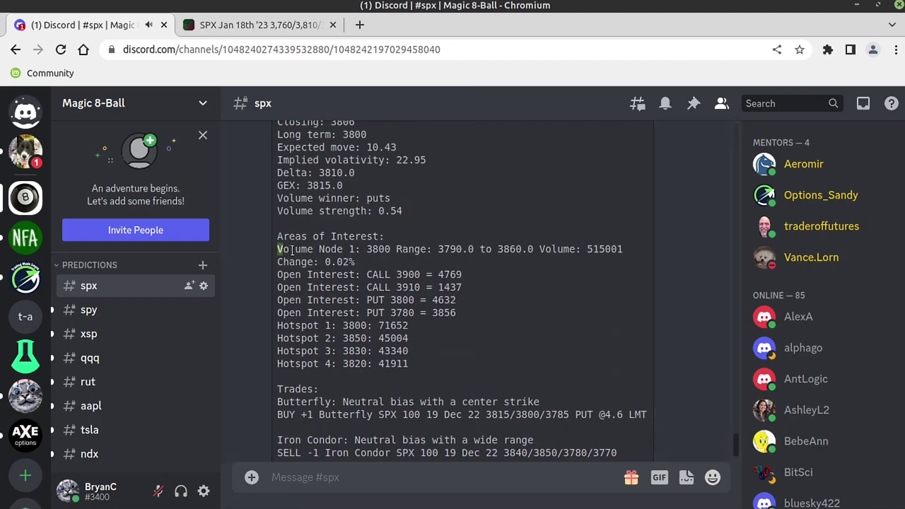
left_click_drag(278, 249, 597, 258)
left_click(604, 257)
double_click(599, 249)
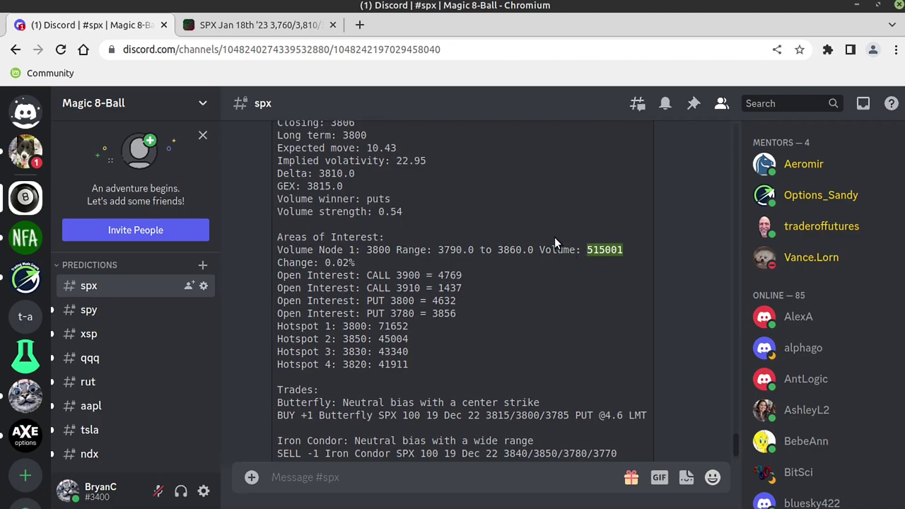
scroll(554, 241, "up", 10)
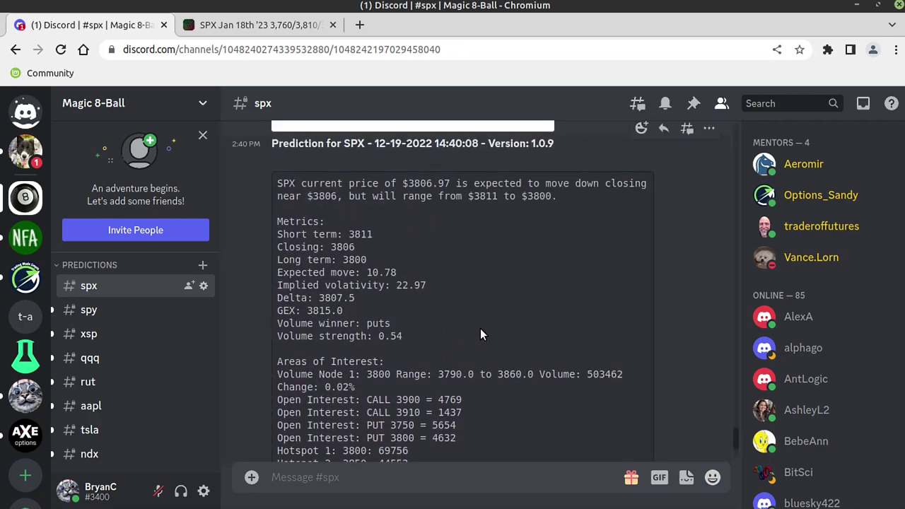
scroll(480, 329, "up", 3)
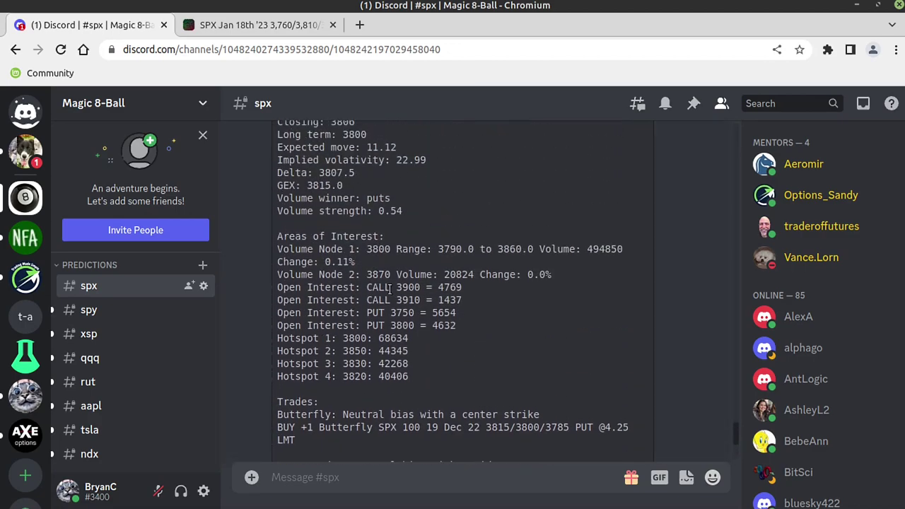
Compare Volume Node volumes 20824 and 494850 and the 3800 level, then scroll to Trades
double_click(464, 275)
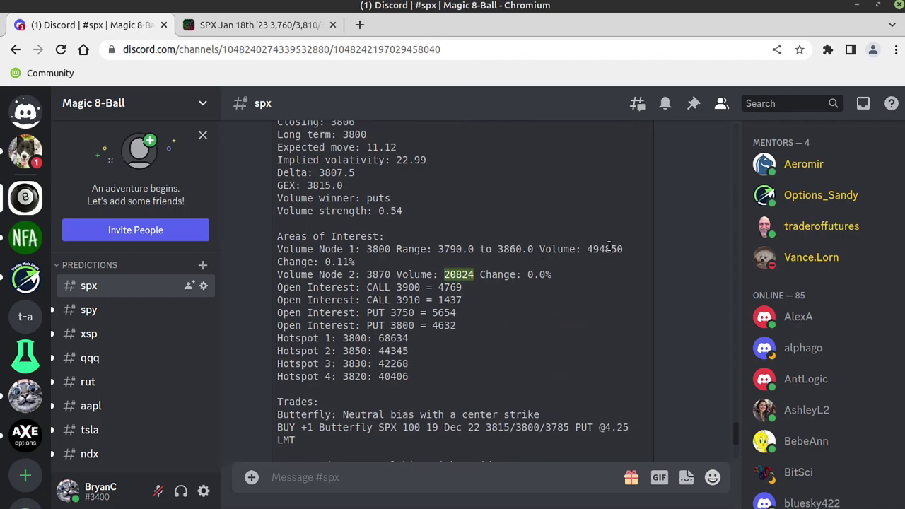
double_click(604, 249)
double_click(457, 274)
double_click(602, 249)
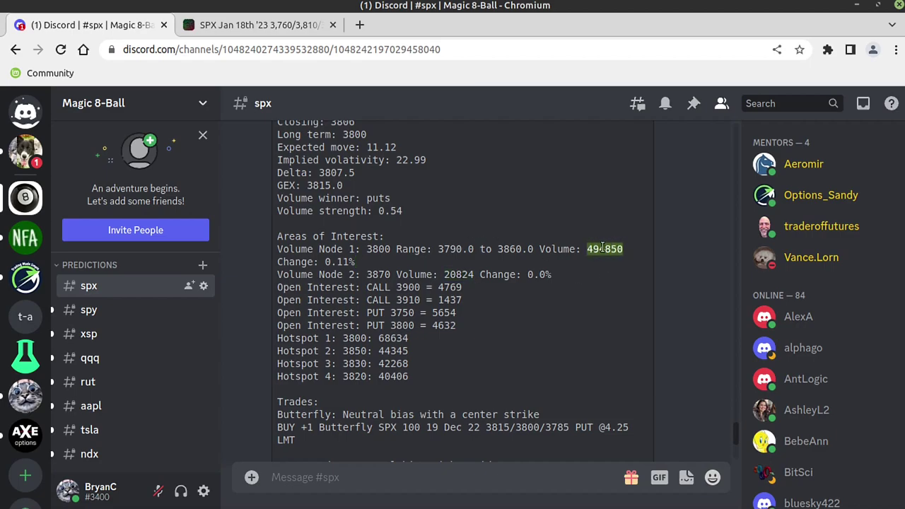
double_click(382, 249)
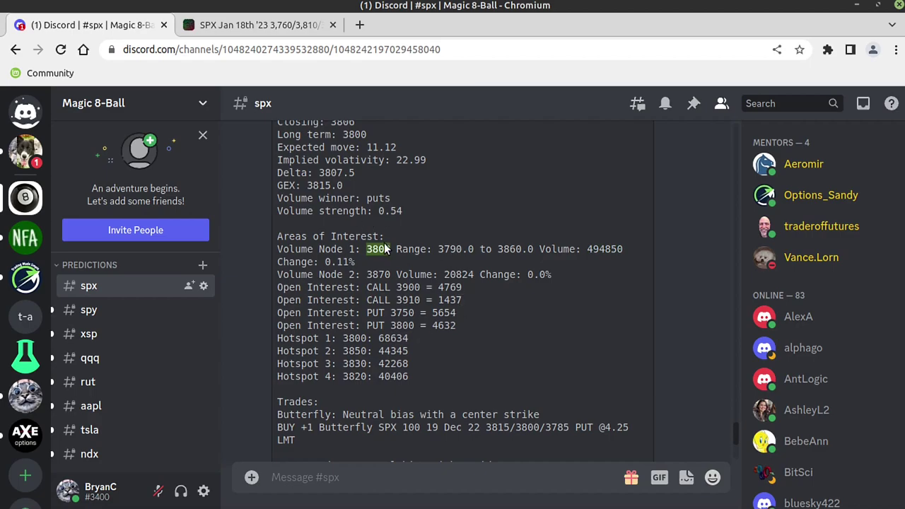
scroll(732, 435, "down", 5)
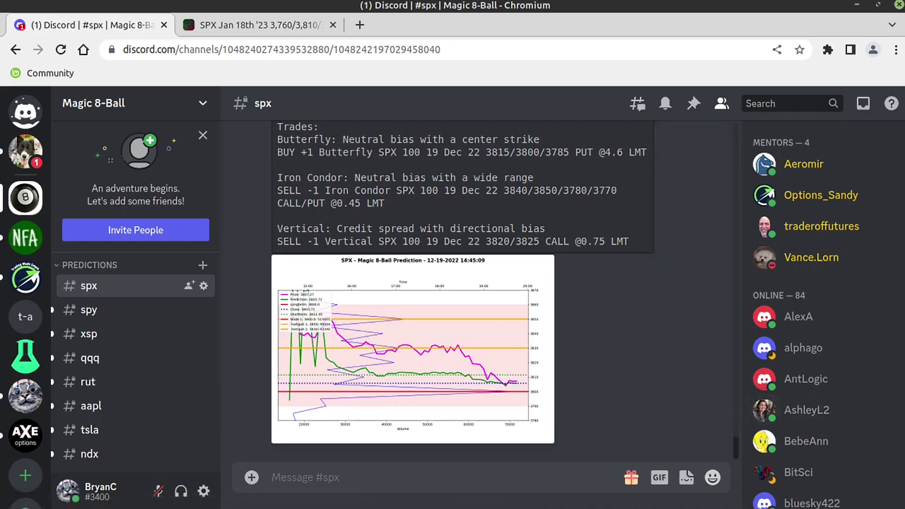
Set the butterfly's risk-profile price slice at about 3824 and check the SPX 1-minute chart
key("alt+Tab")
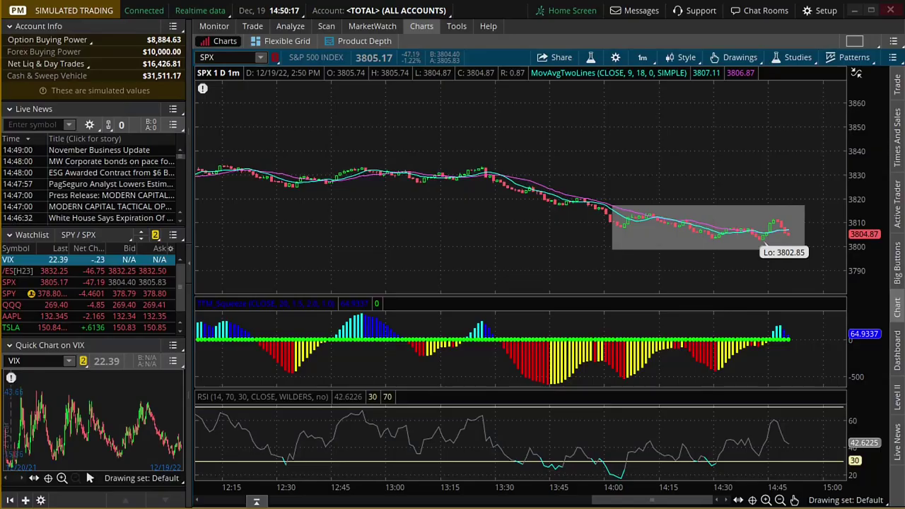
left_click(289, 30)
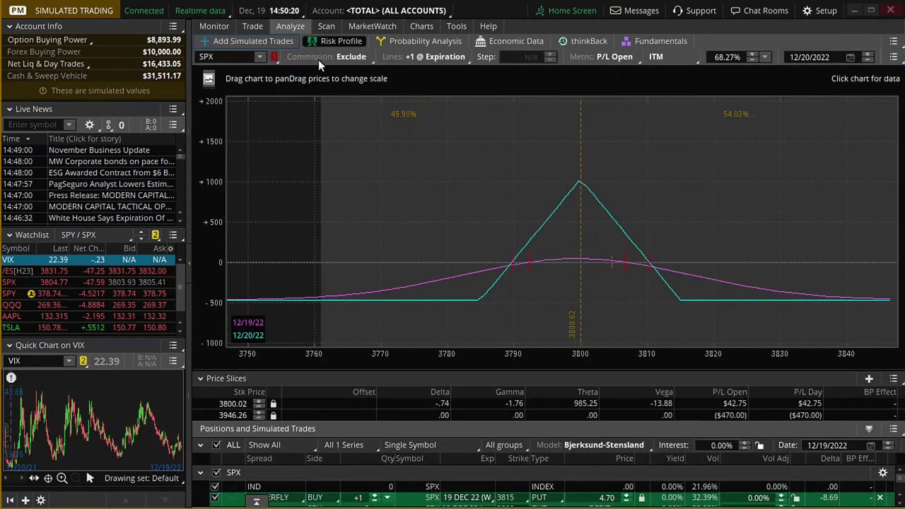
left_click(741, 279)
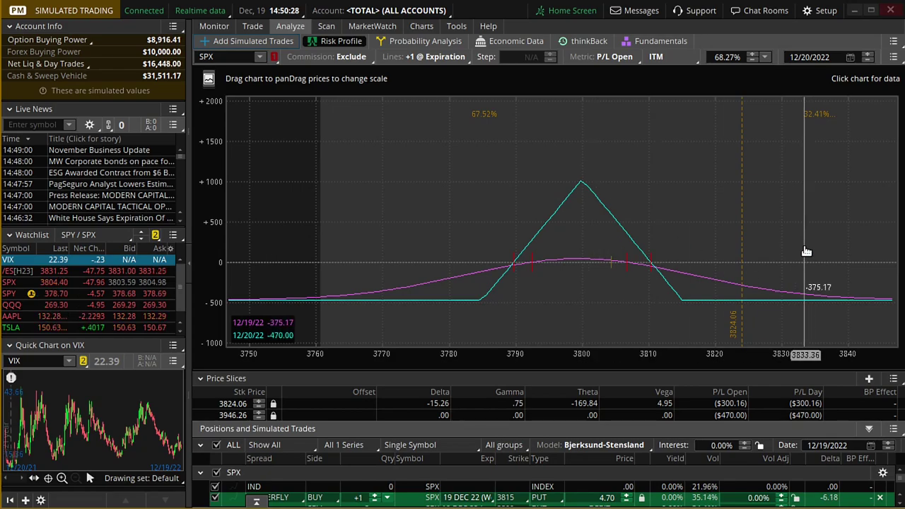
left_click(417, 27)
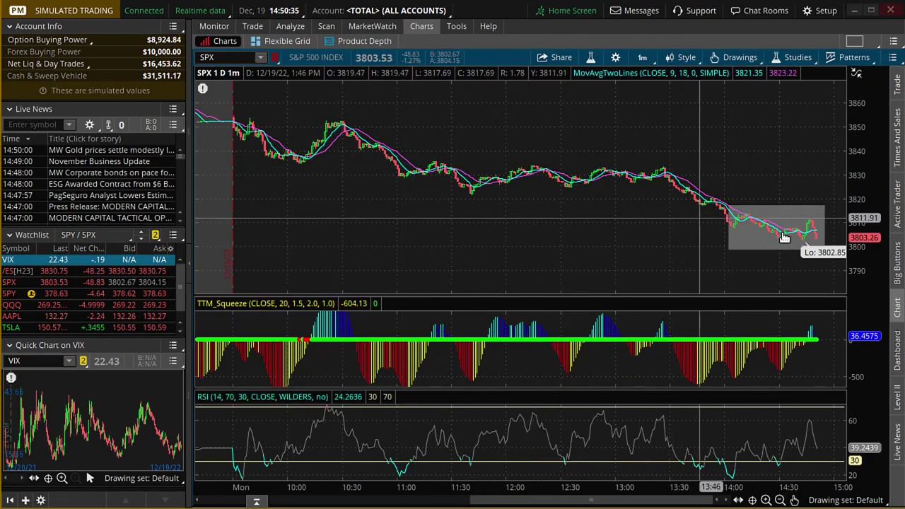
Move the risk-profile price slice to about 3800, then return to the SPX price chart
left_click(291, 26)
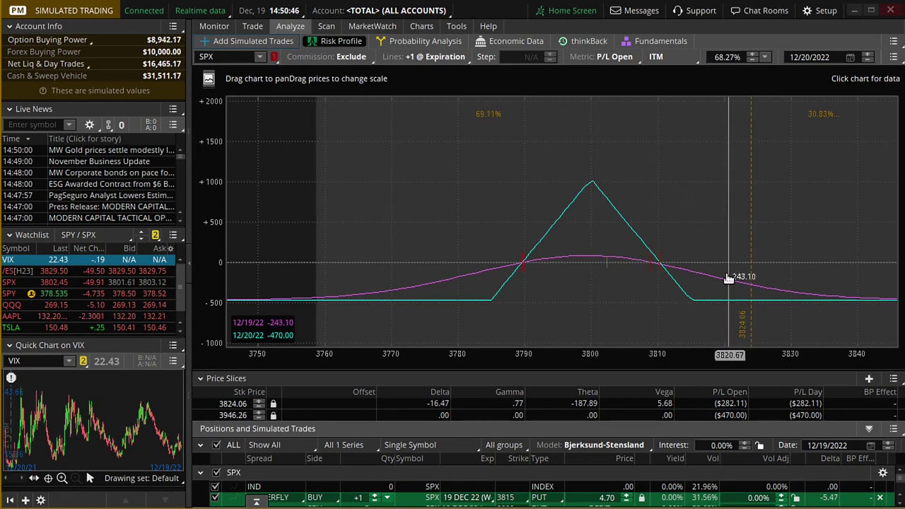
left_click(592, 246)
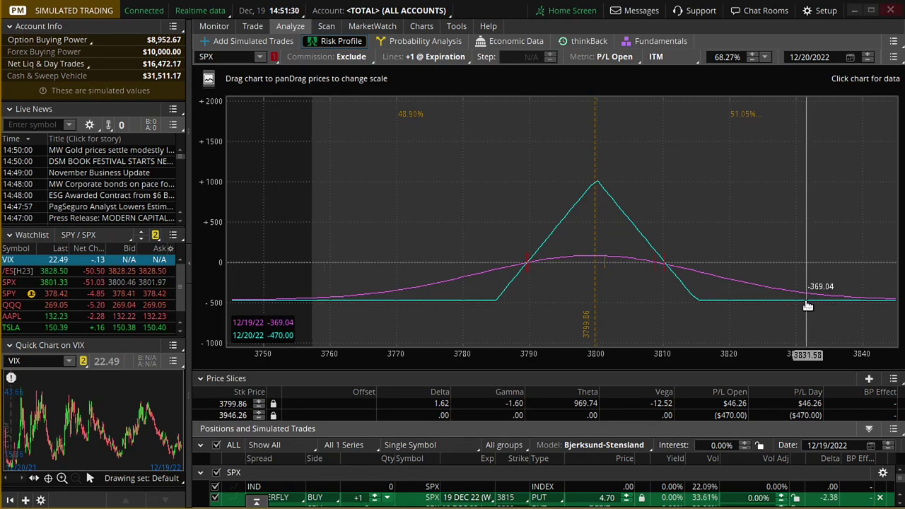
left_click(419, 29)
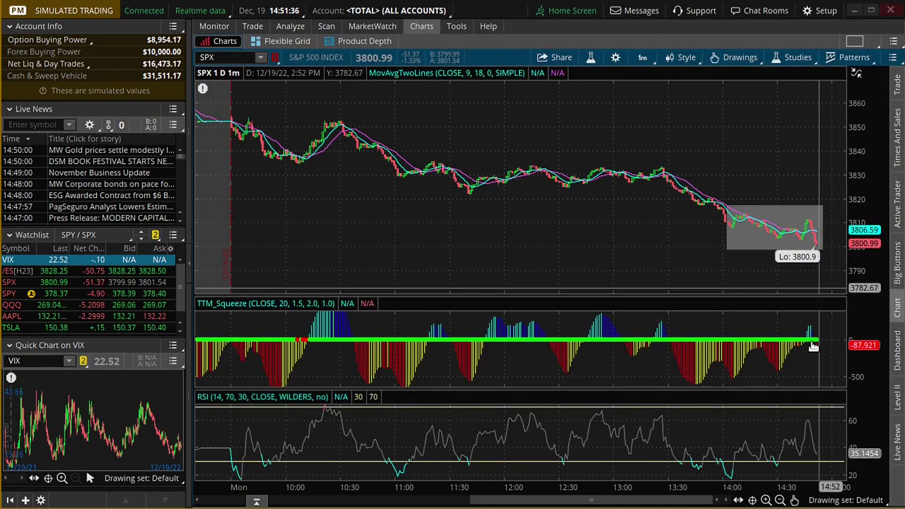
left_click(766, 500)
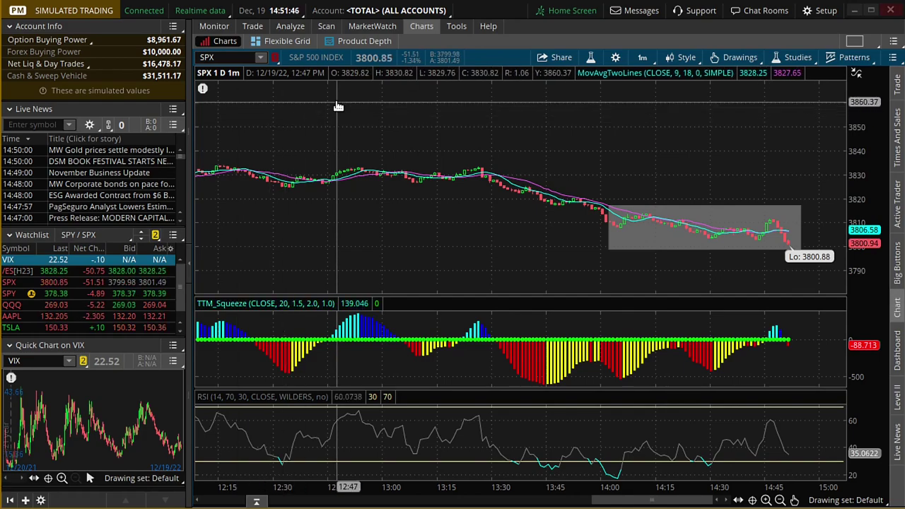
left_click(766, 499)
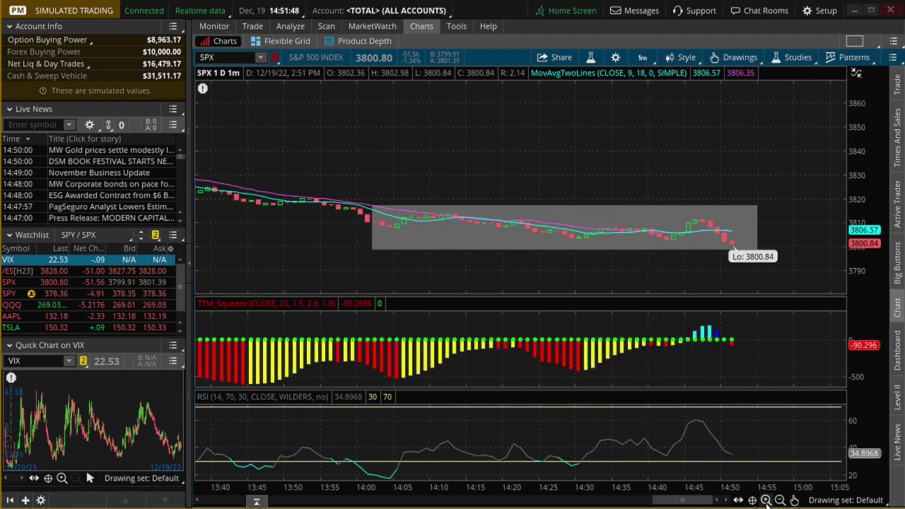
left_click(766, 500)
left_click(766, 500)
left_click(780, 500)
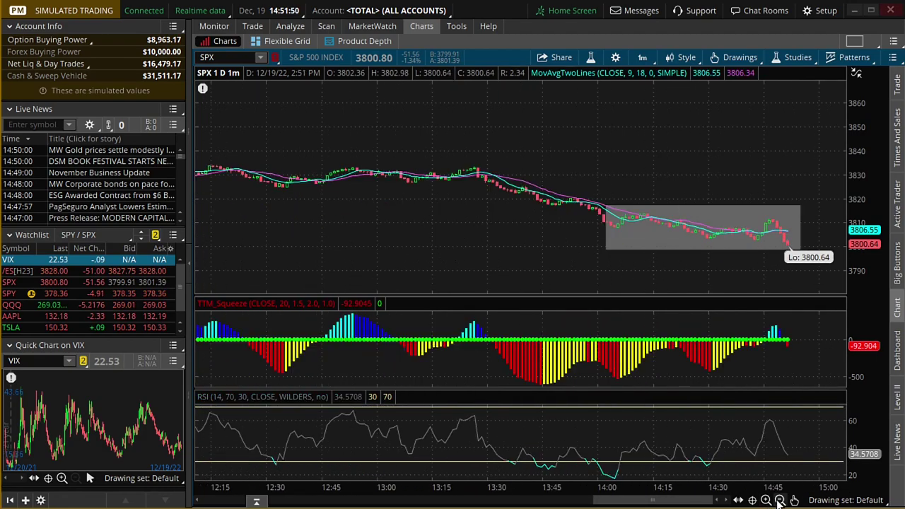
left_click(780, 500)
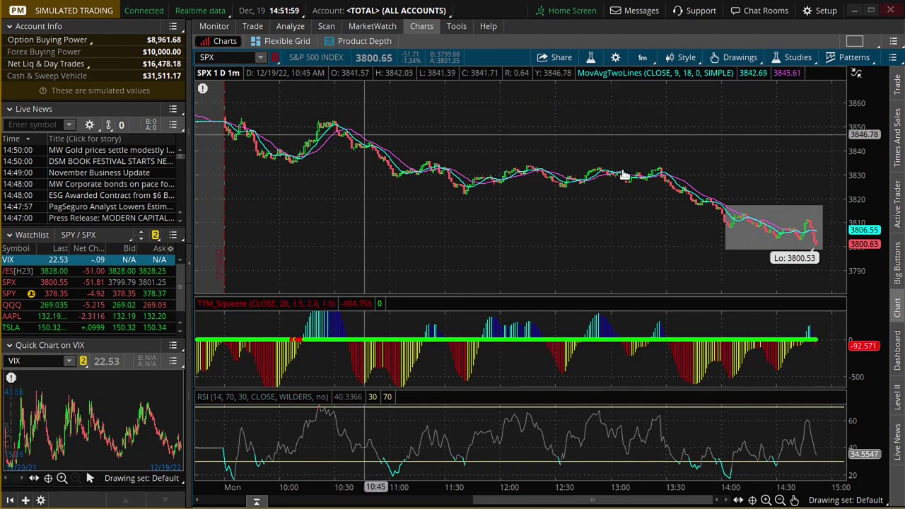
left_click(287, 29)
Review the simulated butterfly's Risk Profile P/L graph, then go to Discord's 14:50:09 prediction
left_click(332, 65)
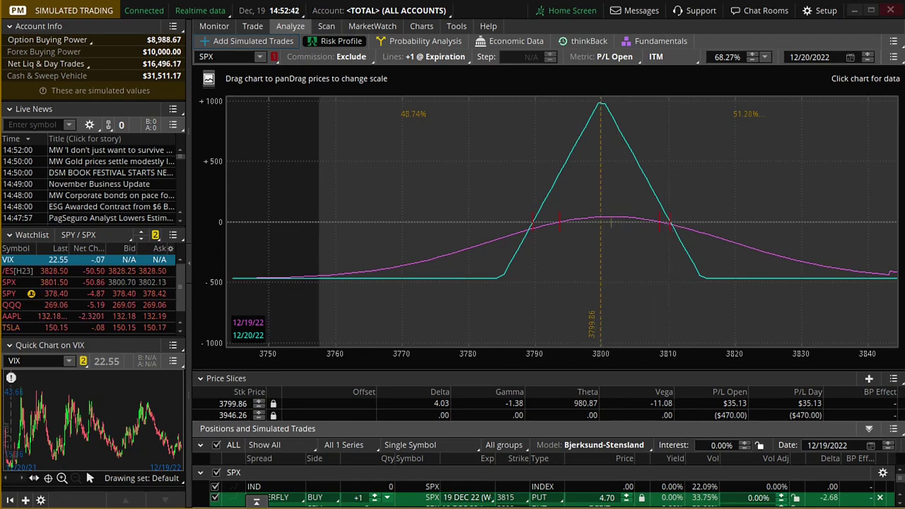
key("alt+Tab")
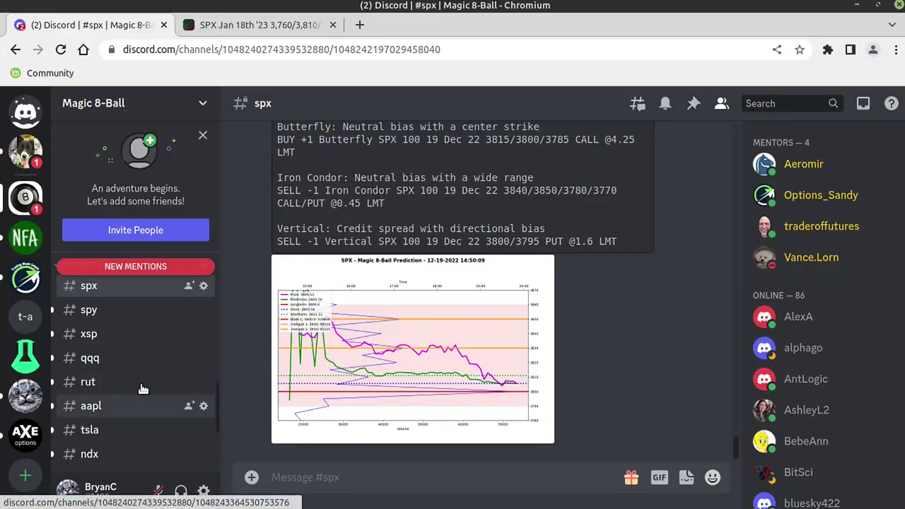
Open Discord's #0-dte channel and scroll through its ZERO DTE yearly-plan promotion
scroll(135, 371, "up", 5)
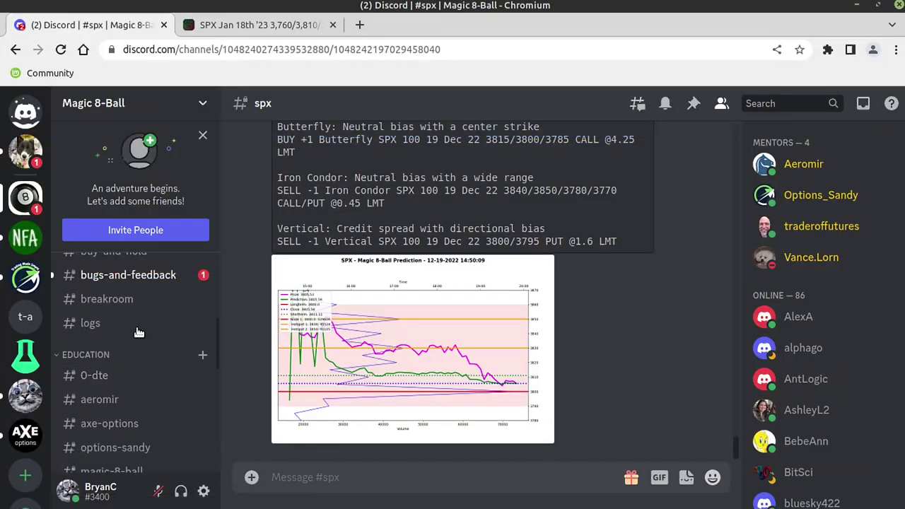
left_click(151, 382)
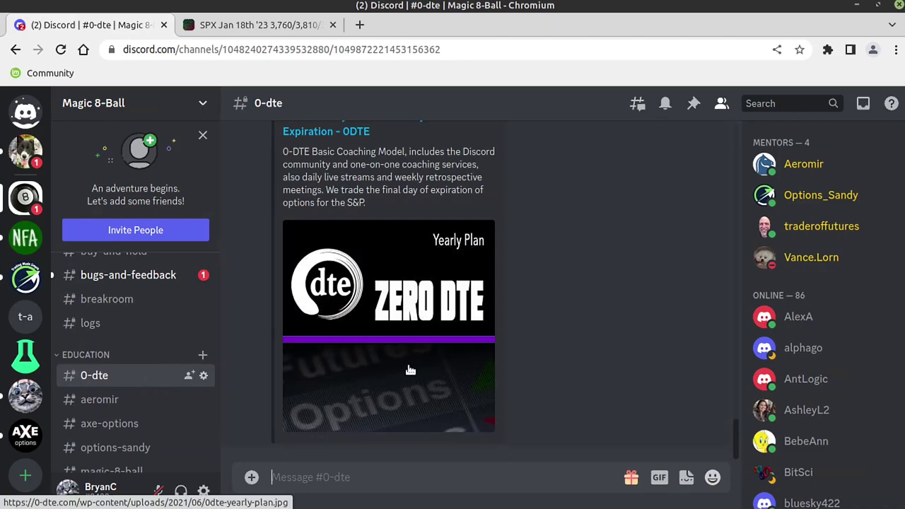
scroll(396, 297, "up", 2)
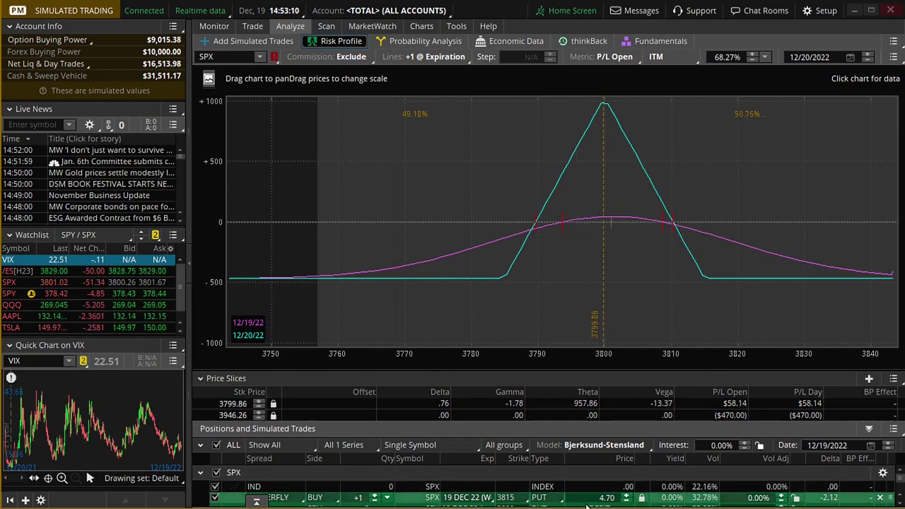
Set the SPX chart to the 1 D : 1m timeframe and zoom in on recent hours
scroll(566, 495, "down", 1)
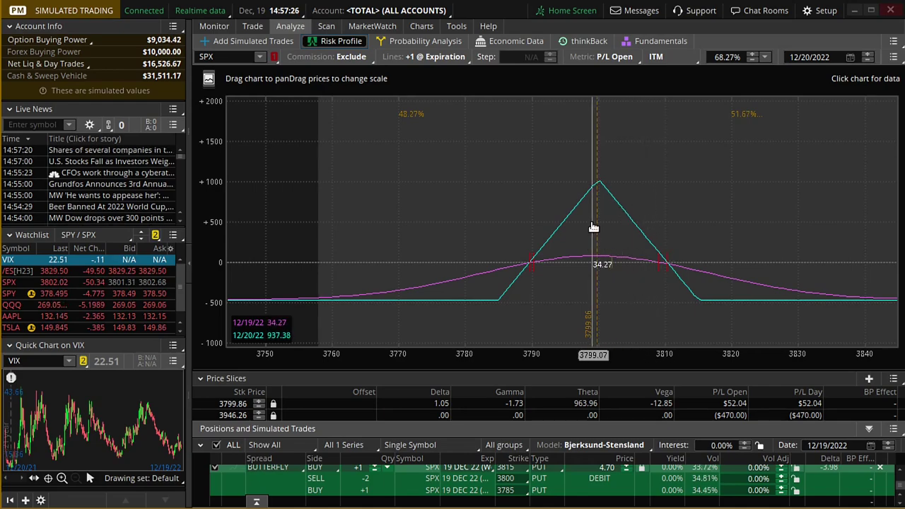
left_click(423, 27)
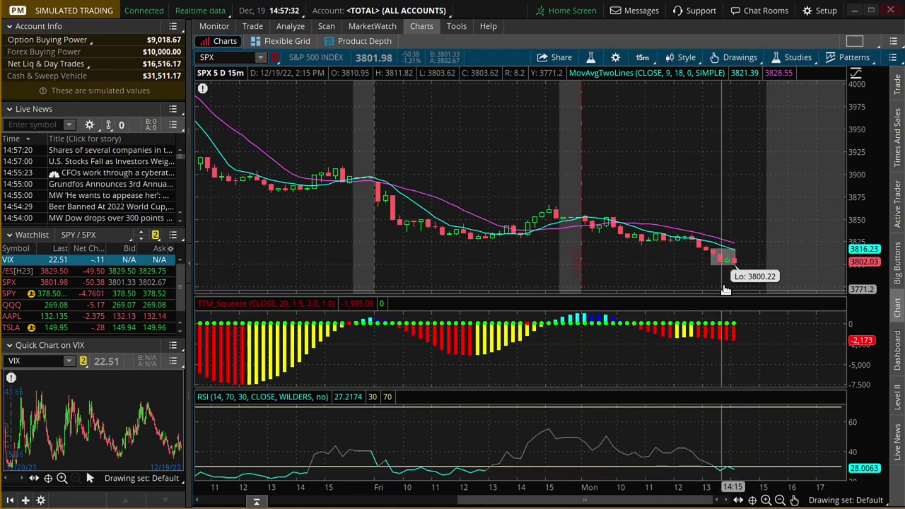
left_click(643, 58)
left_click(633, 117)
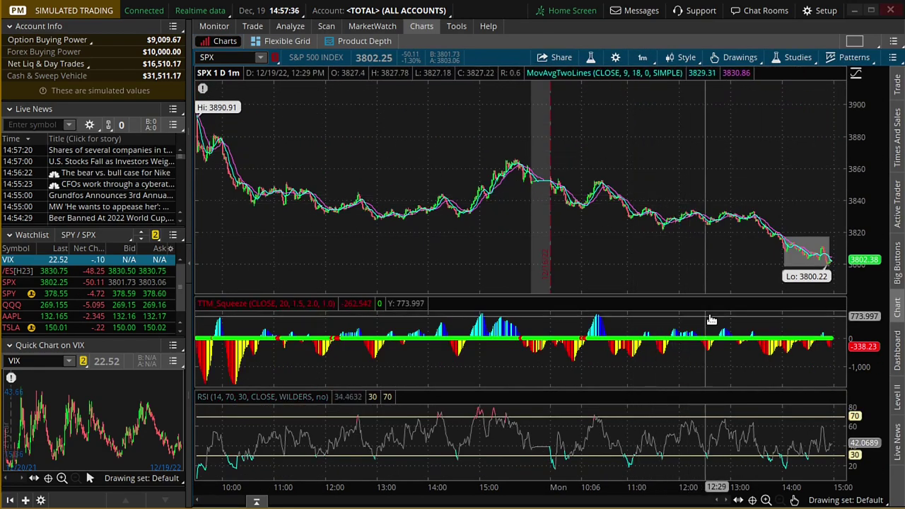
left_click(766, 500)
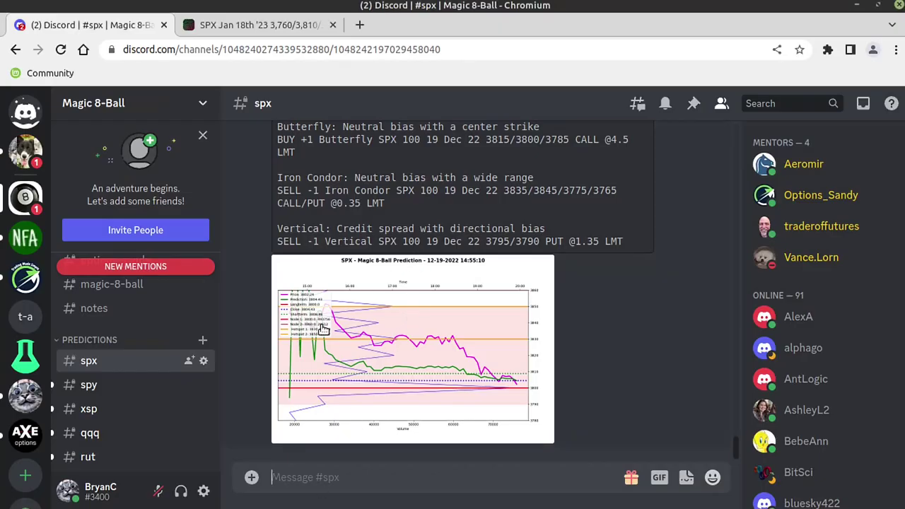
Review the enlarged 12:29 and 14:55 SPX prediction charts before returning to thinkorswim
scroll(636, 353, "up", 3)
left_click_drag(734, 448, 755, 280)
scroll(441, 276, "up", 3)
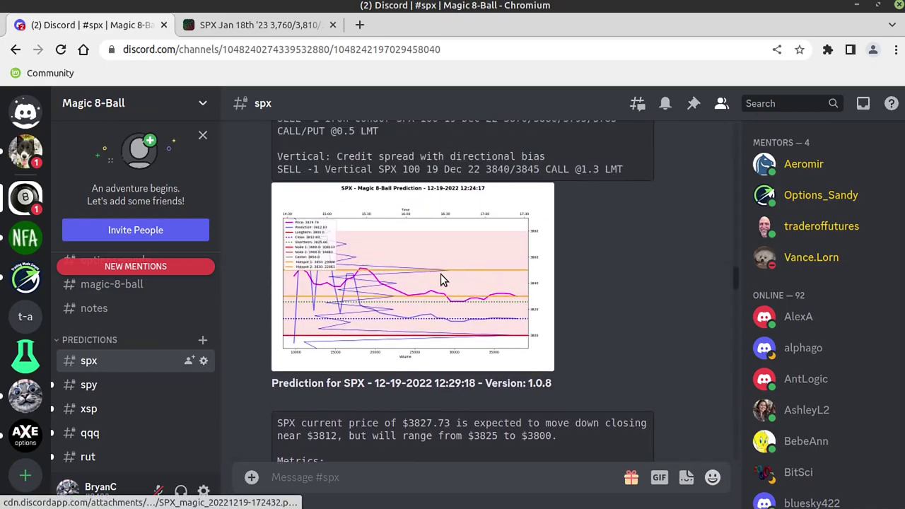
left_click(420, 353)
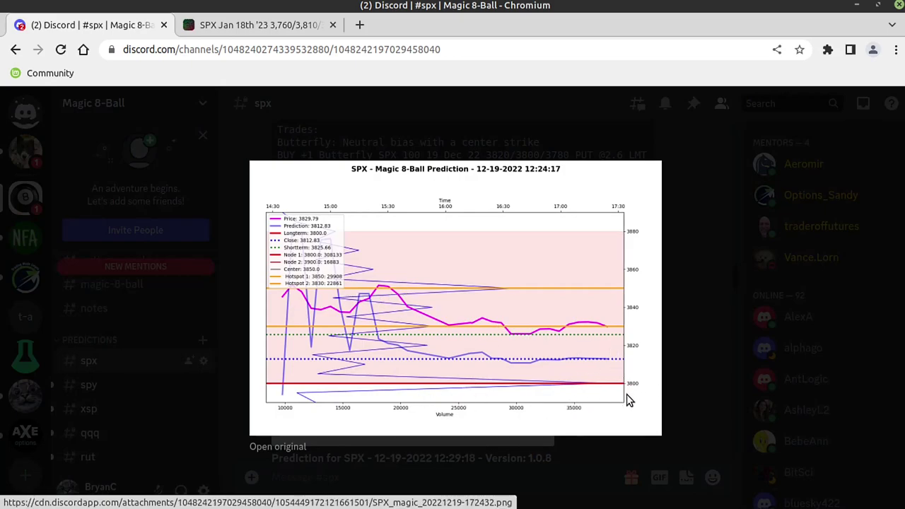
left_click(681, 365)
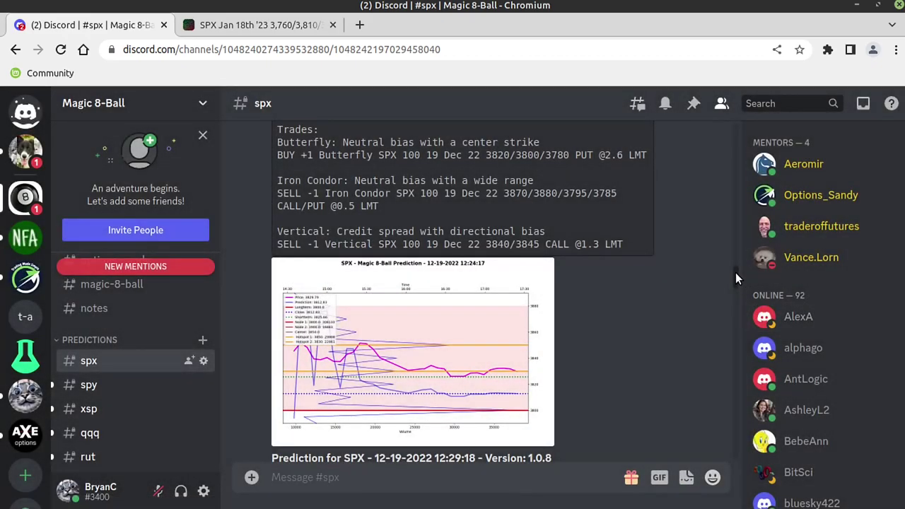
left_click_drag(735, 272, 732, 440)
scroll(731, 440, "down", 5)
left_click(471, 393)
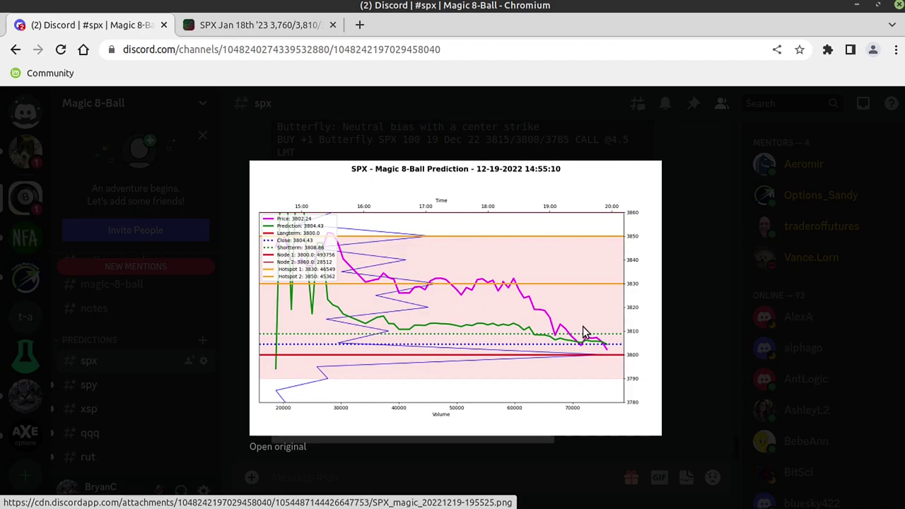
key("alt+Tab")
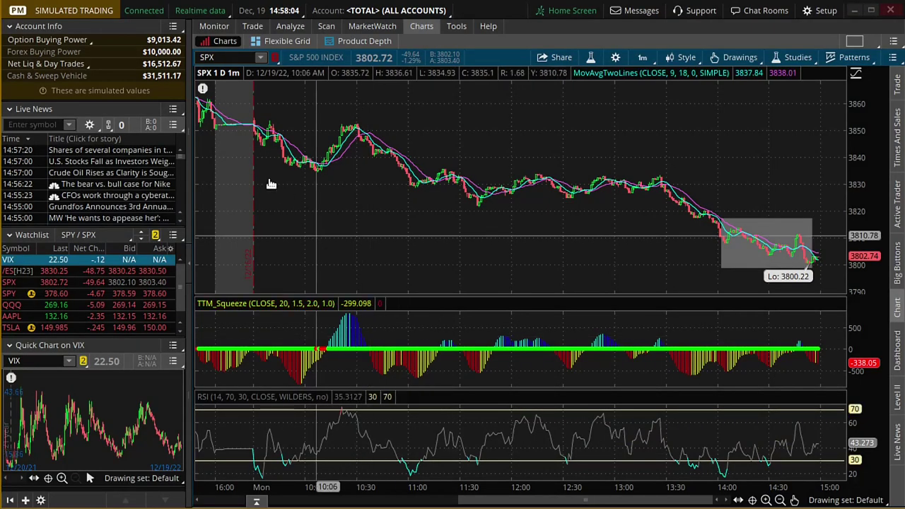
Check the butterfly's risk profile with a price slice near 3800, then return to the SPX chart
left_click(291, 26)
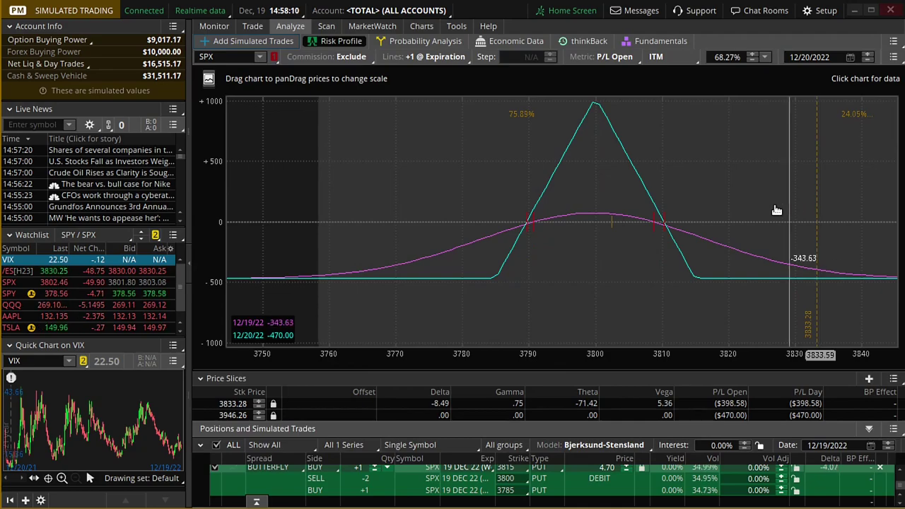
left_click(732, 212)
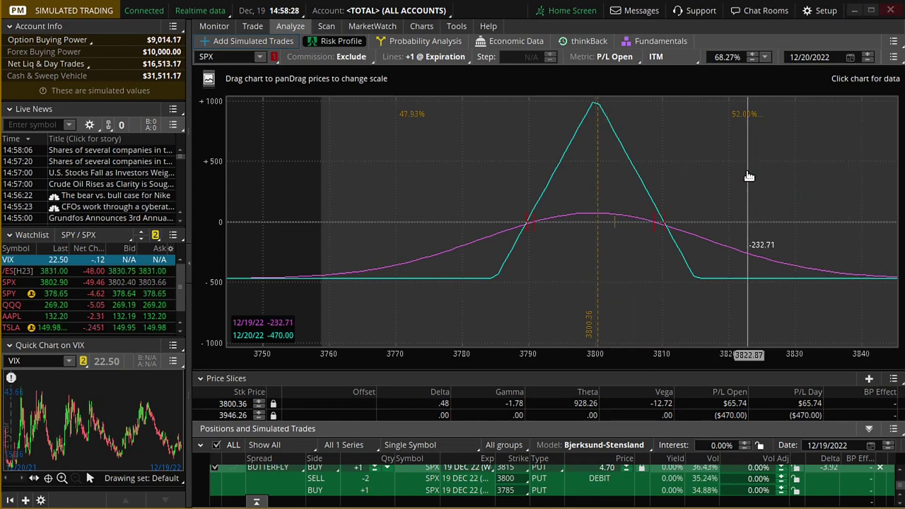
left_click(416, 26)
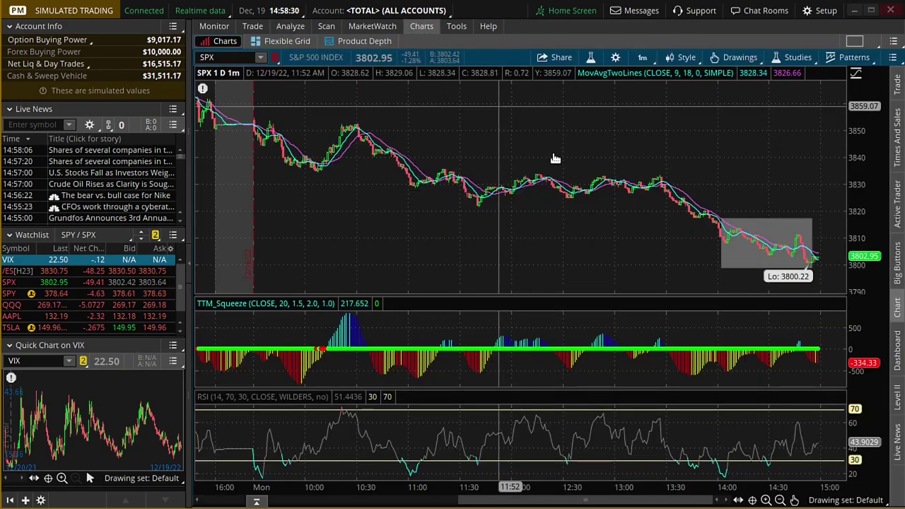
Switch the SPX chart to 5 D : 15m, zoom in twice and scroll through recent sessions
left_click(642, 59)
left_click(620, 134)
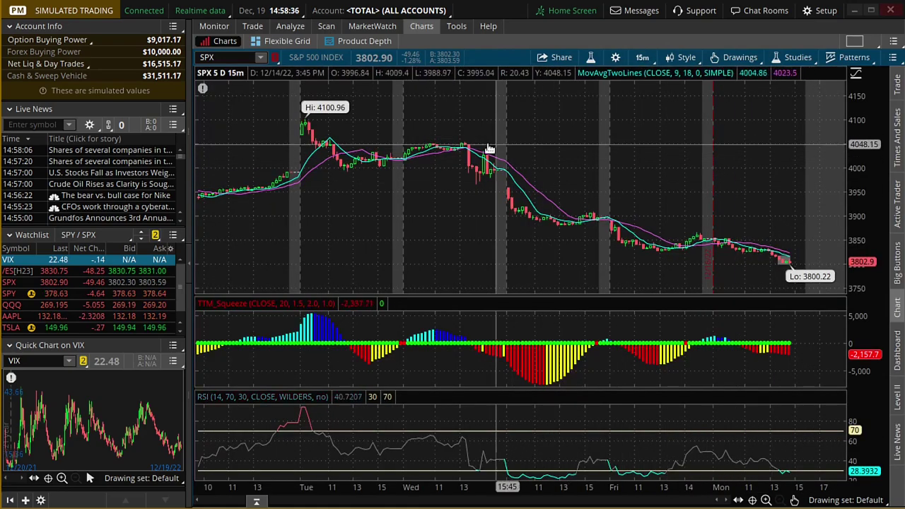
left_click(767, 500)
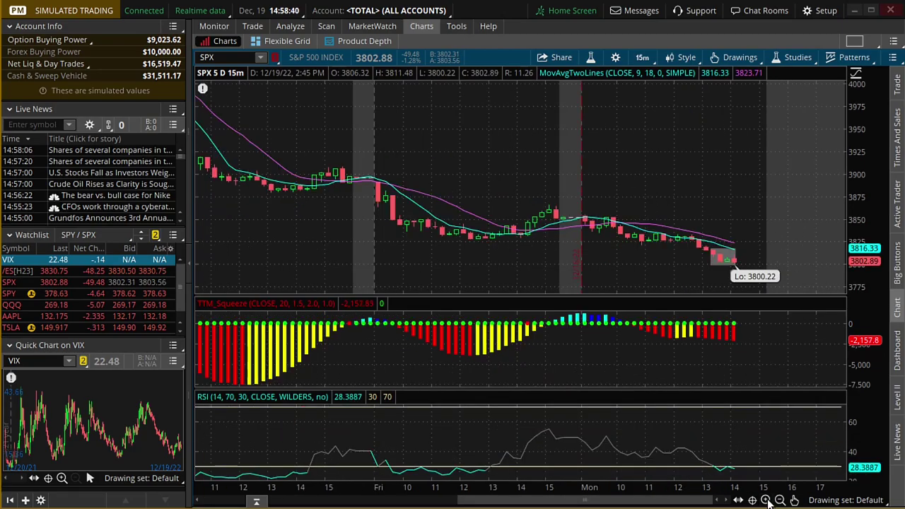
left_click(767, 499)
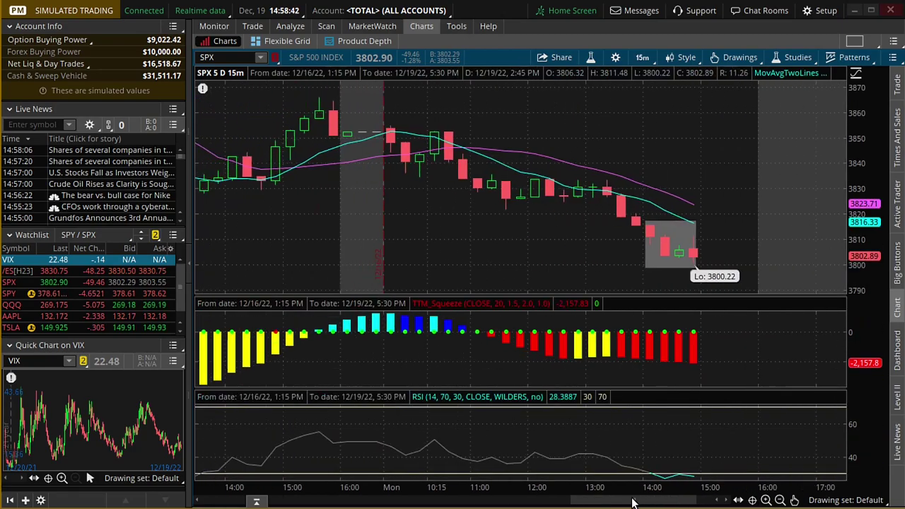
left_click_drag(633, 502, 404, 488)
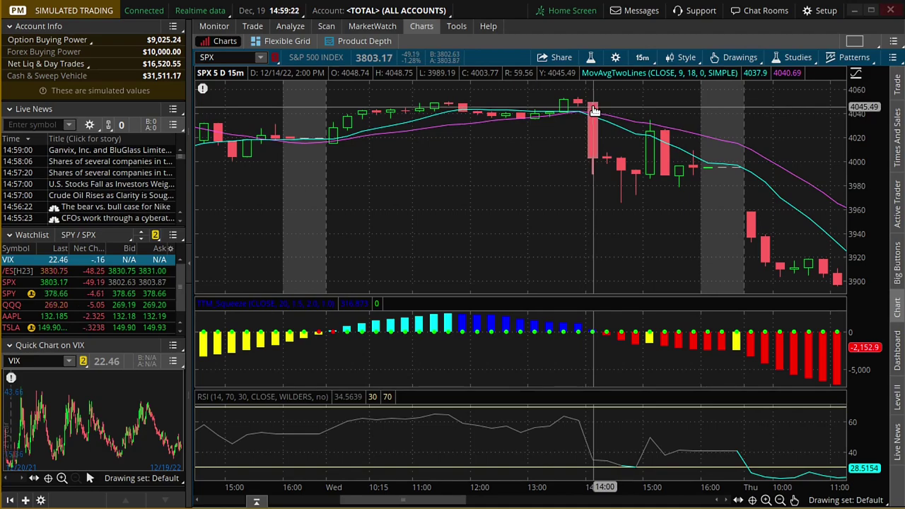
left_click_drag(403, 500, 649, 500)
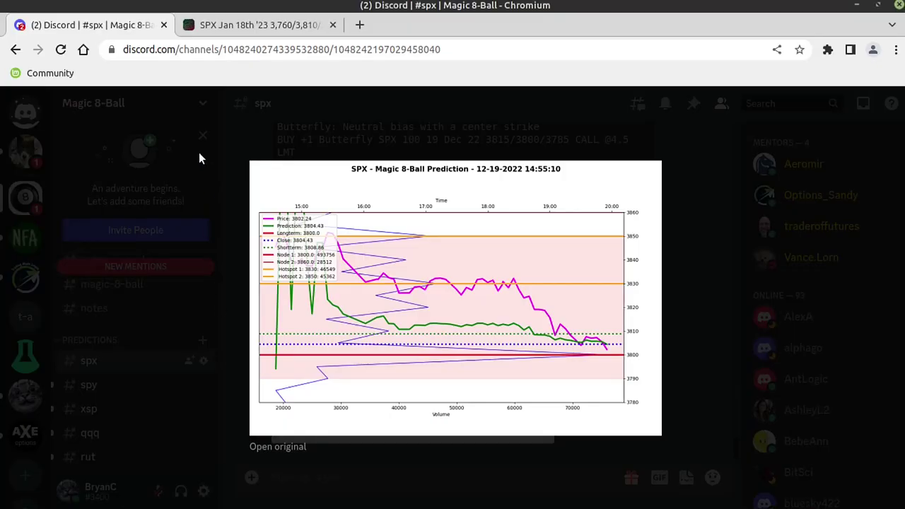
left_click(199, 152)
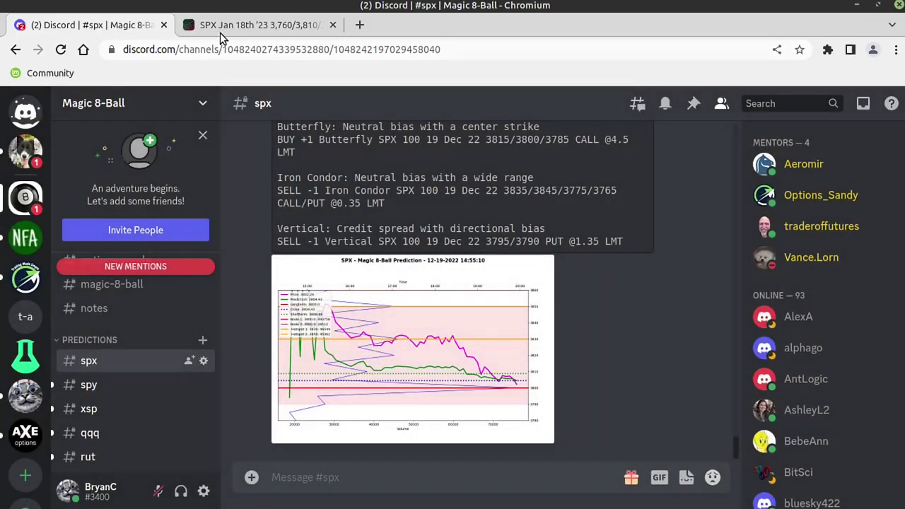
Change the OptionStrat SPX strategy to Iron Condor, review its payoff chart, and return to Discord
left_click(220, 32)
scroll(459, 171, "up", 2)
scroll(459, 171, "up", 1)
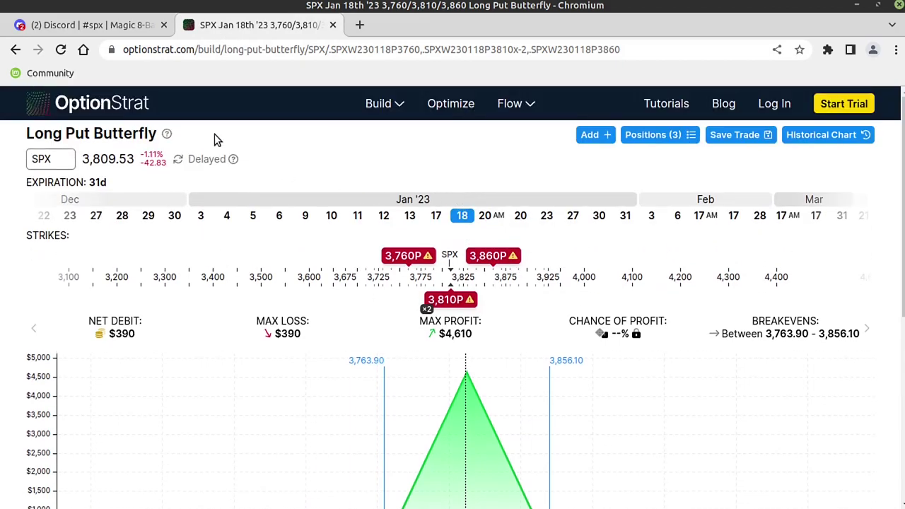
mouse_move(387, 112)
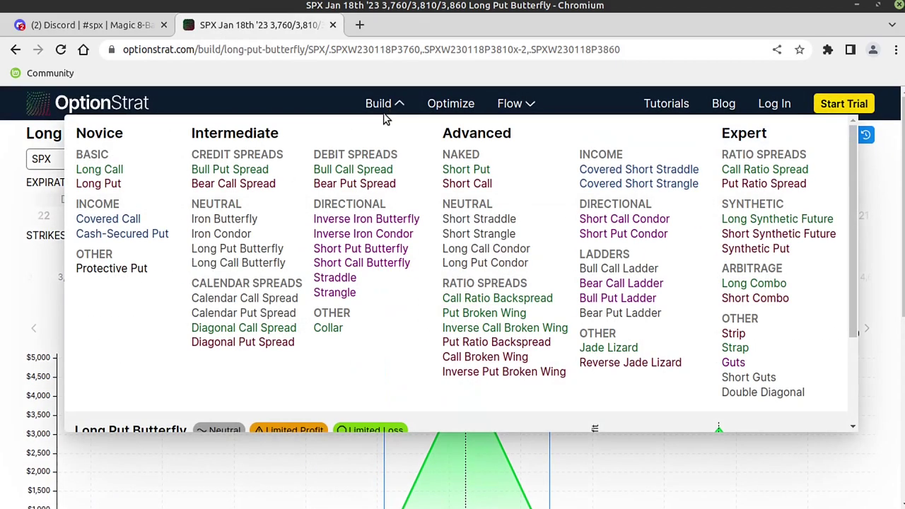
left_click(220, 234)
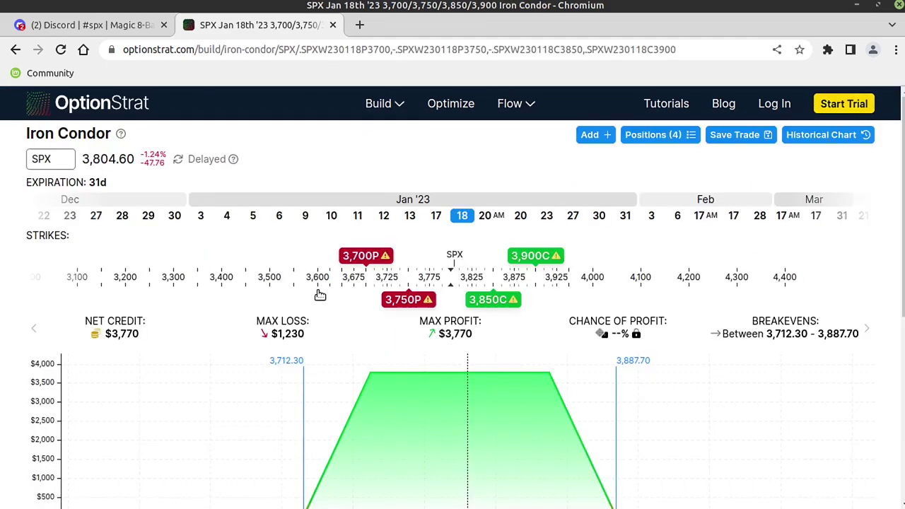
scroll(325, 304, "down", 3)
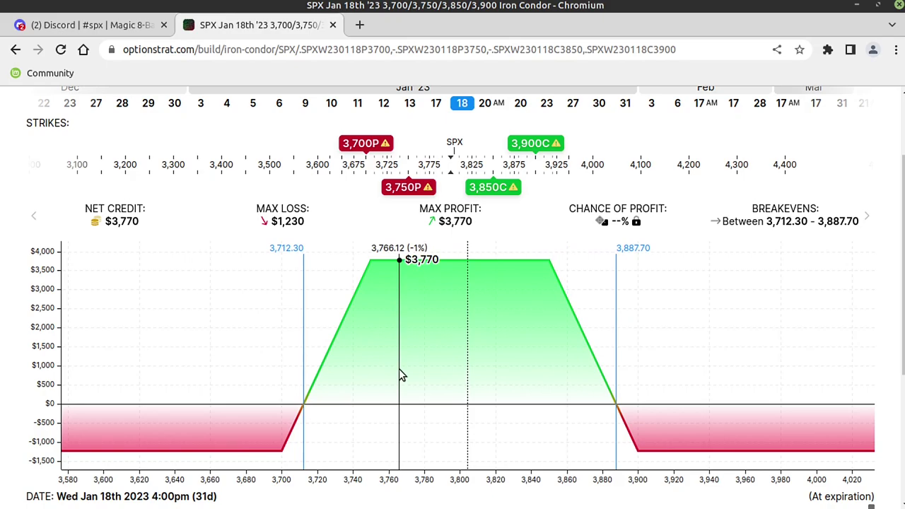
left_click(82, 27)
scroll(584, 338, "up", 1)
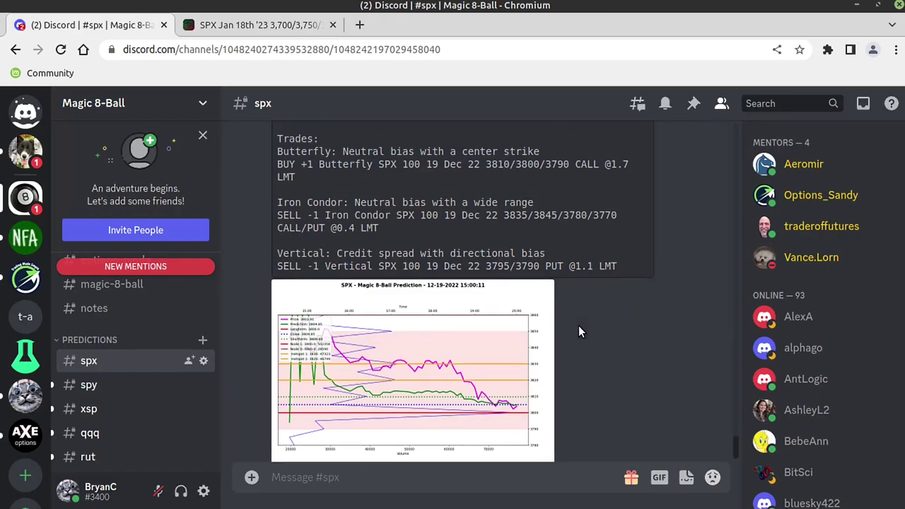
Copy the 3835/3845/3780/3770 CALL/PUT @0.4 LMT iron condor line and switch to thinkorswim
left_click_drag(384, 242, 325, 232)
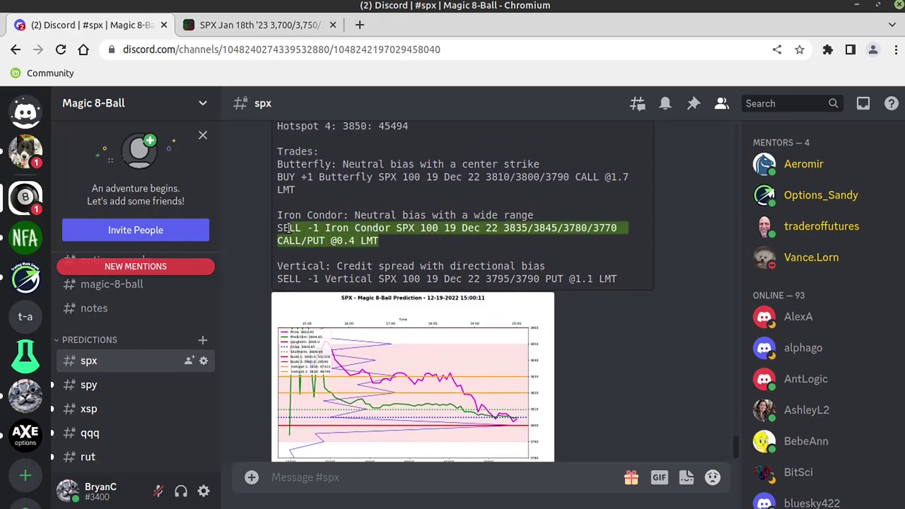
right_click(428, 233)
left_click(479, 243)
key("alt+Tab")
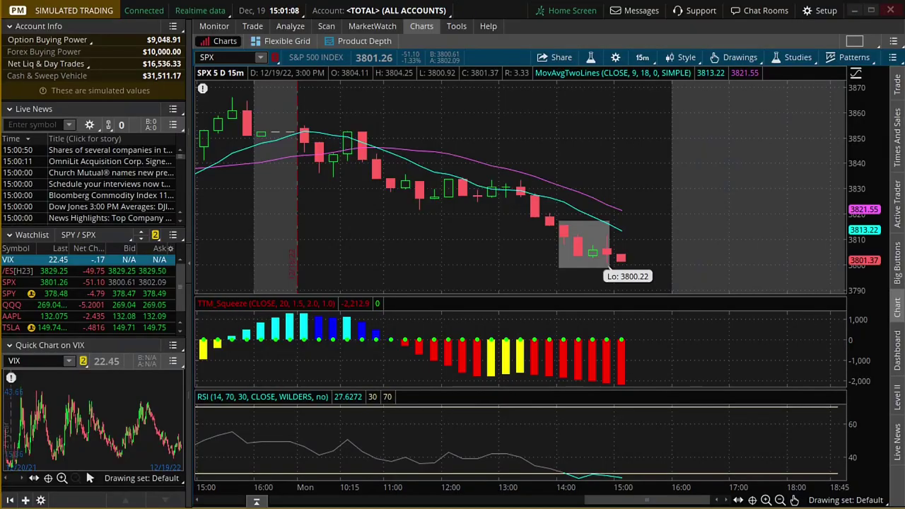
Replace the butterfly order with the pasted 3835/3845/3780/3770 iron condor and plot its risk profile
left_click(283, 26)
key("ctrl+v")
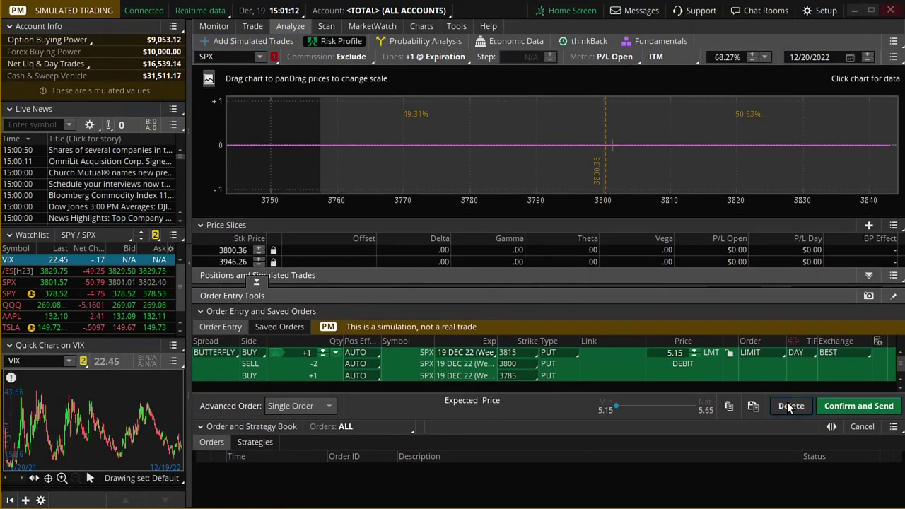
left_click(789, 406)
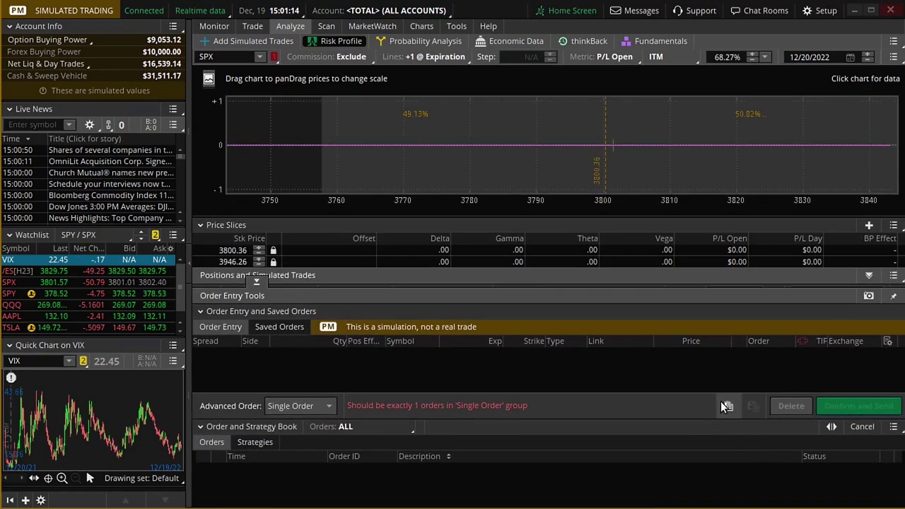
left_click(725, 405)
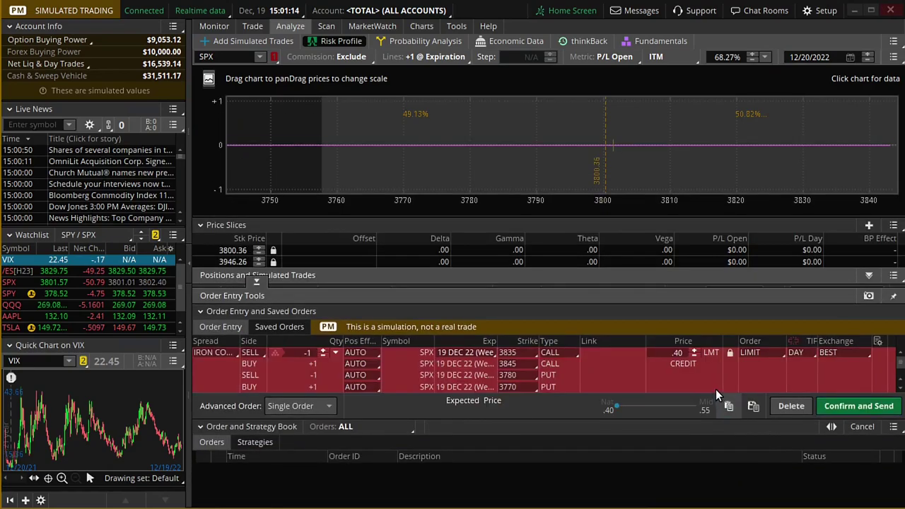
right_click(611, 367)
left_click(679, 494)
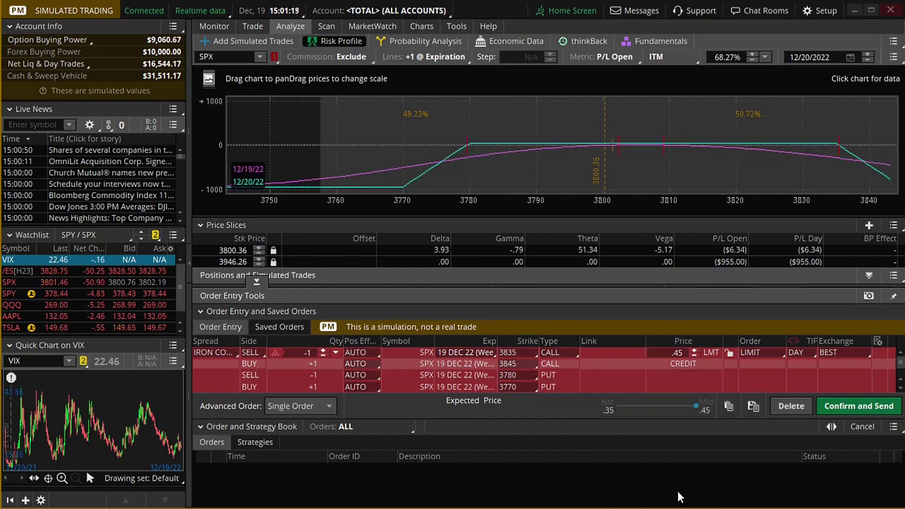
left_click(790, 408)
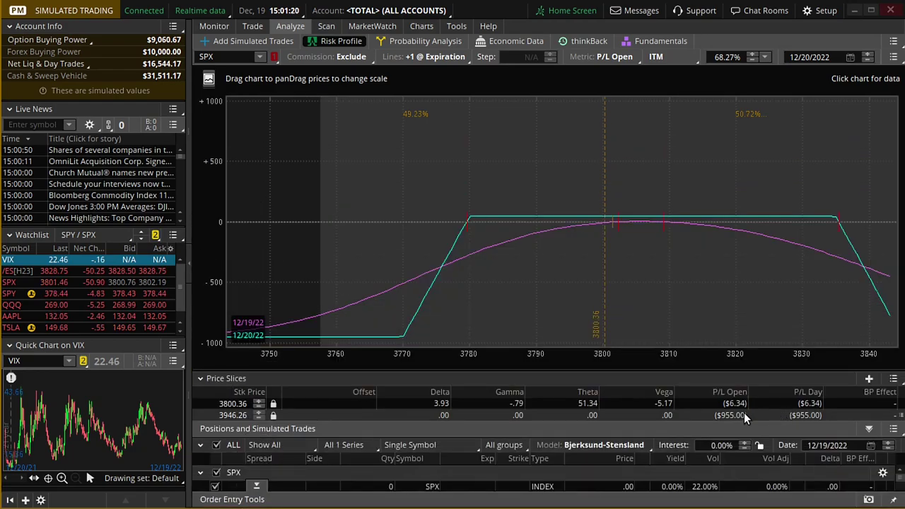
Pan the iron condor risk profile to cover 3760–3850 and open the Price Slices menu
left_click_drag(785, 320, 691, 314)
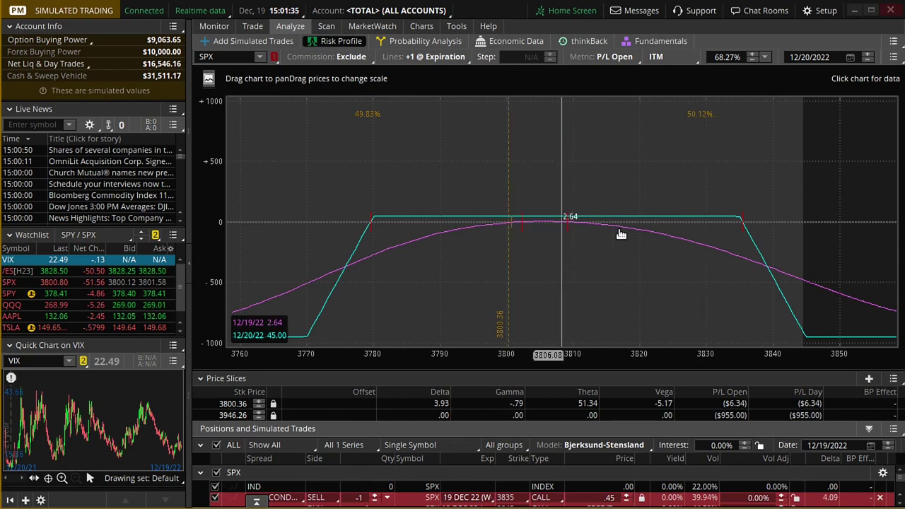
left_click(893, 379)
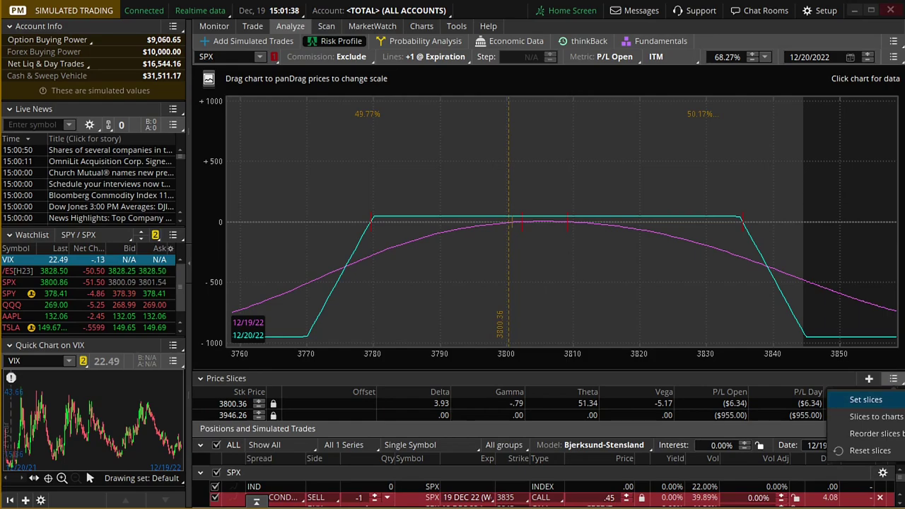
Set two price slices and position them at 3790.92 and 3822.13 on the iron condor profile
left_click(867, 400)
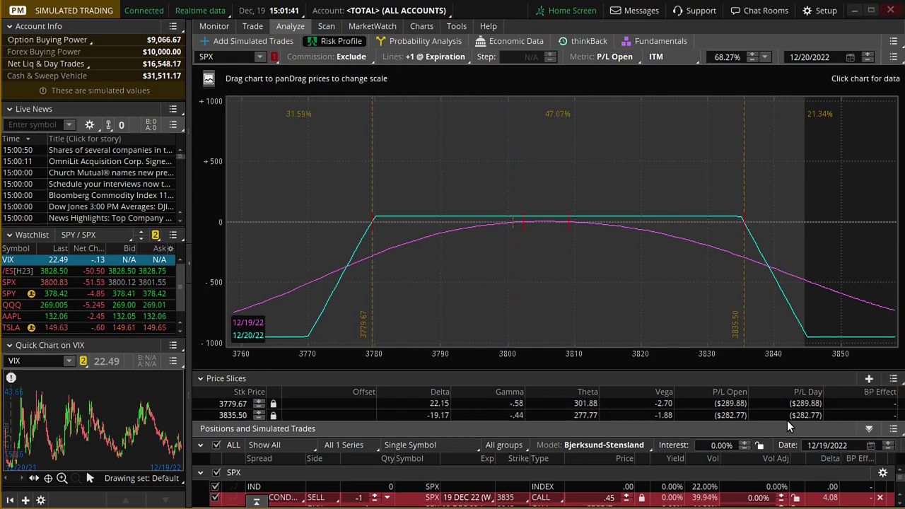
left_click_drag(378, 206, 419, 205)
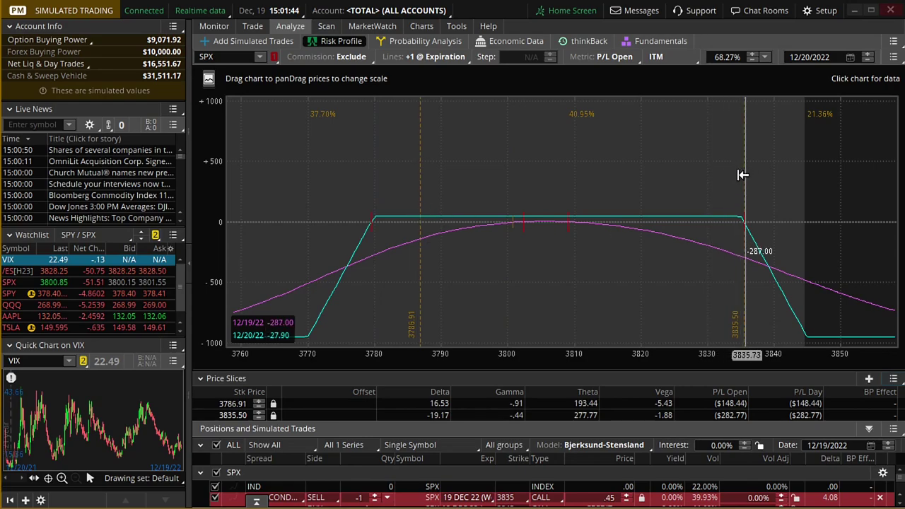
left_click_drag(742, 174, 693, 179)
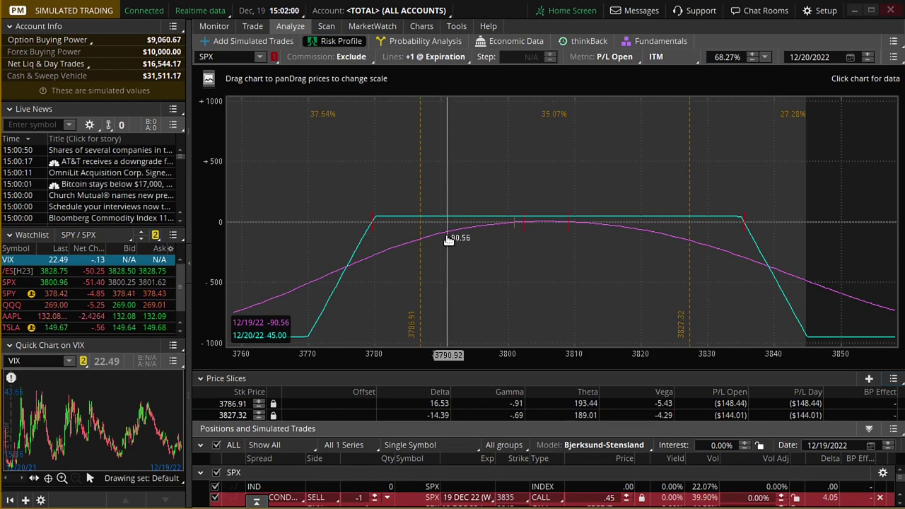
left_click(448, 240)
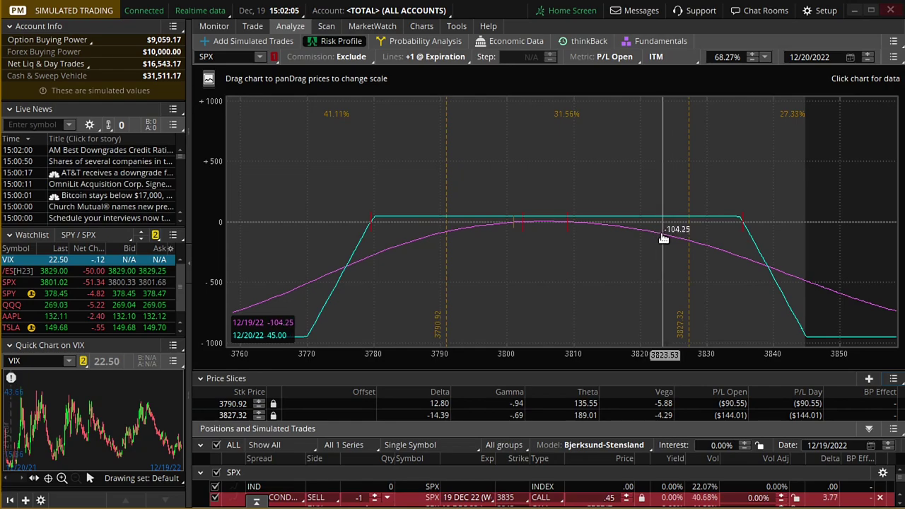
left_click_drag(683, 235, 659, 233)
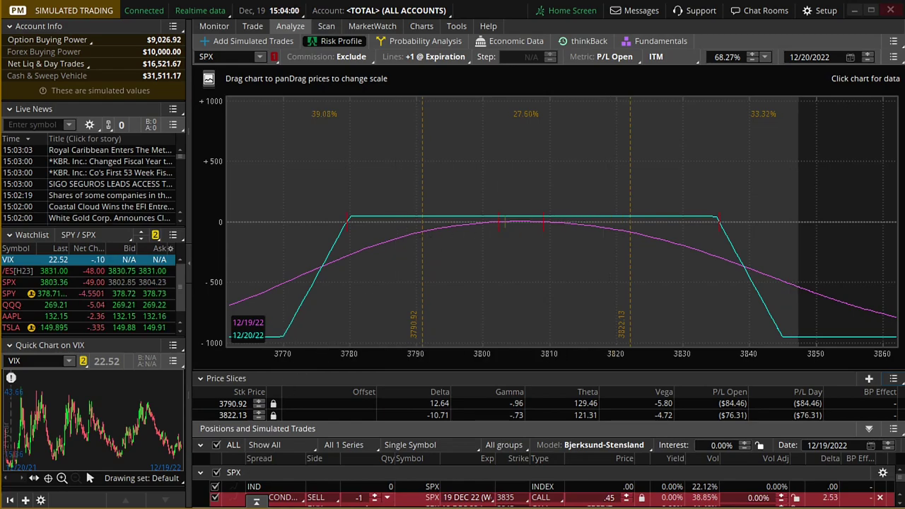
Open Discord's #axe-options channel, view the axeoptions1.com site, close it, and return to thinkorswim
key("alt+Tab")
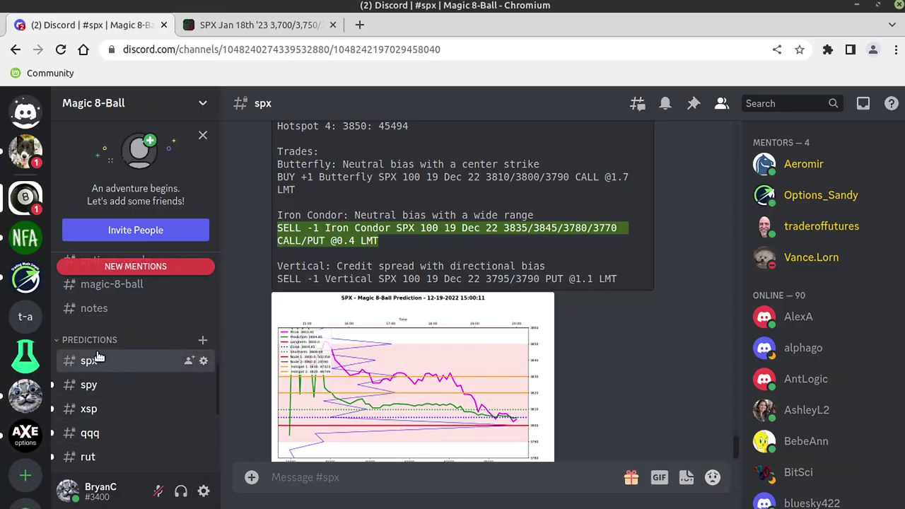
scroll(96, 352, "up", 5)
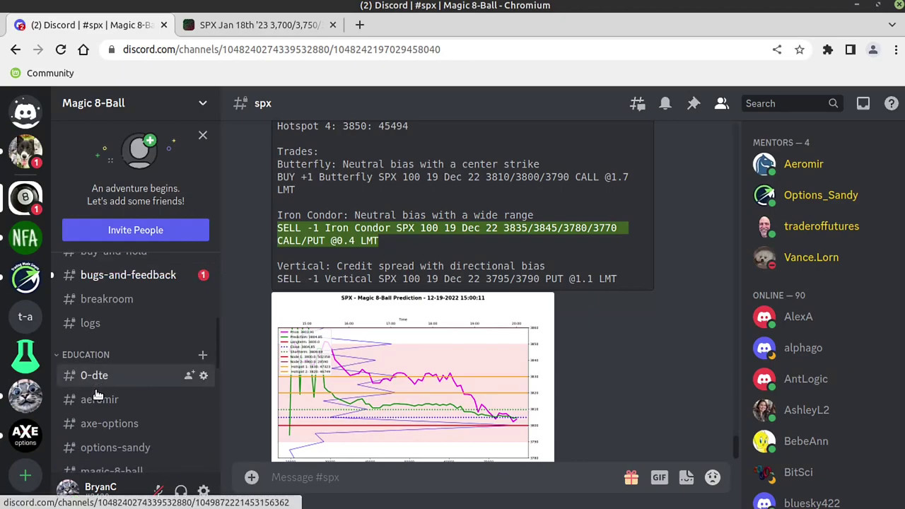
left_click(99, 424)
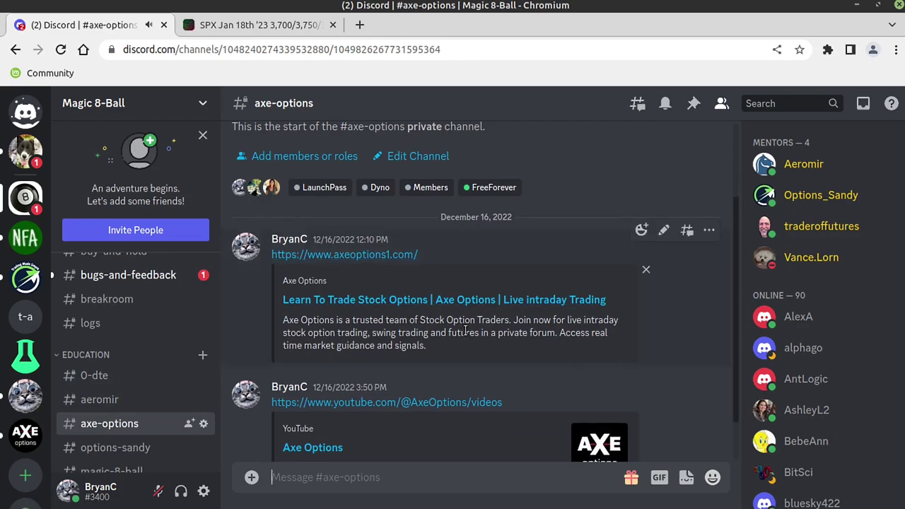
left_click(366, 256)
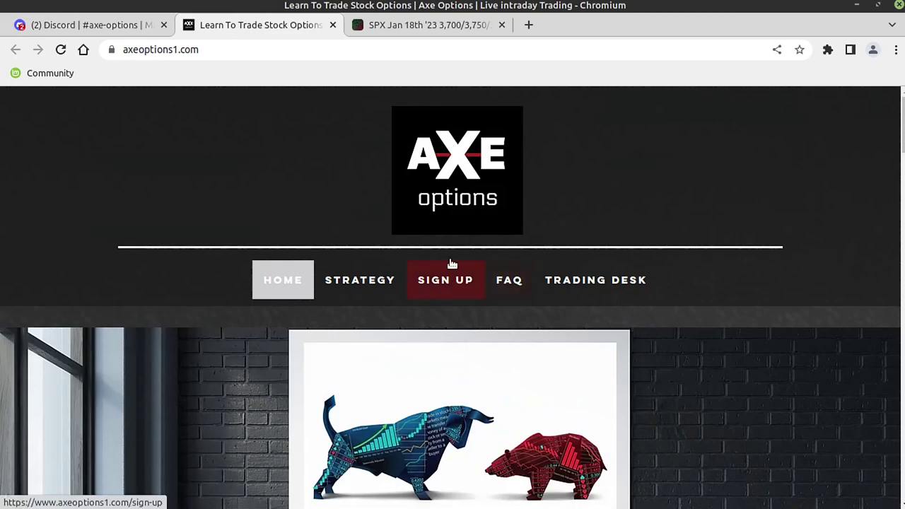
left_click(331, 26)
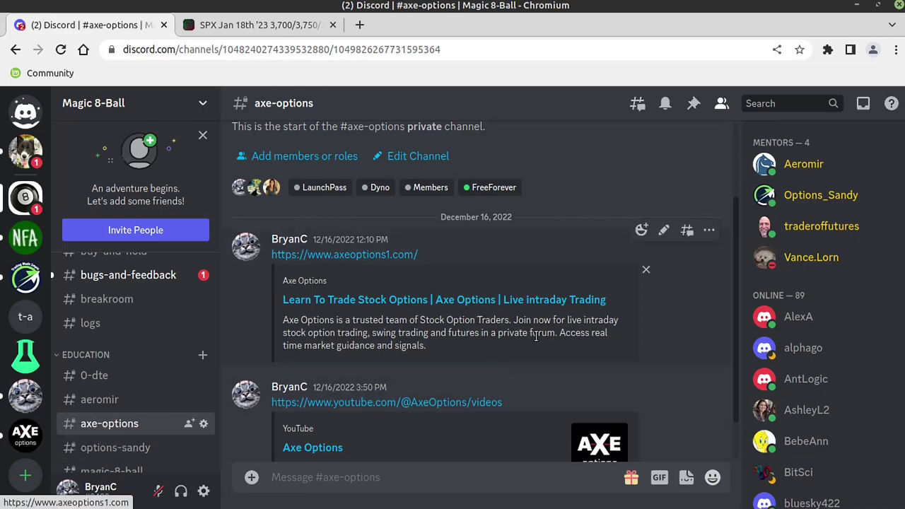
scroll(541, 340, "down", 1)
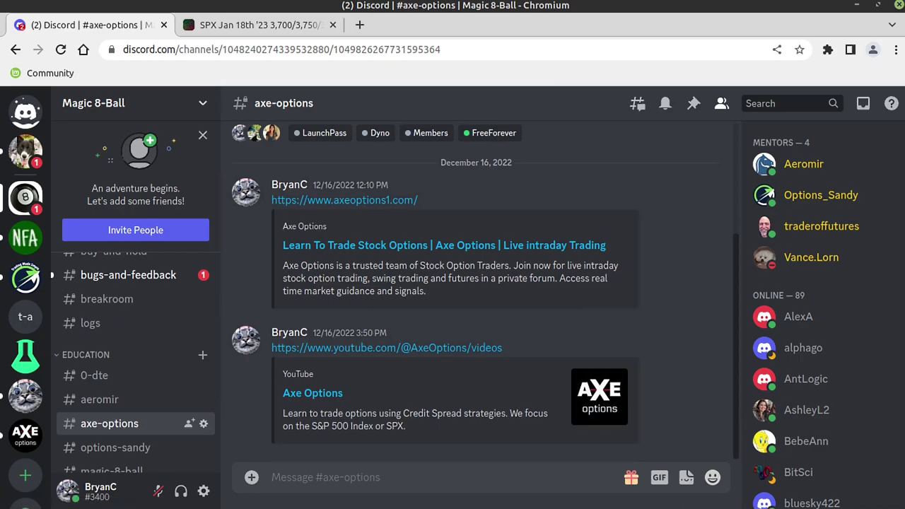
key("alt+Tab")
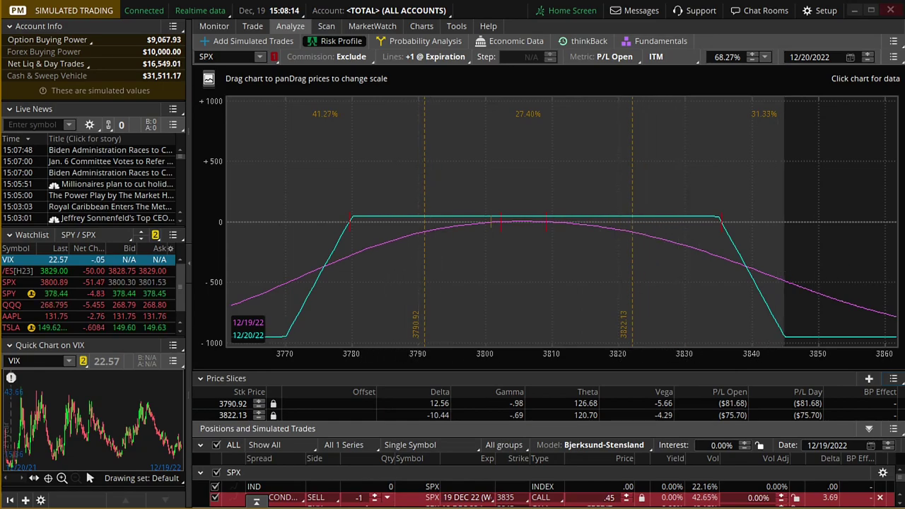
Open Discord's #spx channel and scroll to the Magic 8-Ball iron condor prediction
key("alt+Tab")
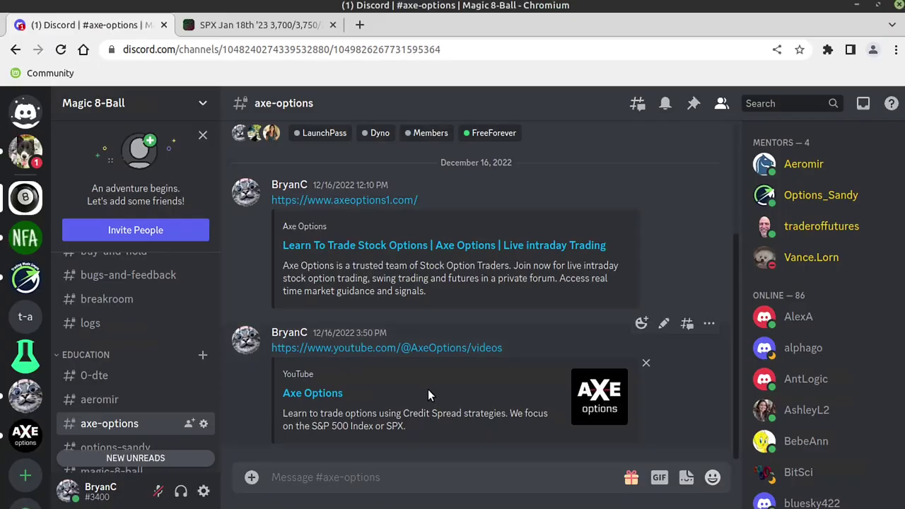
scroll(151, 375, "down", 3)
scroll(151, 376, "down", 2)
left_click(117, 362)
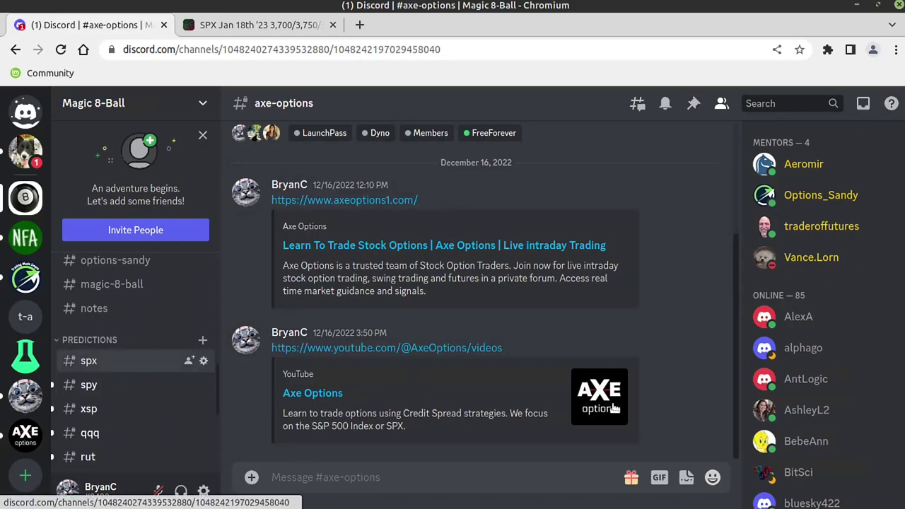
left_click_drag(735, 442, 735, 235)
scroll(687, 276, "up", 10)
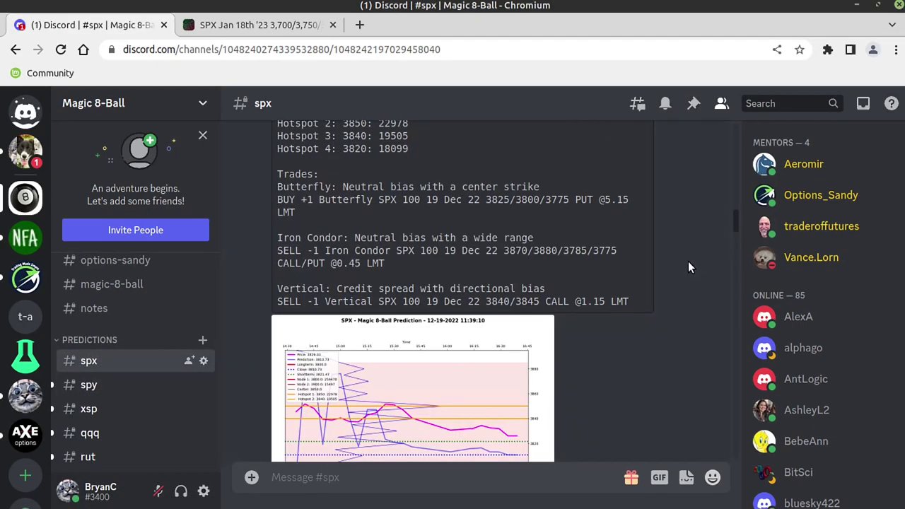
scroll(687, 288, "up", 1)
scroll(687, 287, "down", 2)
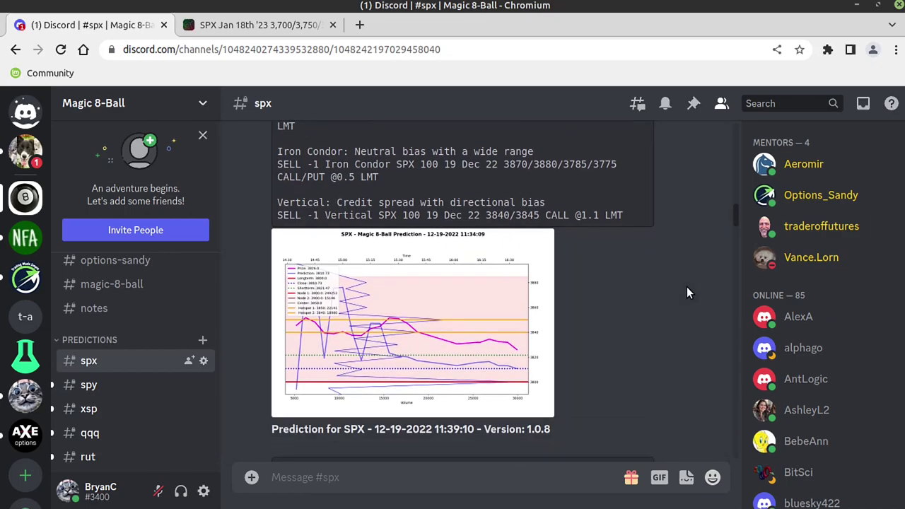
scroll(687, 286, "down", 10)
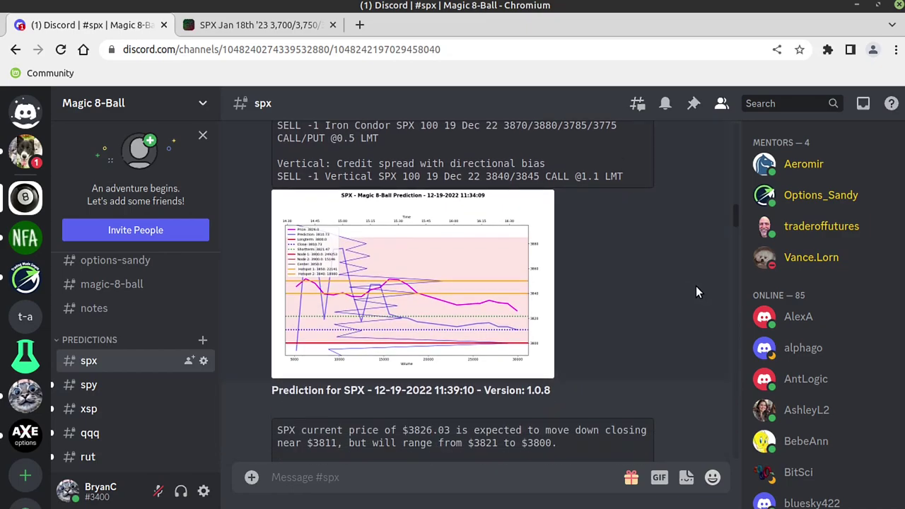
scroll(681, 291, "down", 3)
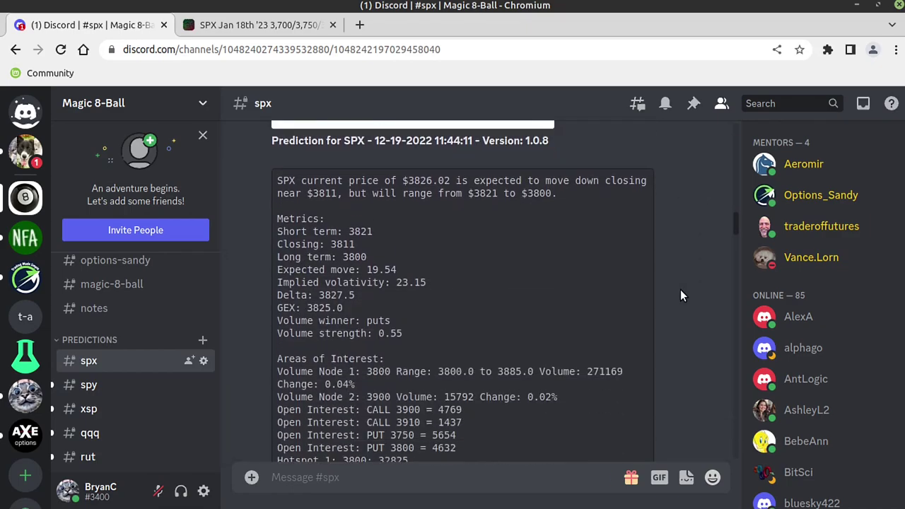
scroll(680, 289, "down", 1)
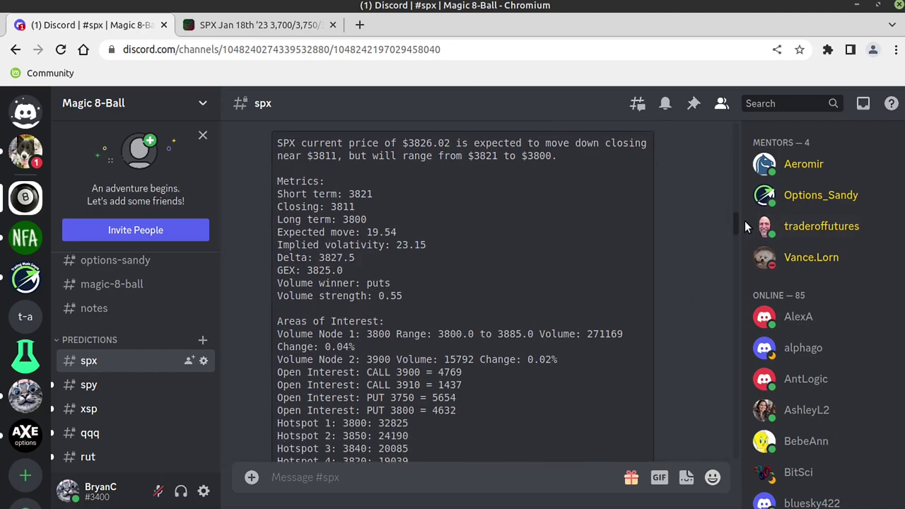
scroll(719, 317, "down", 6)
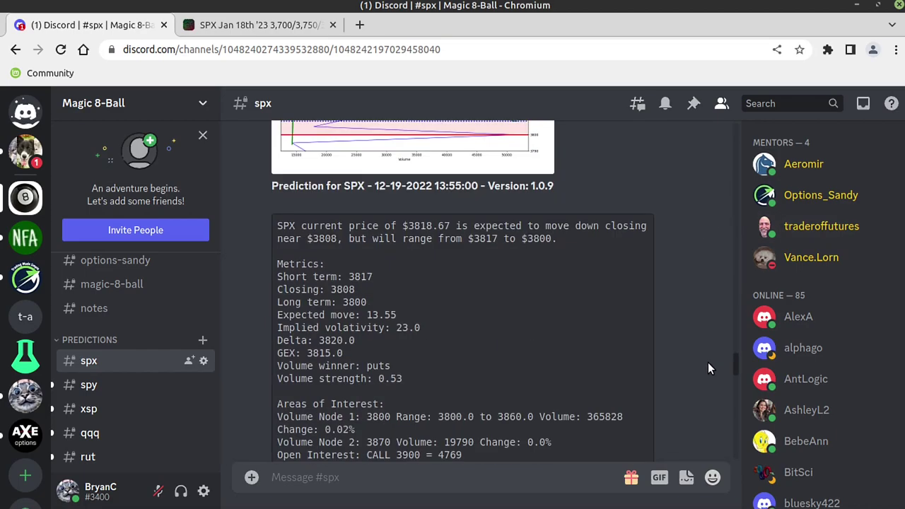
scroll(707, 362, "up", 4)
scroll(711, 345, "up", 6)
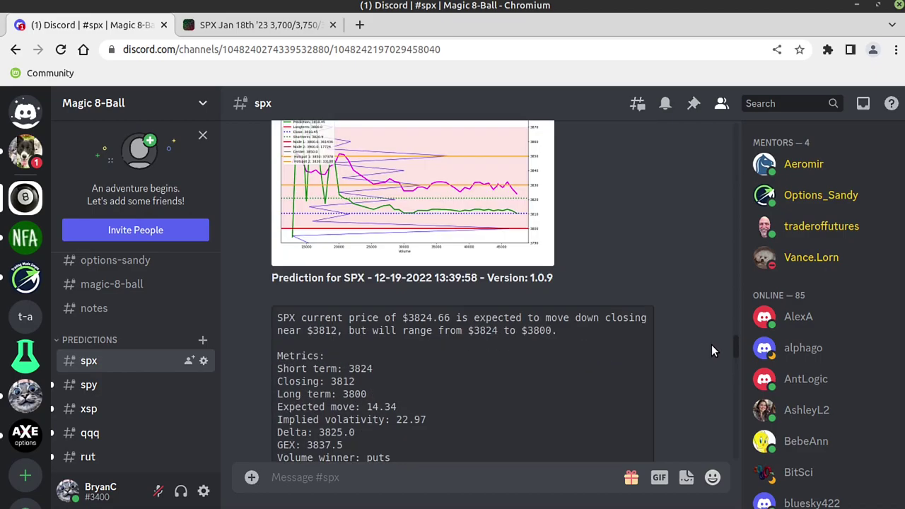
scroll(712, 344, "up", 10)
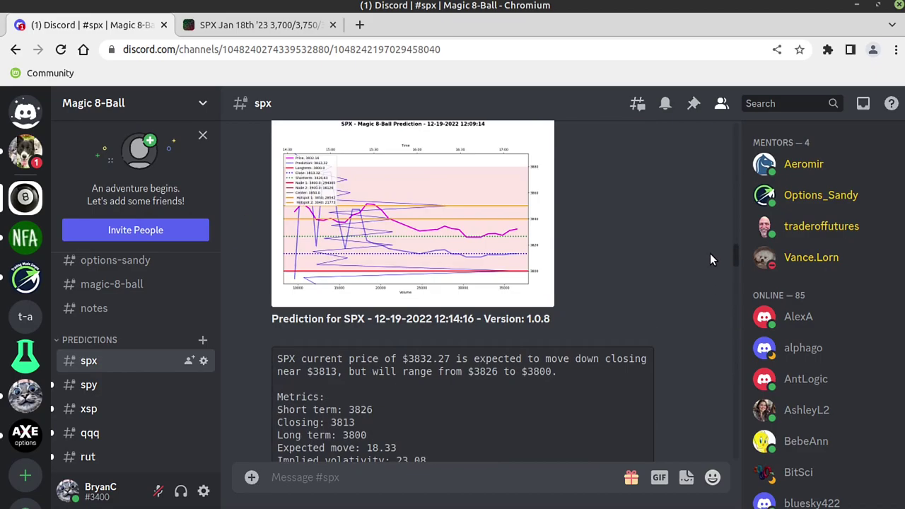
scroll(710, 253, "up", 8)
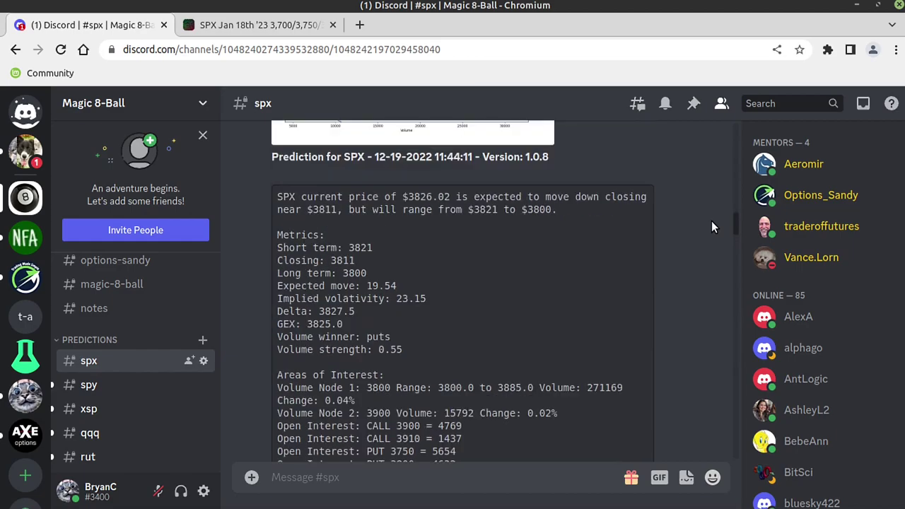
scroll(609, 251, "up", 8)
scroll(616, 267, "up", 10)
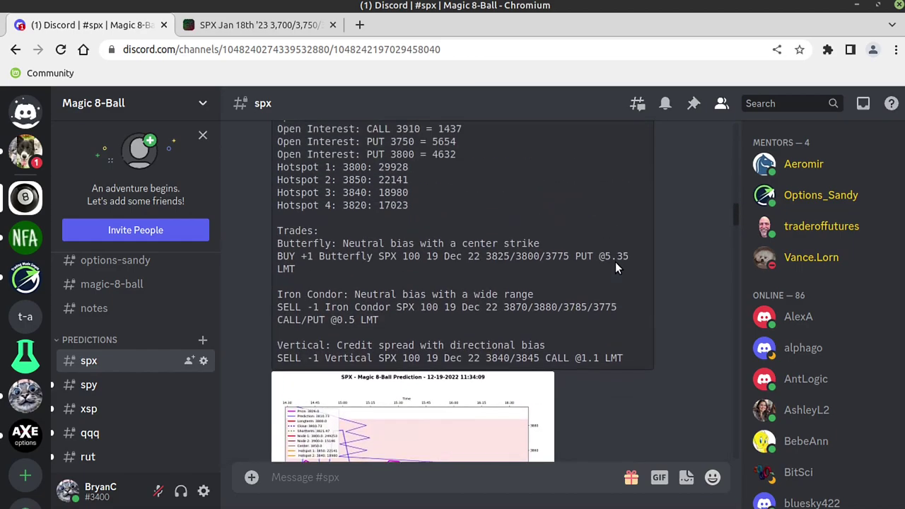
scroll(615, 268, "up", 3)
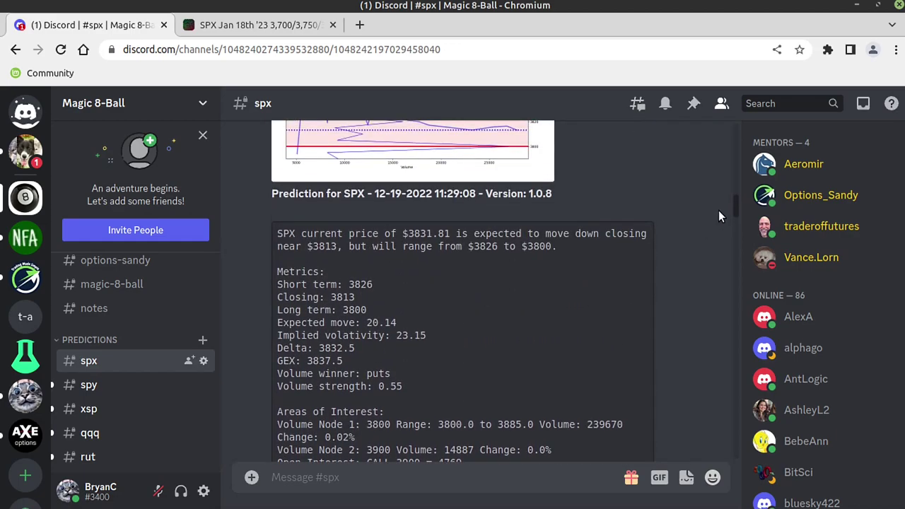
left_click_drag(731, 205, 734, 186)
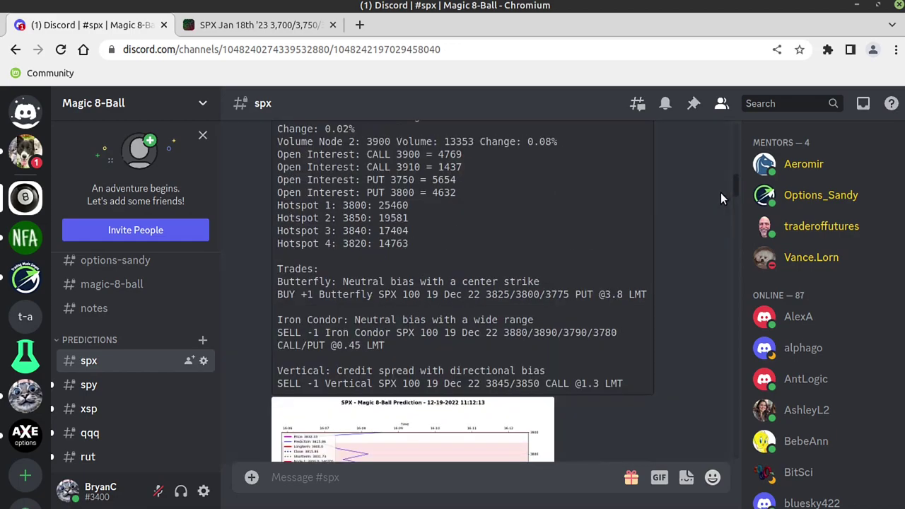
scroll(638, 229, "up", 5)
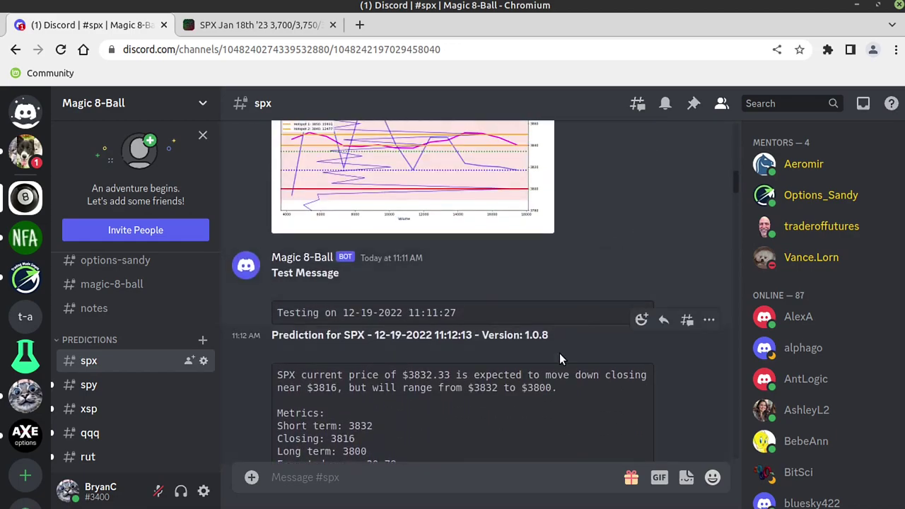
scroll(405, 274, "down", 2)
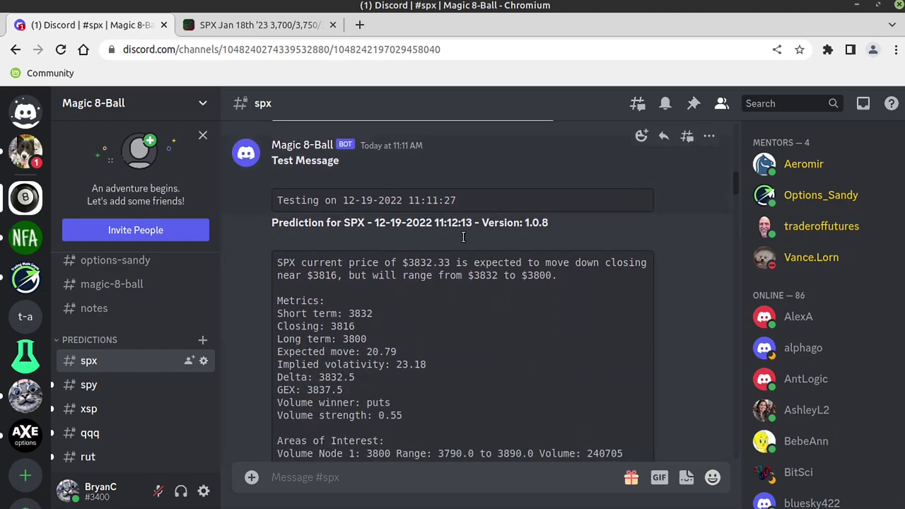
scroll(479, 267, "up", 4)
scroll(479, 266, "up", 7)
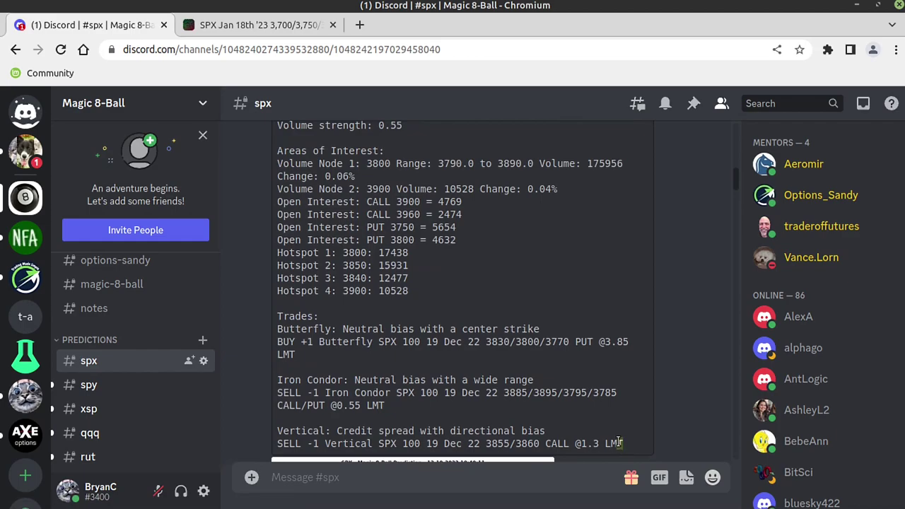
Copy the 3885/3895/3795/3785 CALL/PUT iron condor lines at 0.55 LMT
left_click_drag(624, 443, 618, 443)
left_click_drag(375, 404, 274, 398)
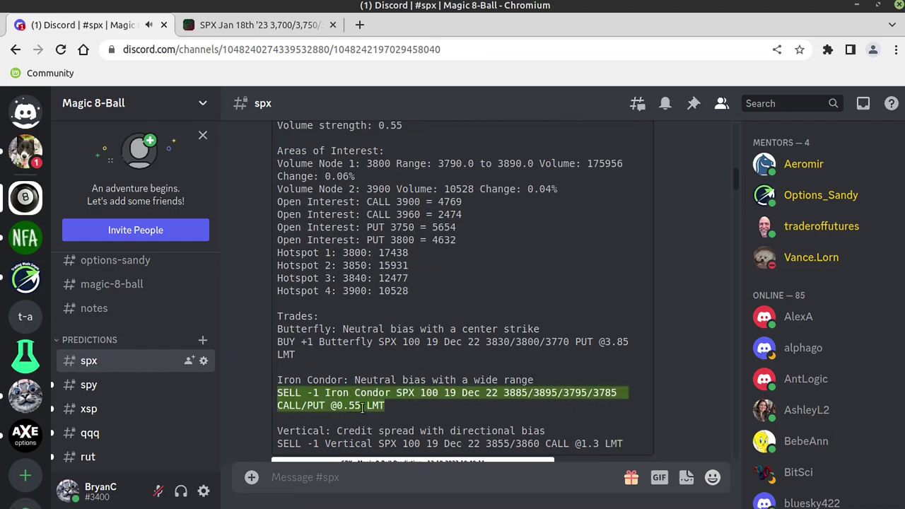
right_click(464, 393)
left_click(512, 403)
In thinkorswim, remove the previous simulated position and paste the copied iron condor order
key("alt+Tab")
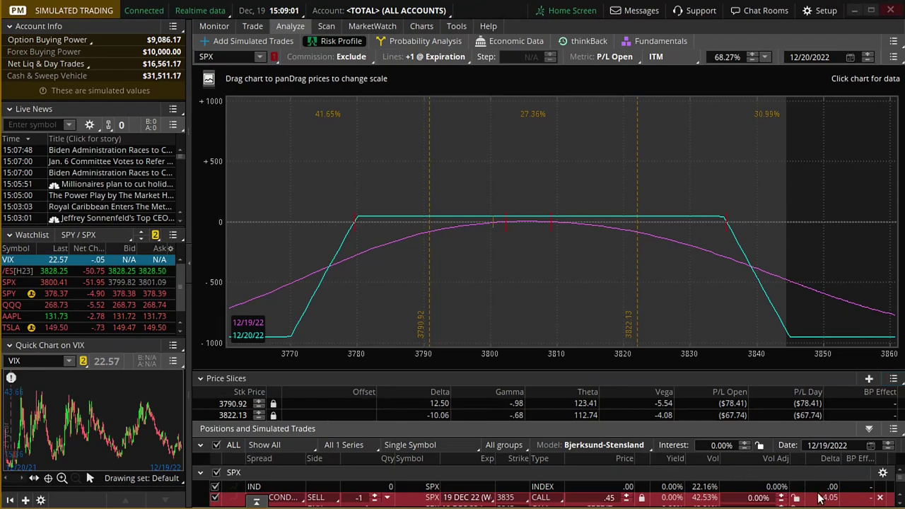
left_click(879, 498)
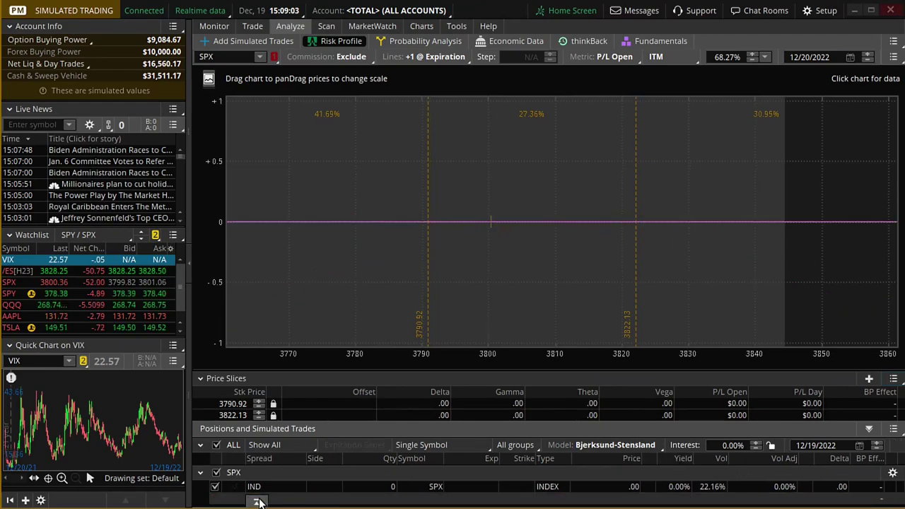
left_click(256, 502)
left_click(728, 405)
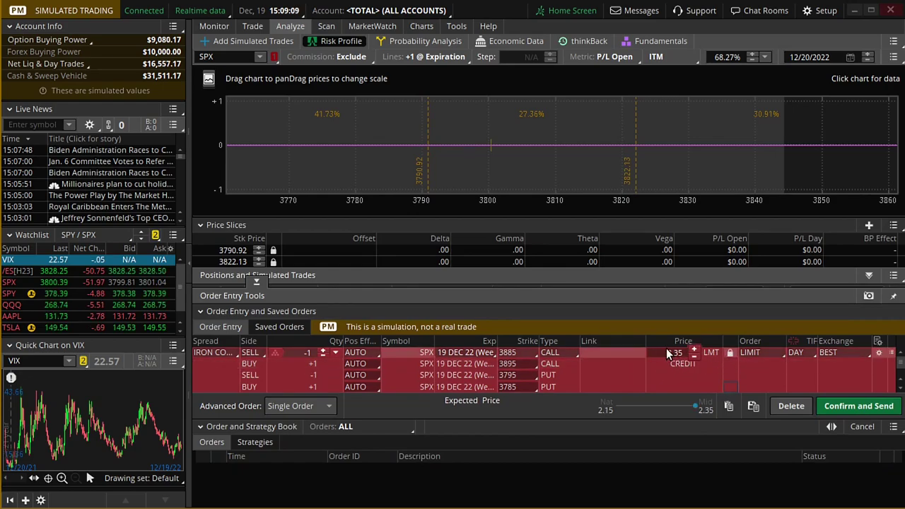
Set the iron condor's limit price to 0.55, plot it on the risk profile, and widen the price axis
left_click(680, 353)
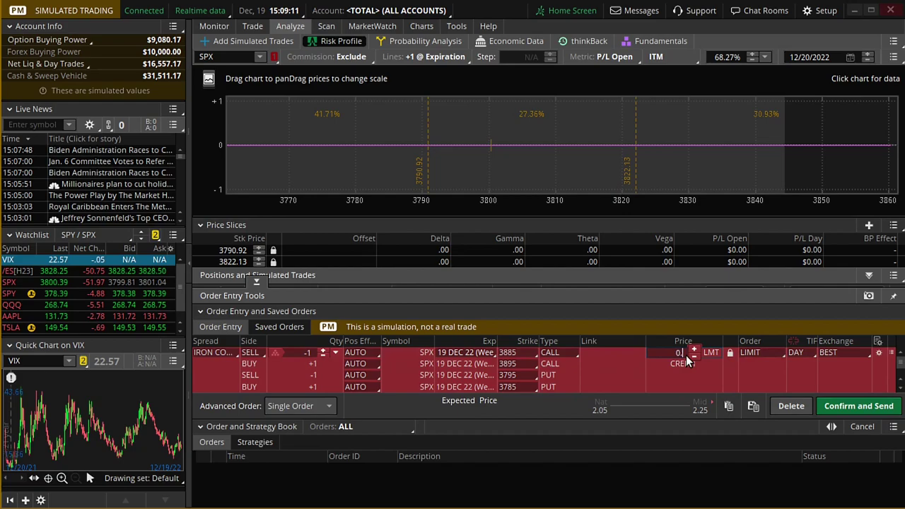
type("0.55")
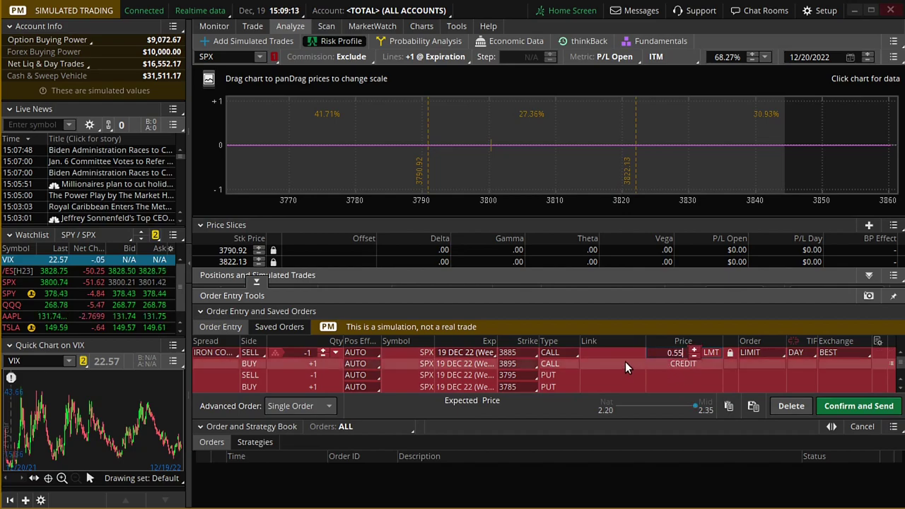
left_click(625, 361)
right_click(625, 361)
left_click(687, 487)
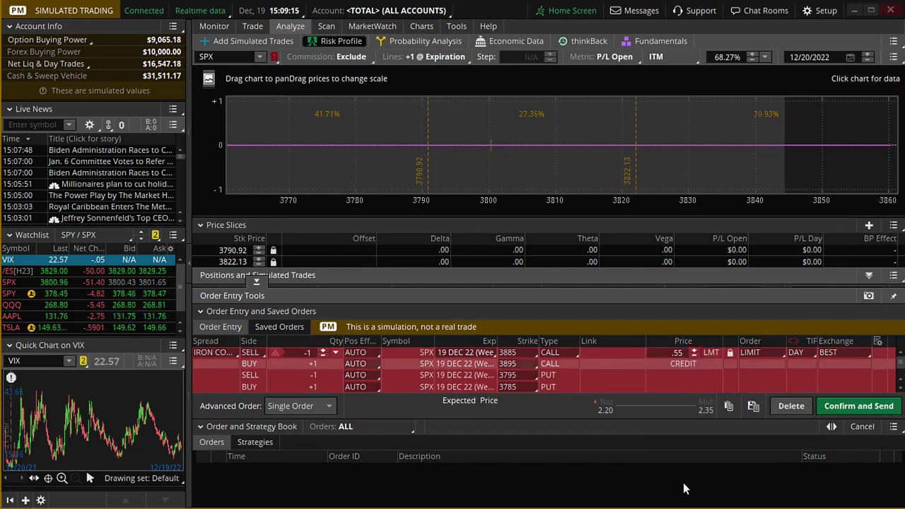
left_click(792, 406)
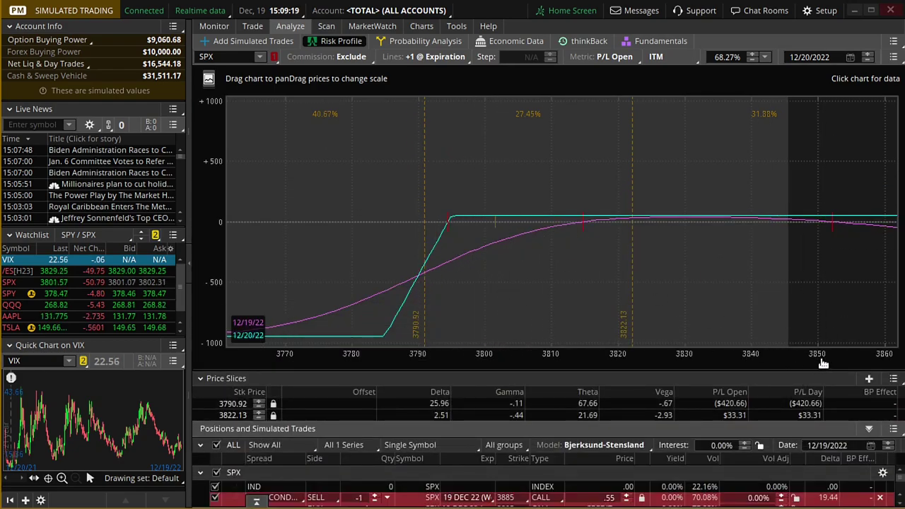
left_click_drag(816, 359, 622, 345)
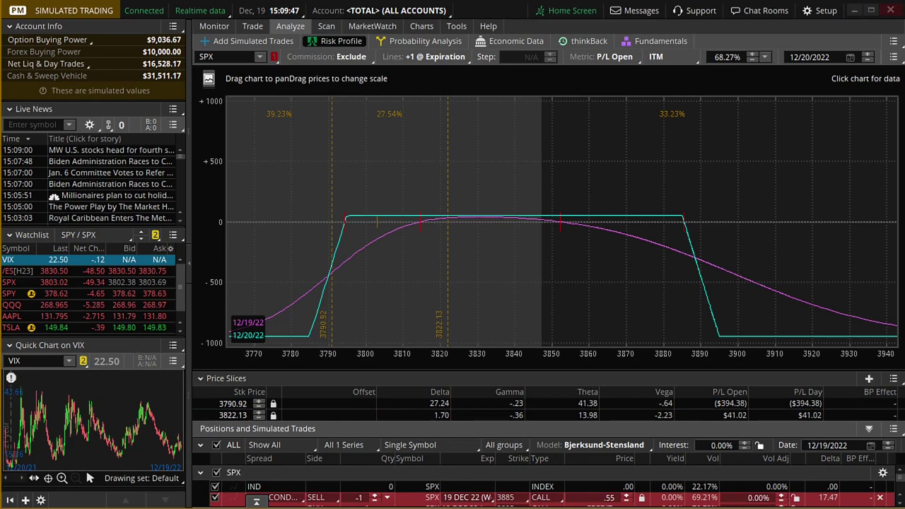
key("alt+Tab")
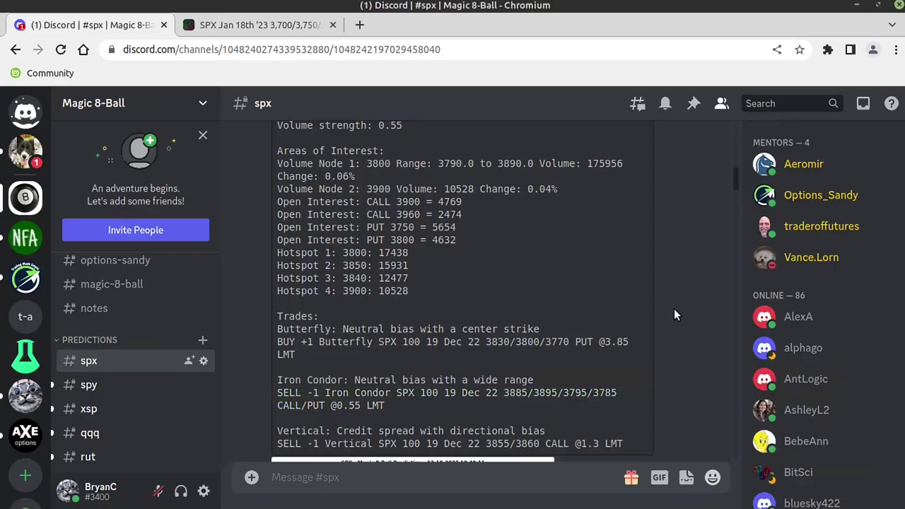
Copy the 15:05:12 prediction's 3830/3840/3775/3765 Iron Condor line at 0.4 credit from Discord
left_click_drag(738, 187, 735, 446)
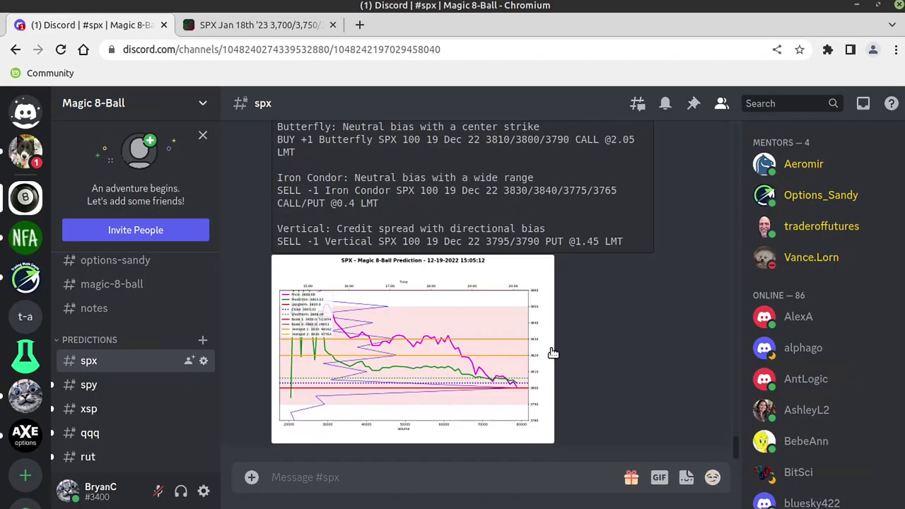
scroll(555, 342, "up", 1)
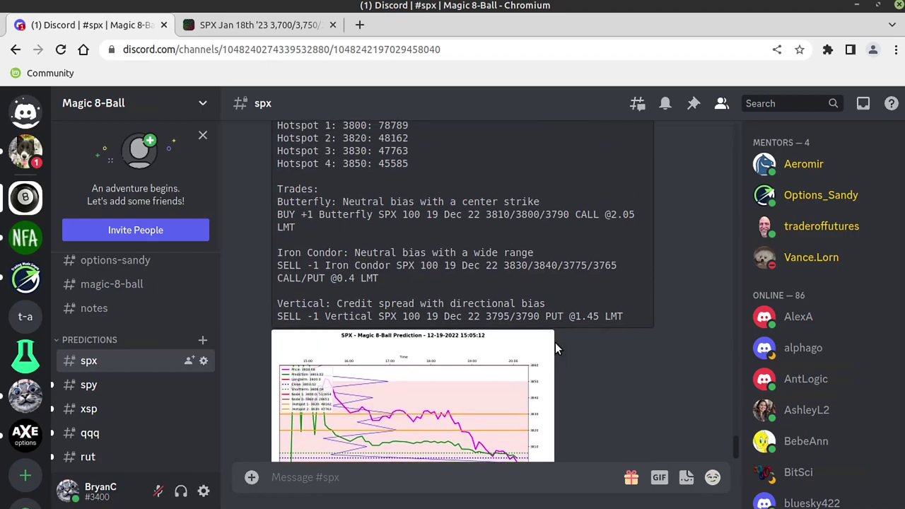
left_click_drag(382, 279, 280, 265)
right_click(379, 274)
left_click(430, 278)
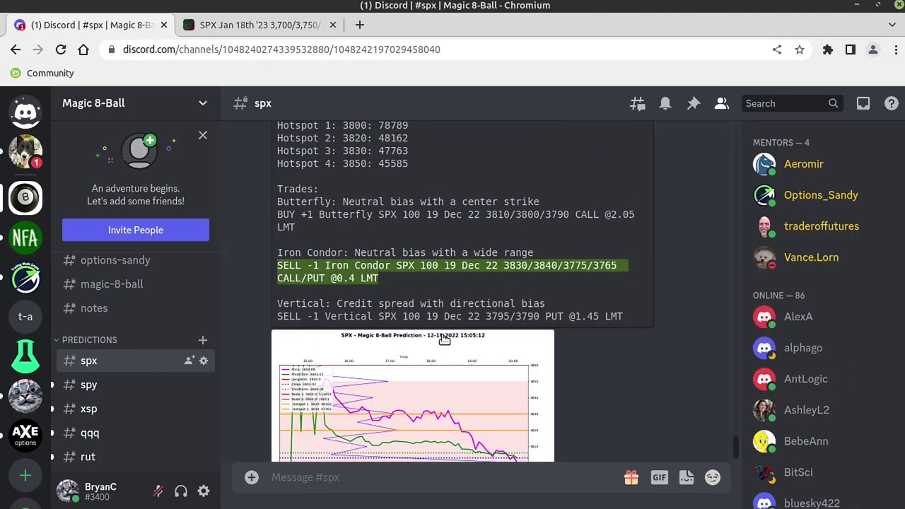
key("alt+Tab")
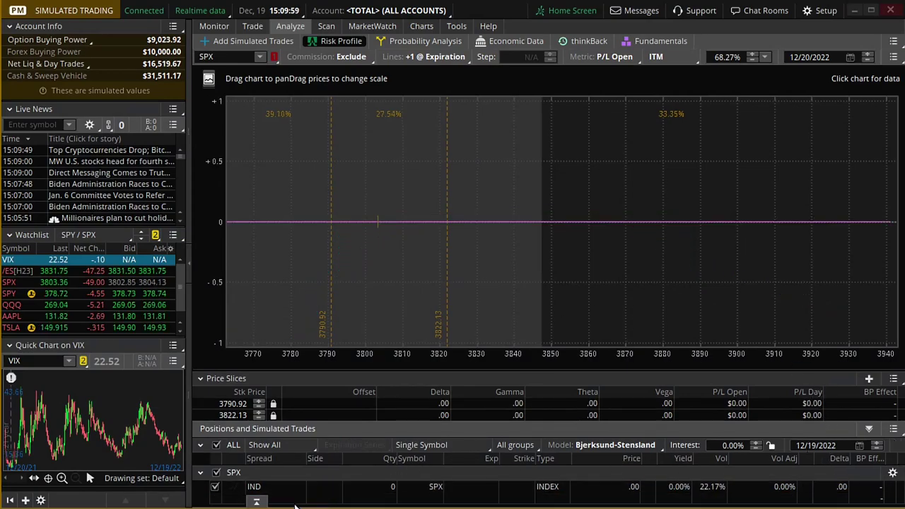
Clear the old condor and analyze the 3830/3840/3775/3765 condor at 0.40 credit, then remove it
left_click(257, 502)
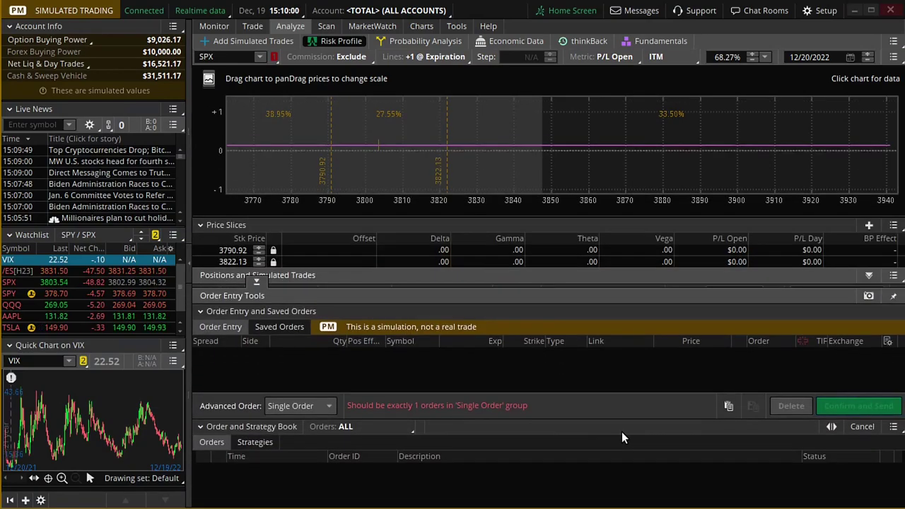
left_click(732, 405)
right_click(645, 375)
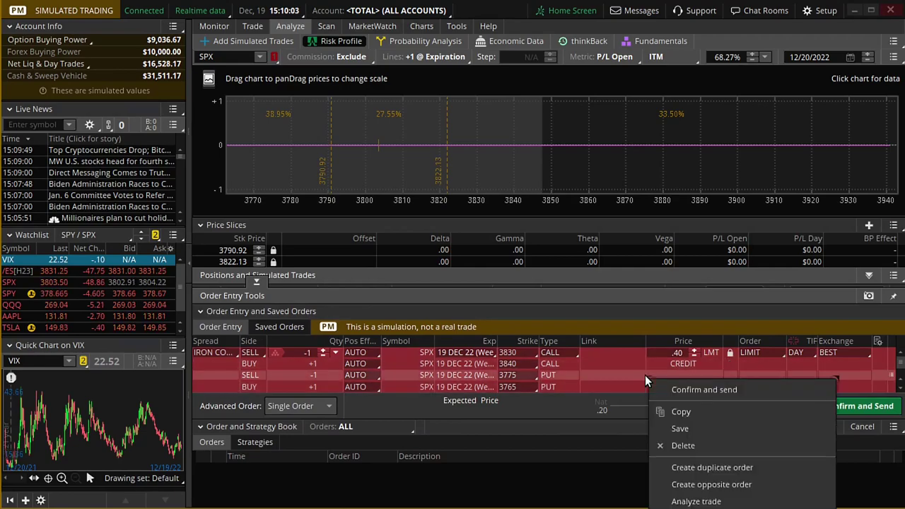
left_click(713, 502)
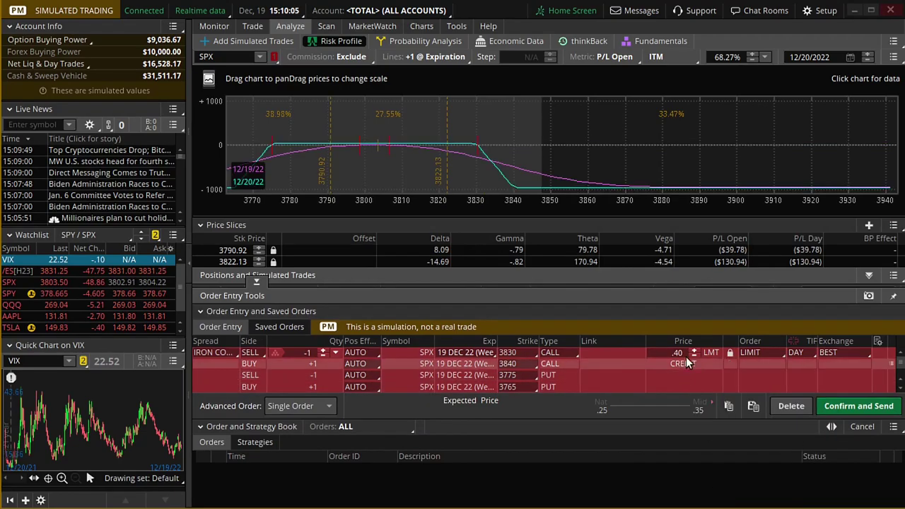
left_click(784, 407)
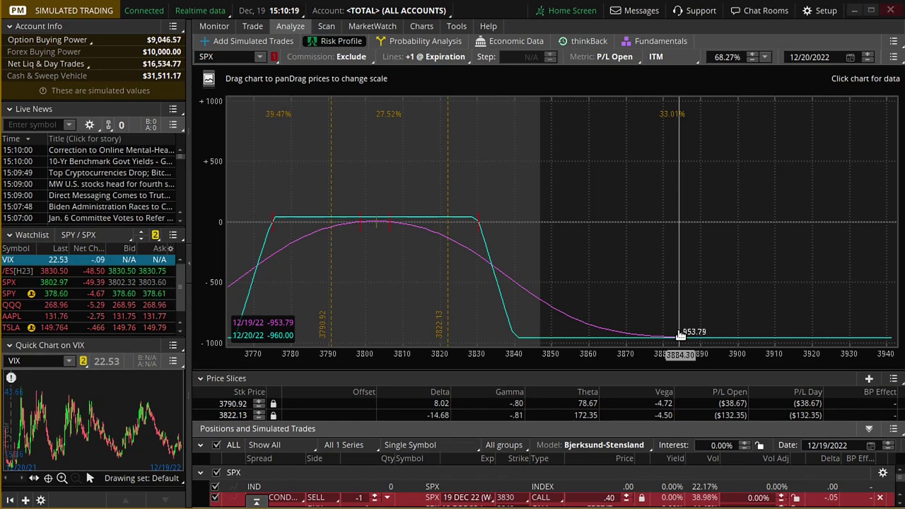
left_click(880, 497)
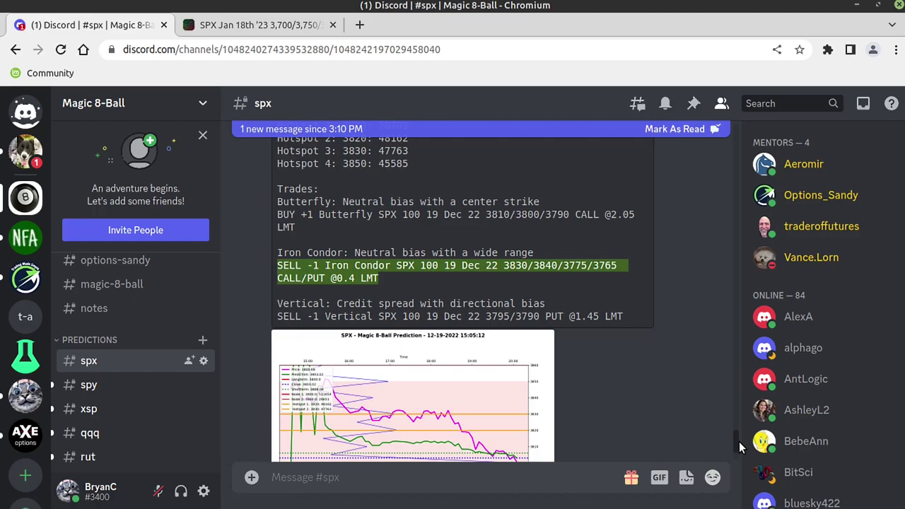
Scroll the #spx channel to the 10:00:05 prediction's 3895/3905/3790/3780 iron condor at 0.6 limit
left_click_drag(739, 442, 716, 195)
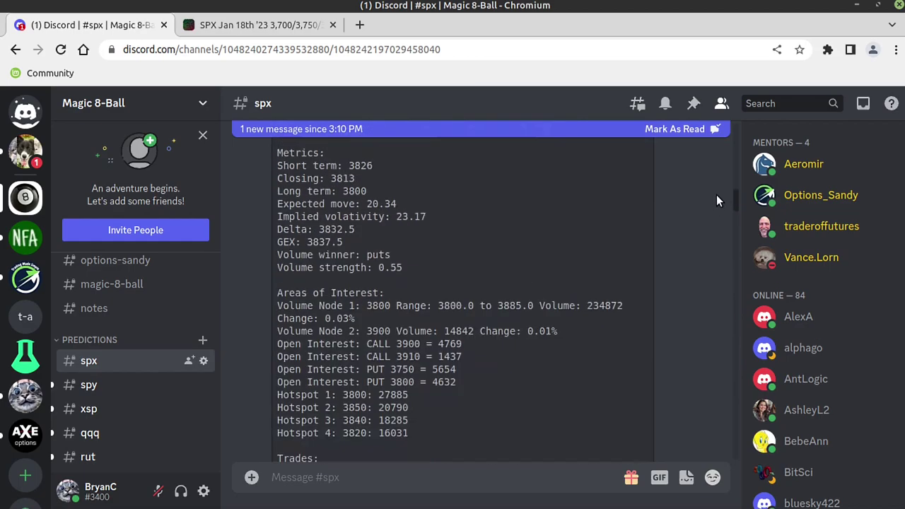
scroll(595, 286, "up", 5)
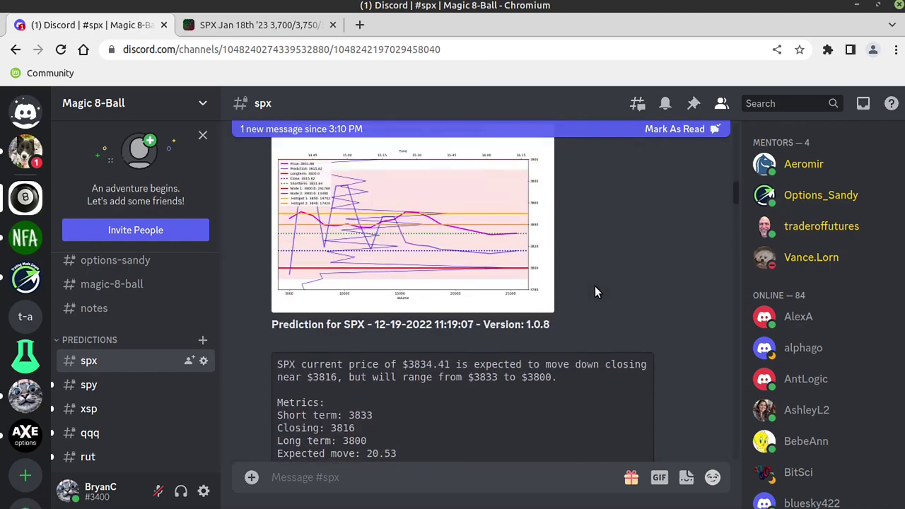
scroll(559, 322, "up", 10)
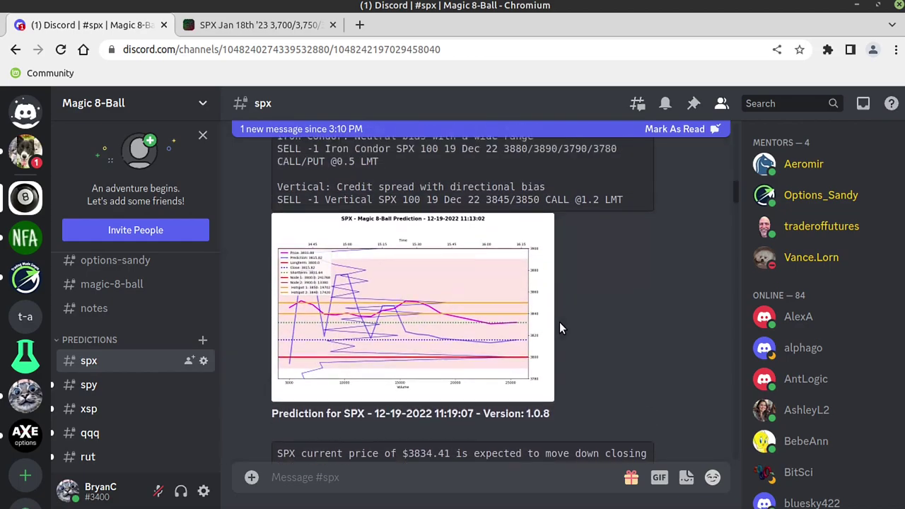
scroll(558, 322, "up", 15)
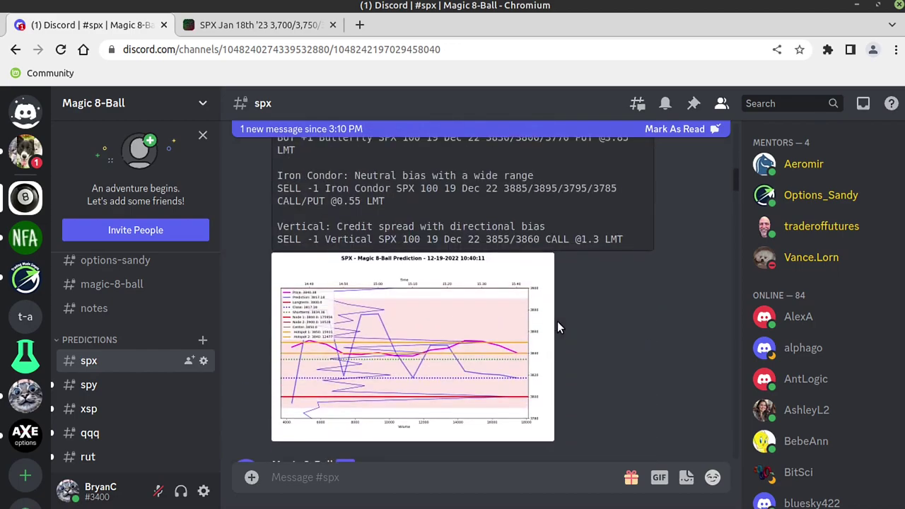
scroll(557, 324, "up", 5)
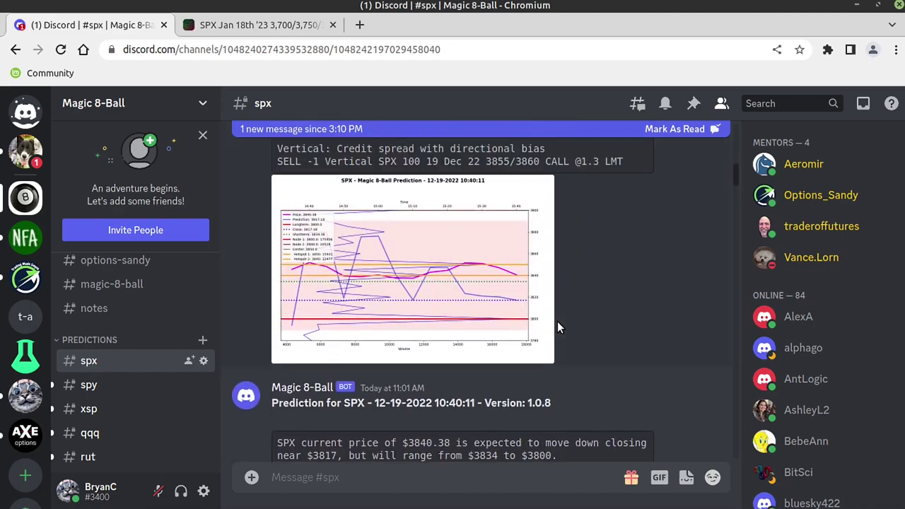
scroll(475, 414, "up", 5)
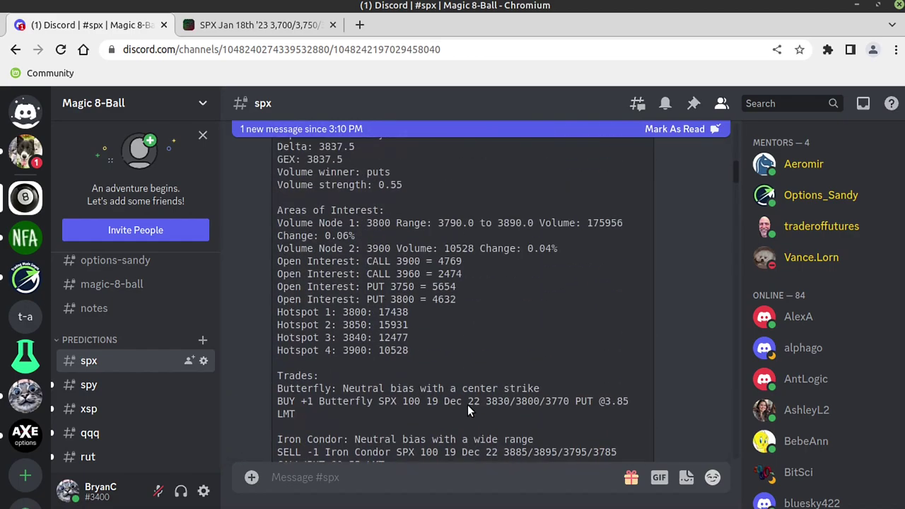
scroll(499, 362, "up", 10)
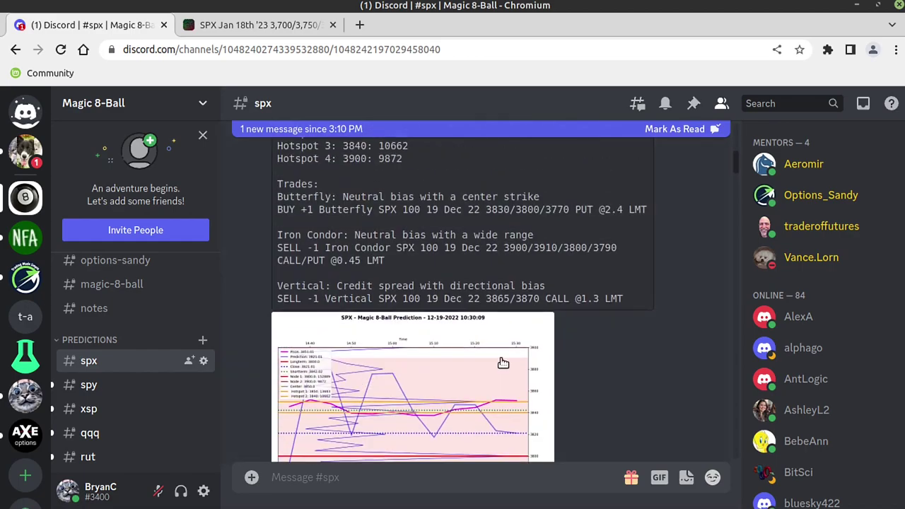
scroll(501, 357, "up", 10)
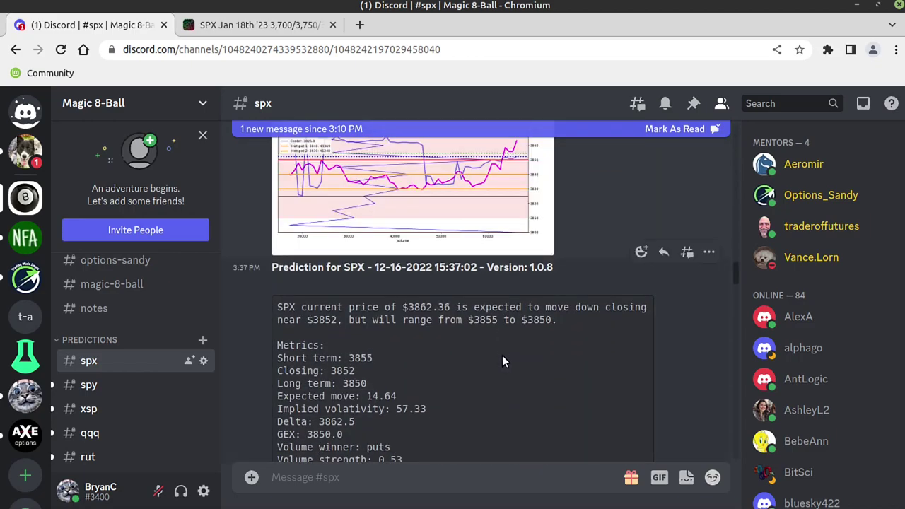
scroll(506, 352, "down", 10)
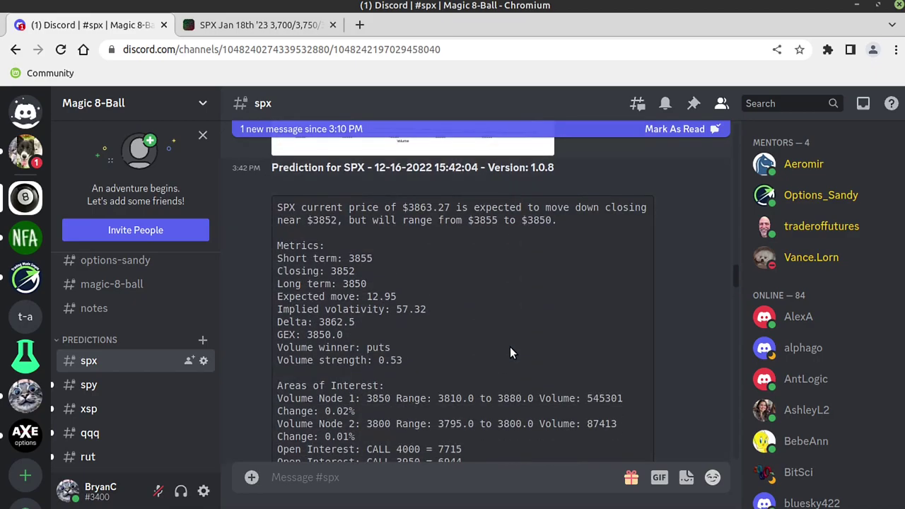
scroll(510, 347, "down", 5)
scroll(737, 290, "up", 3)
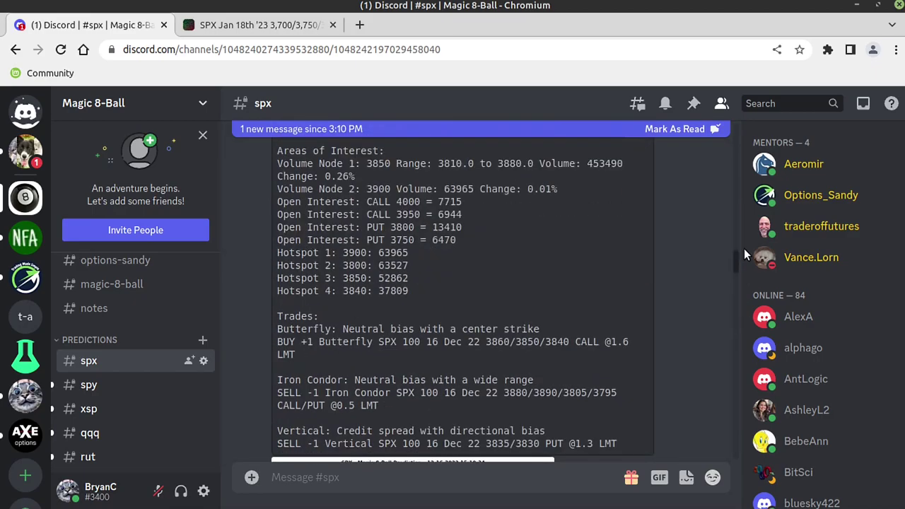
scroll(743, 240, "down", 2)
scroll(743, 272, "up", 5)
scroll(742, 280, "down", 10)
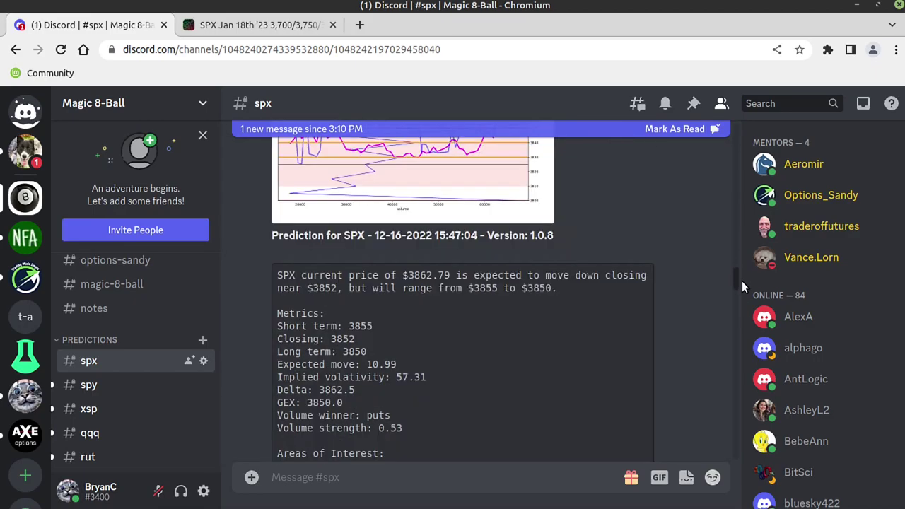
left_click_drag(742, 281, 729, 333)
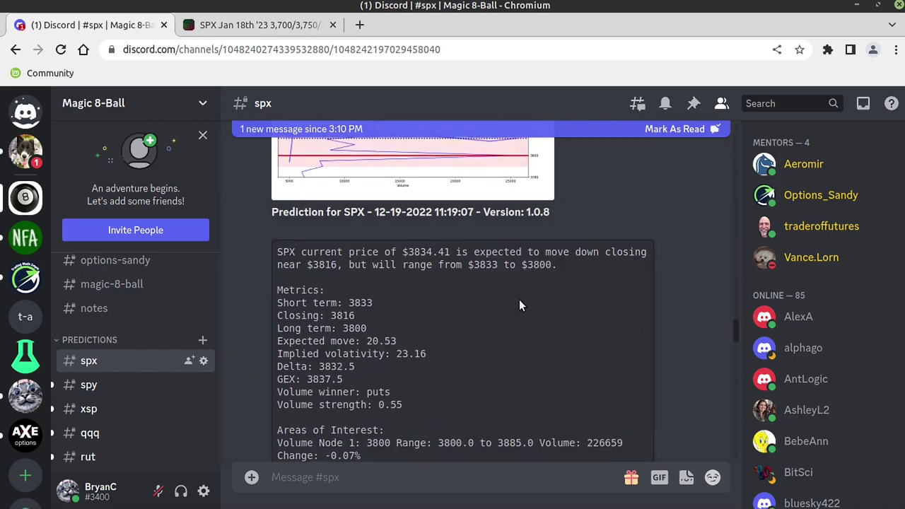
scroll(520, 299, "up", 15)
scroll(520, 304, "up", 15)
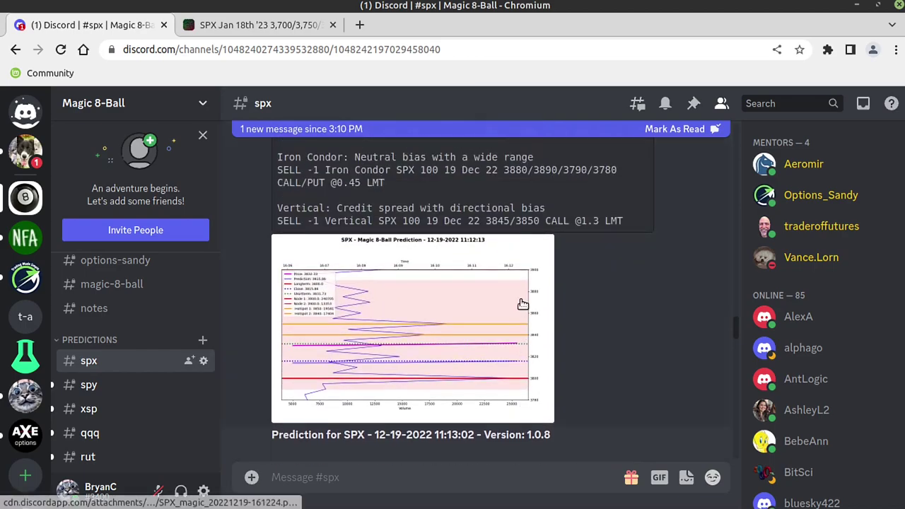
scroll(522, 302, "down", 5)
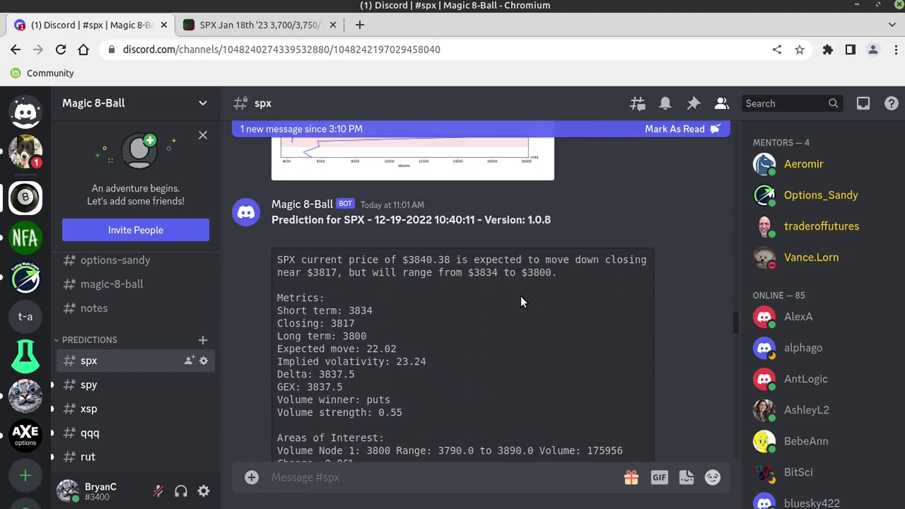
scroll(522, 301, "up", 4)
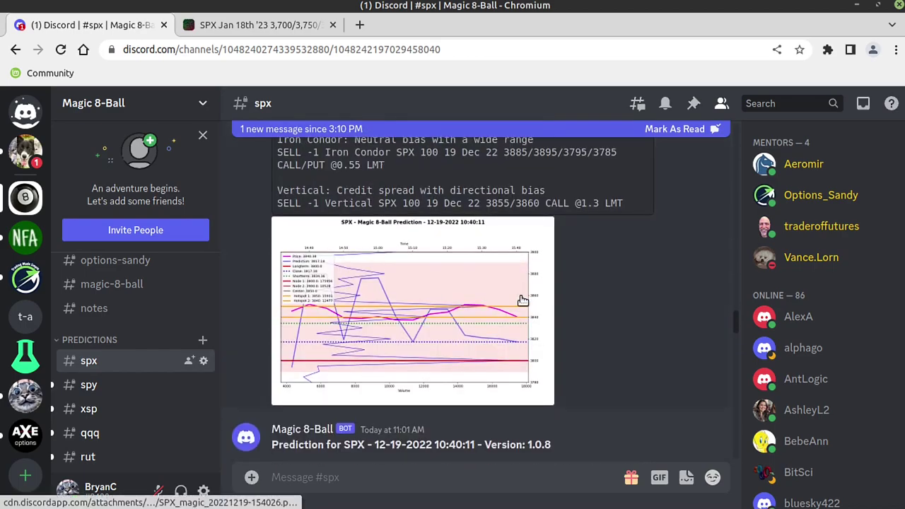
scroll(522, 300, "up", 8)
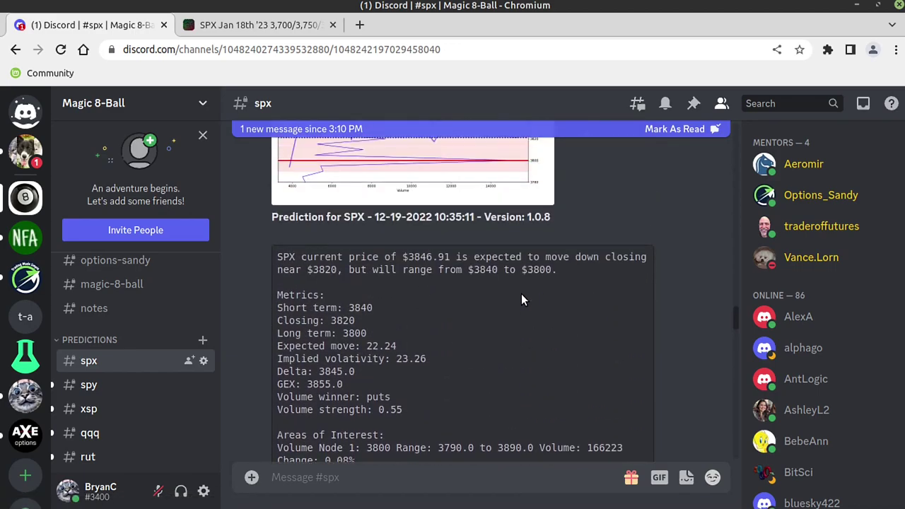
scroll(521, 297, "up", 10)
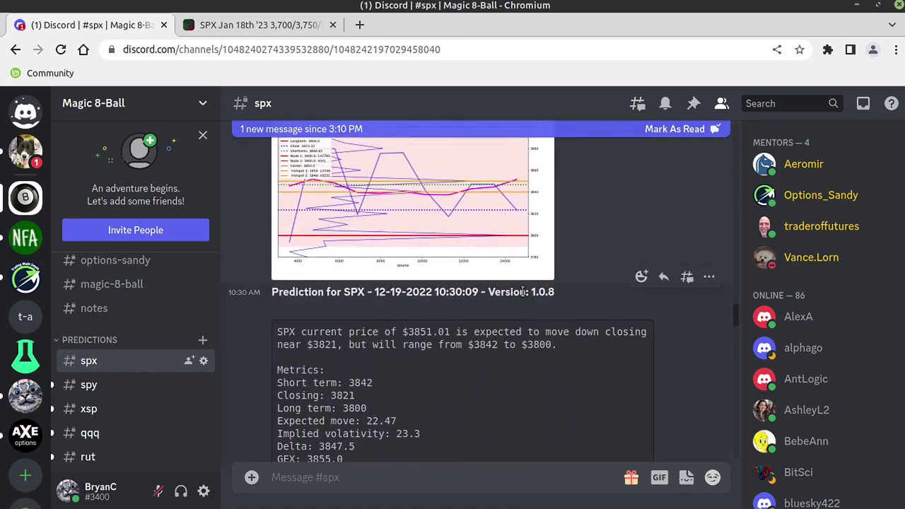
scroll(536, 331, "down", 5)
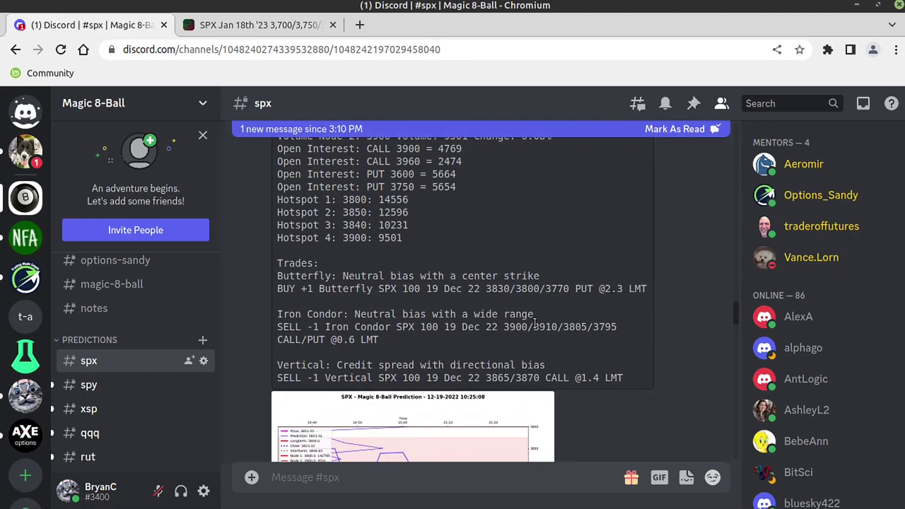
scroll(531, 317, "down", 5)
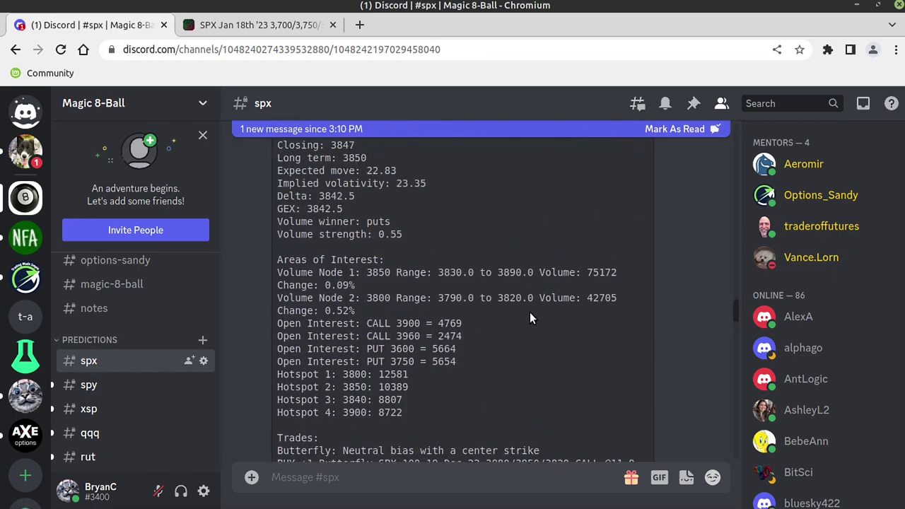
scroll(530, 312, "up", 3)
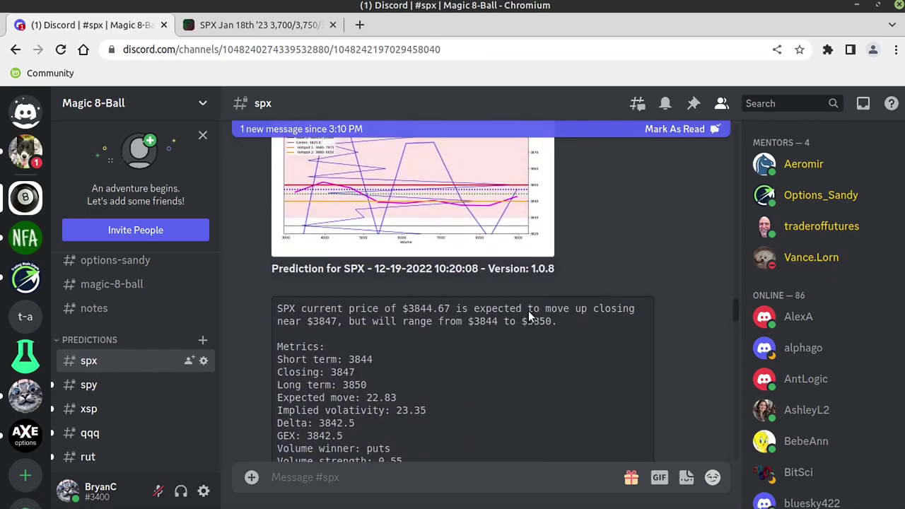
scroll(528, 311, "down", 10)
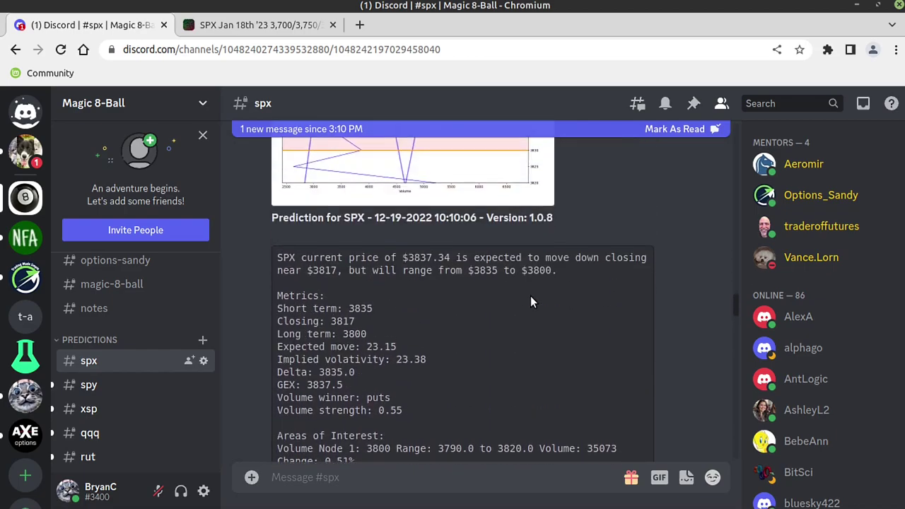
scroll(532, 302, "down", 10)
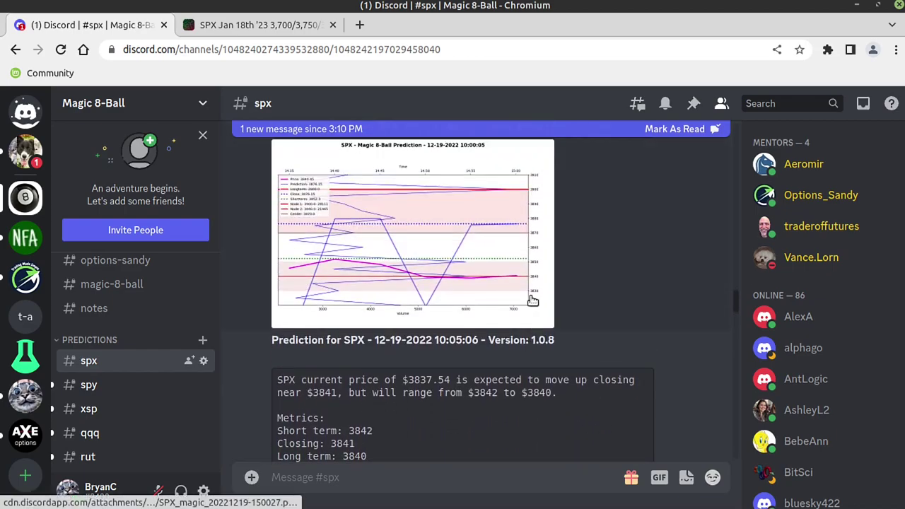
scroll(524, 318, "down", 5)
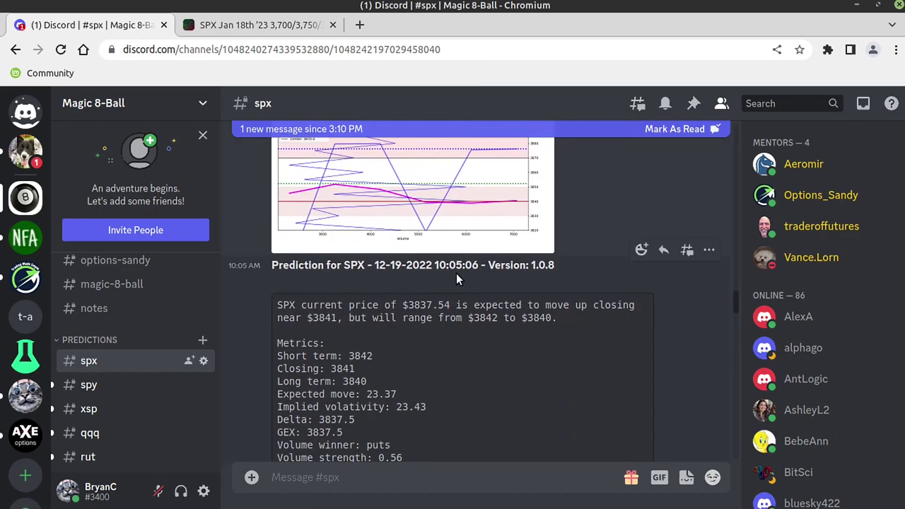
scroll(476, 282, "down", 10)
scroll(471, 289, "up", 3)
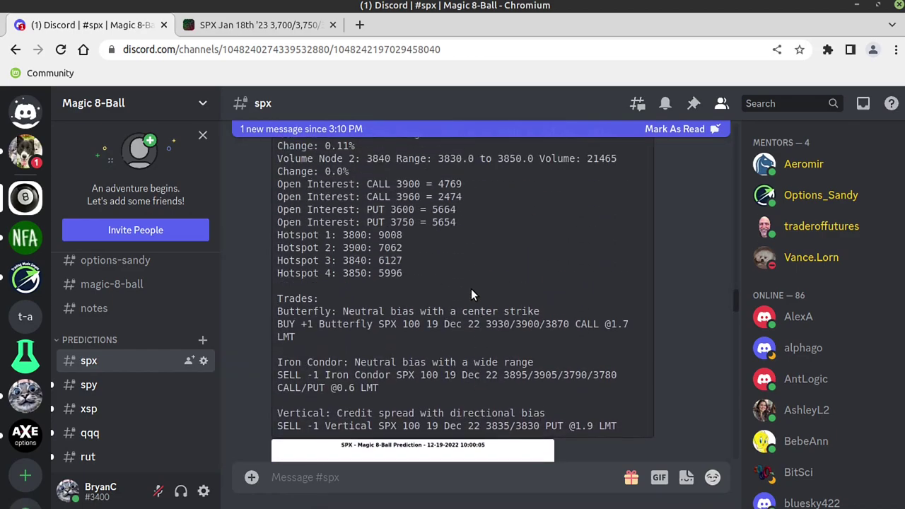
scroll(463, 303, "up", 5)
scroll(452, 290, "down", 4)
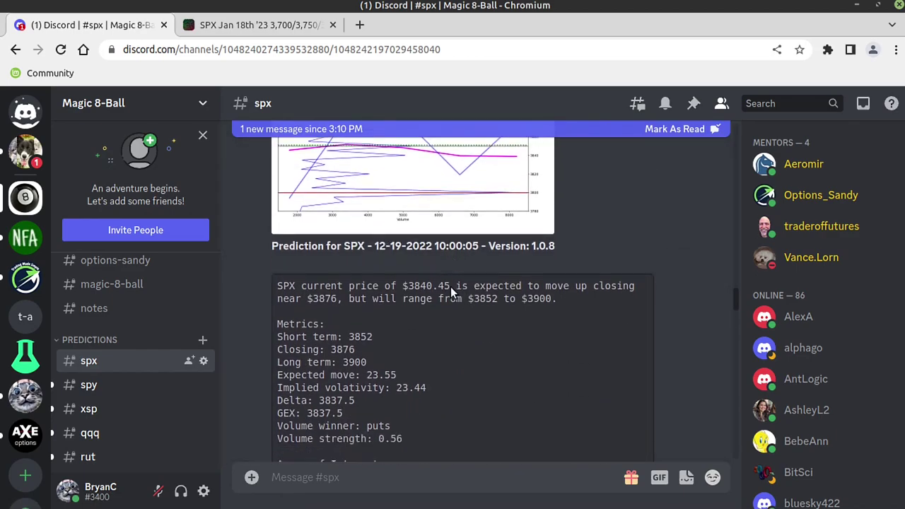
scroll(451, 288, "down", 5)
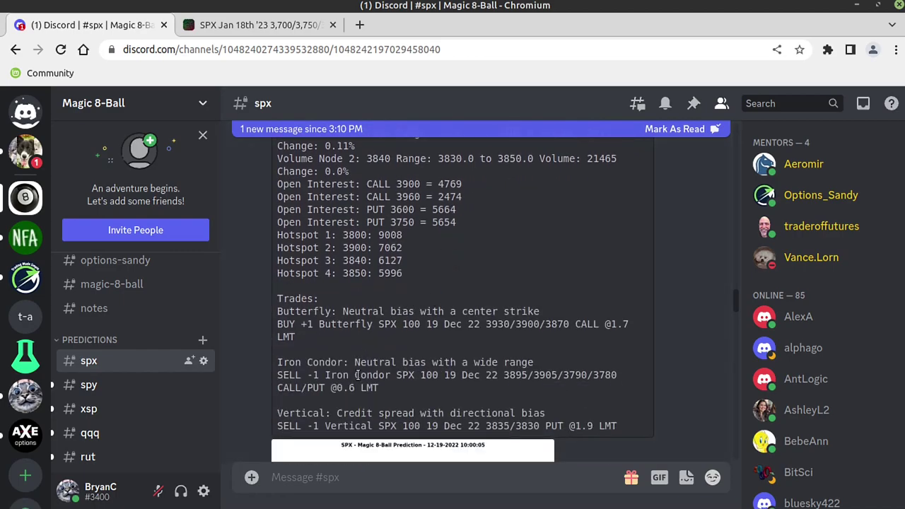
Copy the SELL -1 3895/3905/3790/3780 Iron Condor line into thinkorswim's order entry at 0.60 credit
left_click_drag(398, 392, 271, 373)
right_click(322, 374)
left_click(384, 386)
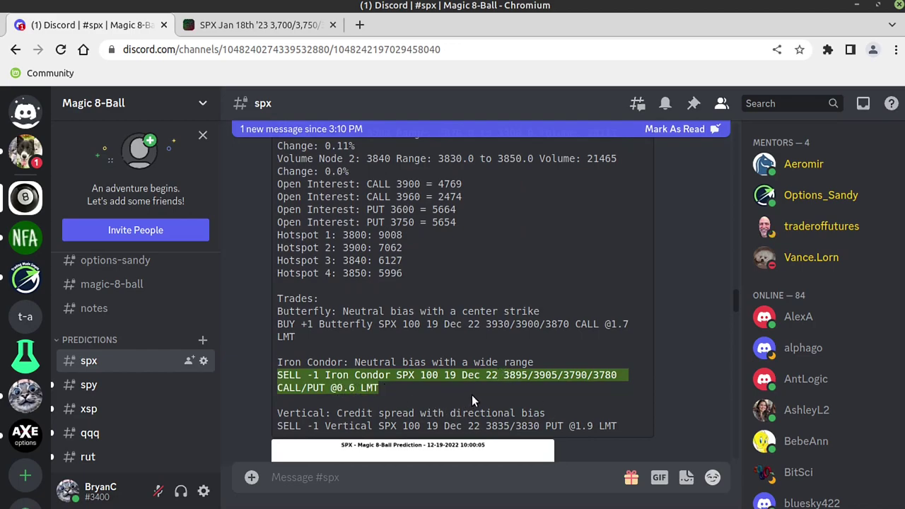
key("alt+Tab")
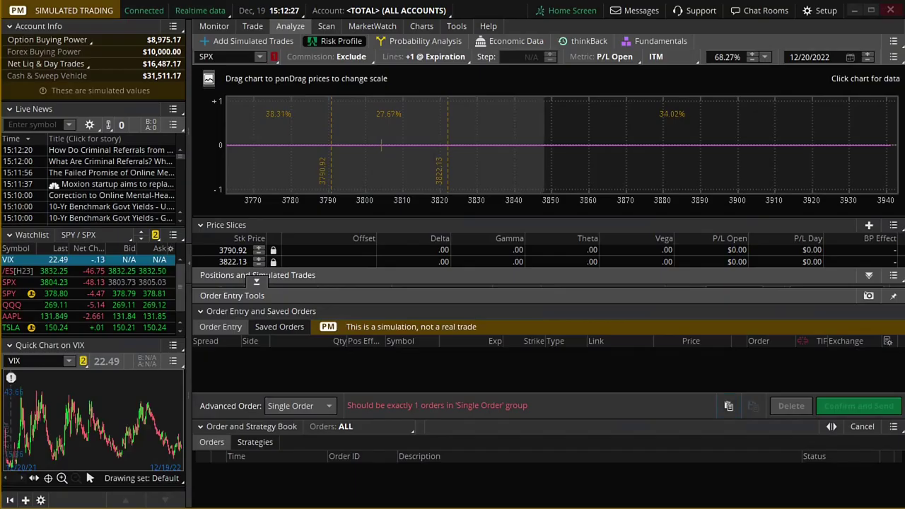
left_click(726, 412)
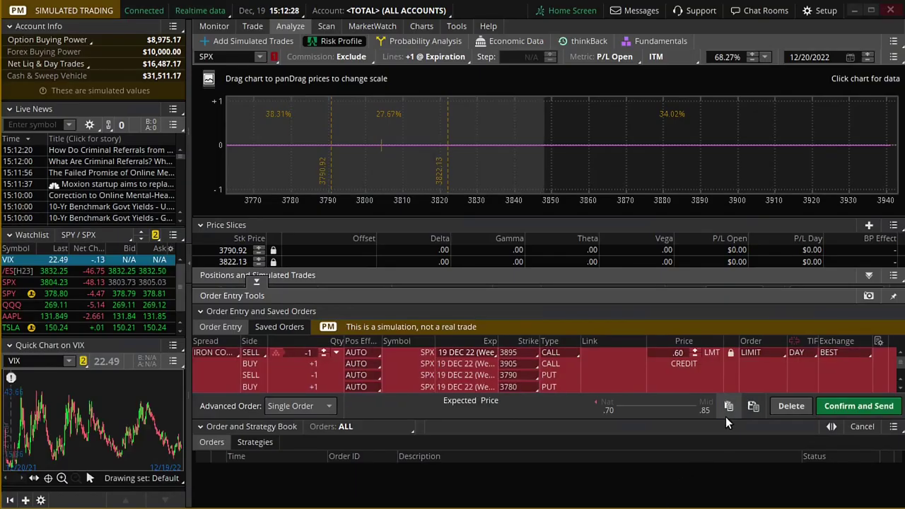
Analyze the 3895/3905/3790/3780 iron condor as a simulated trade with price slices near 3818 and 3874.34
right_click(623, 365)
left_click(683, 499)
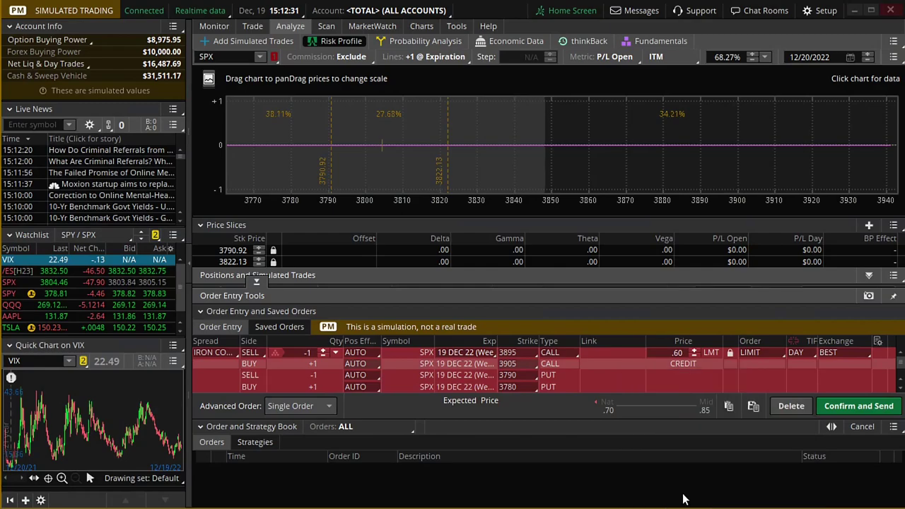
left_click(791, 406)
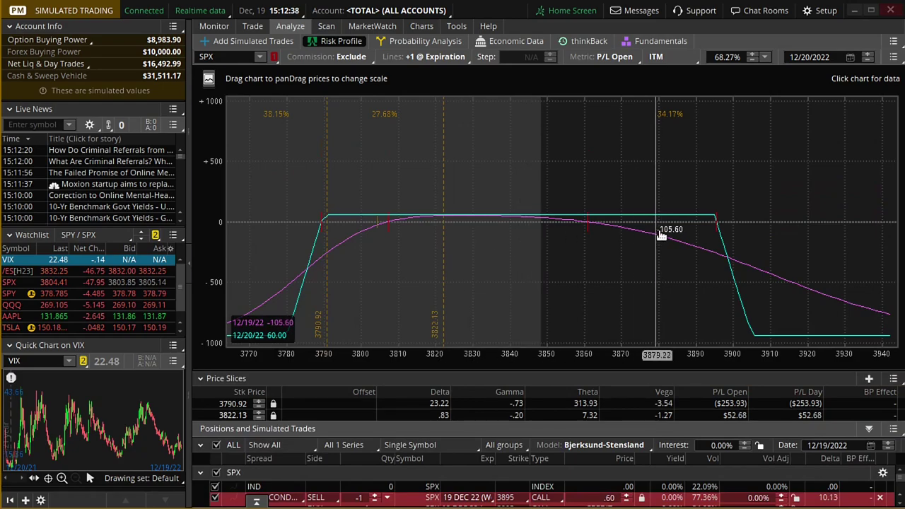
left_click(638, 258)
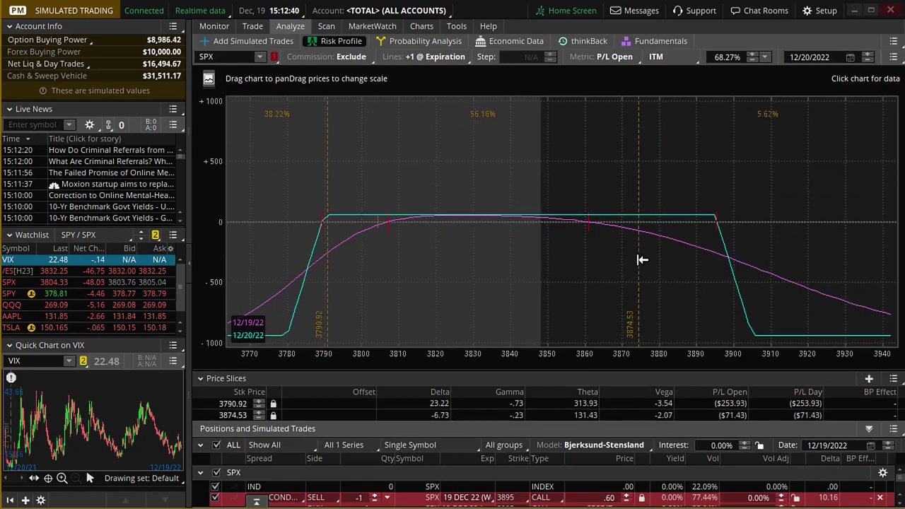
left_click(432, 234)
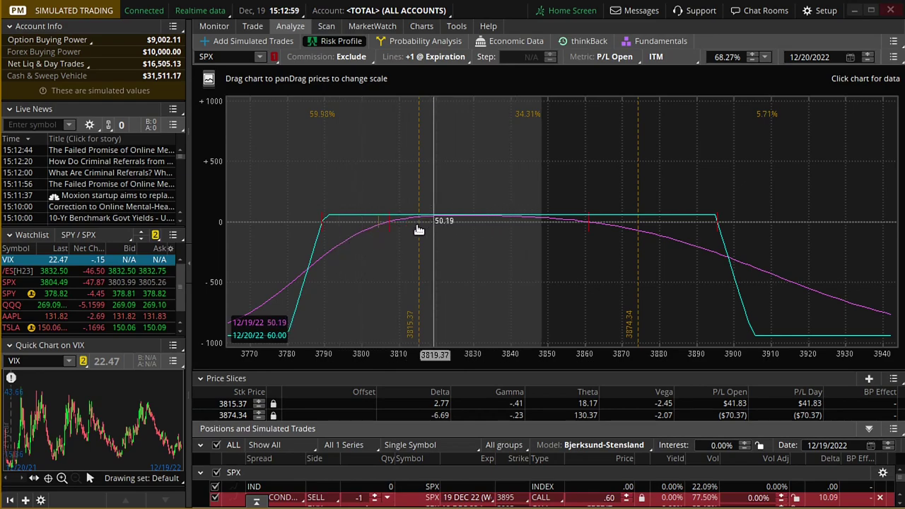
Position the price slices at 3800.33 and 3887.75, reading ($74.12) and ($180.41) open P/L
left_click_drag(420, 225, 351, 235)
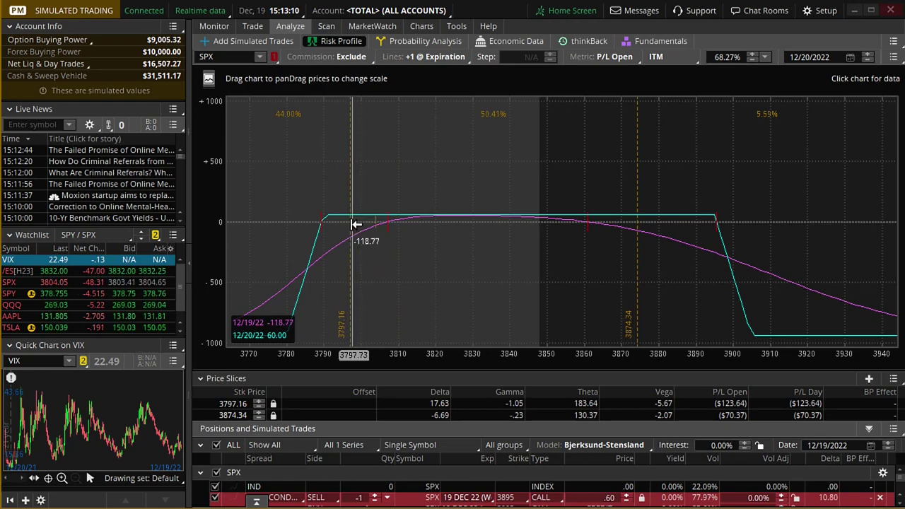
left_click(356, 224)
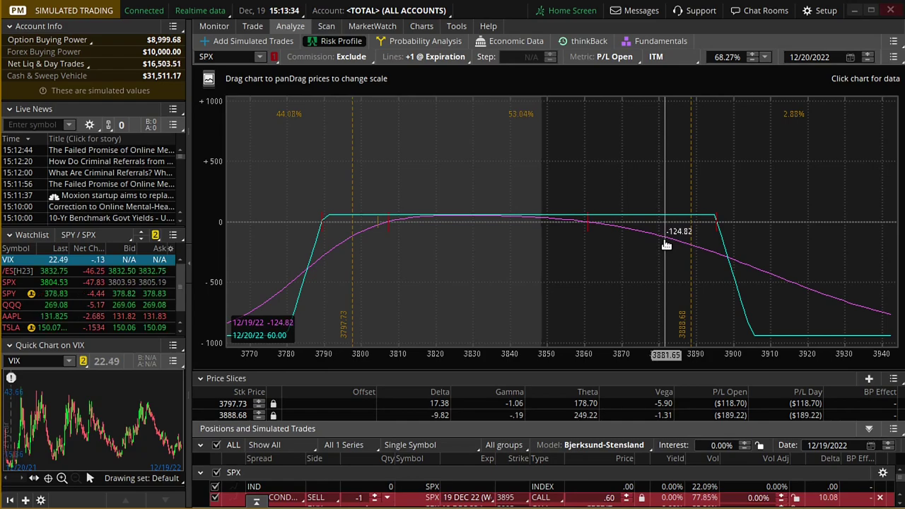
left_click_drag(692, 238, 661, 237)
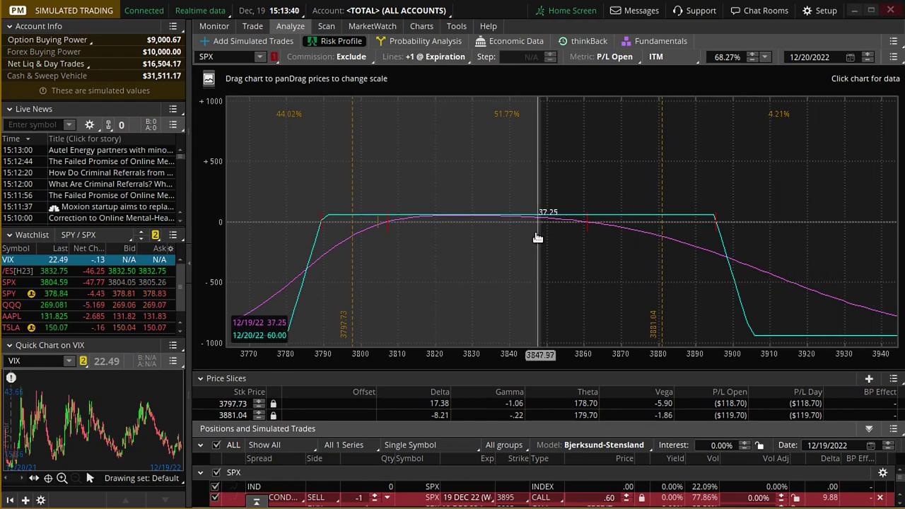
left_click_drag(658, 257, 607, 255)
left_click_drag(355, 244, 473, 240)
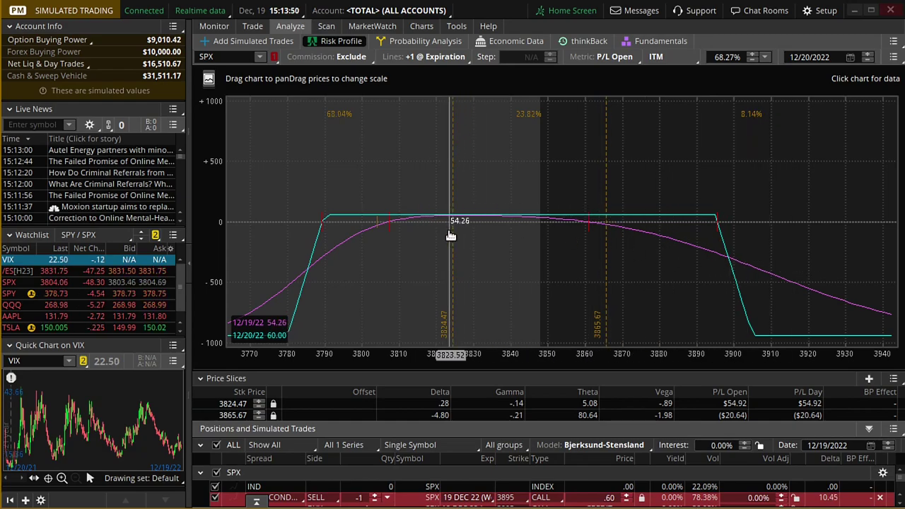
left_click_drag(441, 230, 372, 236)
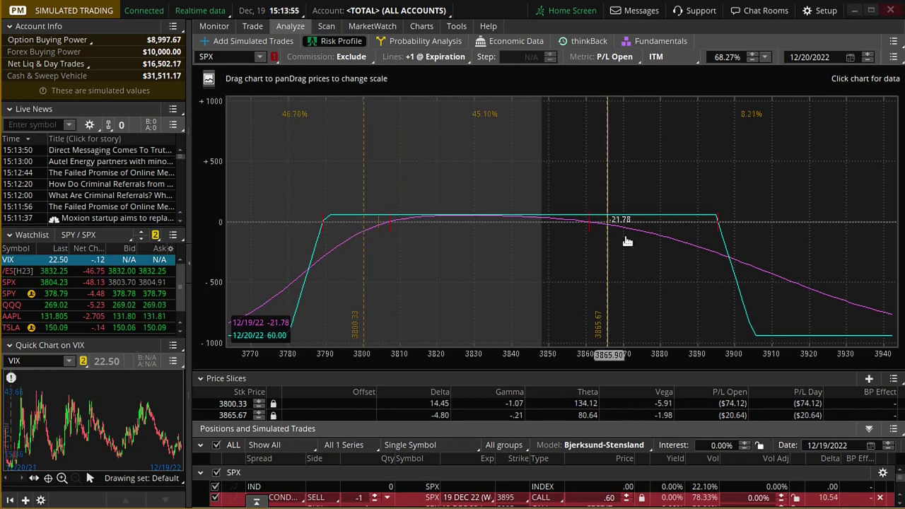
left_click_drag(619, 195, 700, 197)
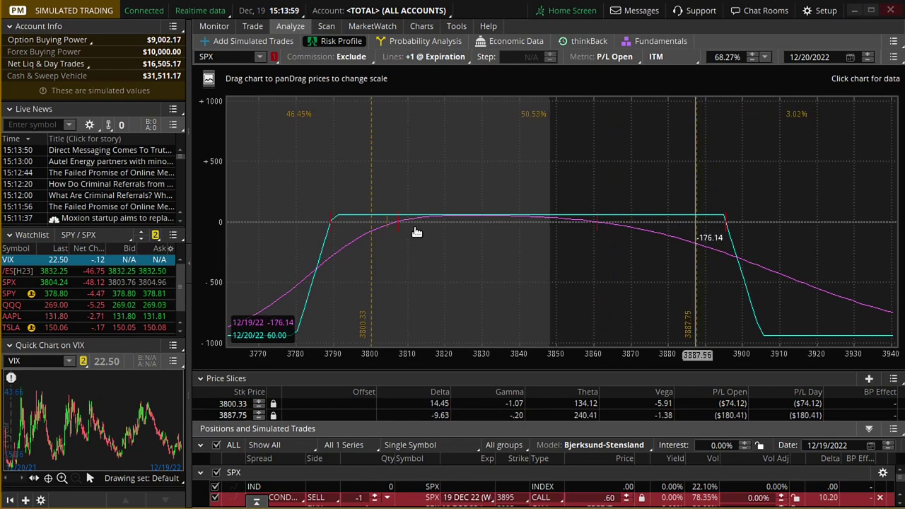
Set the lower price slice to about 3797, then view the SPX 5-day 15-minute chart
left_click_drag(371, 237, 352, 240)
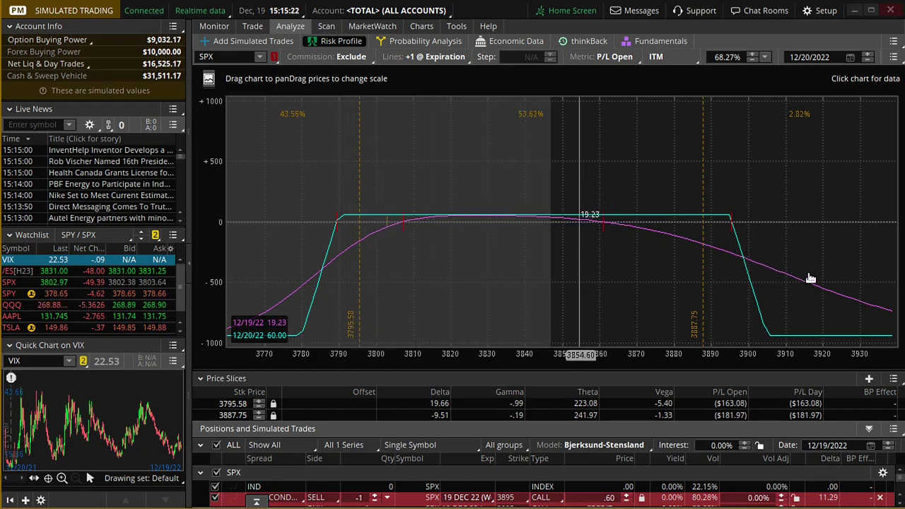
mouse_move(360, 240)
left_mouse_down()
mouse_move(447, 235)
mouse_move(365, 244)
left_mouse_up()
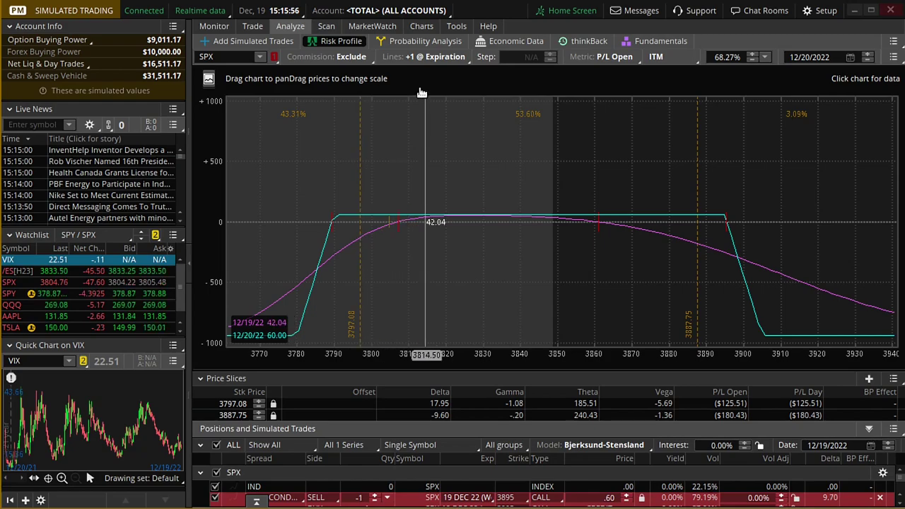
left_click(424, 26)
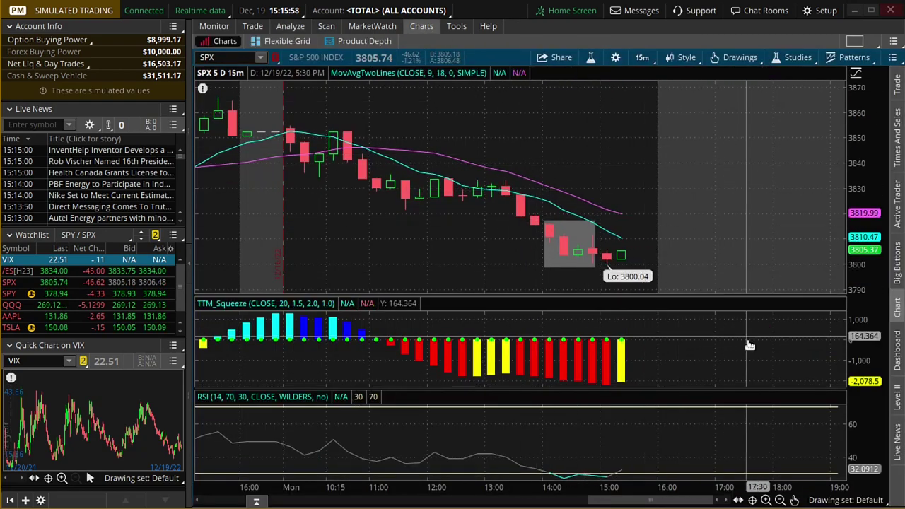
Switch the SPX chart to 1 D : 1m bars, then return to the Analyze risk profile
left_click(635, 59)
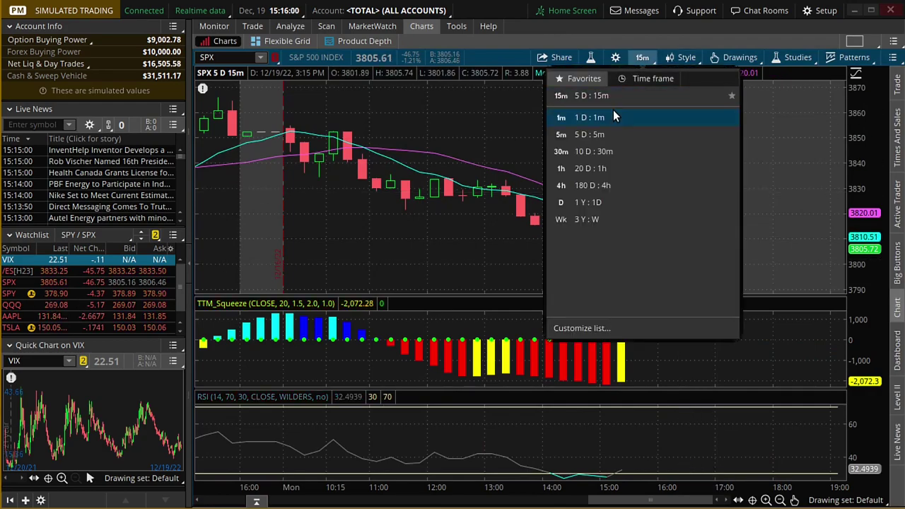
left_click(612, 111)
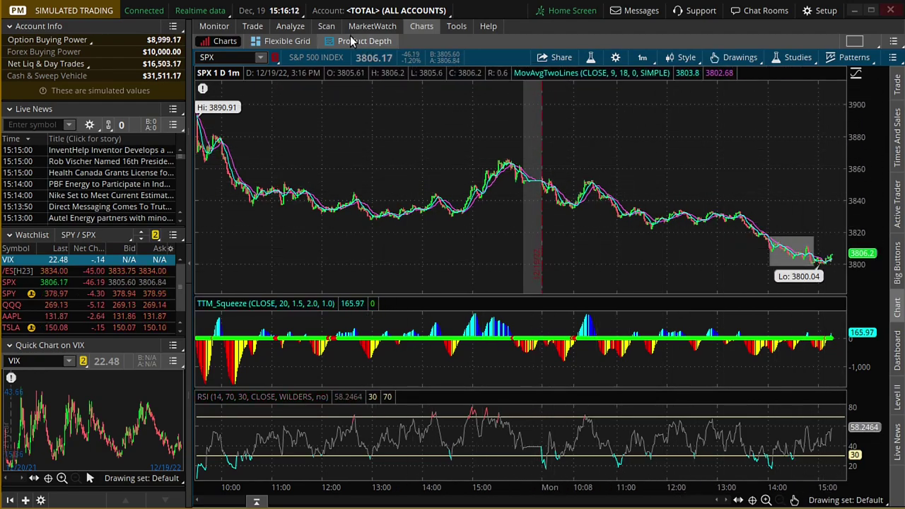
left_click(297, 28)
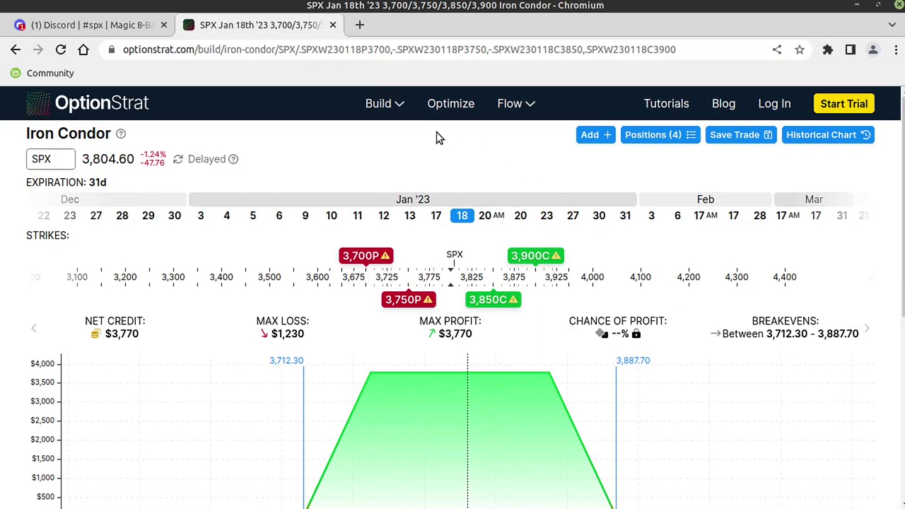
Build an SPX January 18th Bull Put Spread with legs at 3,775P and 3,820P
left_click(378, 113)
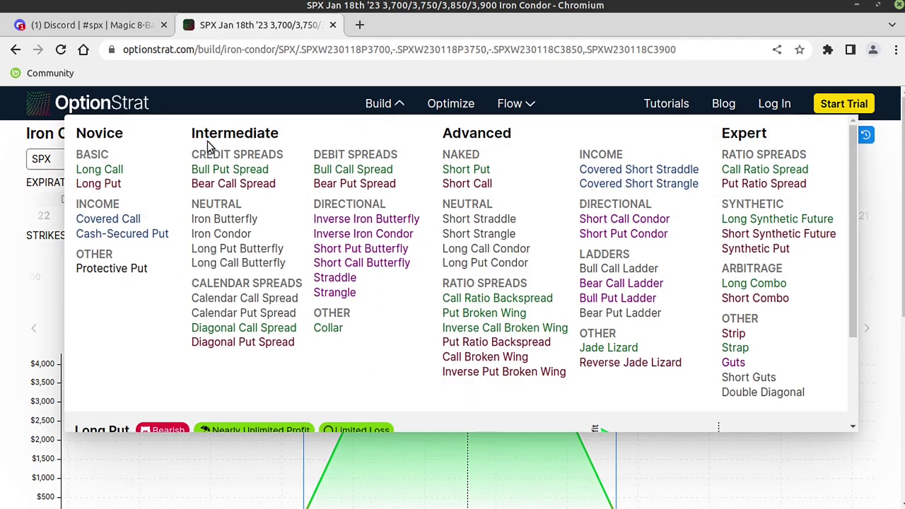
left_click(252, 175)
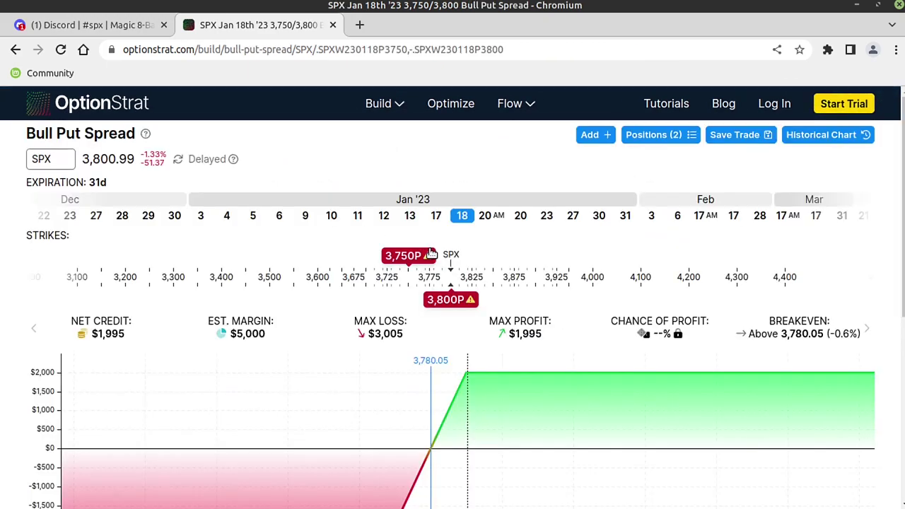
scroll(495, 382, "down", 2)
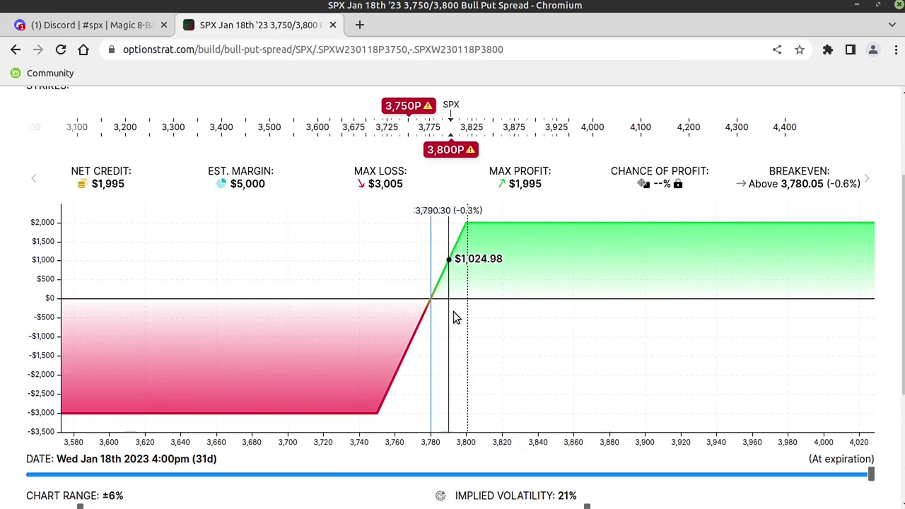
scroll(532, 336, "up", 1)
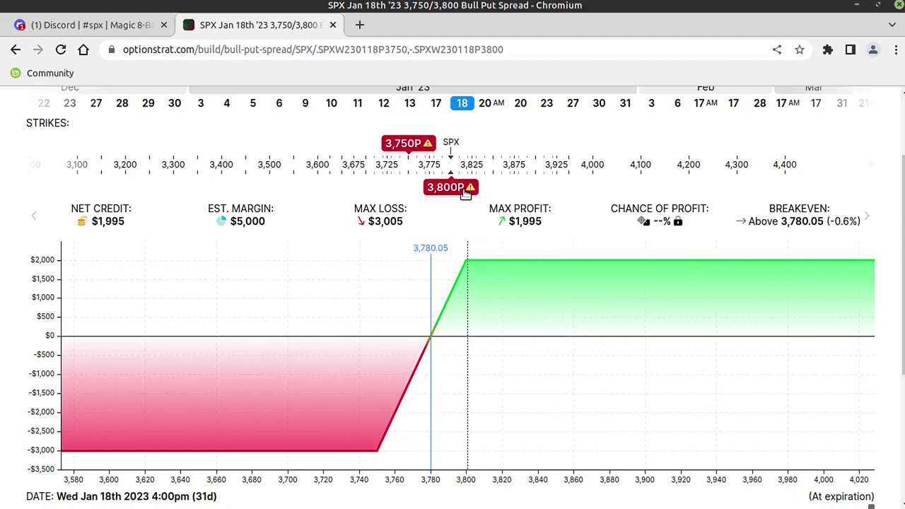
left_click_drag(461, 191, 400, 186)
left_click_drag(415, 144, 429, 155)
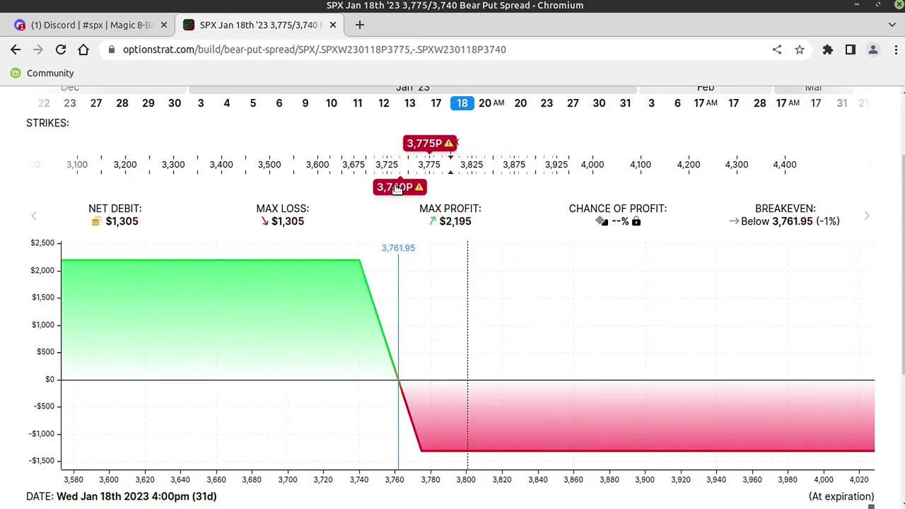
left_click_drag(400, 187, 467, 186)
mouse_move(432, 156)
left_mouse_down()
mouse_move(417, 155)
mouse_move(429, 156)
left_mouse_up()
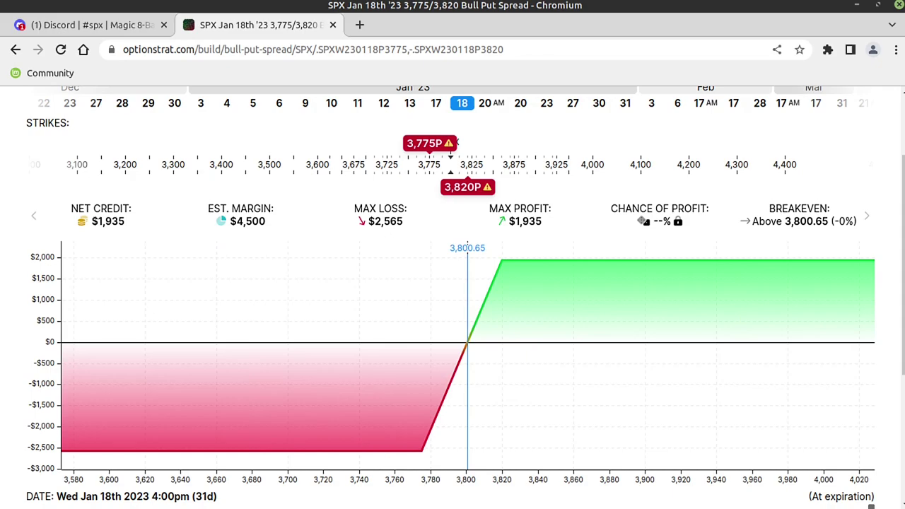
left_click(74, 25)
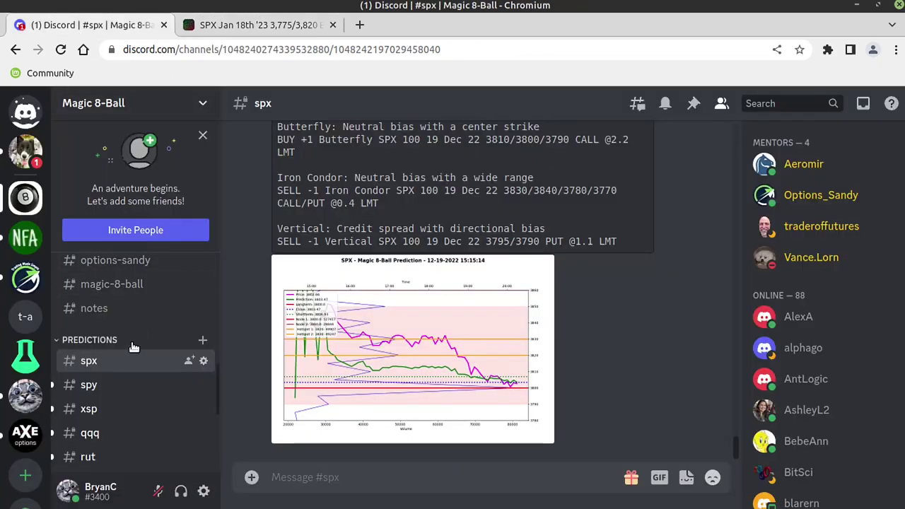
Copy the SELL -1 SPX 3795/3790 put Vertical line at 1.1 limit, then return to thinkorswim
scroll(386, 319, "up", 2)
left_click_drag(620, 333, 284, 331)
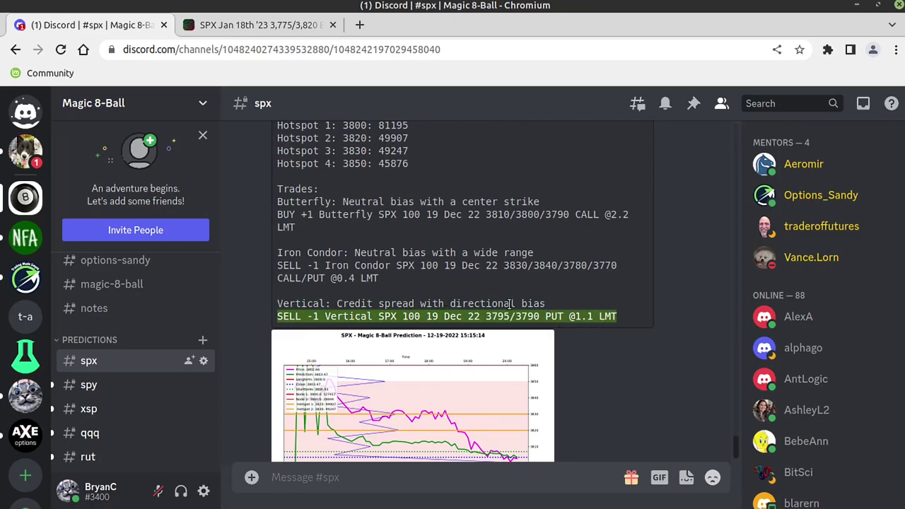
right_click(596, 318)
left_click(604, 326)
key("alt+Tab")
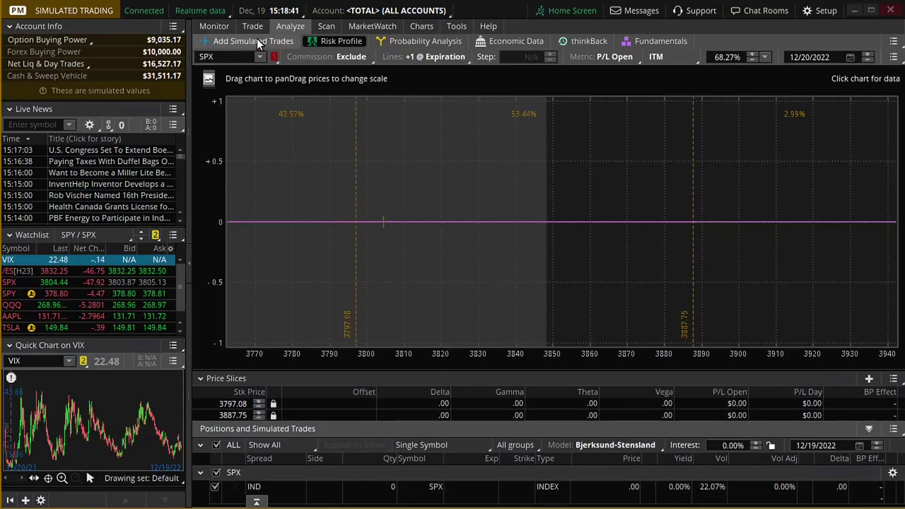
Simulate the SPX 3795/3790 put vertical at .85 credit, analyze its risk profile, then check the SPX chart
left_click(251, 40)
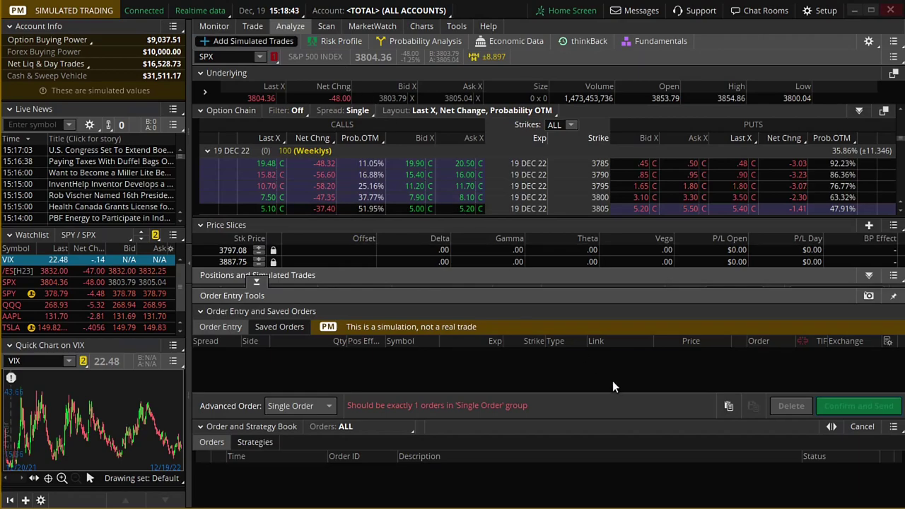
left_click(733, 404)
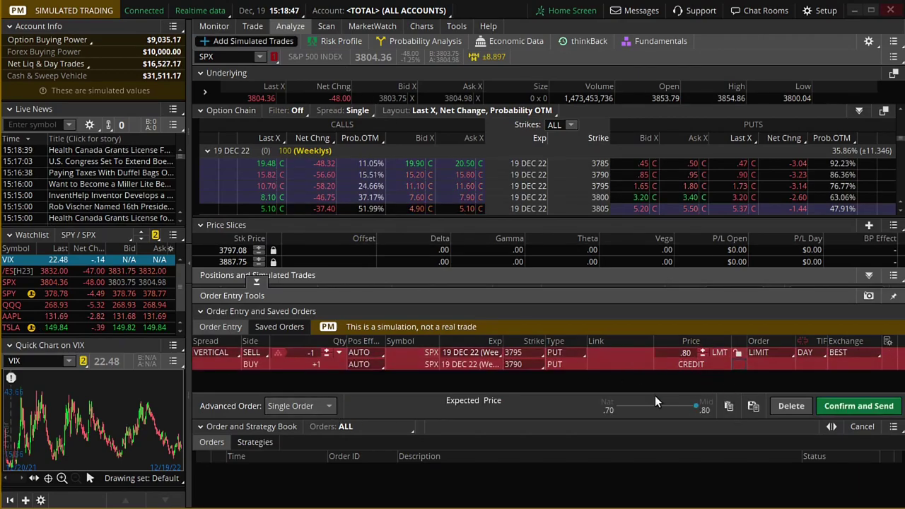
right_click(625, 362)
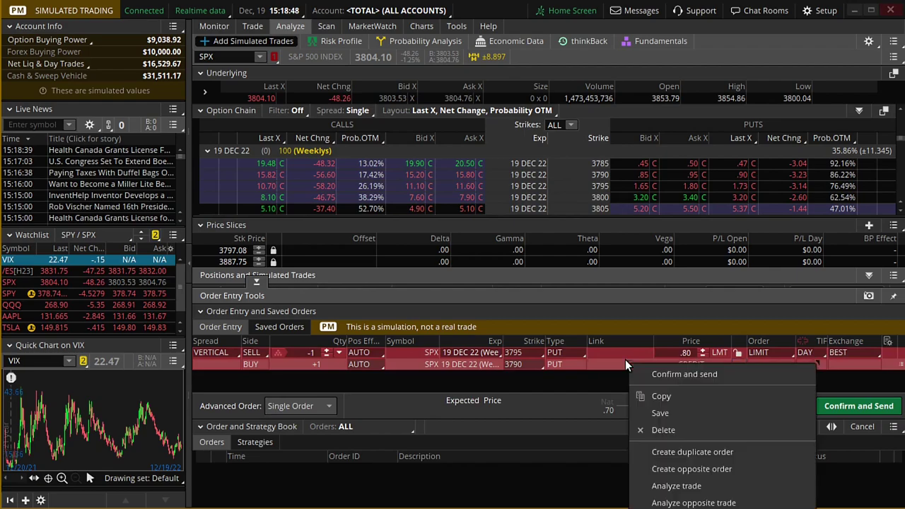
left_click(677, 486)
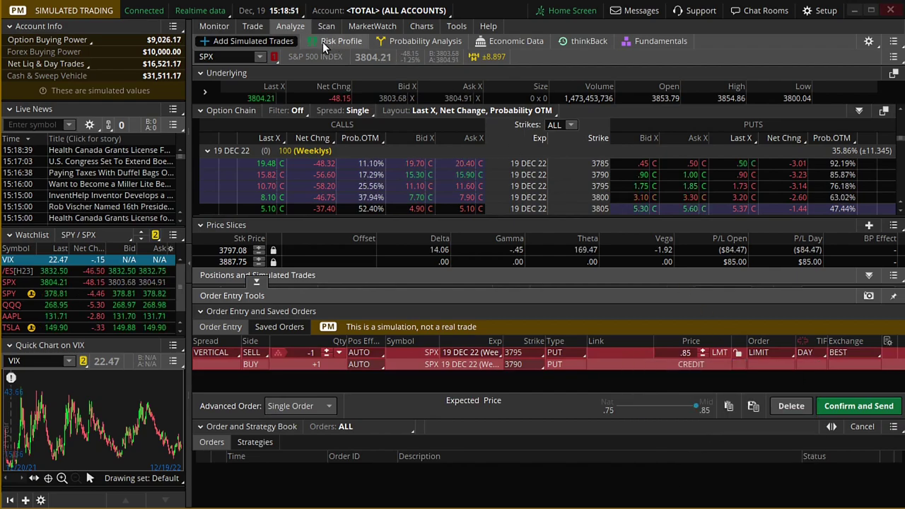
left_click(323, 41)
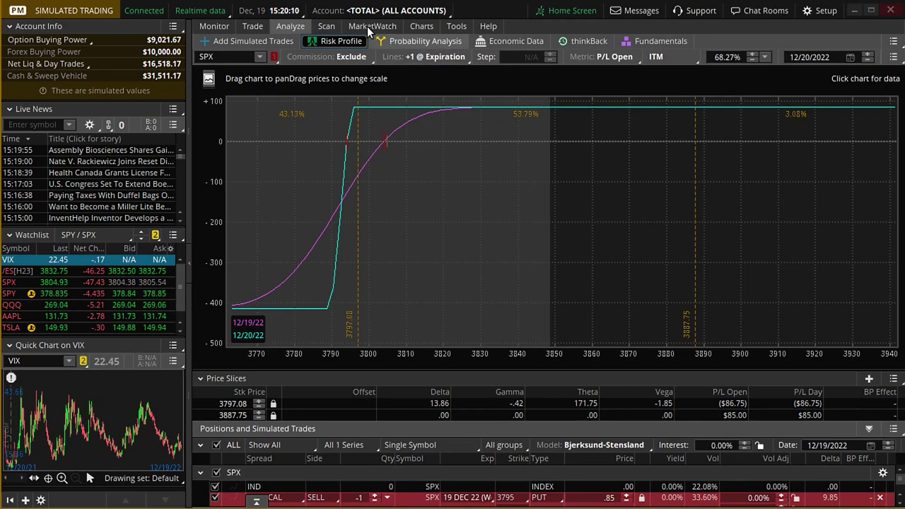
left_click(421, 27)
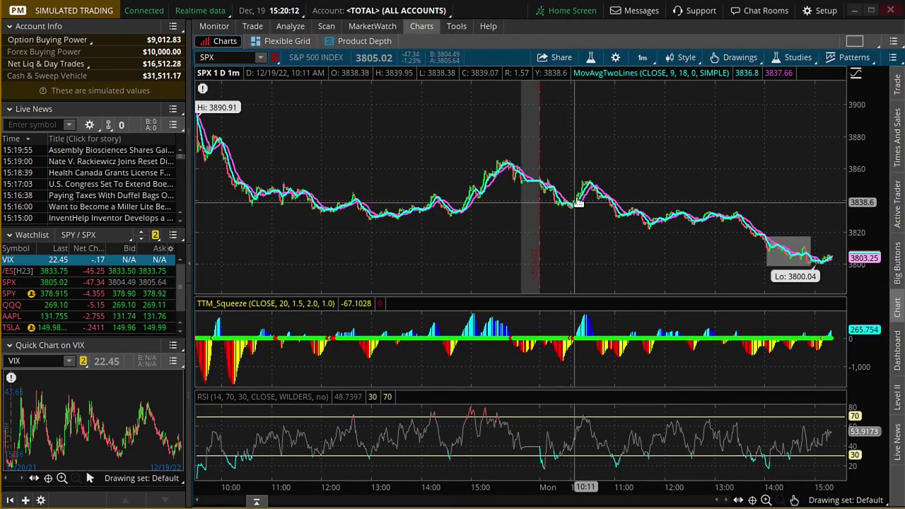
Zoom the SPX 1-minute chart in on the latest session through Monday afternoon
left_click(765, 500)
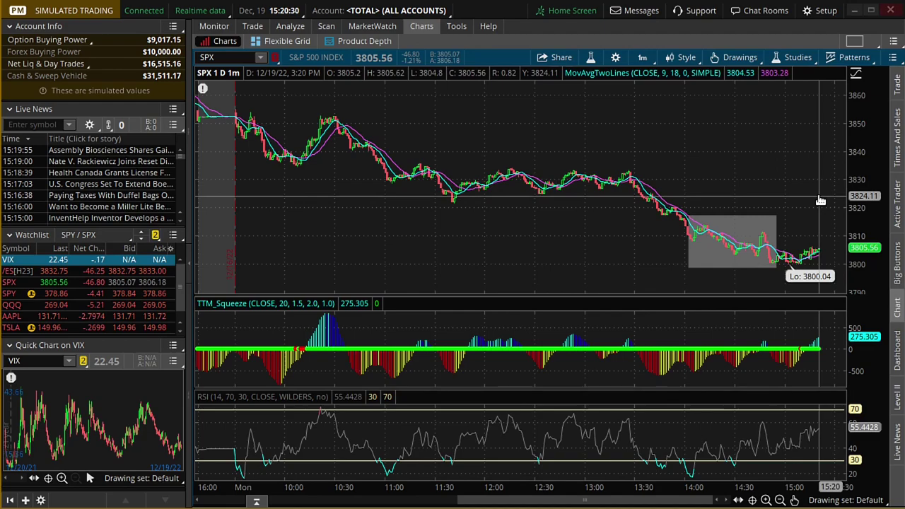
left_click(293, 29)
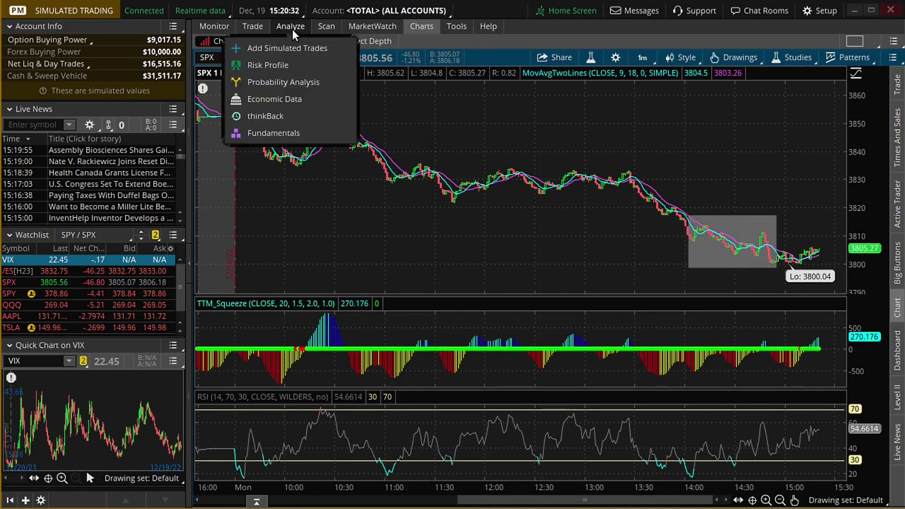
Back on the risk profile, set the price slice to SPX 3790.35, showing a $171.17 open loss
left_click(292, 29)
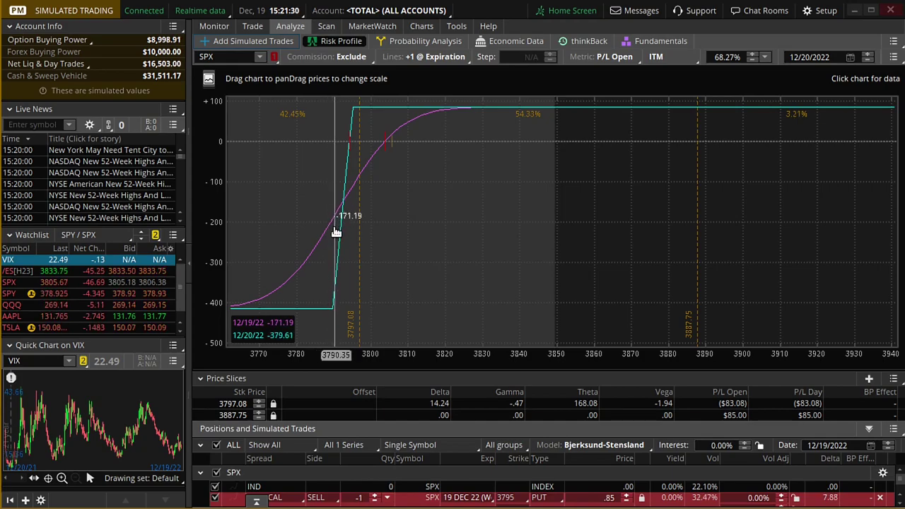
left_click(333, 230)
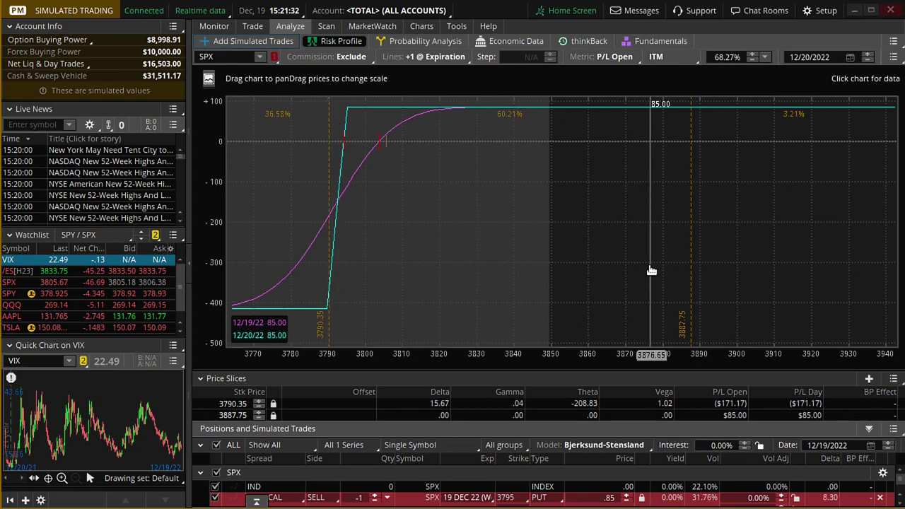
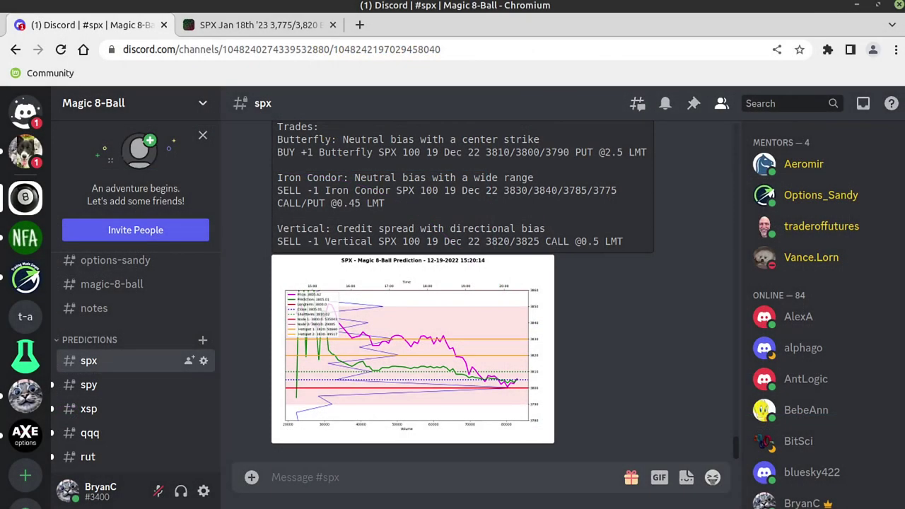
View the SPX prediction chart enlarged, close it, then open the #axe-options channel under Education
left_click(425, 356)
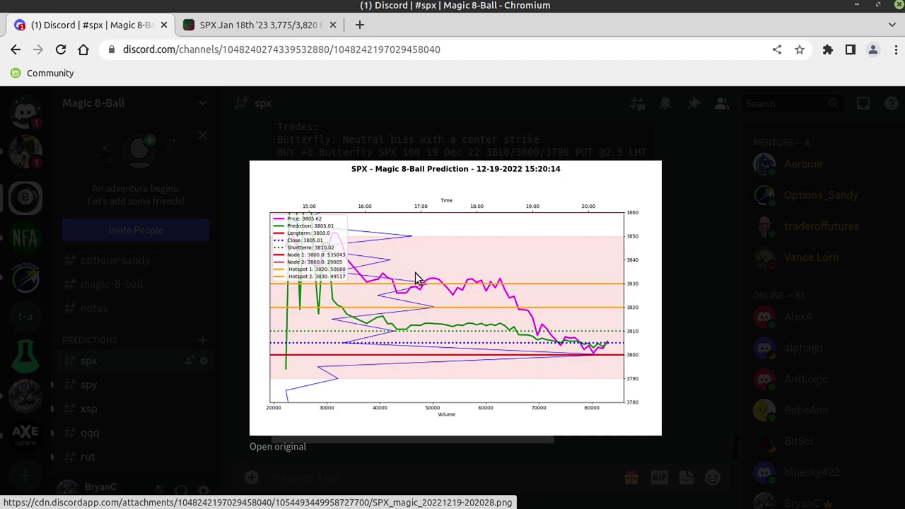
left_click(710, 276)
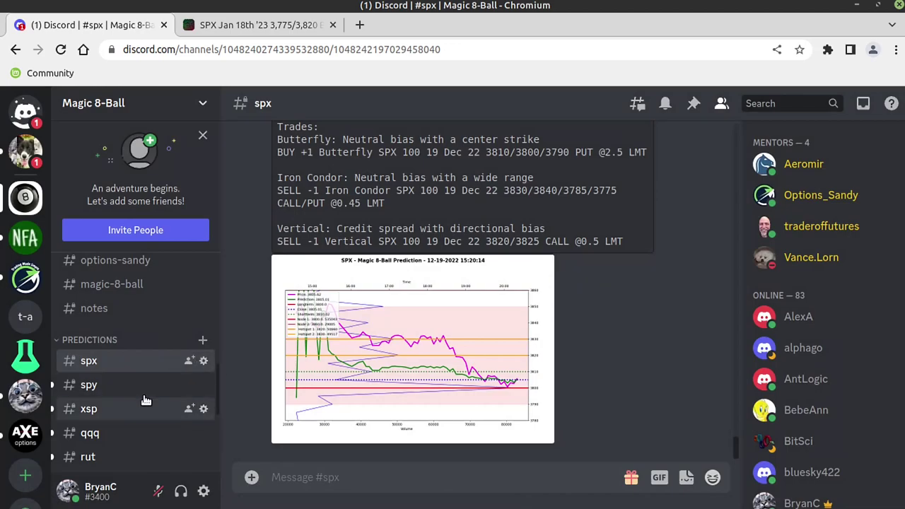
scroll(144, 400, "up", 5)
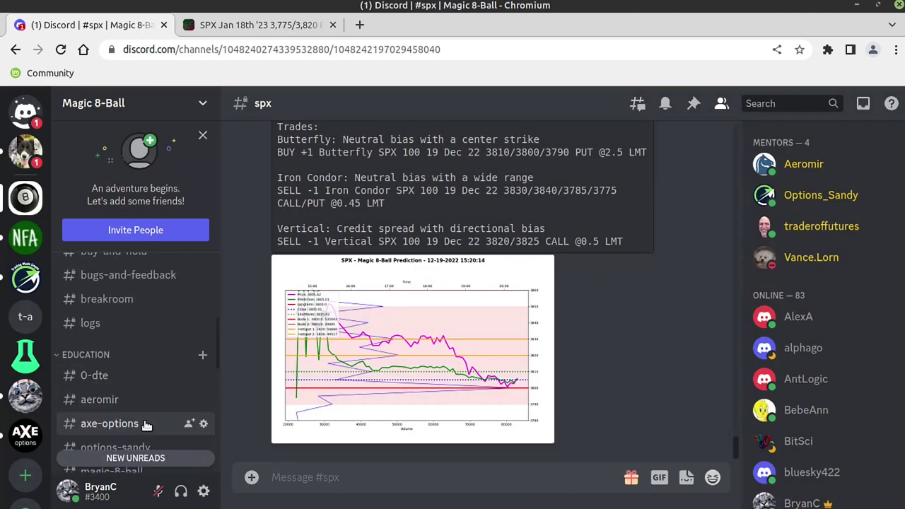
left_click(110, 423)
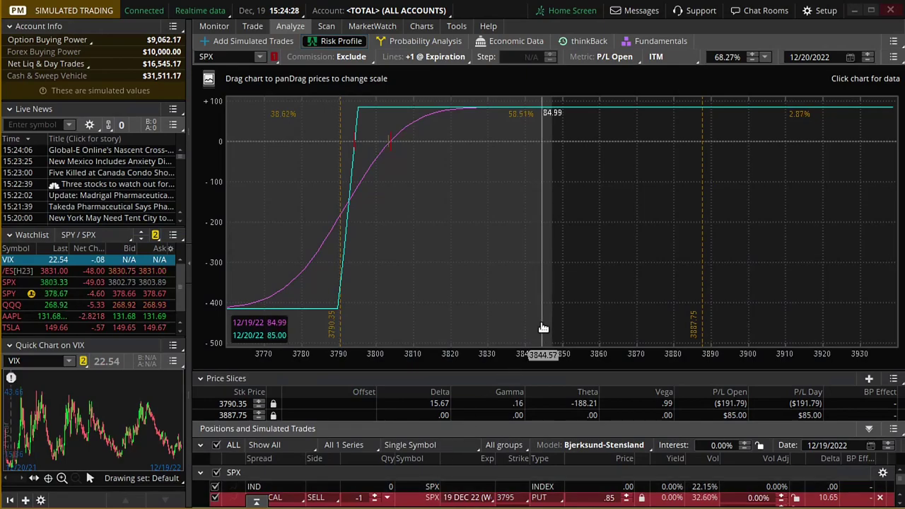
Switch the SPX chart to the 5 D : 15m timeframe and zoom in twice on recent candles
left_click(420, 27)
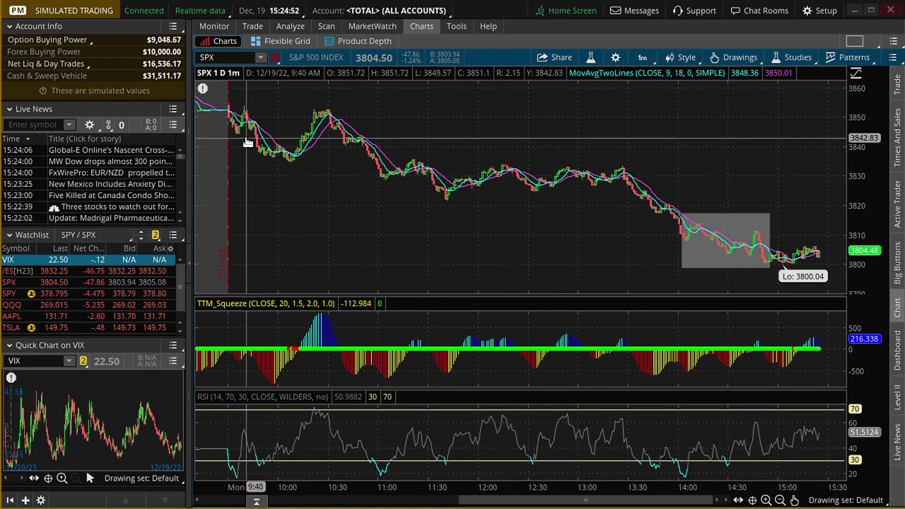
left_click(644, 58)
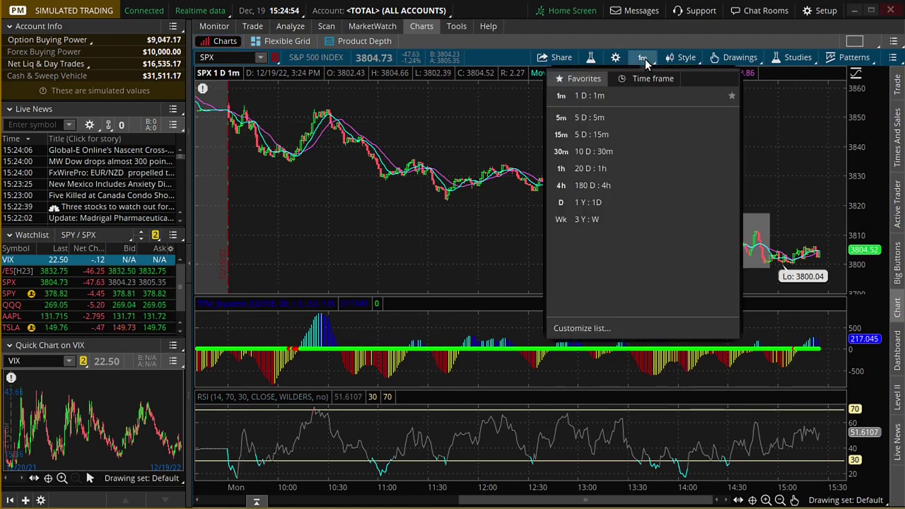
left_click(609, 135)
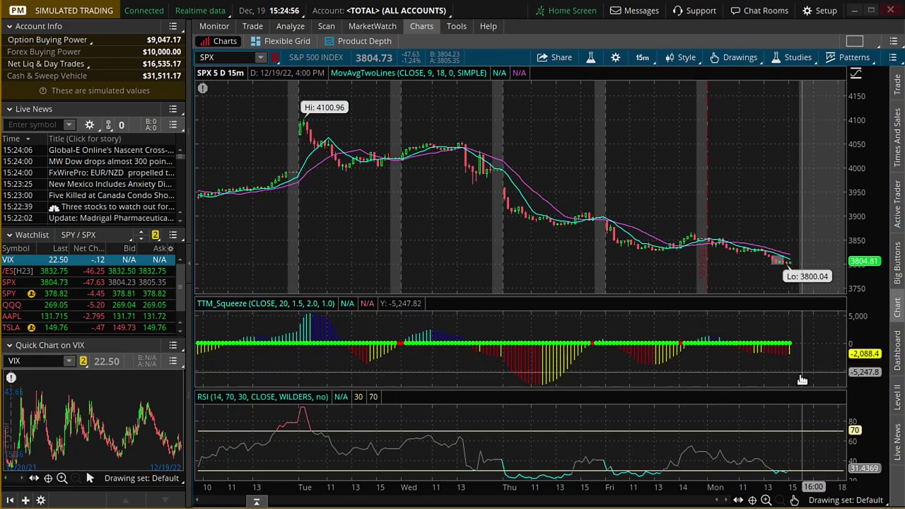
left_click(767, 499)
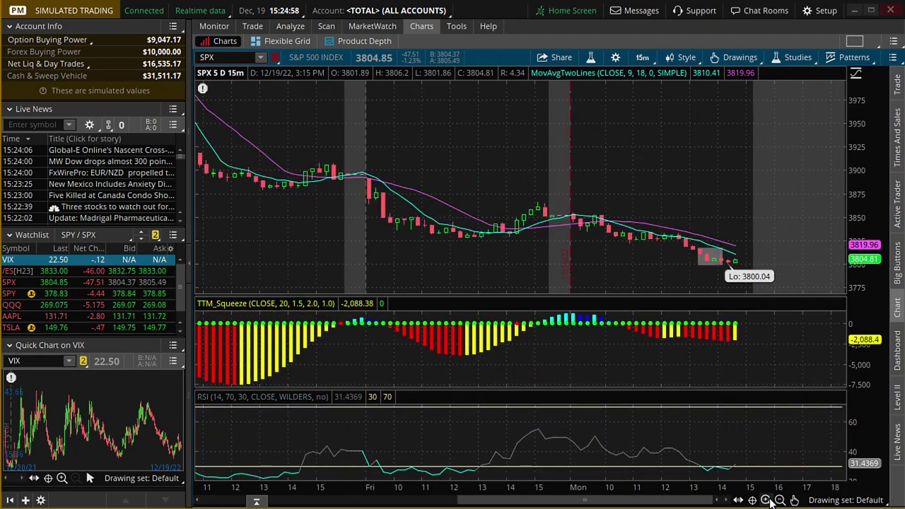
left_click(768, 500)
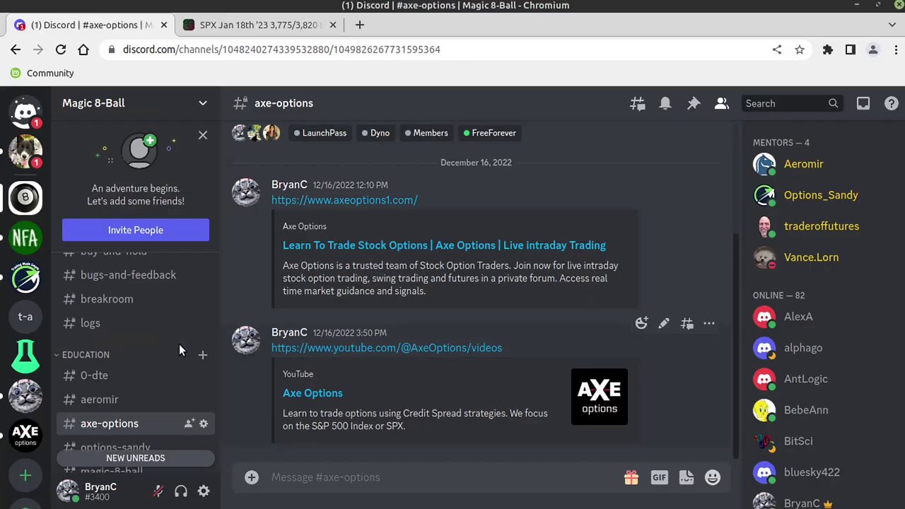
Open #spx and scroll to the 15:25:15 prediction expecting a close near $3805
scroll(121, 392, "down", 5)
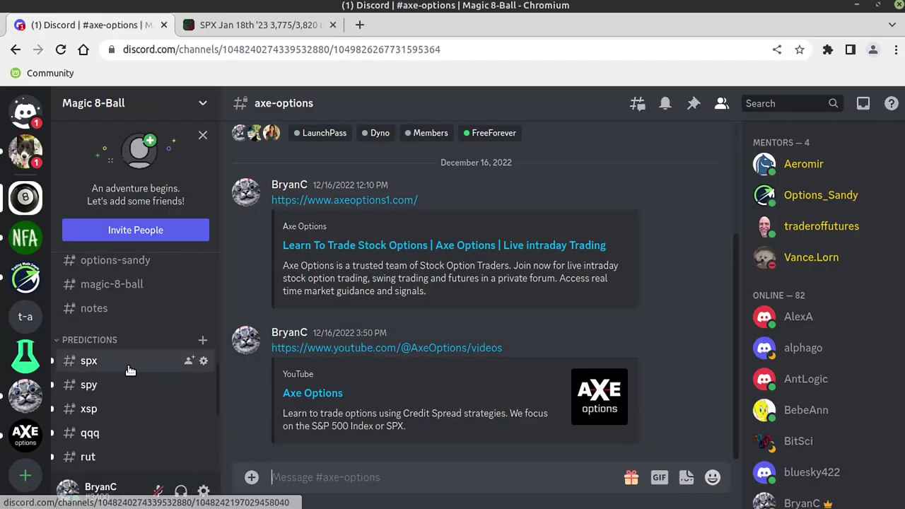
left_click(127, 364)
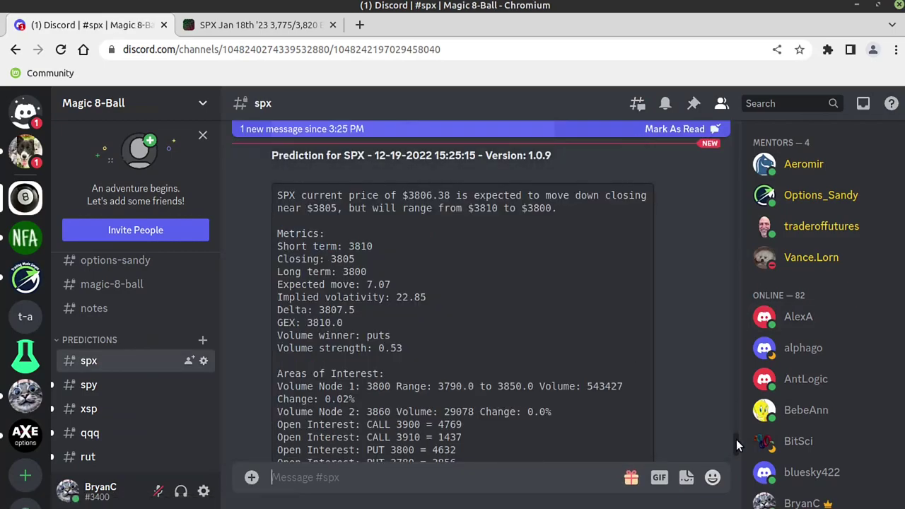
left_click_drag(736, 444, 738, 468)
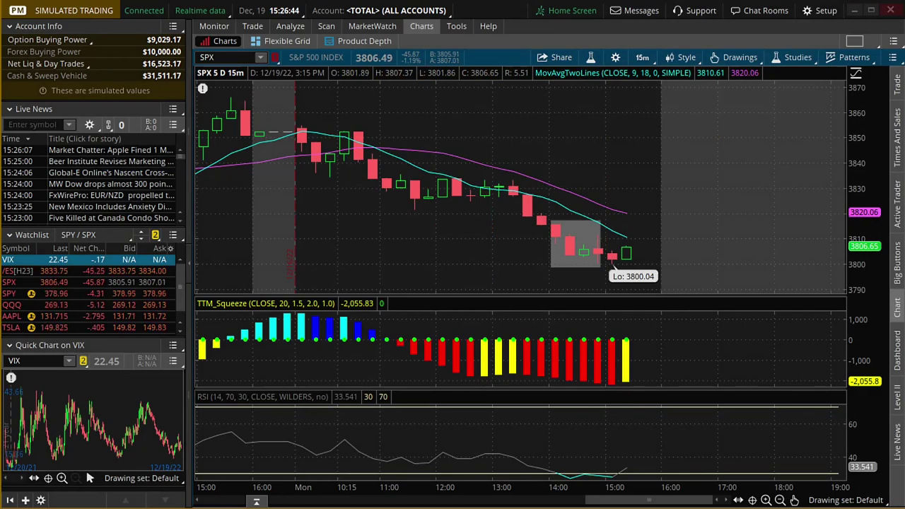
Glance at the SPX chart, then return to the risk profile with the 3795 put spread excluded
left_click(287, 26)
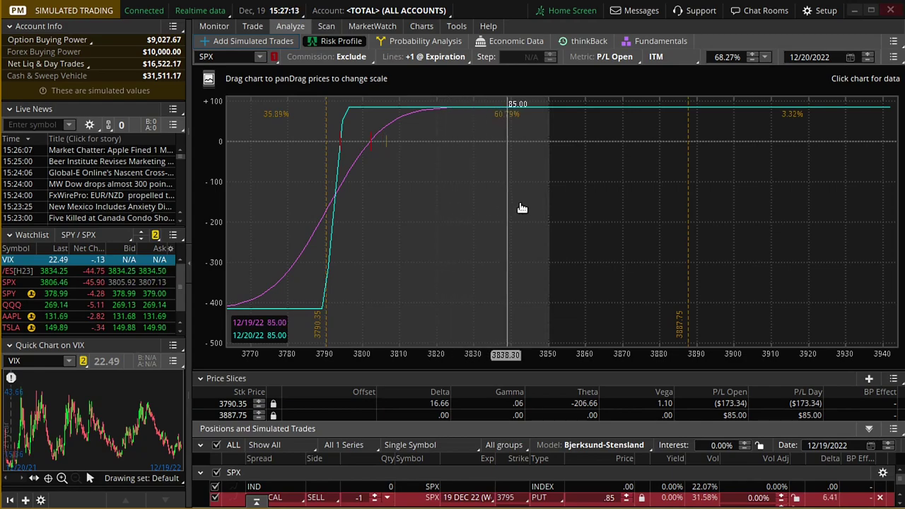
left_click(424, 26)
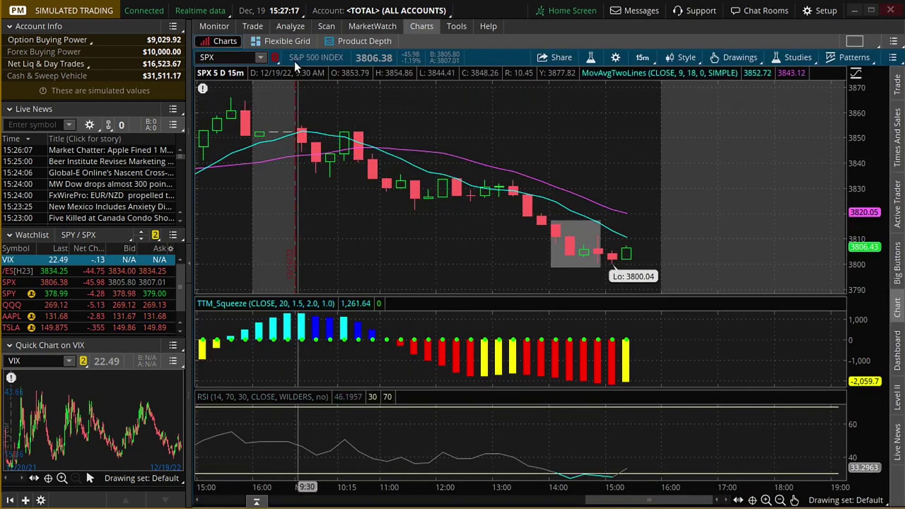
left_click(289, 27)
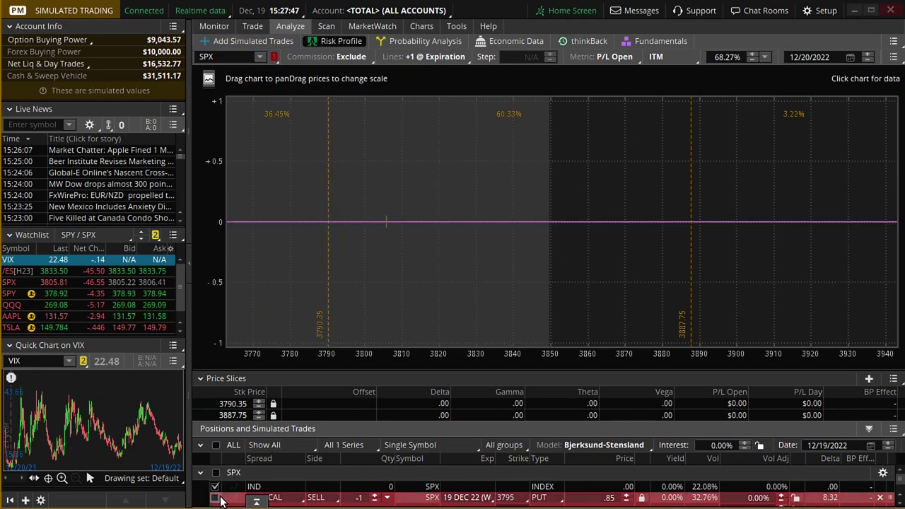
Simulate selling an SPX 3815/3820 call vertical from the option chain
left_click(263, 40)
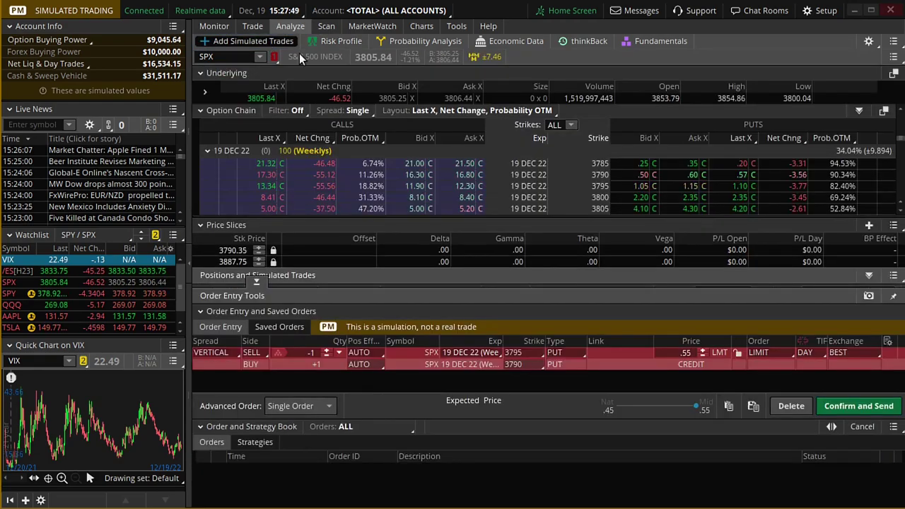
scroll(698, 192, "down", 2)
scroll(696, 192, "up", 2)
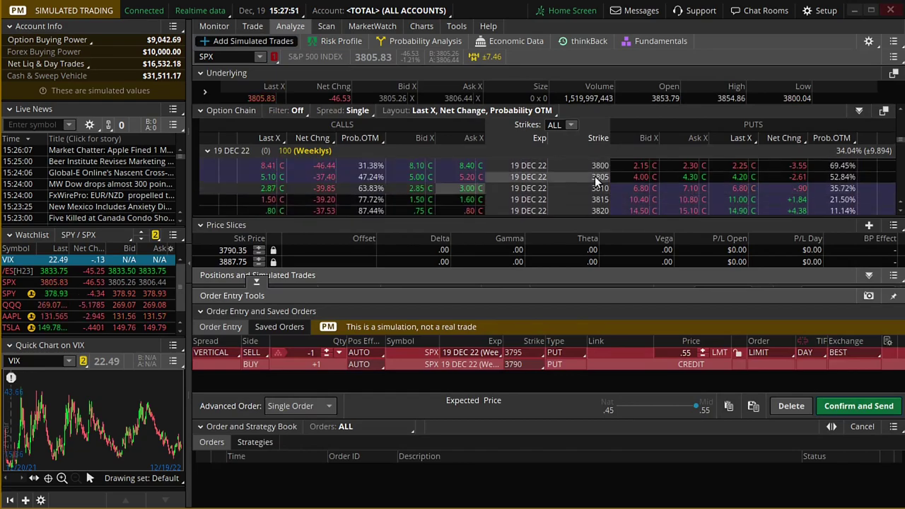
right_click(455, 200)
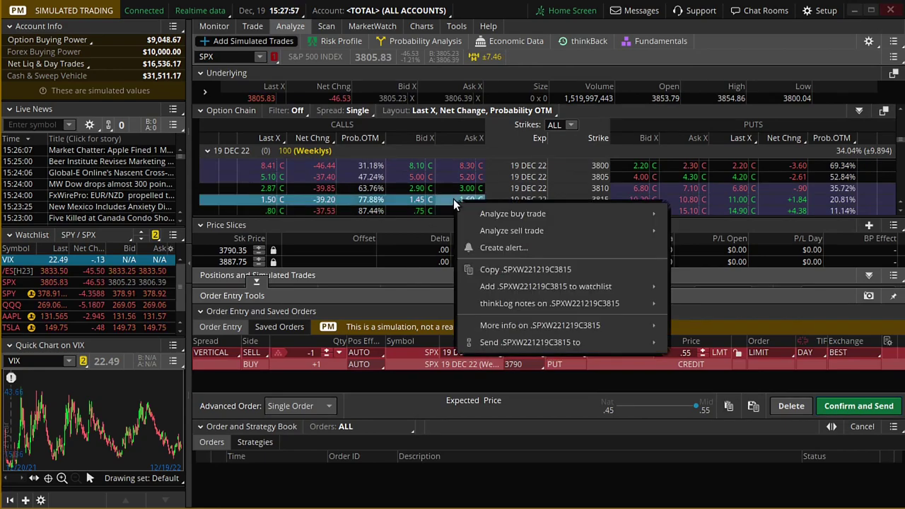
mouse_move(521, 231)
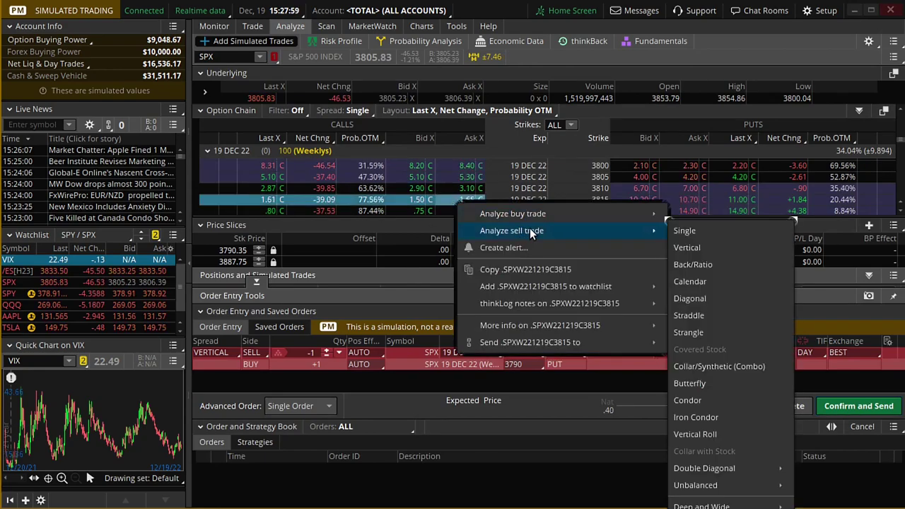
left_click(720, 247)
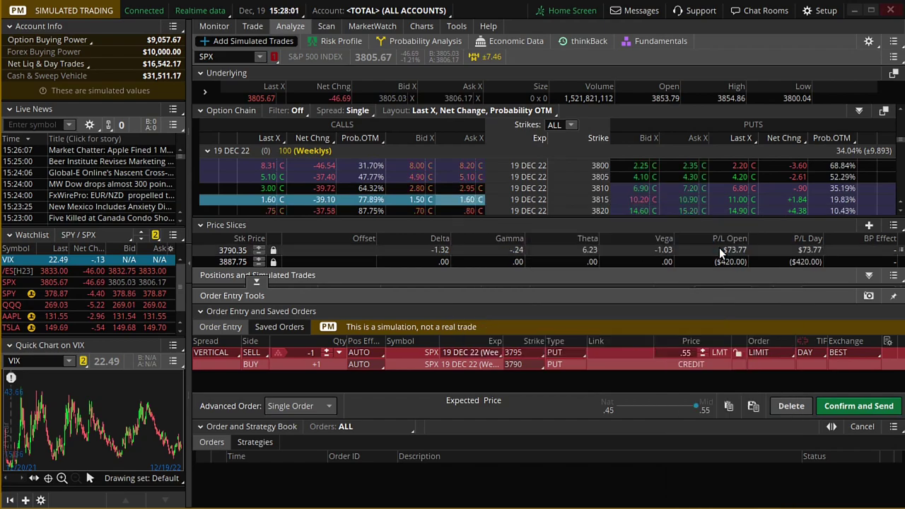
Add the pending put spread order to the analysis and view the combined risk profile
right_click(629, 362)
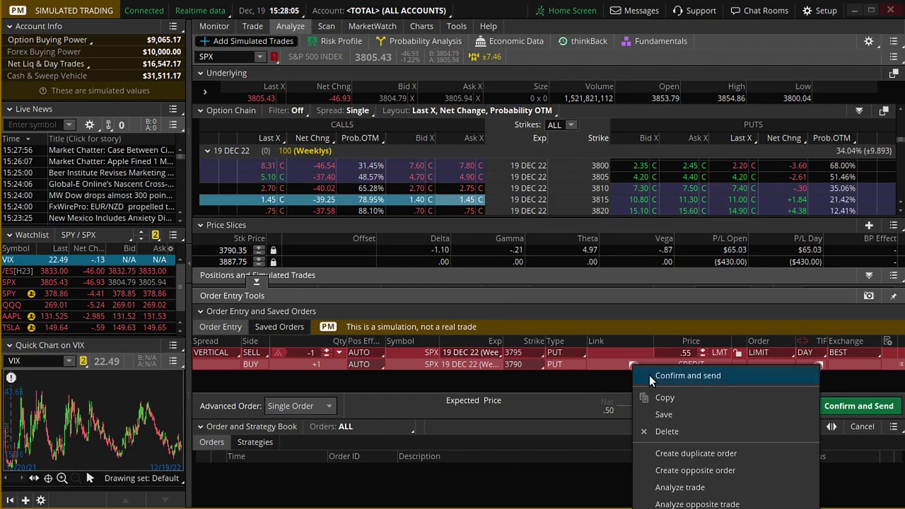
left_click(679, 488)
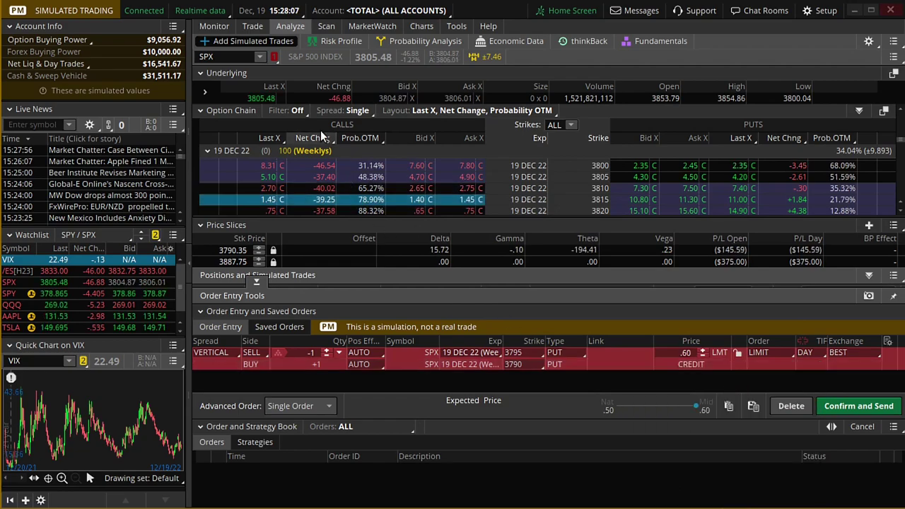
left_click(342, 44)
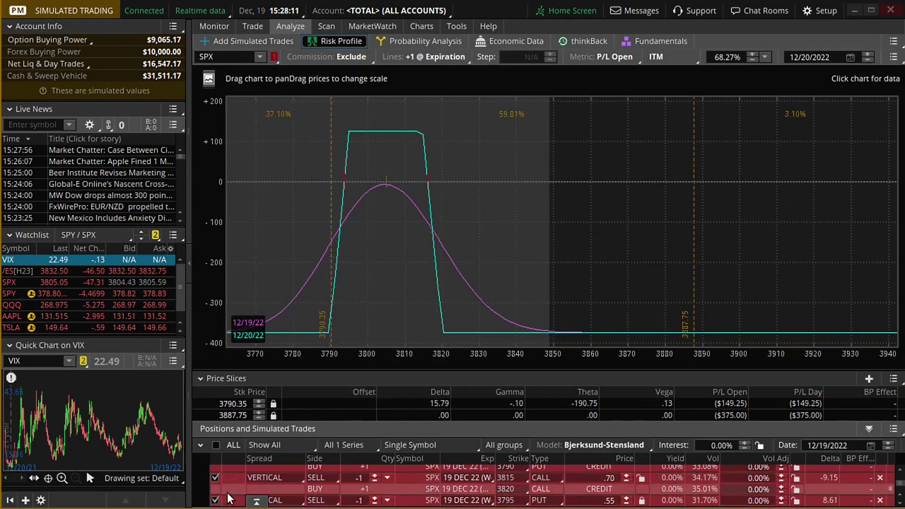
Leave only the 3790/3795 put spread checked, showing $55 max gain and $445 max loss
left_click(215, 479)
left_click(215, 480)
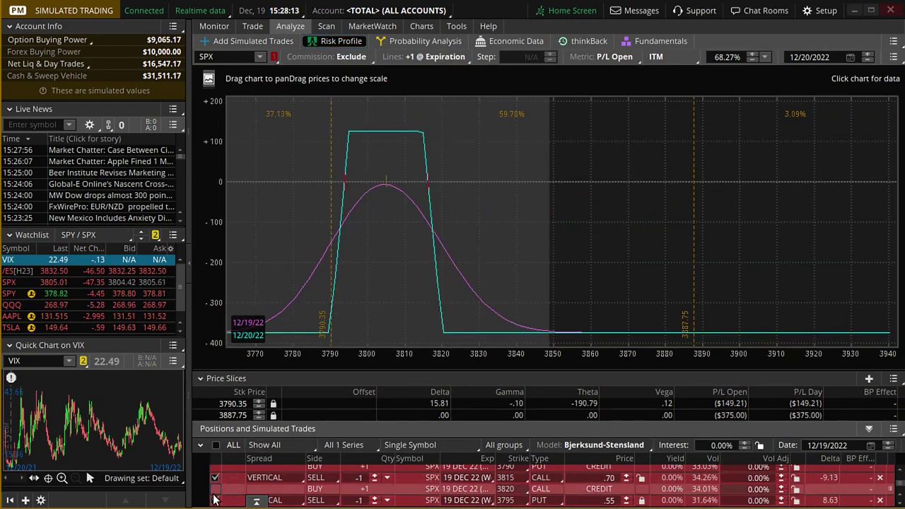
left_click(216, 480)
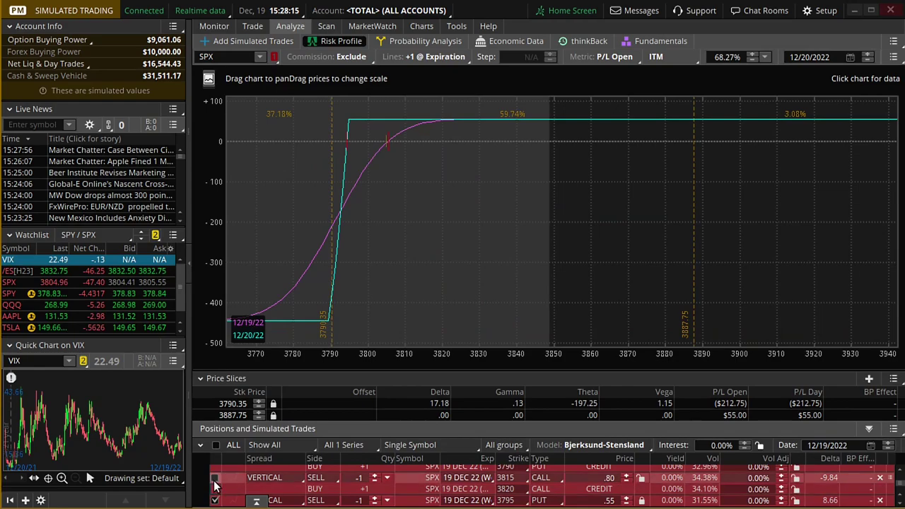
left_click(214, 500)
left_click(214, 482)
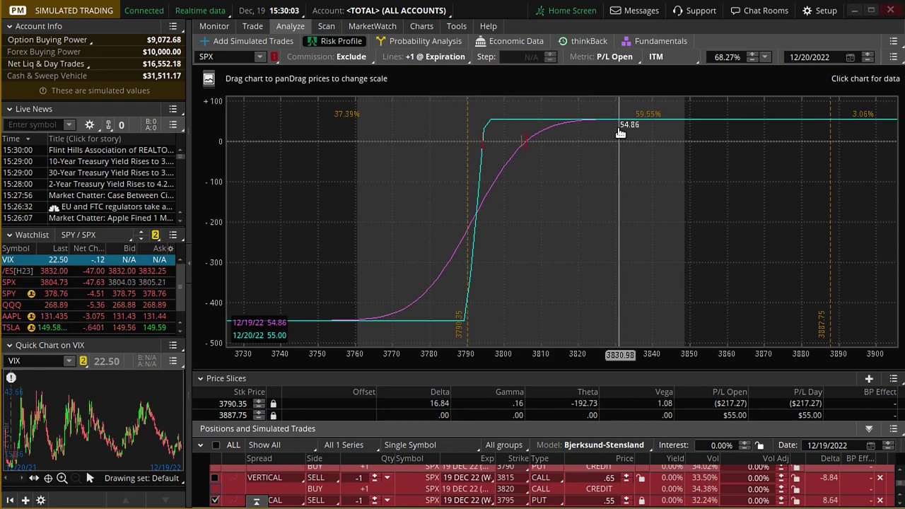
Set the risk profile price slice at 3796.20 after a glance at the SPX chart
left_click(490, 168)
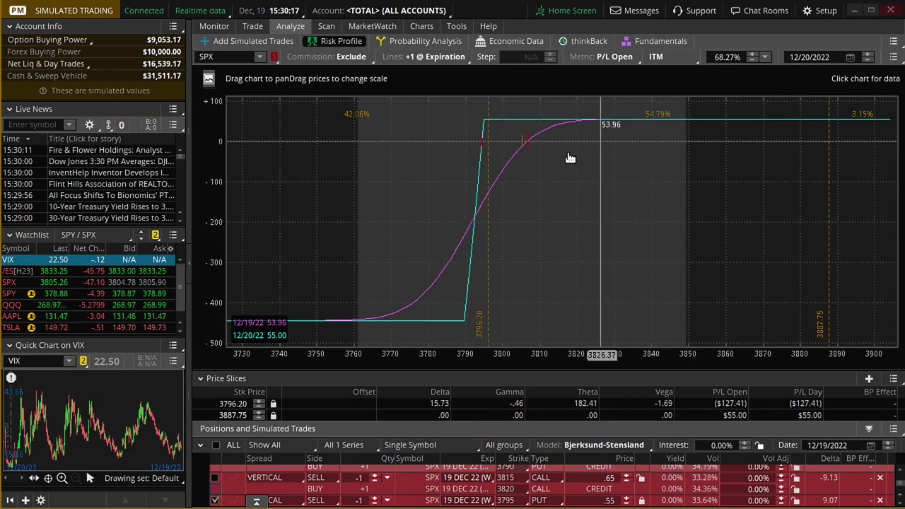
left_click(422, 25)
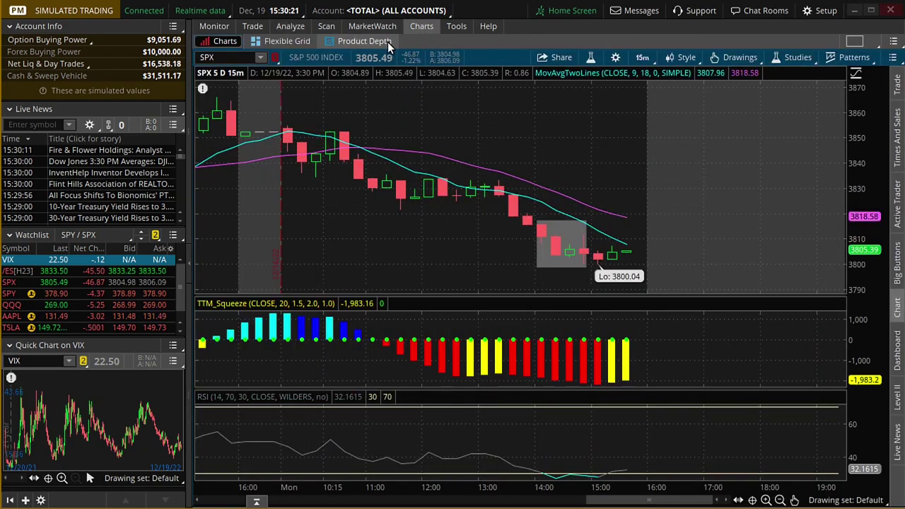
left_click(290, 25)
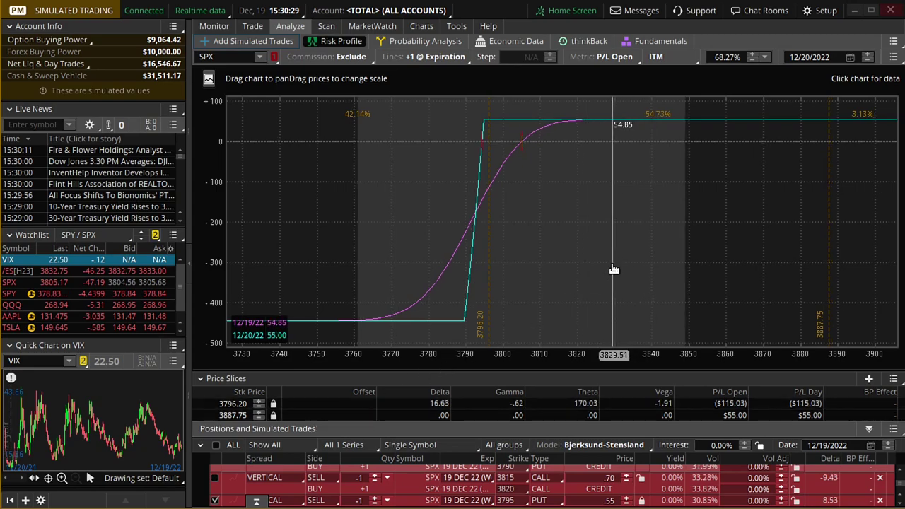
Exclude the put spread and show only the call vertical's risk profile
left_click(215, 500)
left_click(214, 477)
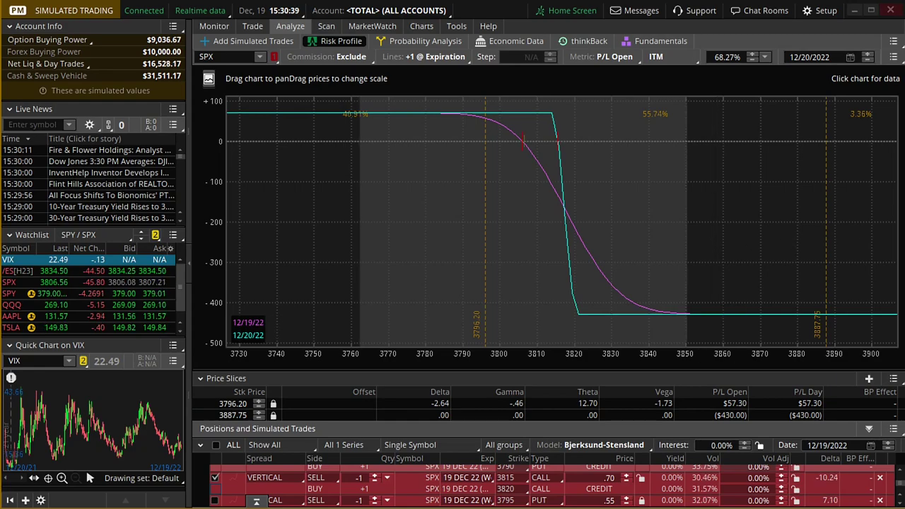
key("alt+Tab")
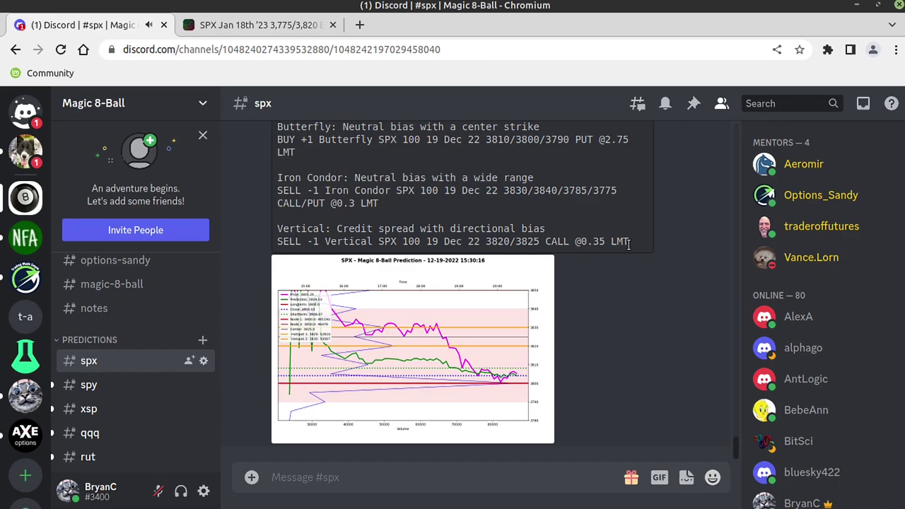
Highlight the suggested Vertical trade, then enlarge the 15:30:16 SPX prediction chart
left_click_drag(629, 244, 278, 229)
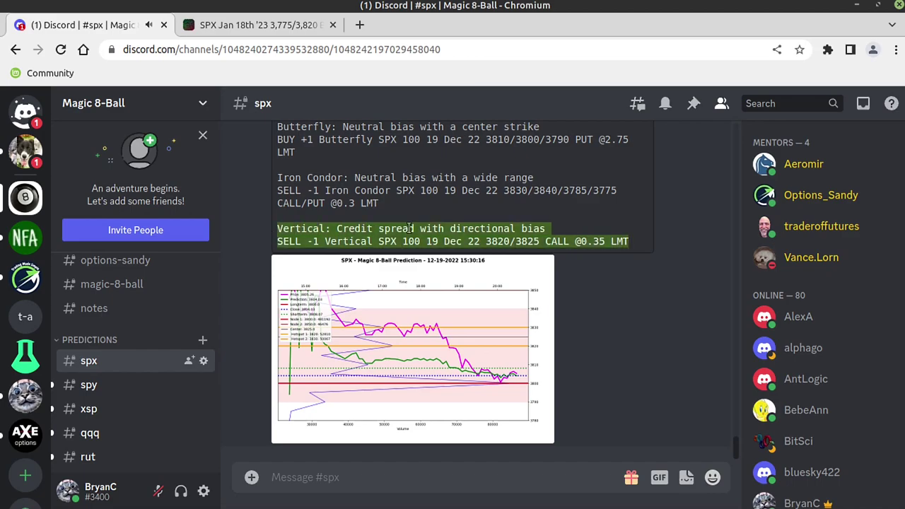
left_click(635, 276)
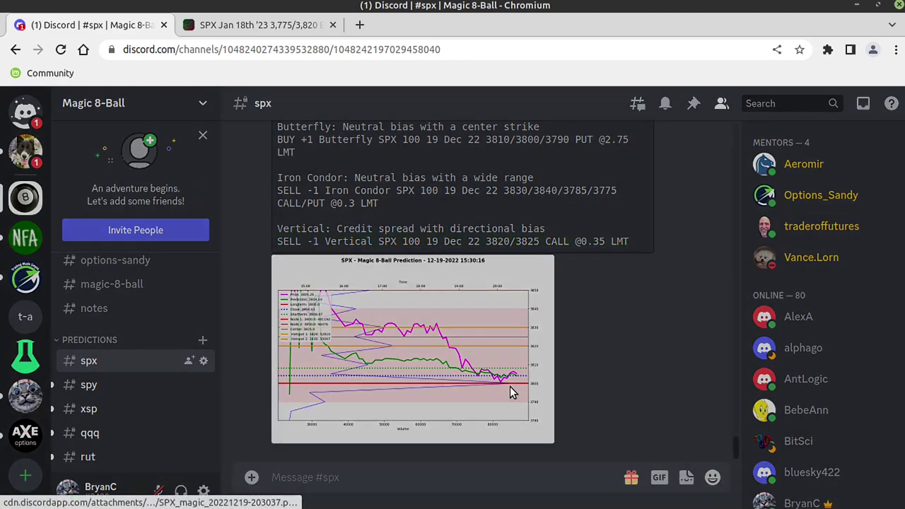
left_click(510, 386)
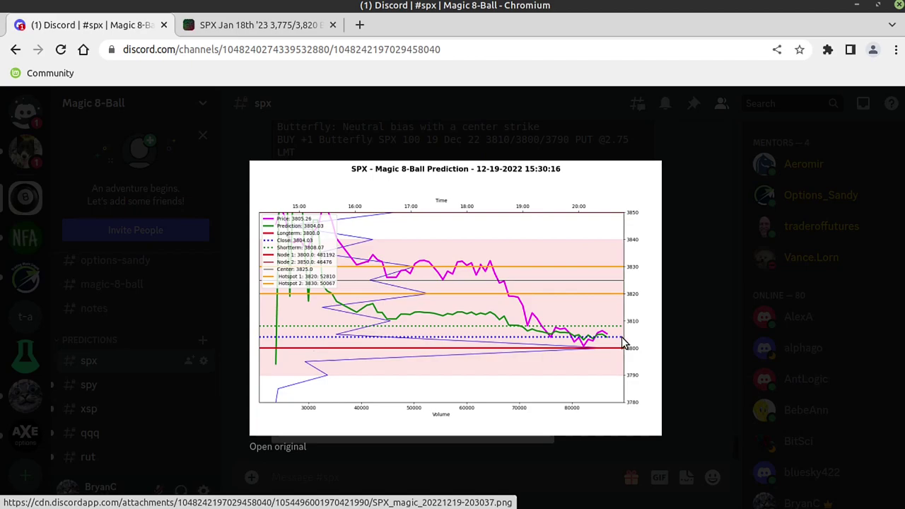
Open the original full-size 15:30:16 SPX prediction chart in its own tab
left_click(287, 446)
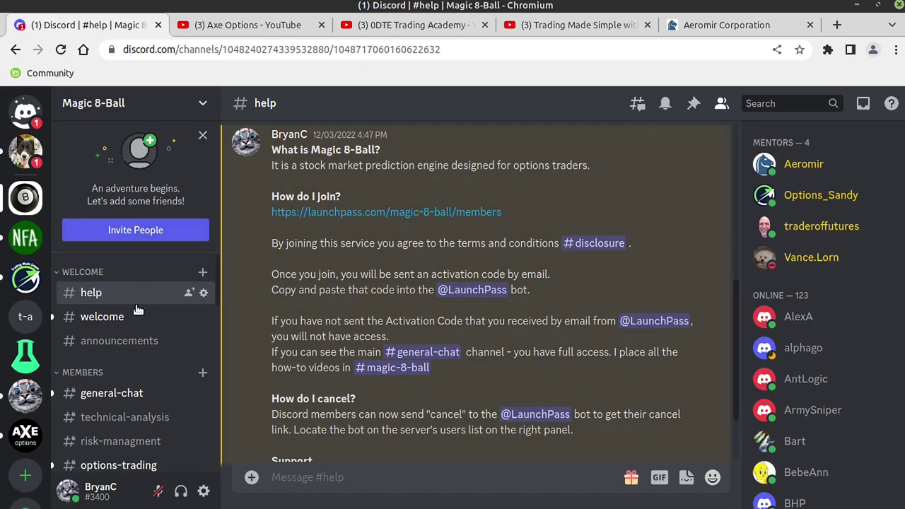
Scroll past the #help channel and switch to the Axe Options YouTube About page
scroll(106, 312, "down", 3)
scroll(106, 314, "down", 6)
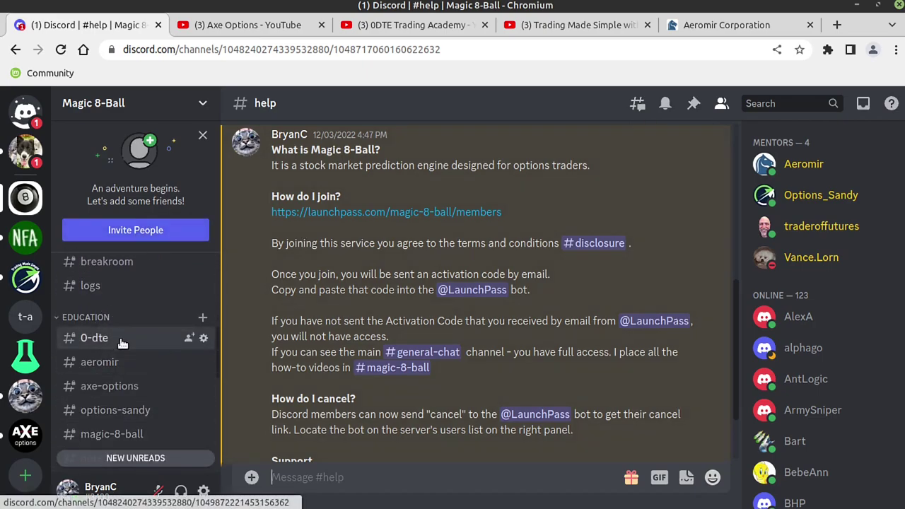
left_click(237, 27)
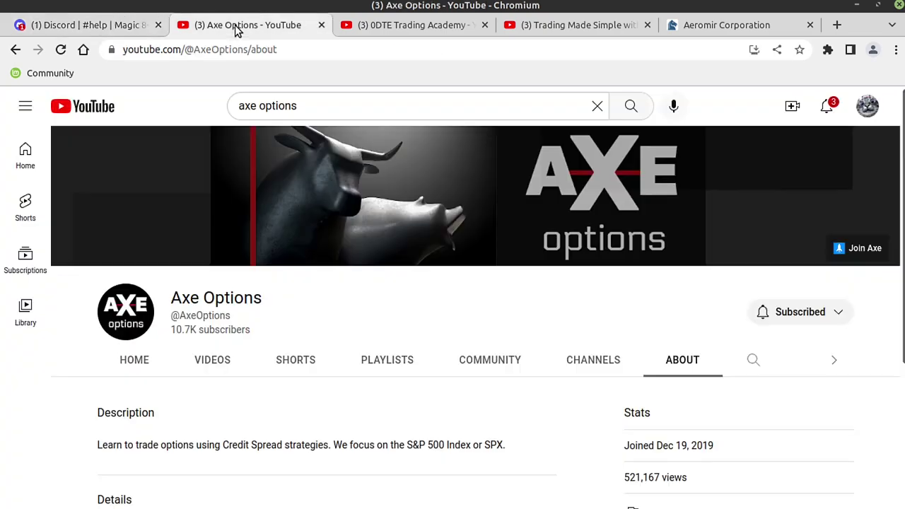
Scroll the Axe Options channel page, glance at Discord, and come back to it
scroll(364, 328, "down", 2)
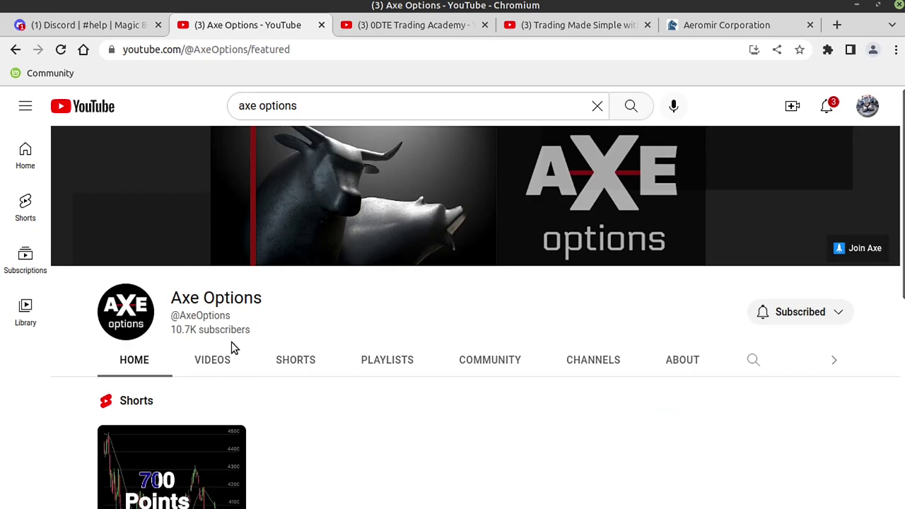
scroll(233, 346, "down", 5)
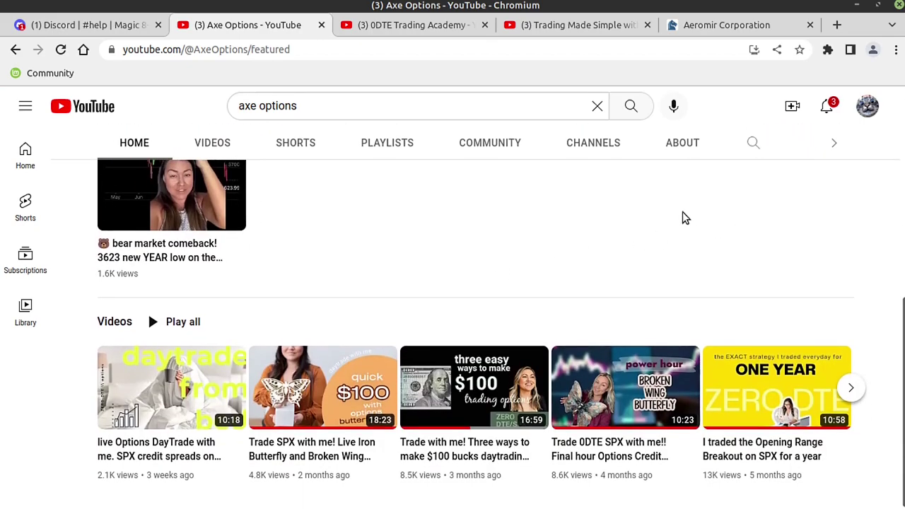
left_click(122, 27)
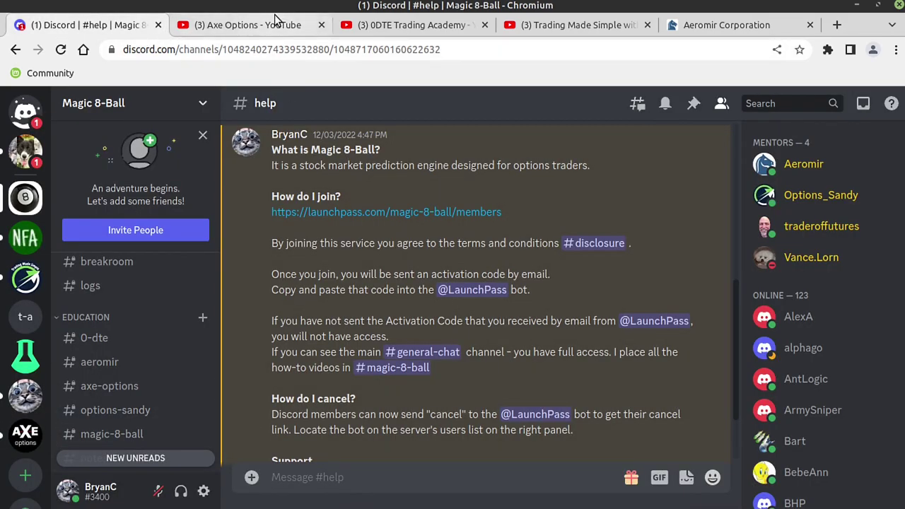
left_click(318, 24)
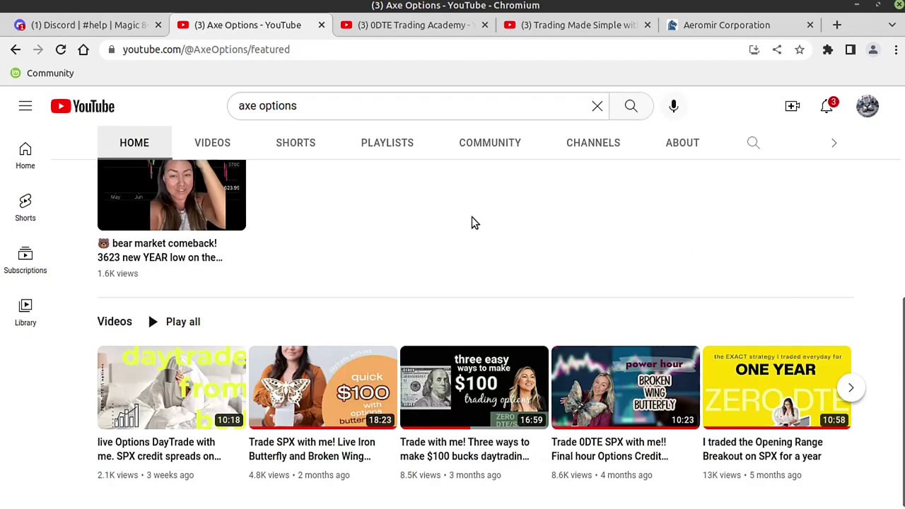
Browse the Axe Options channel's uploaded videos list
left_click(212, 143)
scroll(815, 368, "down", 4)
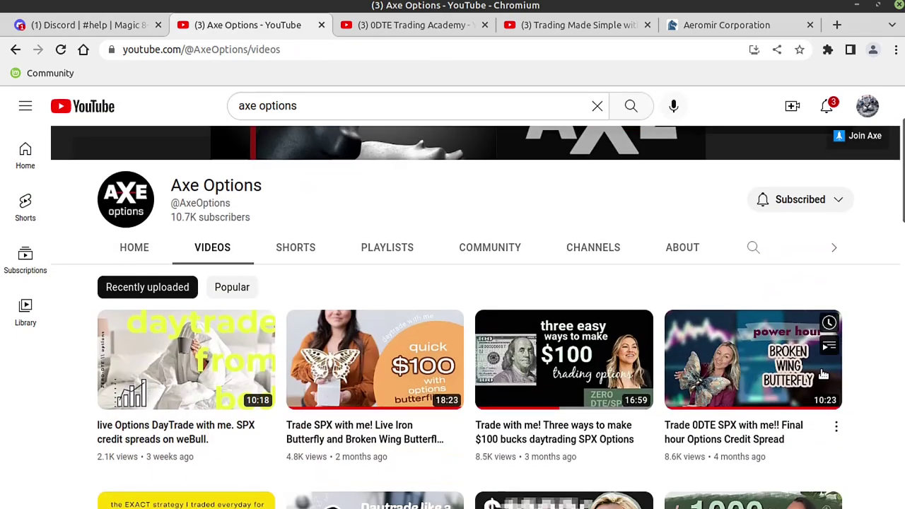
scroll(818, 377, "down", 2)
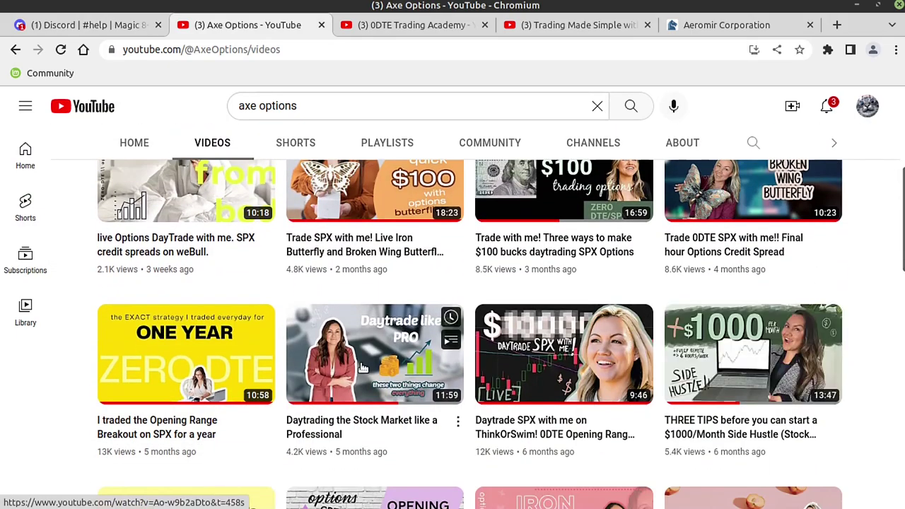
scroll(387, 308, "up", 3)
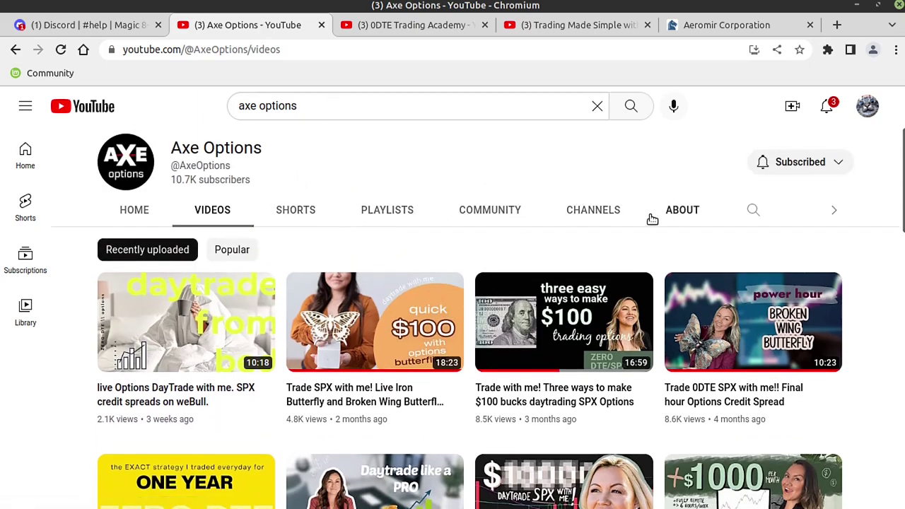
Check Axe Options' About links, view the $89-per-month Join Axe sign-up page, then close it
left_click(678, 209)
scroll(238, 398, "down", 3)
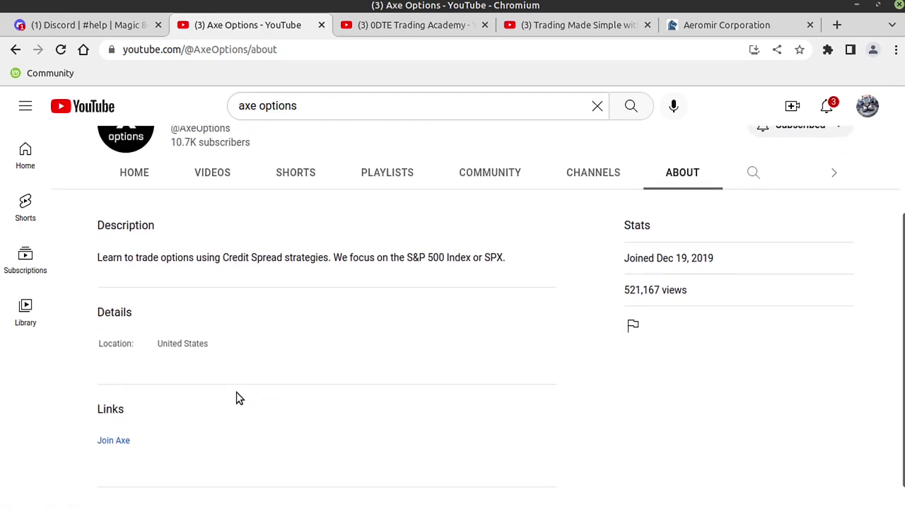
left_click(113, 441)
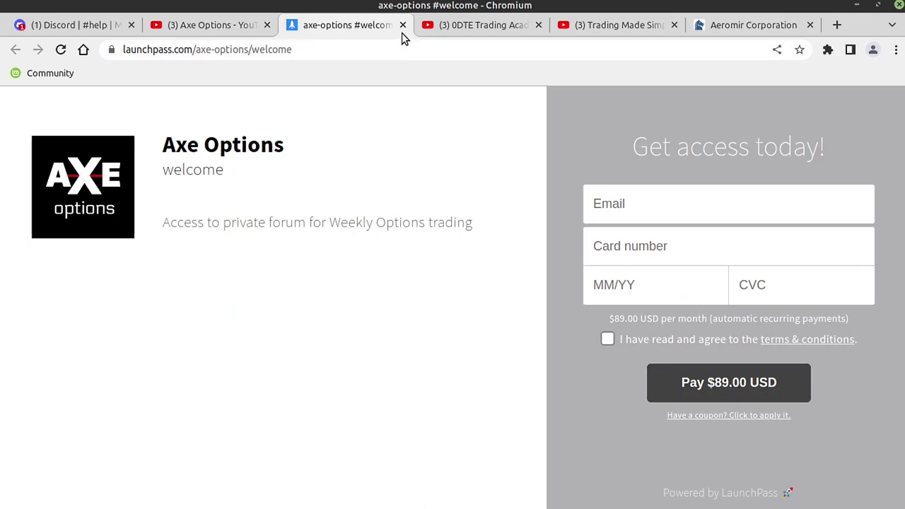
left_click(401, 27)
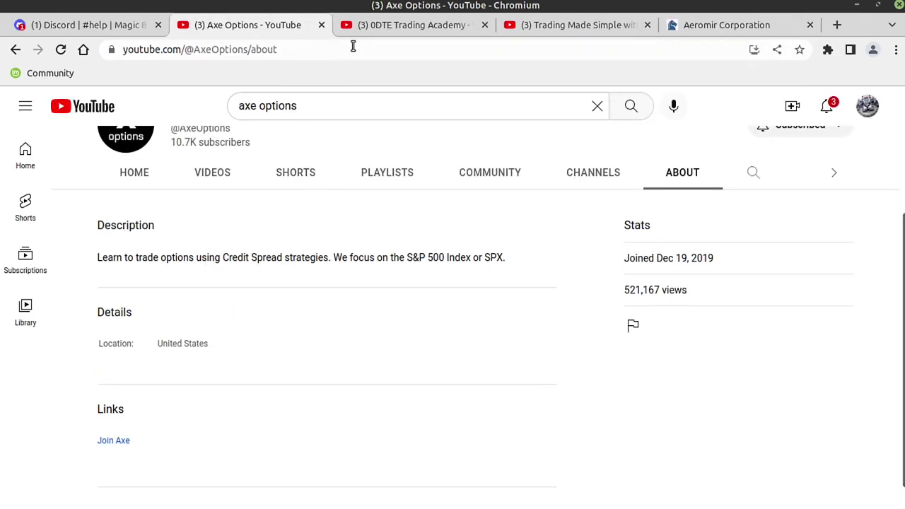
left_click(399, 33)
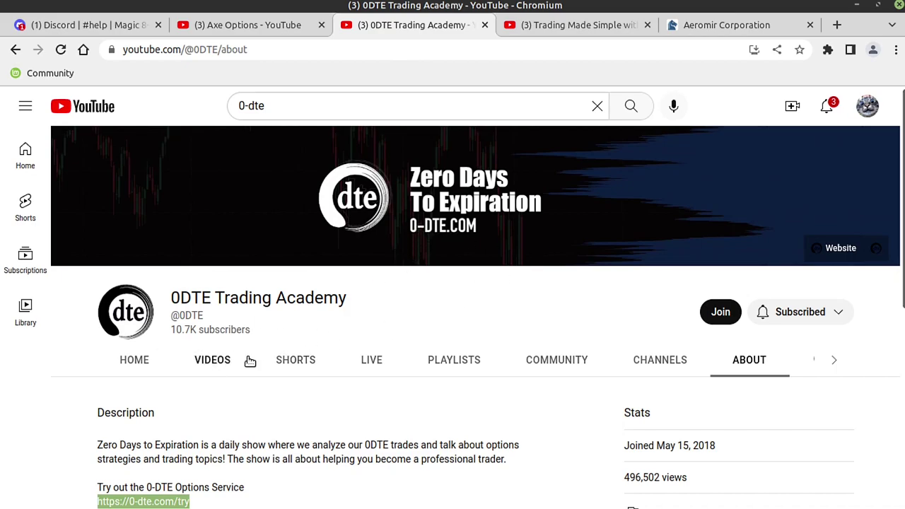
Scroll through the 0DTE Trading Academy channel's uploaded videos
left_click(206, 362)
scroll(370, 349, "down", 5)
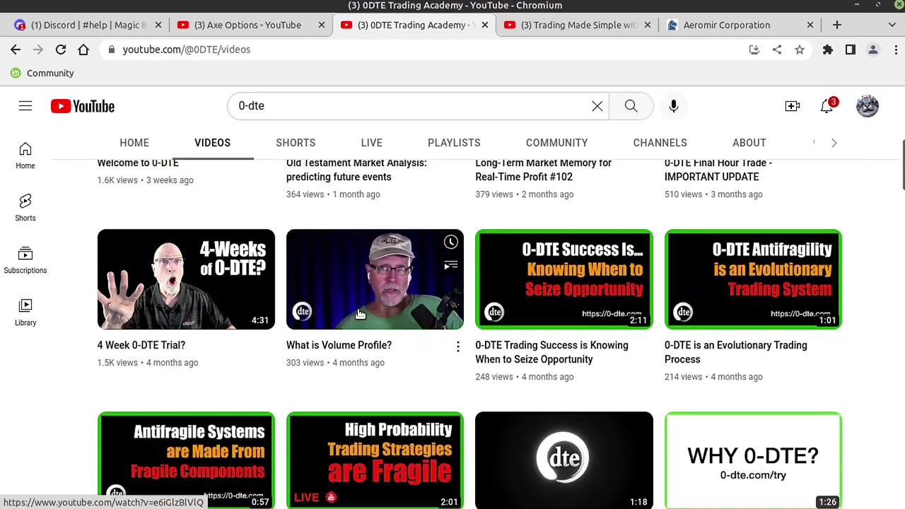
scroll(362, 307, "up", 3)
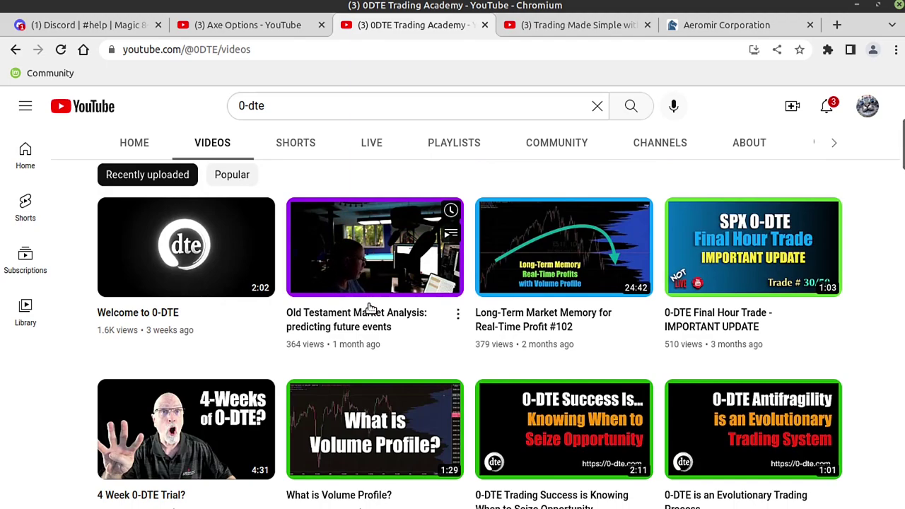
scroll(258, 274, "down", 3)
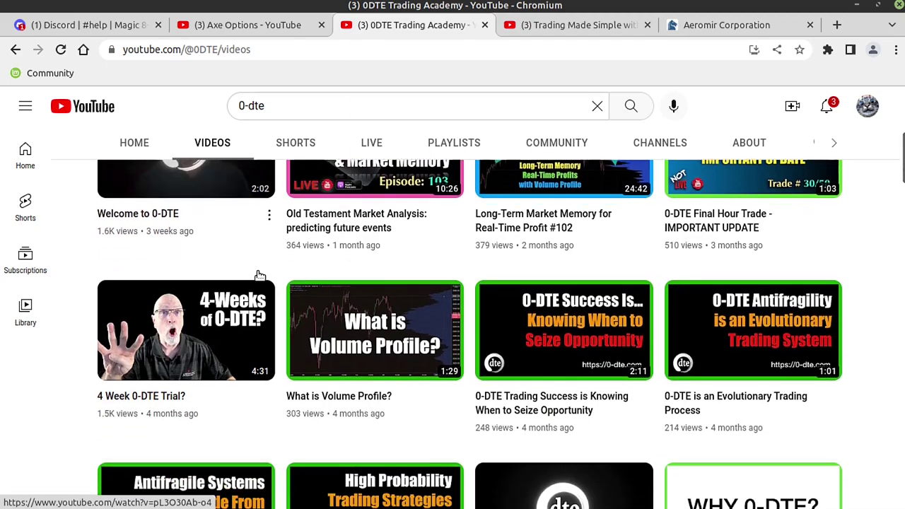
scroll(258, 274, "down", 20)
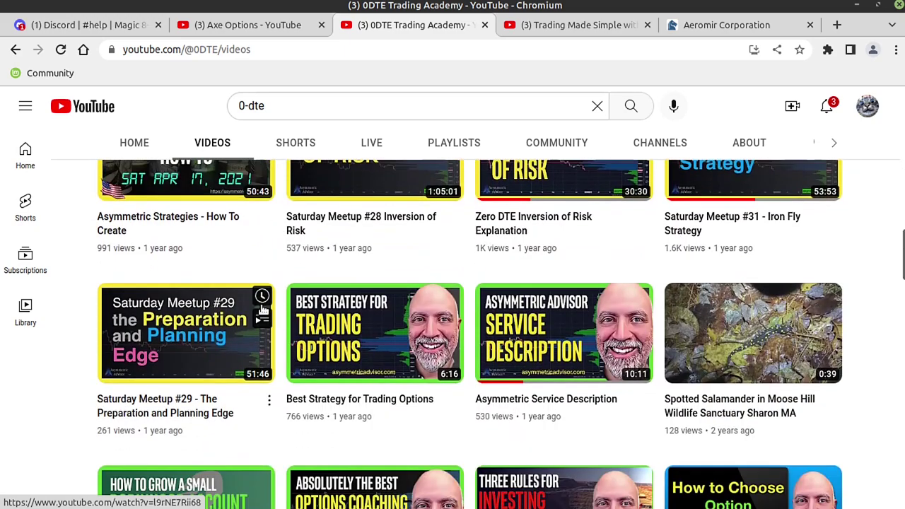
mouse_move(335, 325)
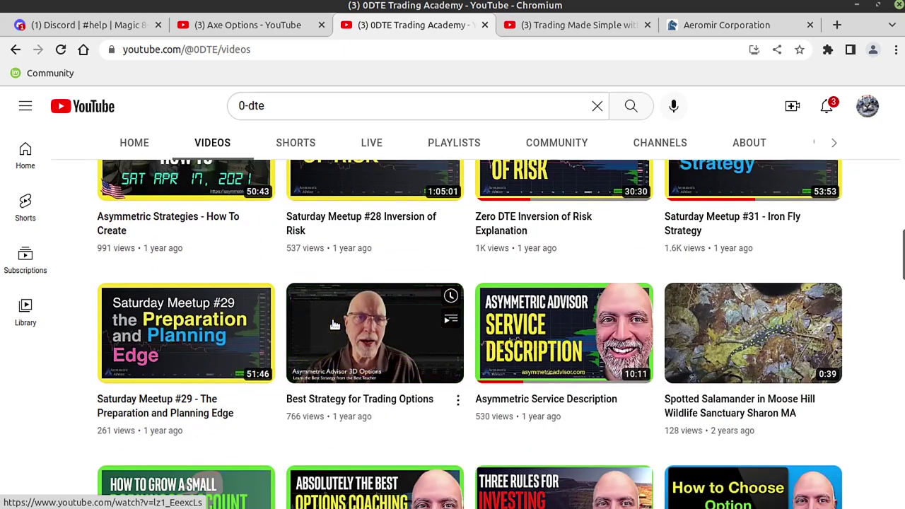
scroll(340, 324, "down", 1)
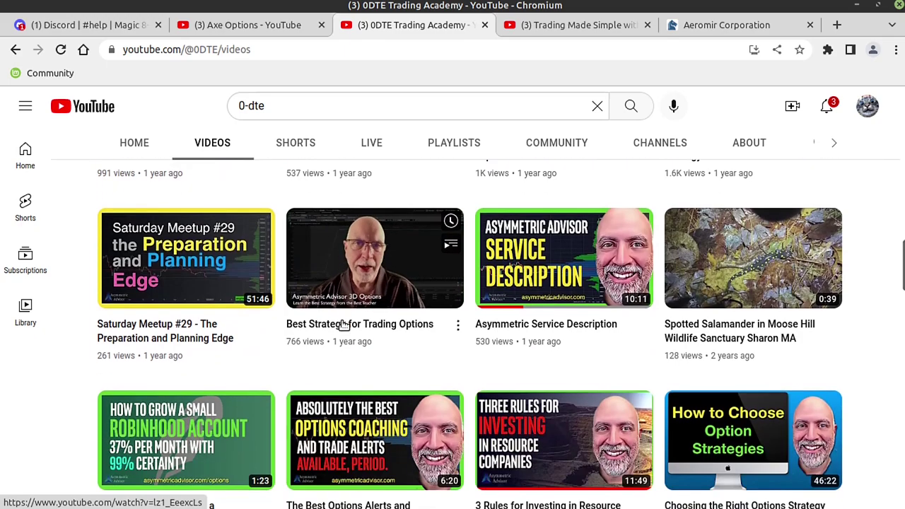
scroll(344, 325, "down", 2)
scroll(350, 332, "down", 4)
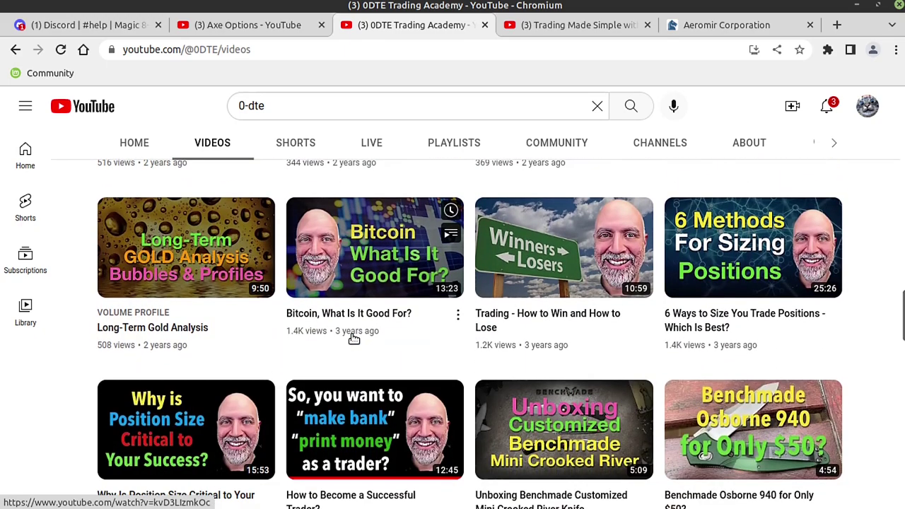
mouse_move(353, 339)
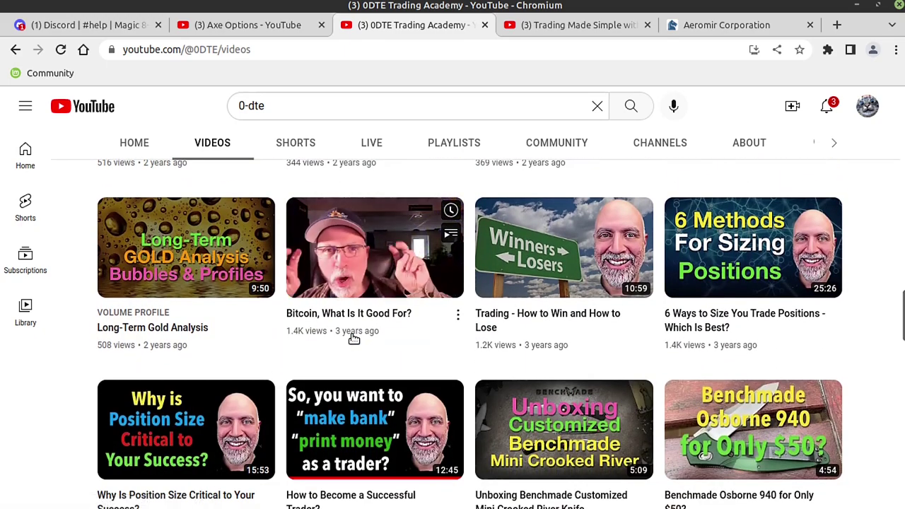
scroll(414, 344, "up", 5)
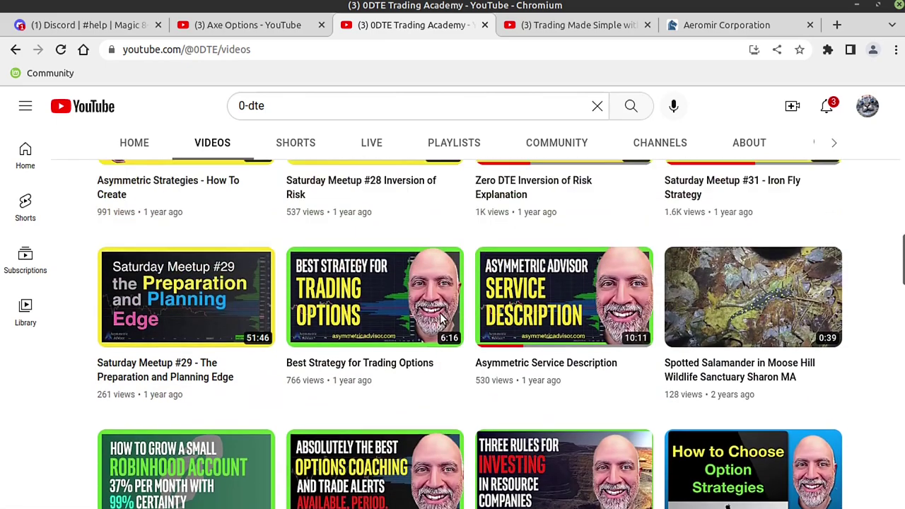
scroll(443, 319, "up", 2)
left_click(751, 142)
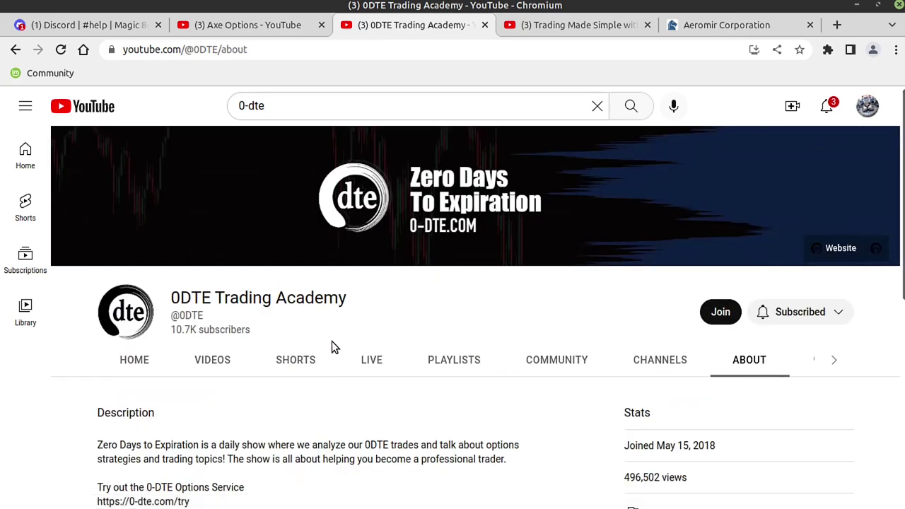
scroll(276, 368, "down", 2)
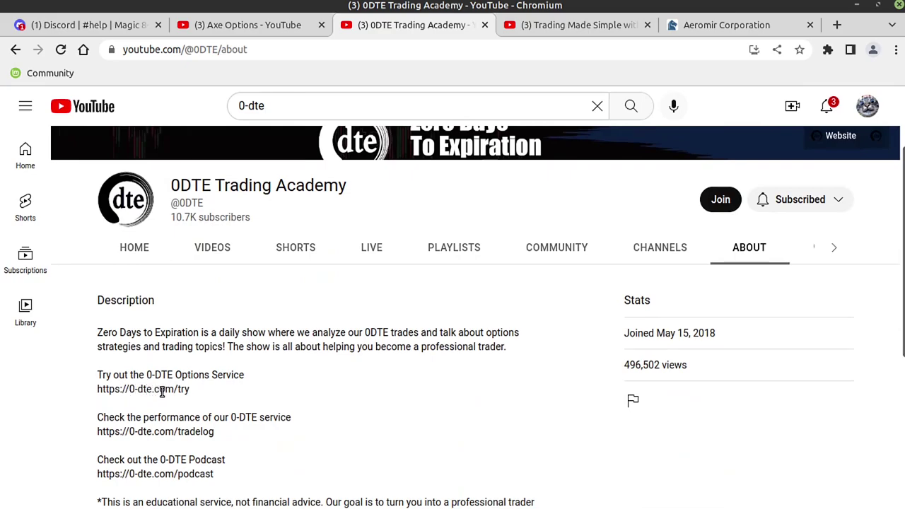
left_click_drag(192, 391, 95, 394)
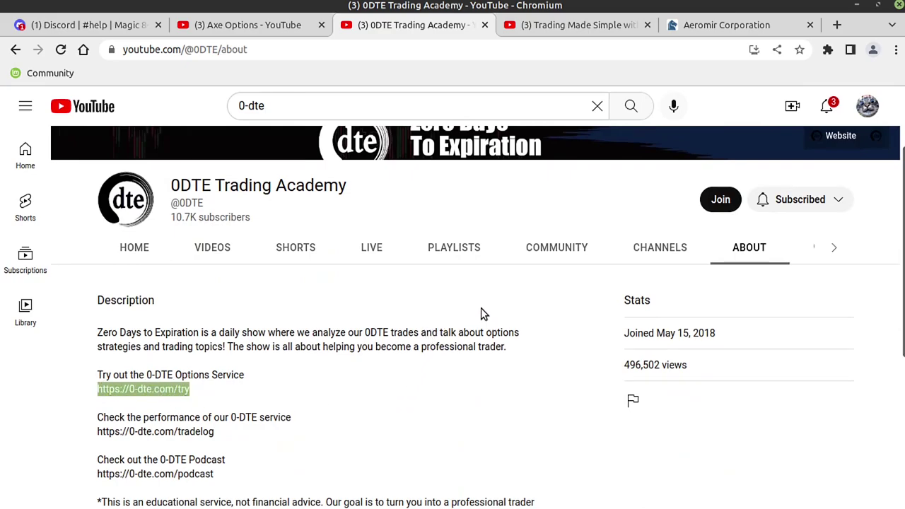
left_click(116, 28)
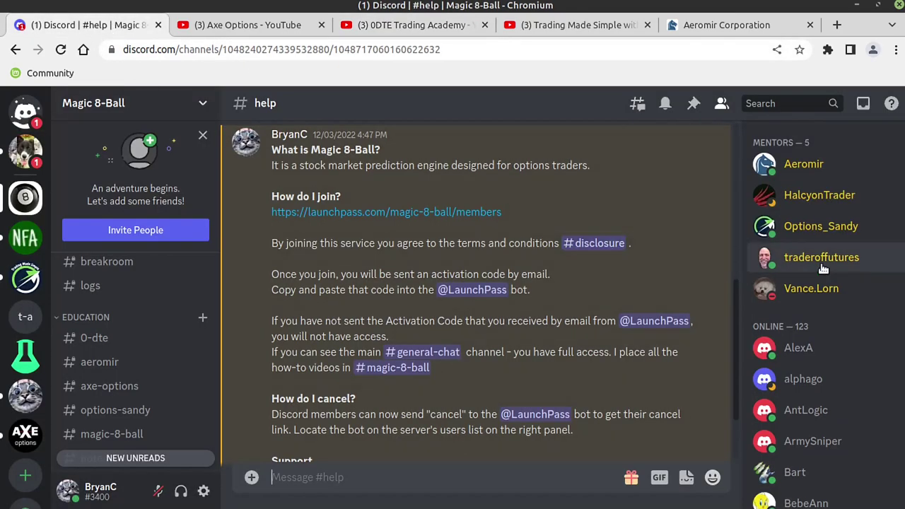
Look at the Trading Made Simple with Sandra YouTube channel, then read Discord's #options-sandy channel
left_click(562, 26)
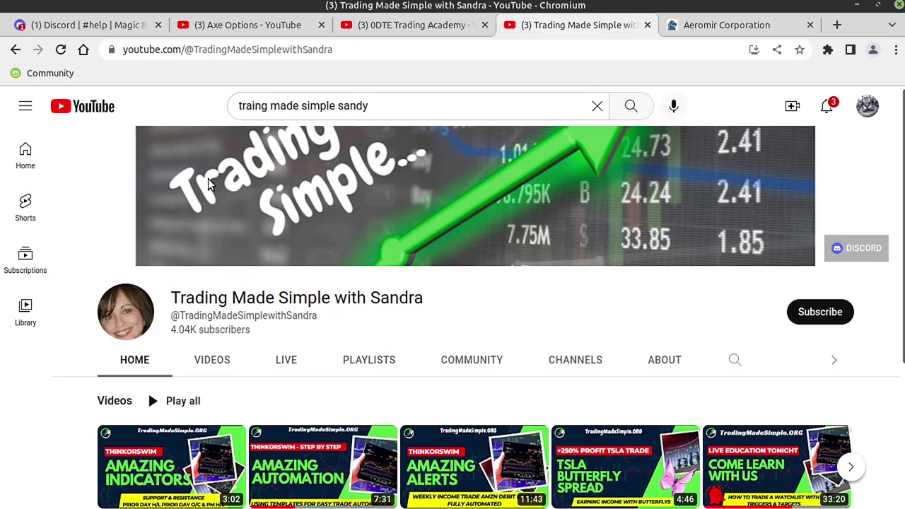
left_click(92, 27)
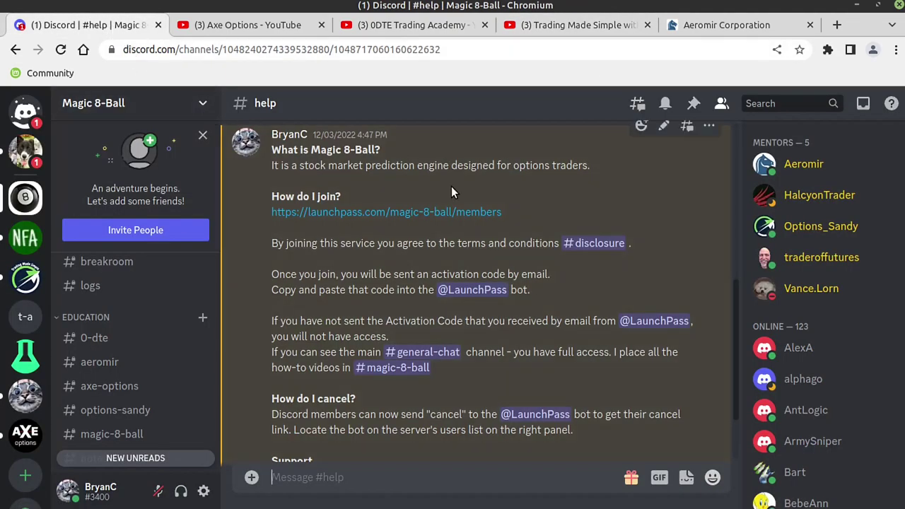
left_click(115, 410)
scroll(512, 364, "down", 4)
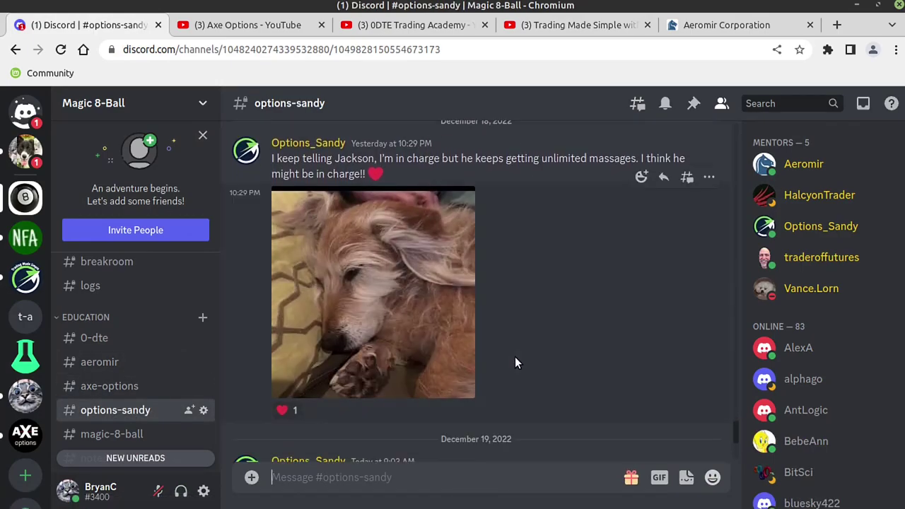
Check Sandra's YouTube page and the Aeromir Corporation website, then open the #aeromir channel
left_click(606, 30)
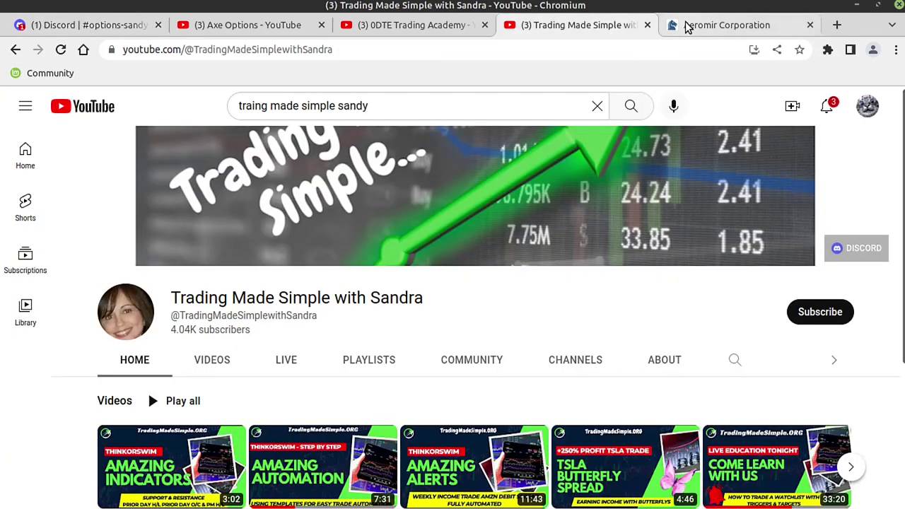
left_click(693, 27)
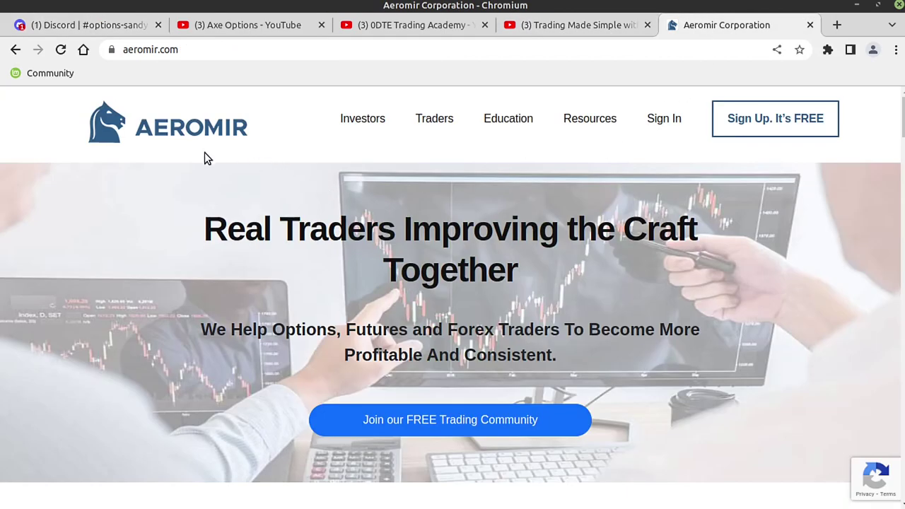
left_click(125, 26)
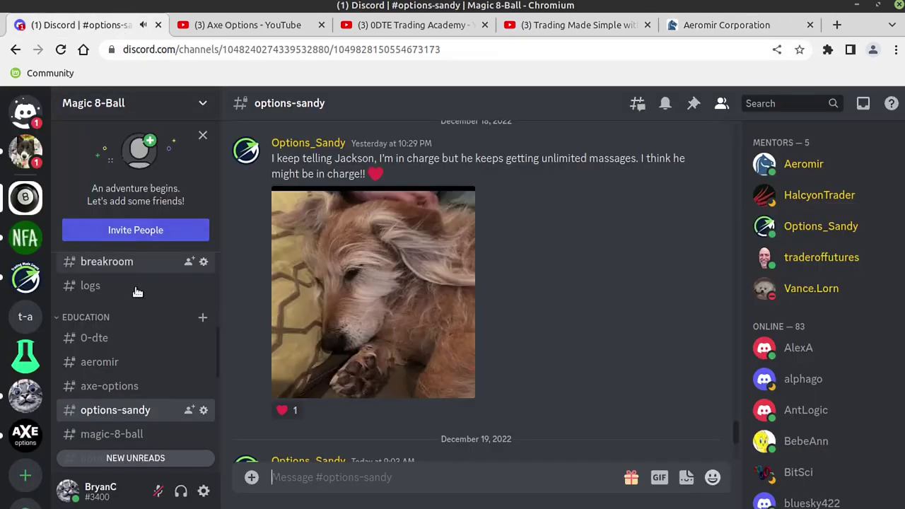
scroll(123, 387, "down", 1)
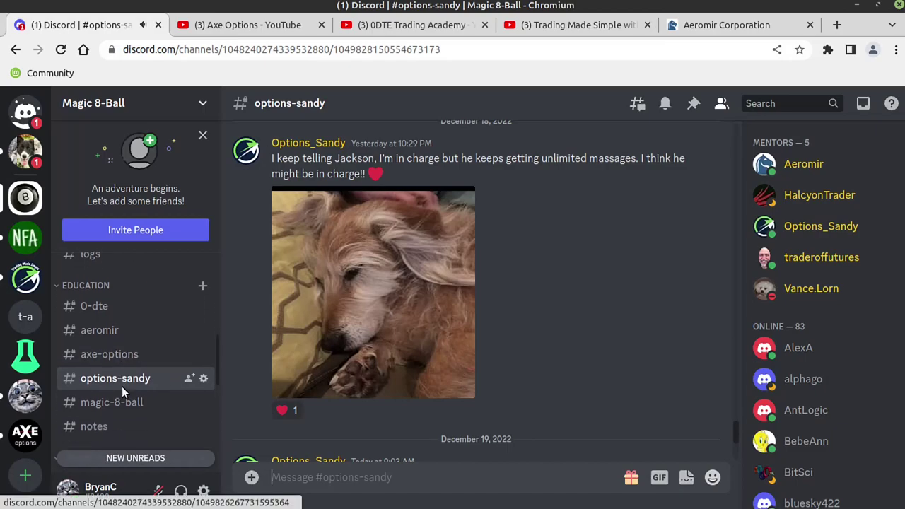
left_click(116, 327)
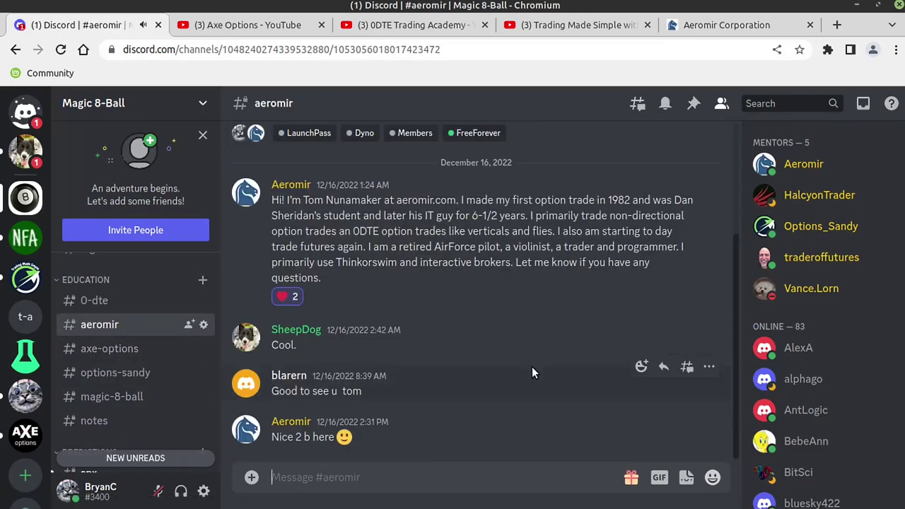